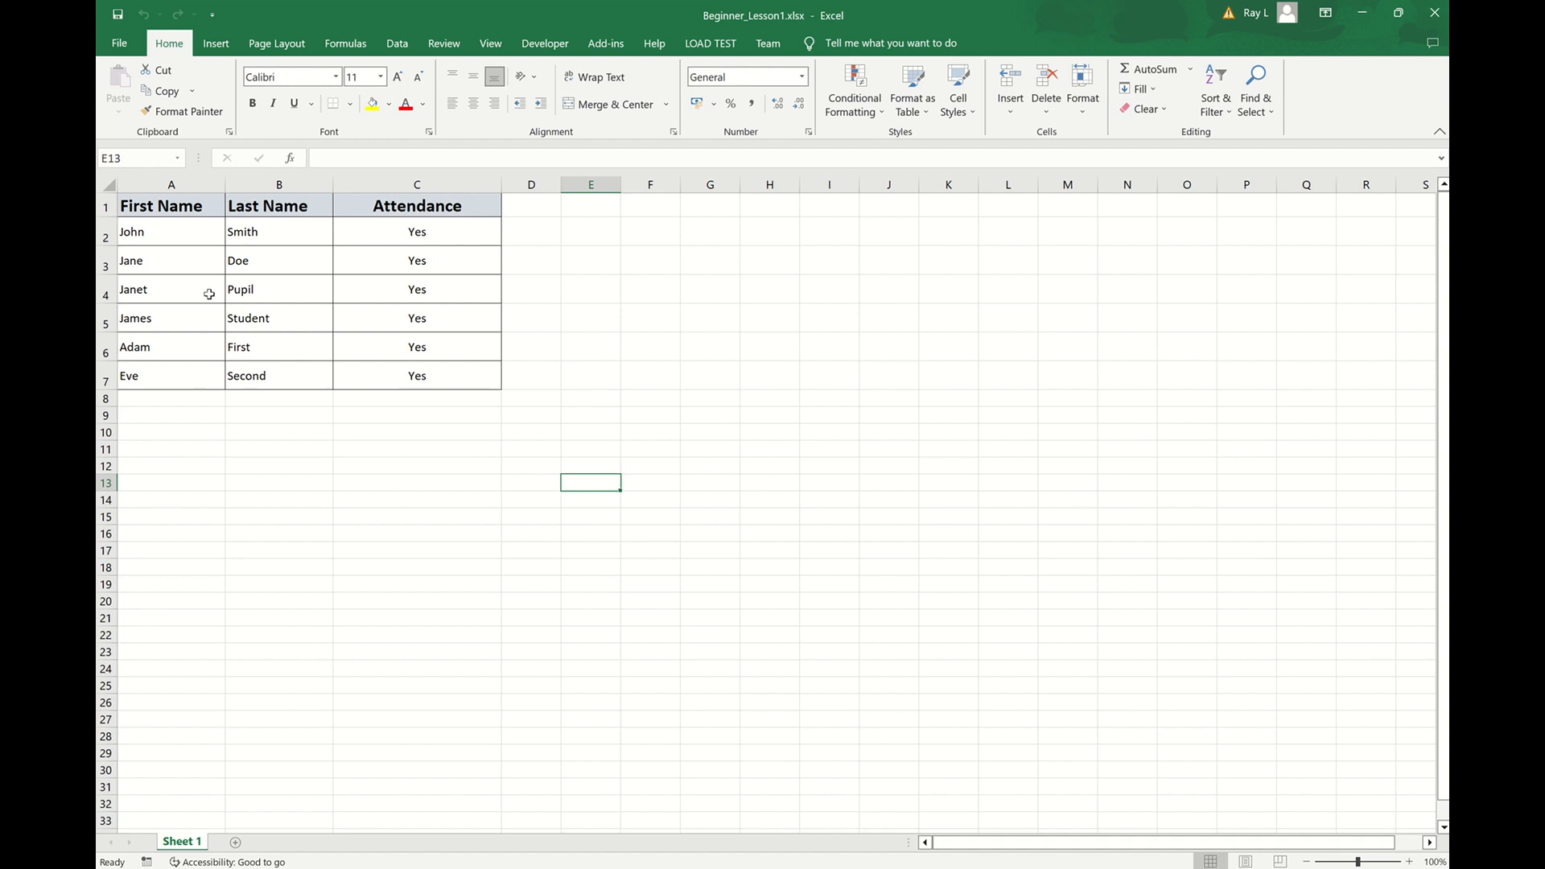
# Step: Go through the first-name entries in cells A2 to A7 one by one
pyautogui.click(166, 234)
pyautogui.click(164, 261)
pyautogui.click(162, 297)
pyautogui.click(163, 325)
pyautogui.click(169, 349)
pyautogui.click(185, 376)
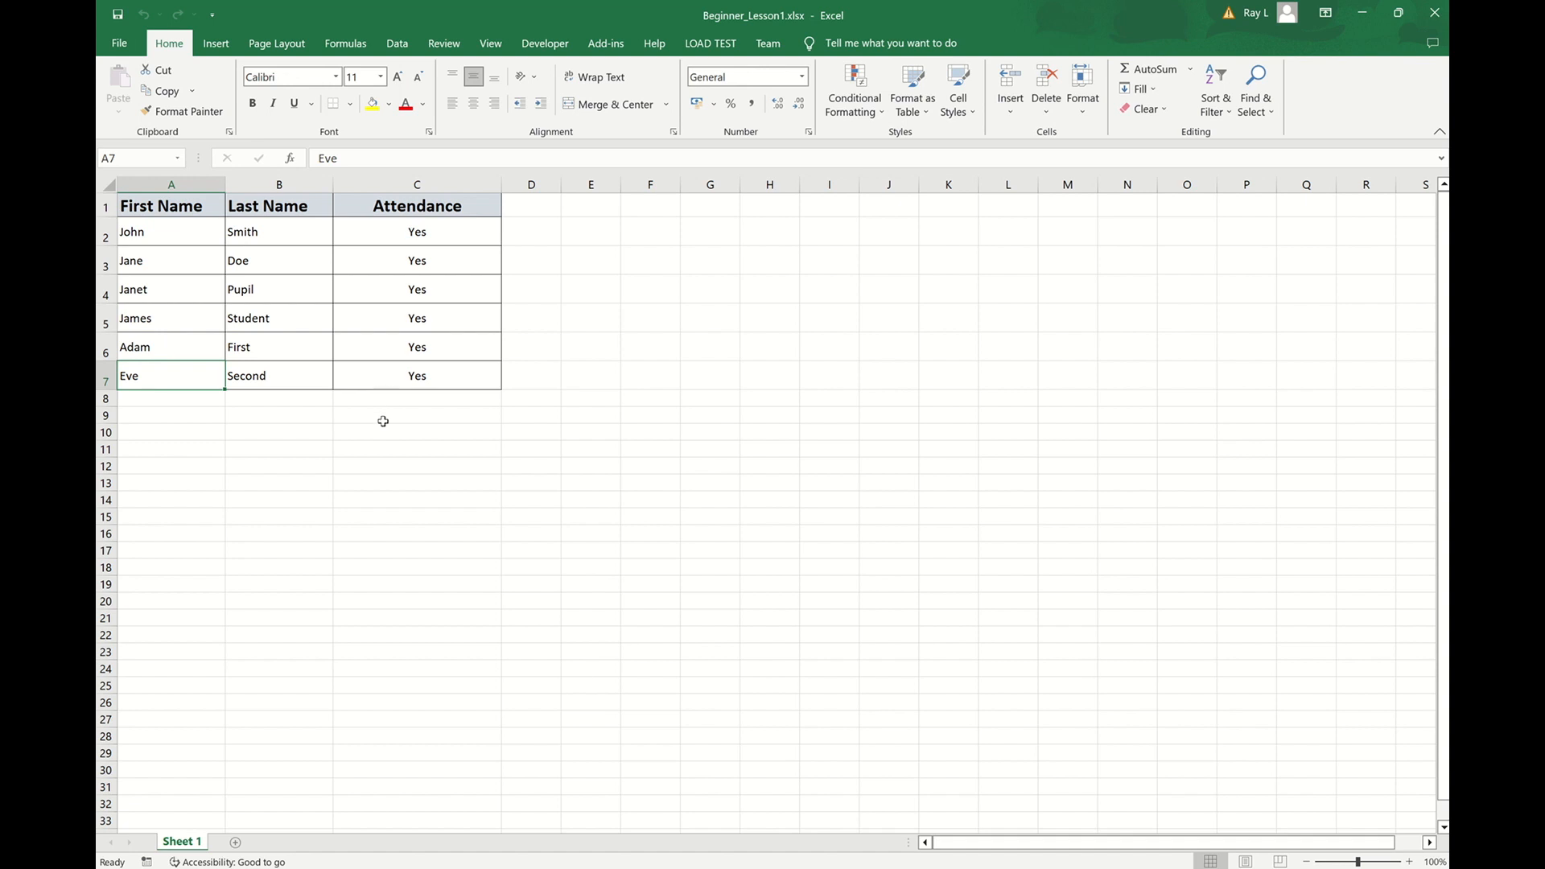
pyautogui.click(162, 415)
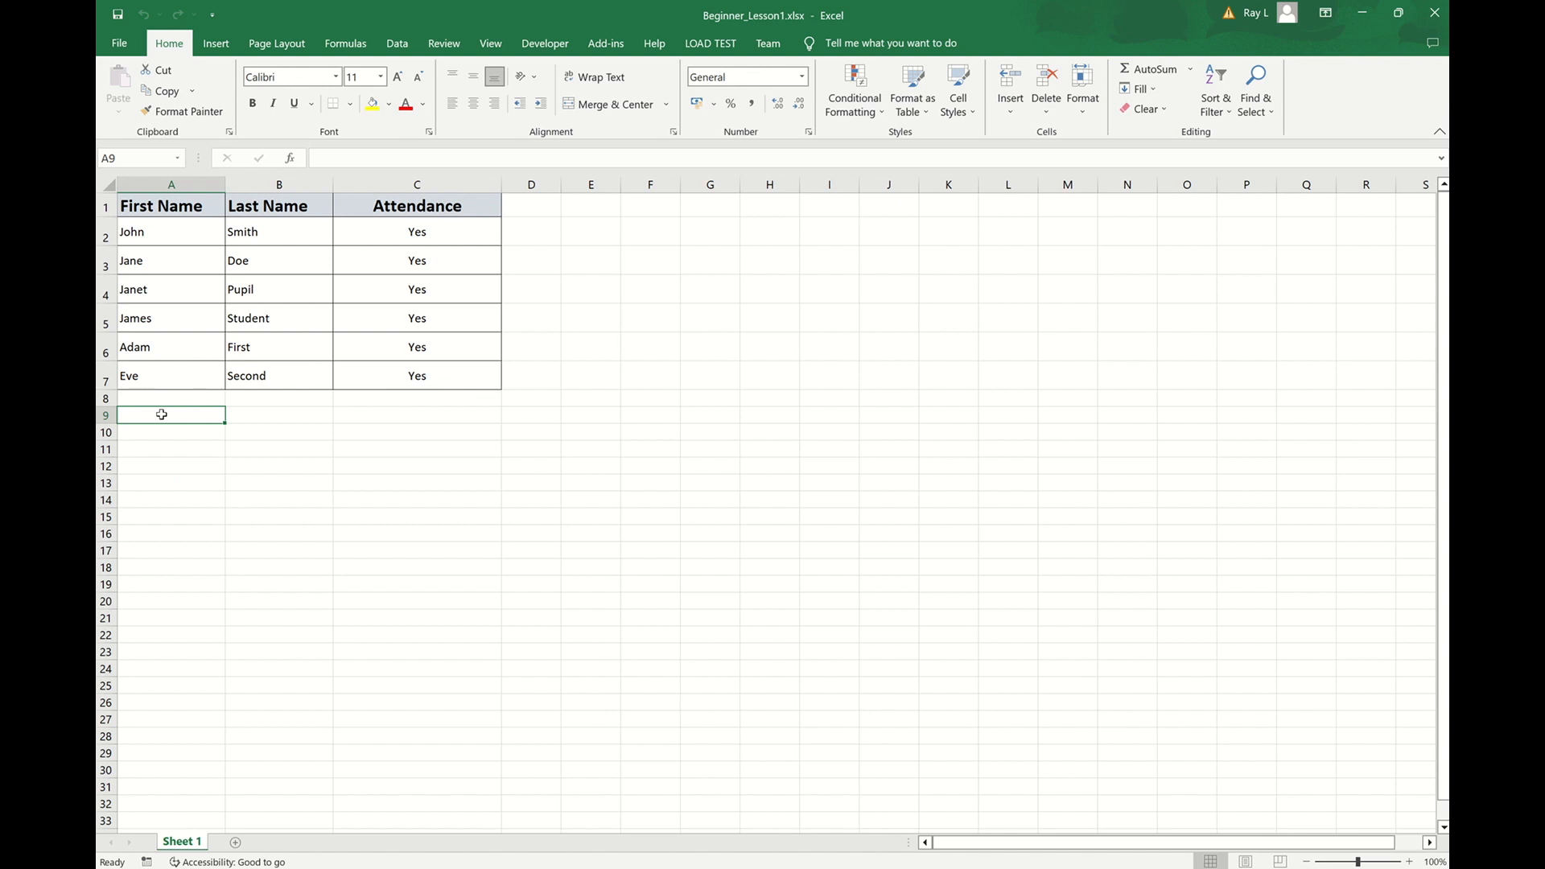
pyautogui.write('=')
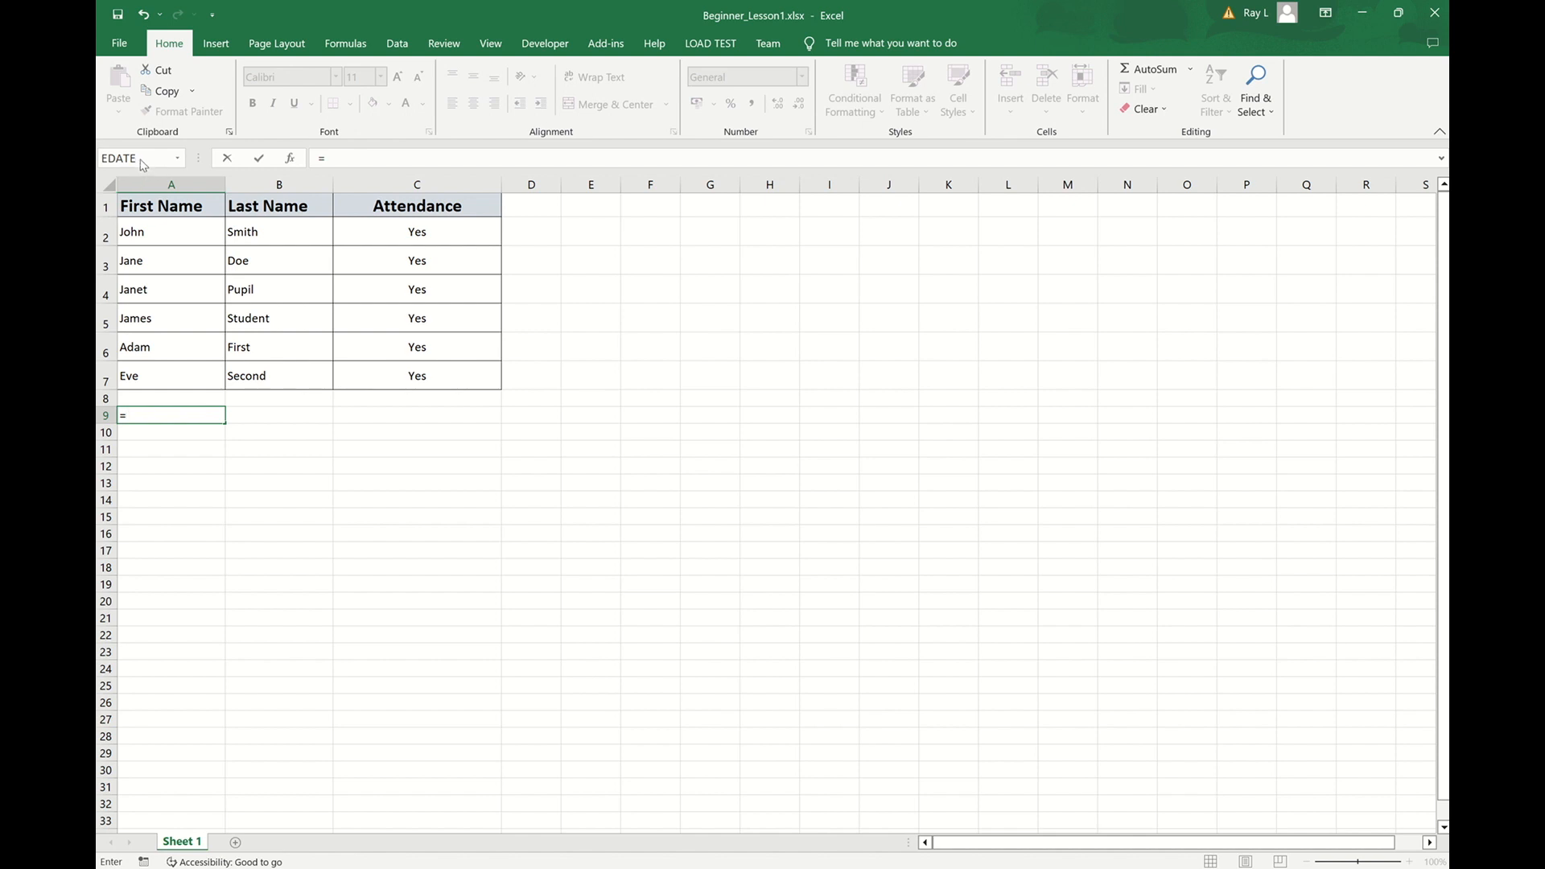
pyautogui.click(178, 159)
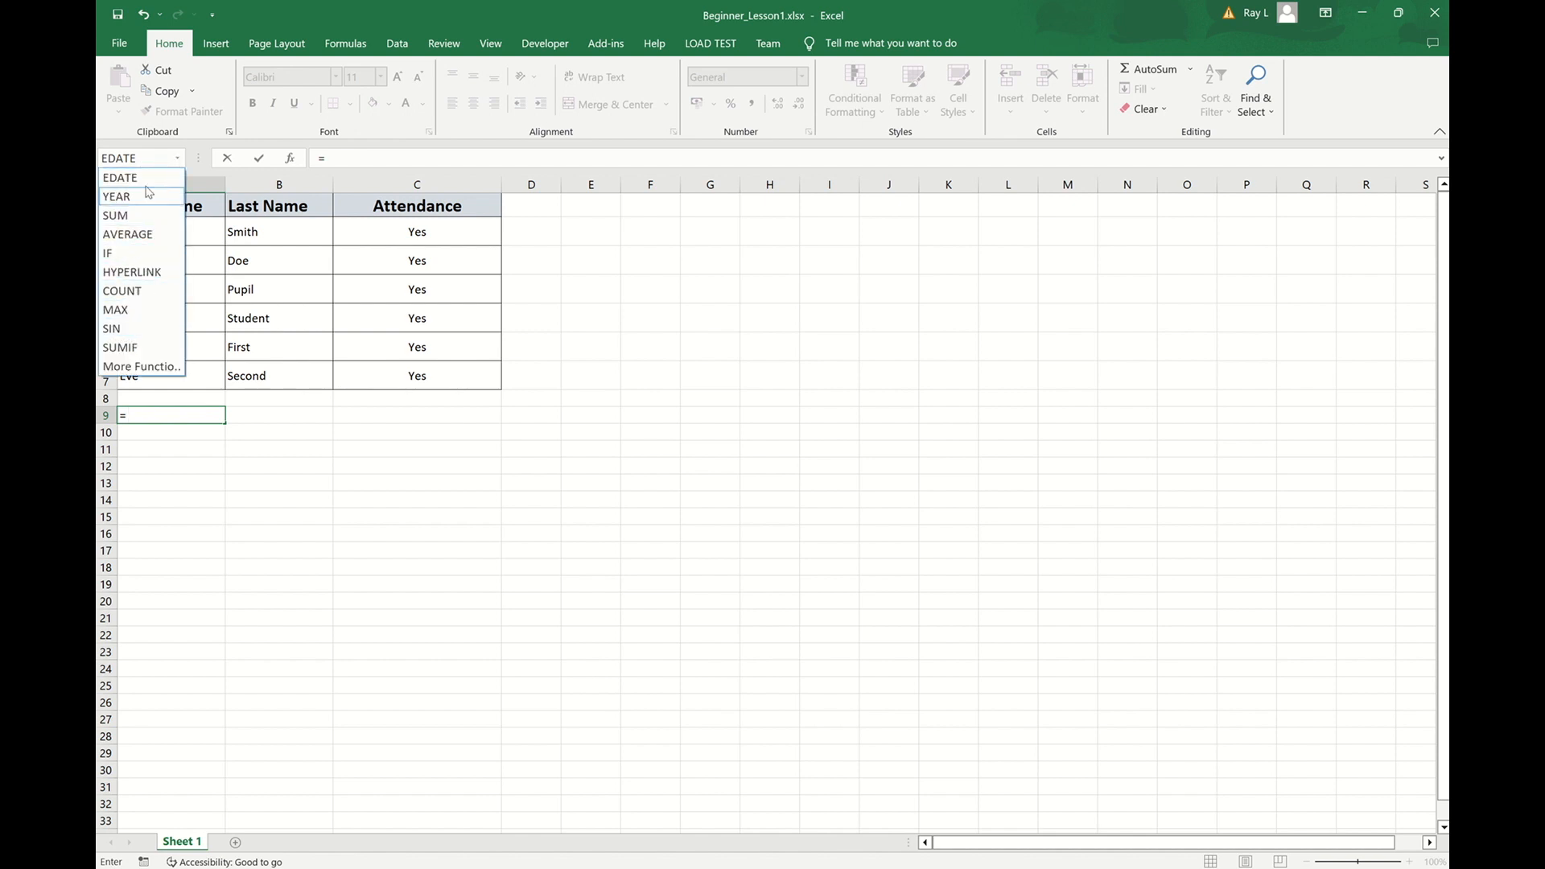
pyautogui.click(138, 368)
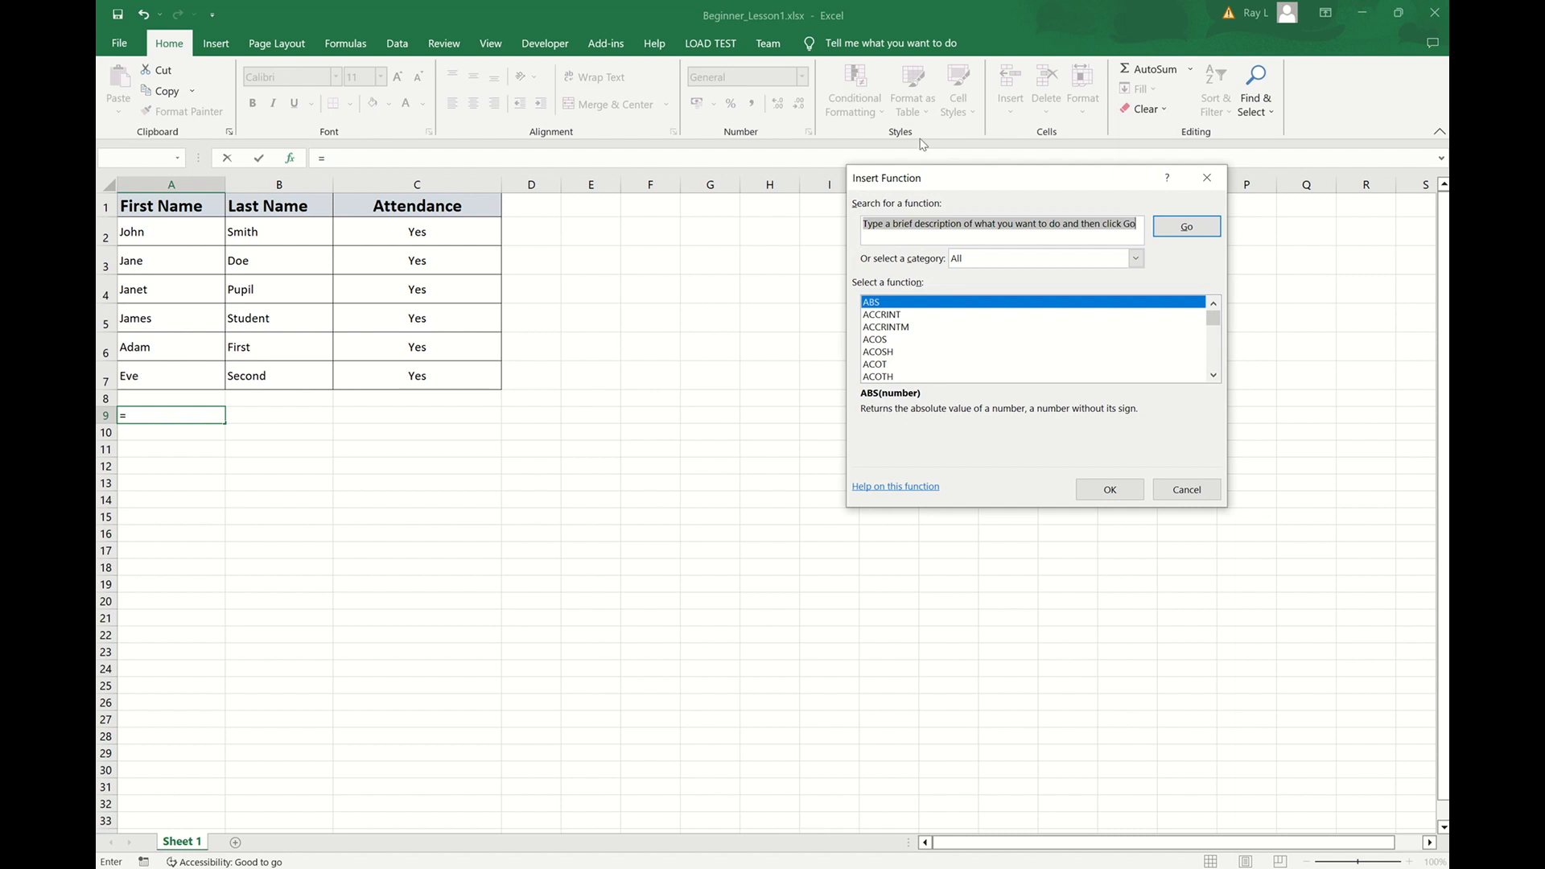
pyautogui.moveTo(932, 183); pyautogui.dragTo(794, 214)
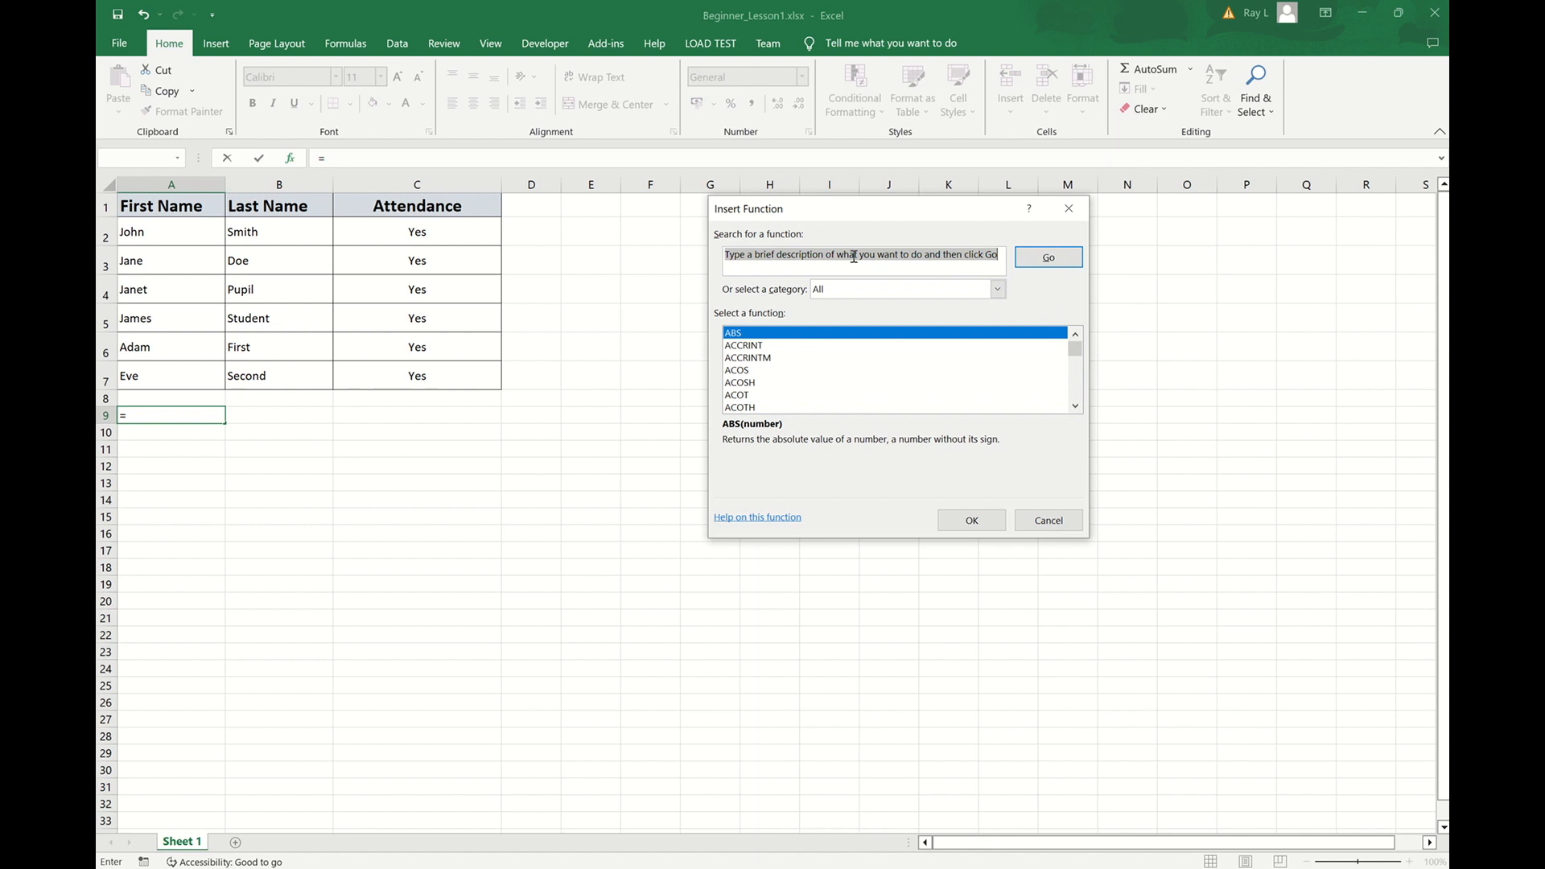
pyautogui.write('count cells')
pyautogui.click(1032, 255)
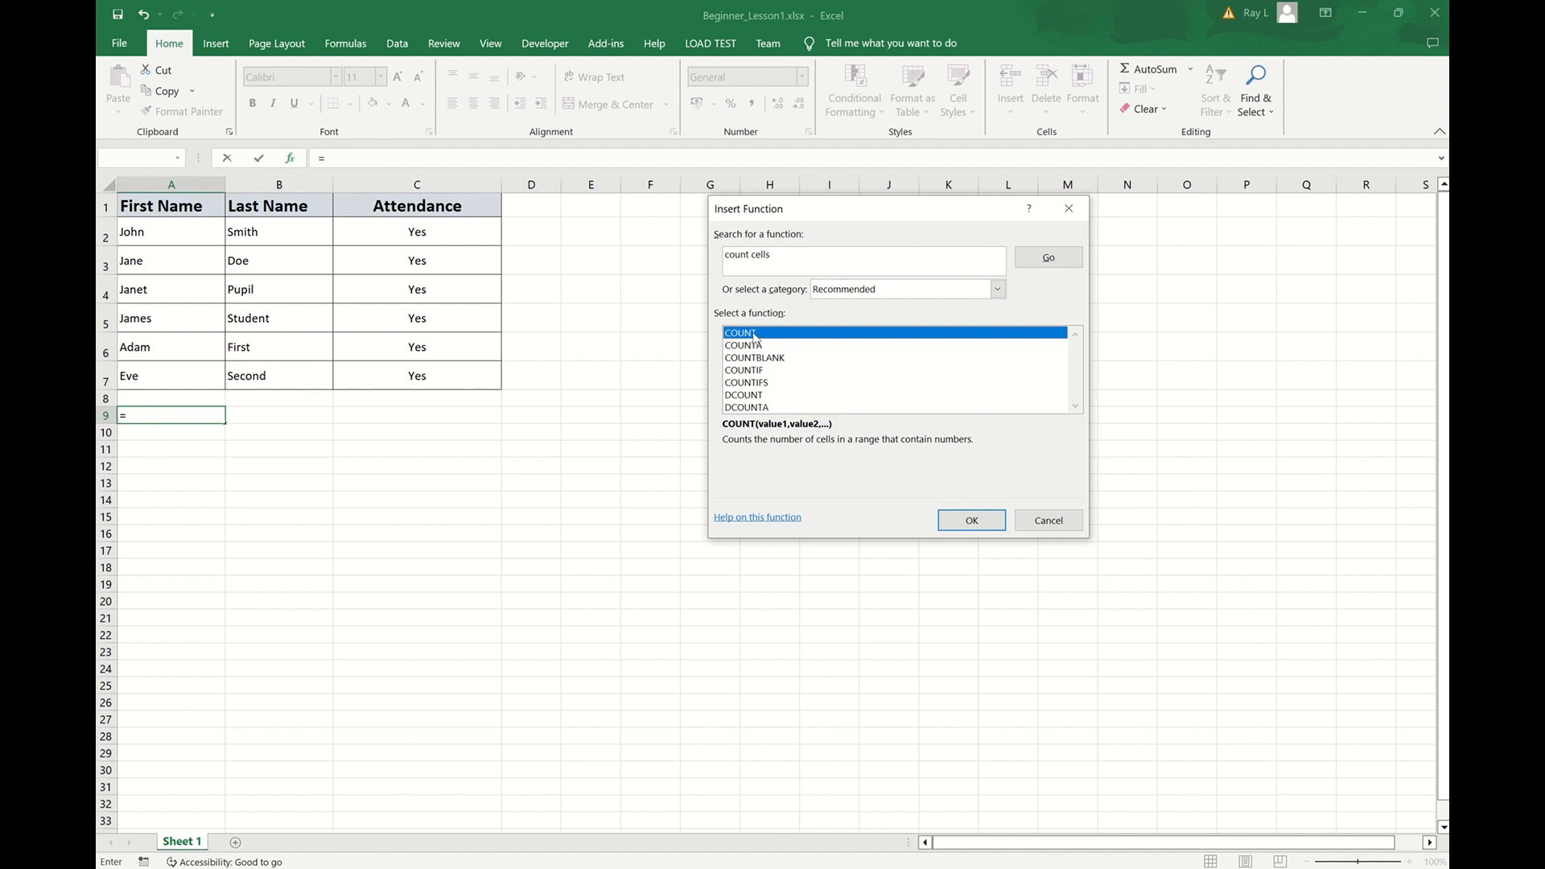
pyautogui.doubleClick(755, 335)
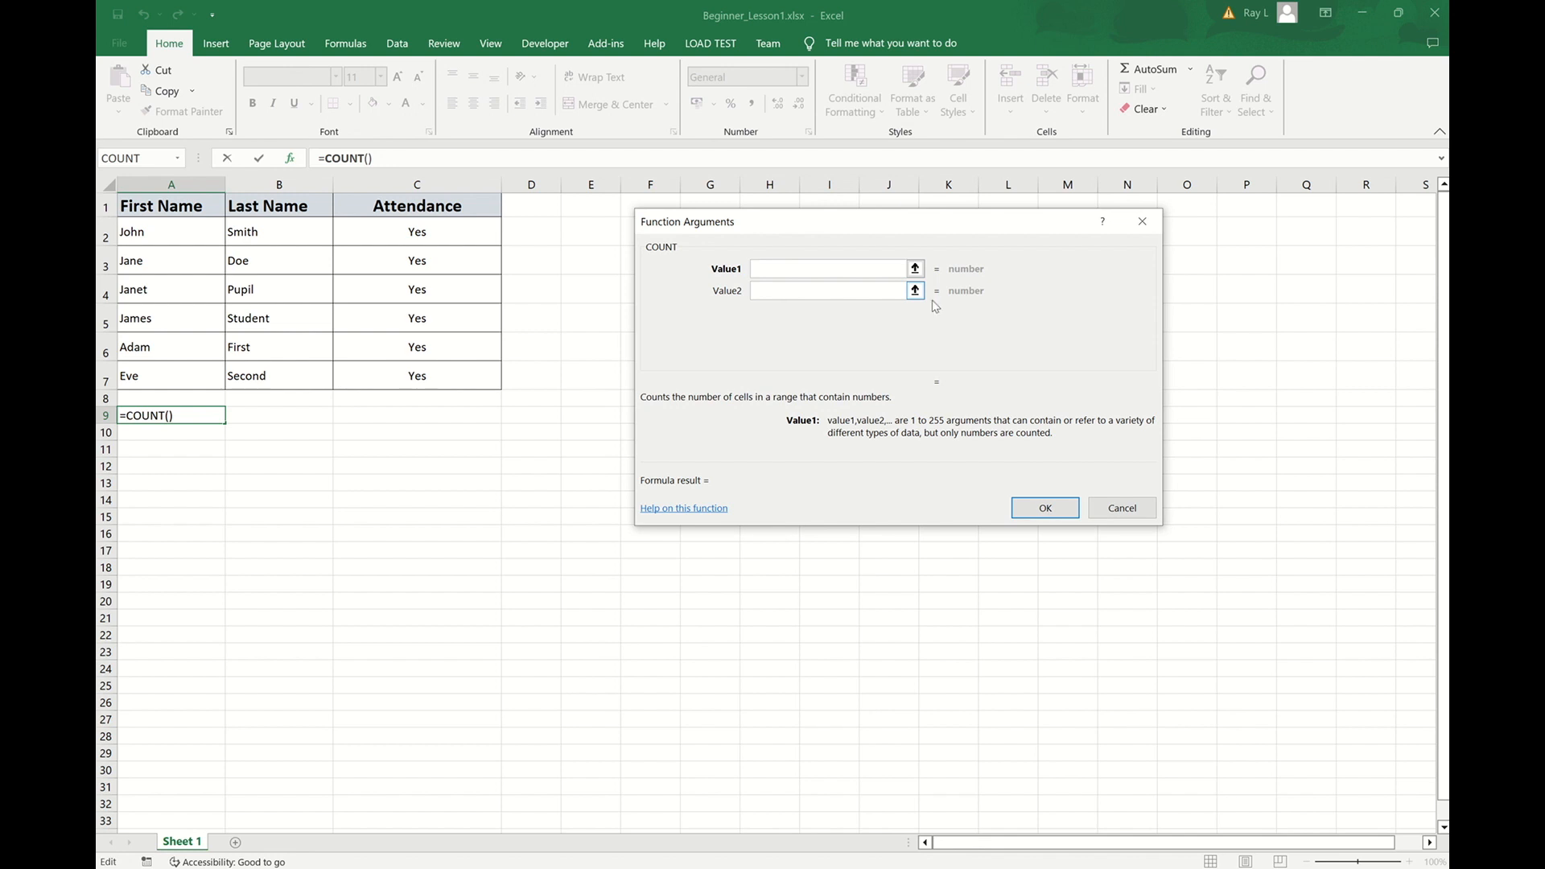
pyautogui.click(1141, 511)
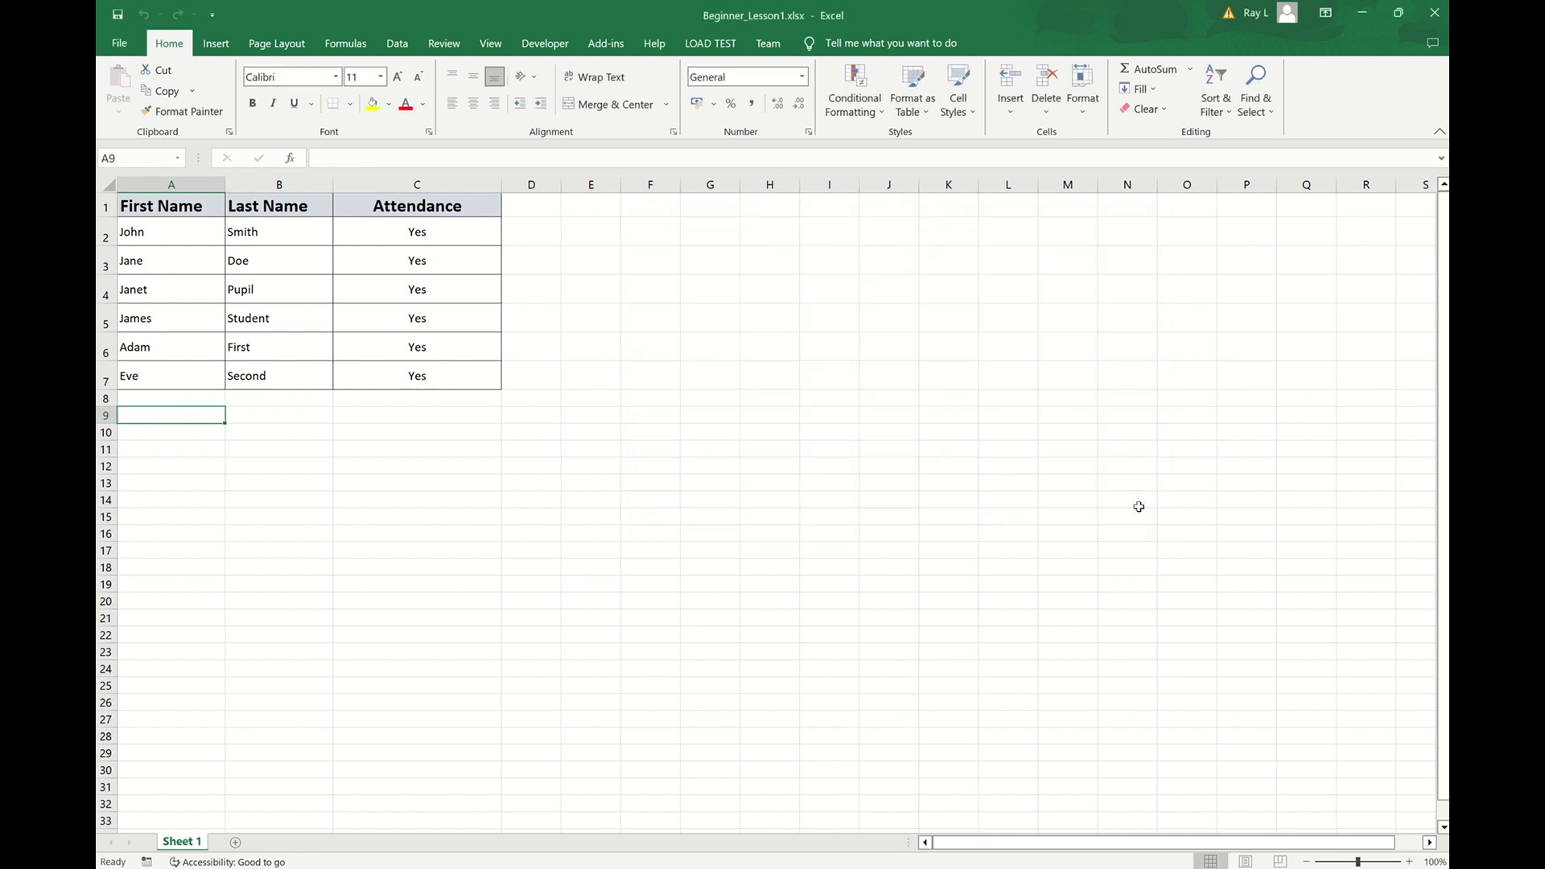
# Step: Enter the formula =count(A2:A7) in cell A9 to count the first-name cells
pyautogui.doubleClick(156, 416)
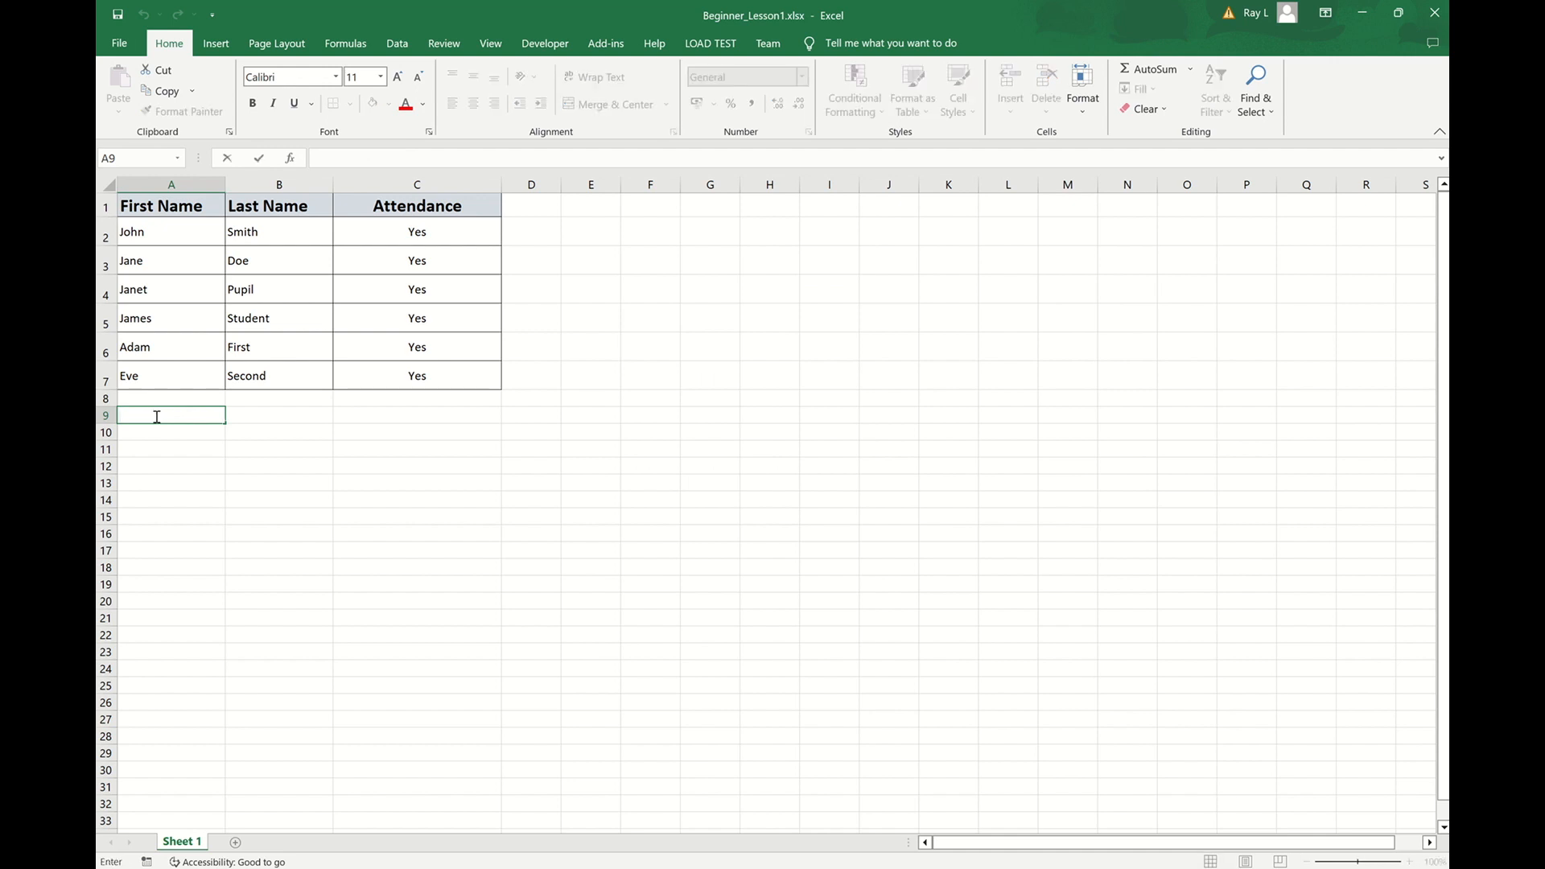
pyautogui.write('=count')
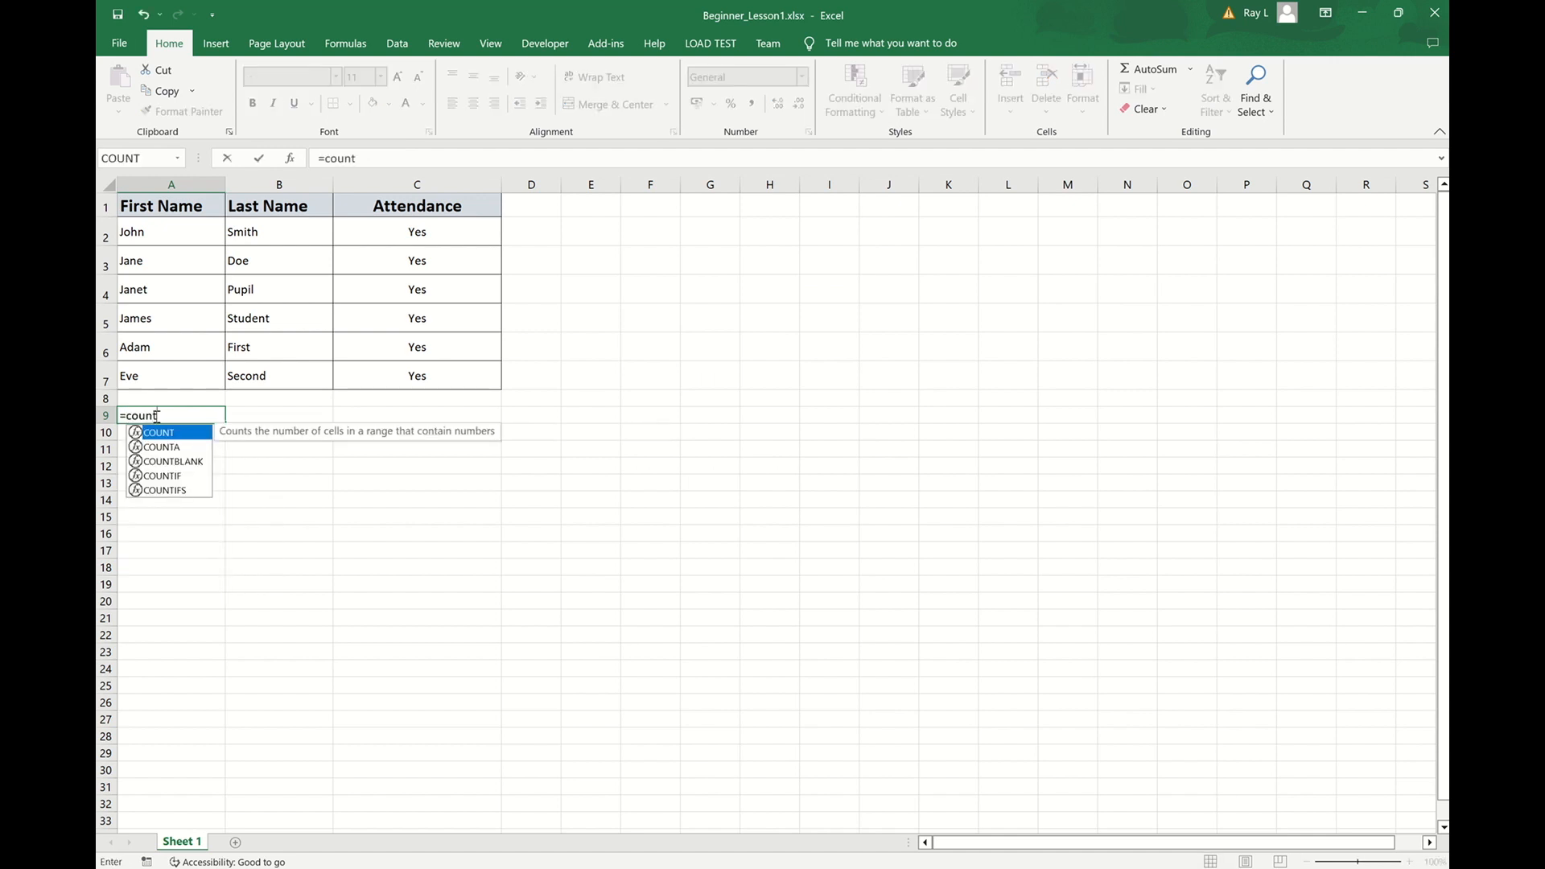
pyautogui.write('(')
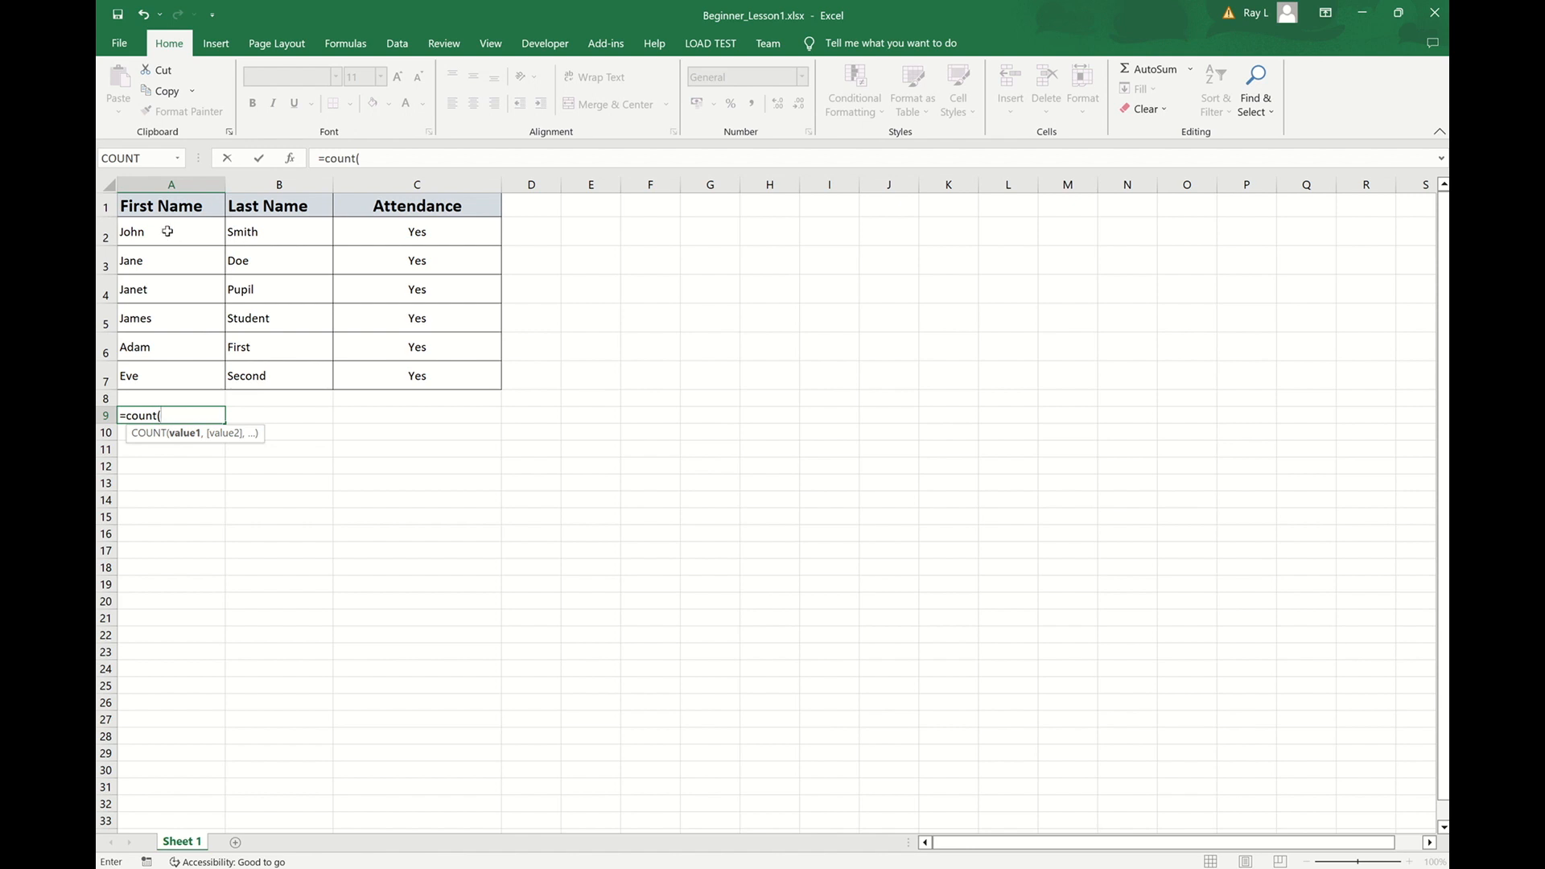
pyautogui.moveTo(167, 231); pyautogui.dragTo(163, 376)
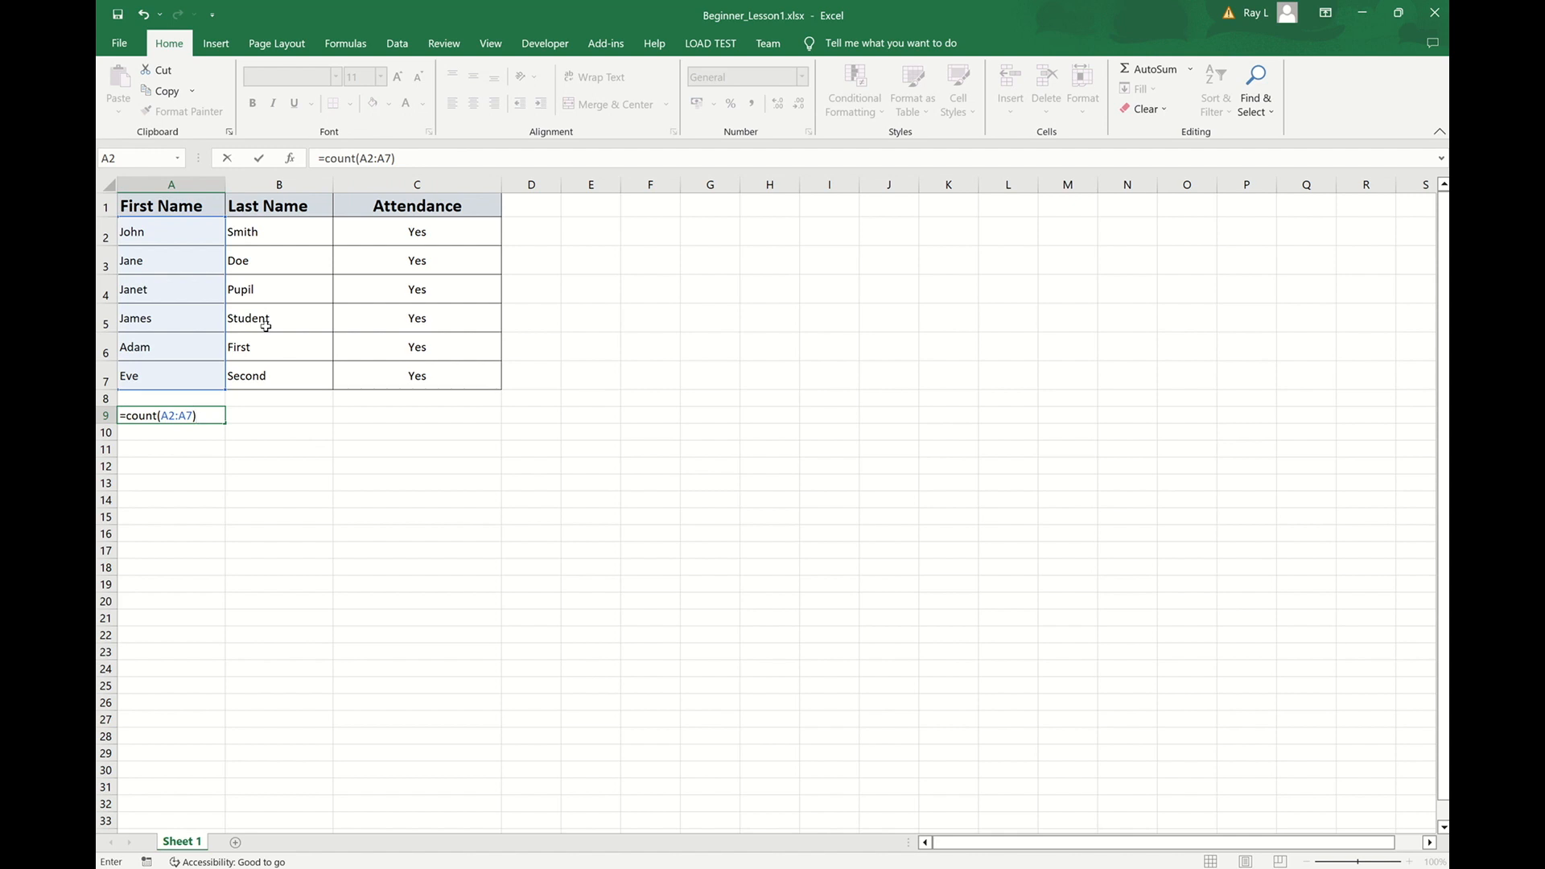
pyautogui.press('Return')
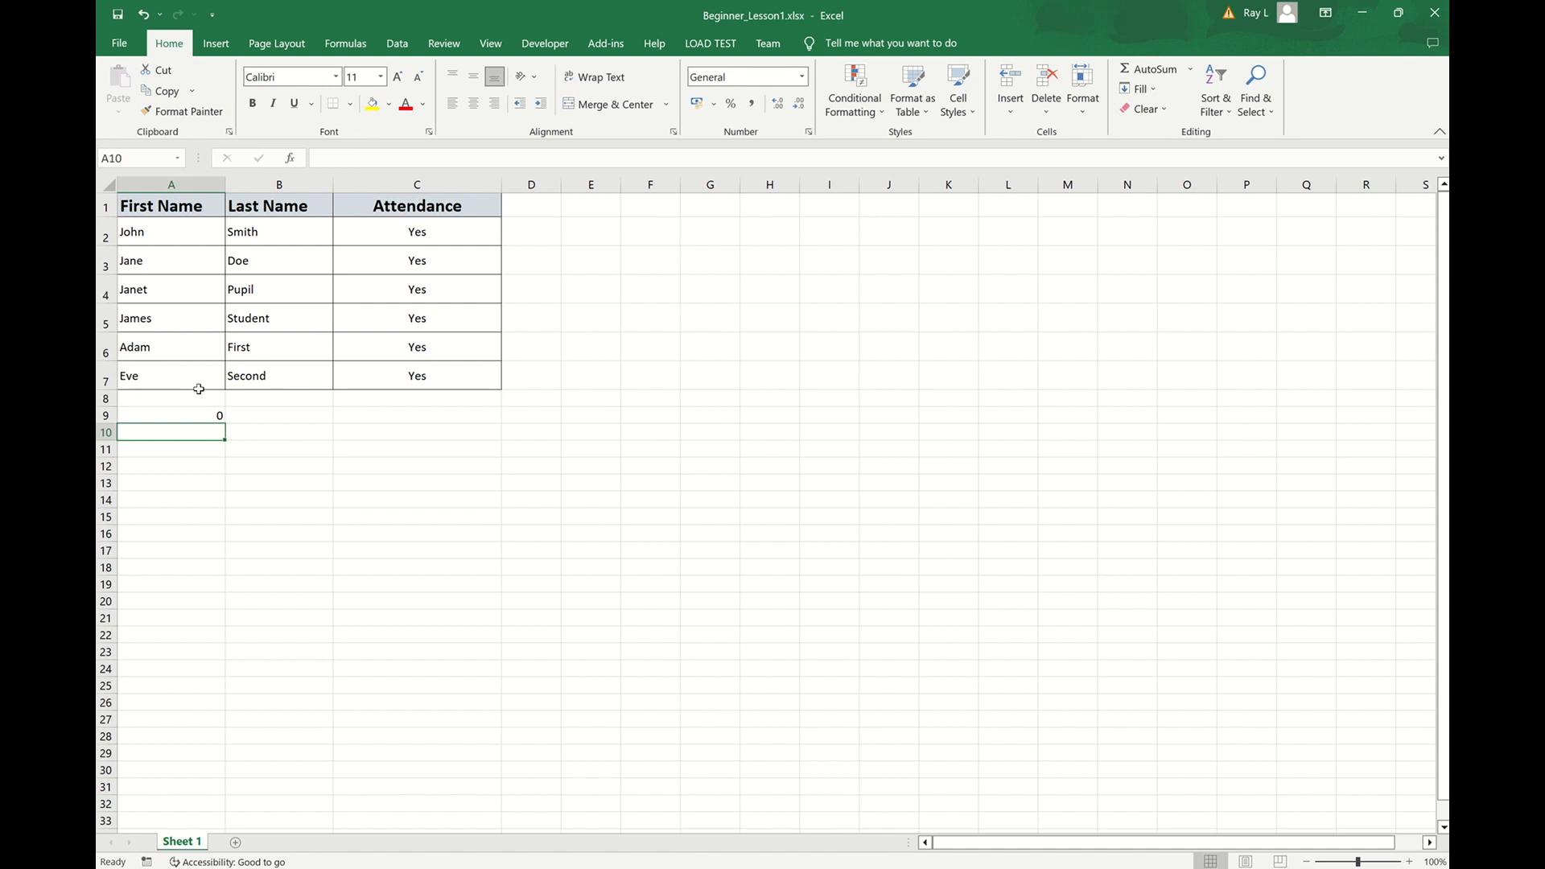
# Step: Begin a formula with =count in cell A10 and search the function library for "count cells with text"
pyautogui.write('=count')
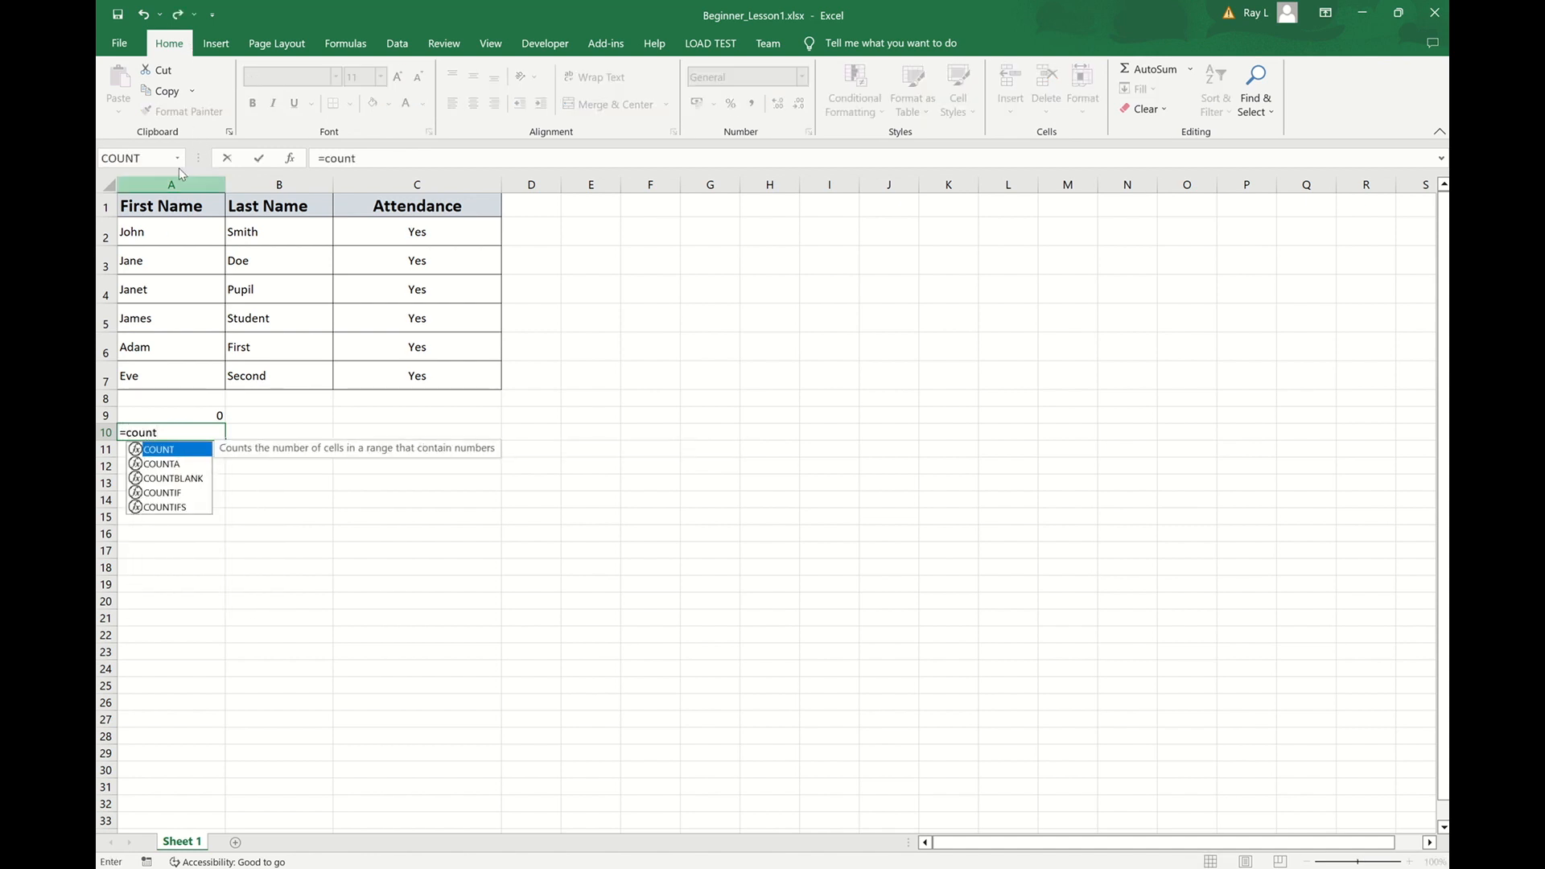
pyautogui.click(290, 160)
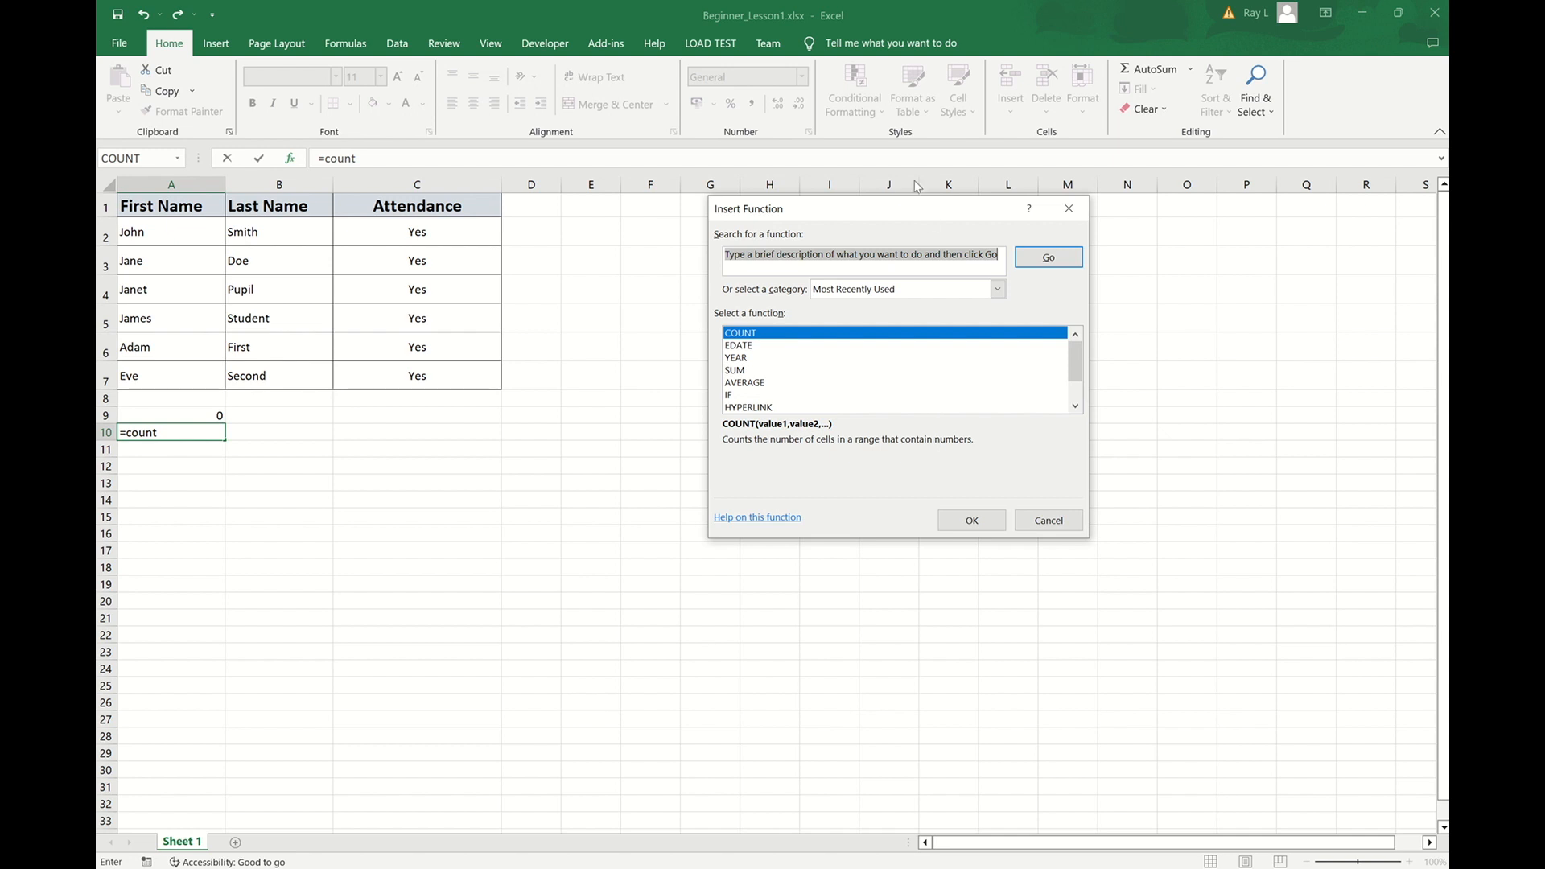
pyautogui.write('cou')
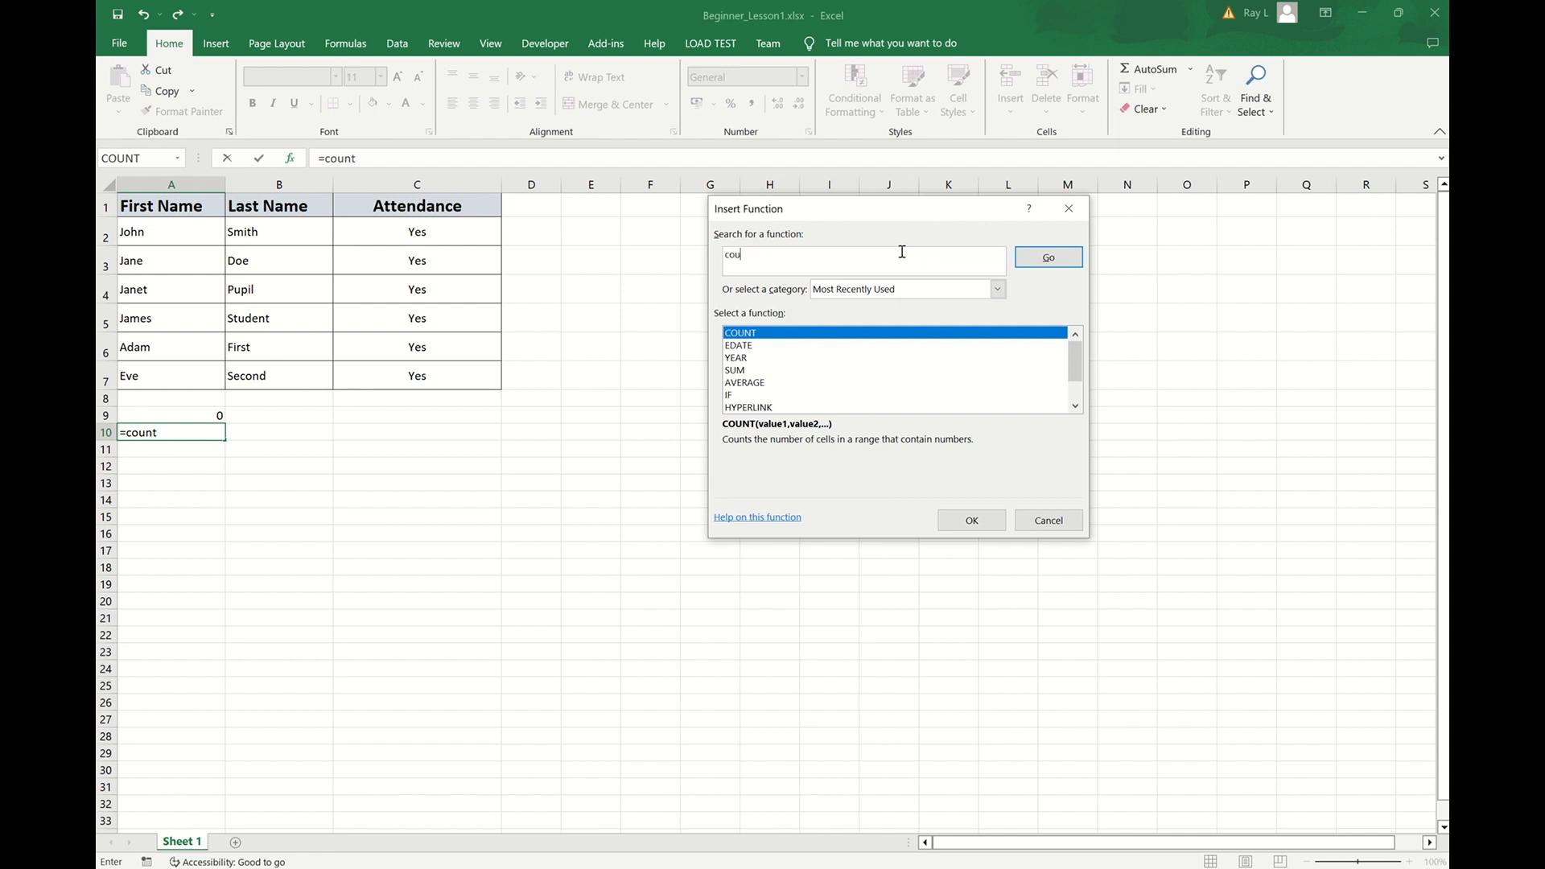
pyautogui.write('nt cells with text')
pyautogui.click(1050, 258)
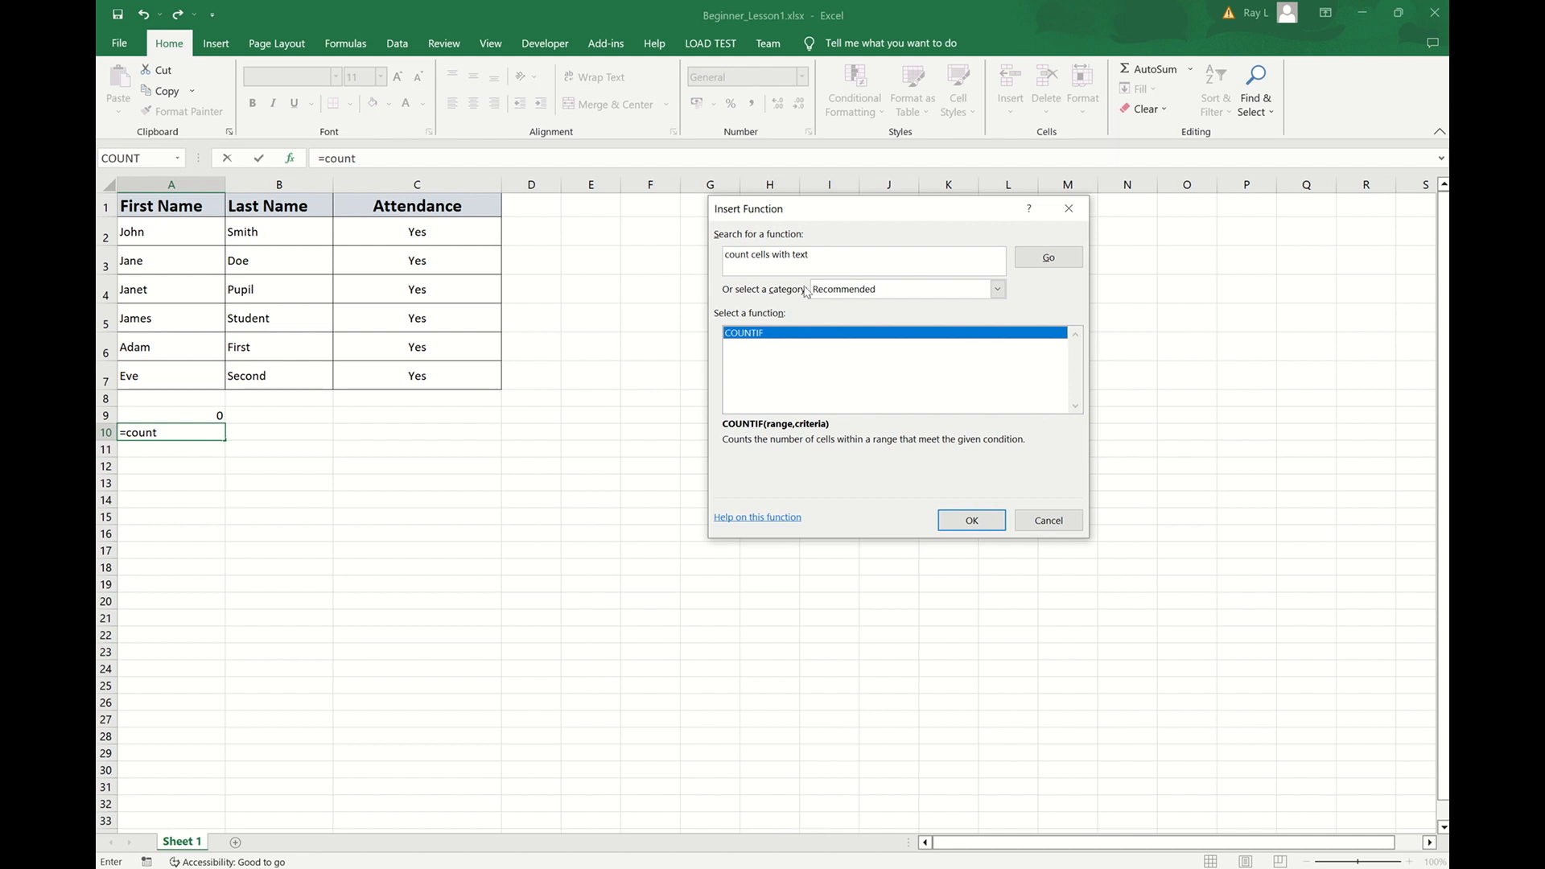
# Step: Shorten the function search to "count cells" and insert the COUNTA function into A10
pyautogui.click(833, 255)
pyautogui.press('BackSpace')
pyautogui.press('BackSpace')
pyautogui.press('BackSpace')
pyautogui.press('BackSpace')
pyautogui.press('BackSpace')
pyautogui.press('BackSpace')
pyautogui.press('BackSpace')
pyautogui.press('BackSpace')
pyautogui.press('BackSpace')
pyautogui.press('BackSpace')
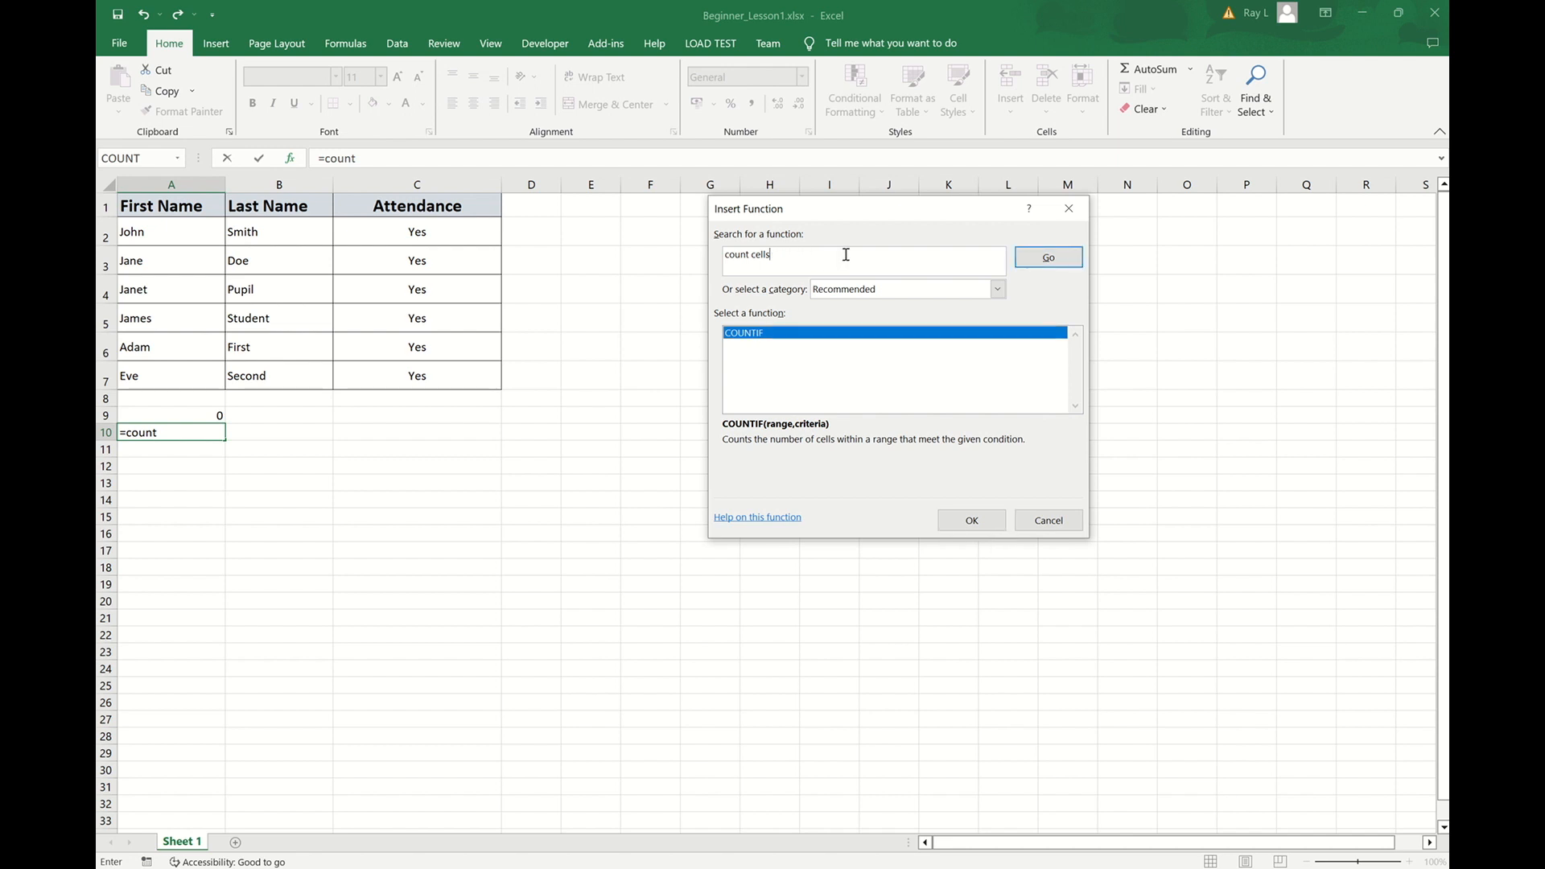
pyautogui.click(1044, 258)
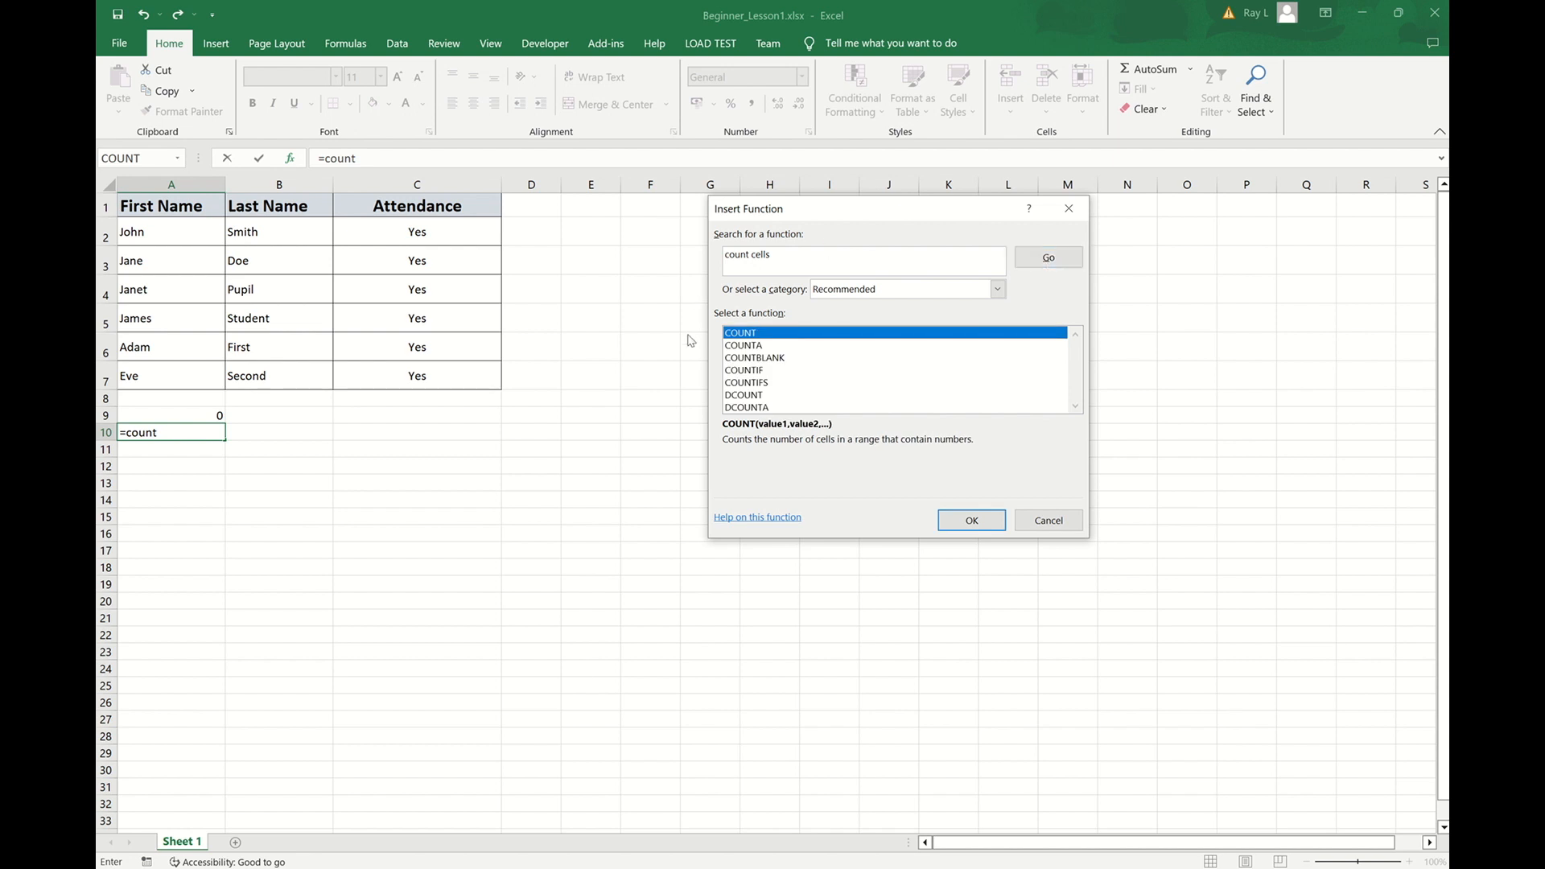
pyautogui.click(753, 346)
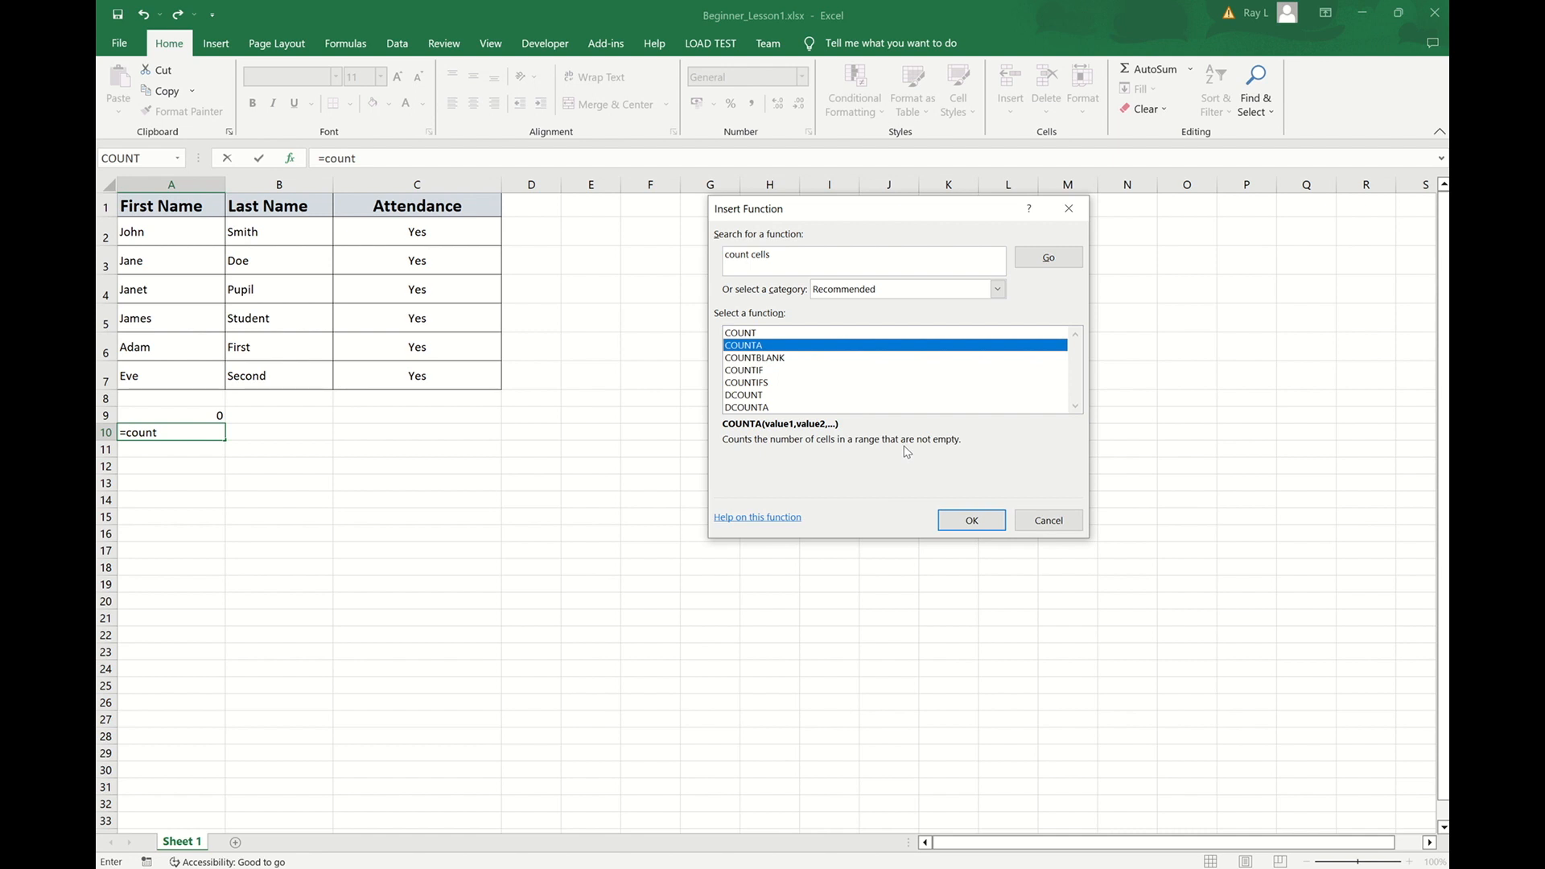
pyautogui.click(971, 521)
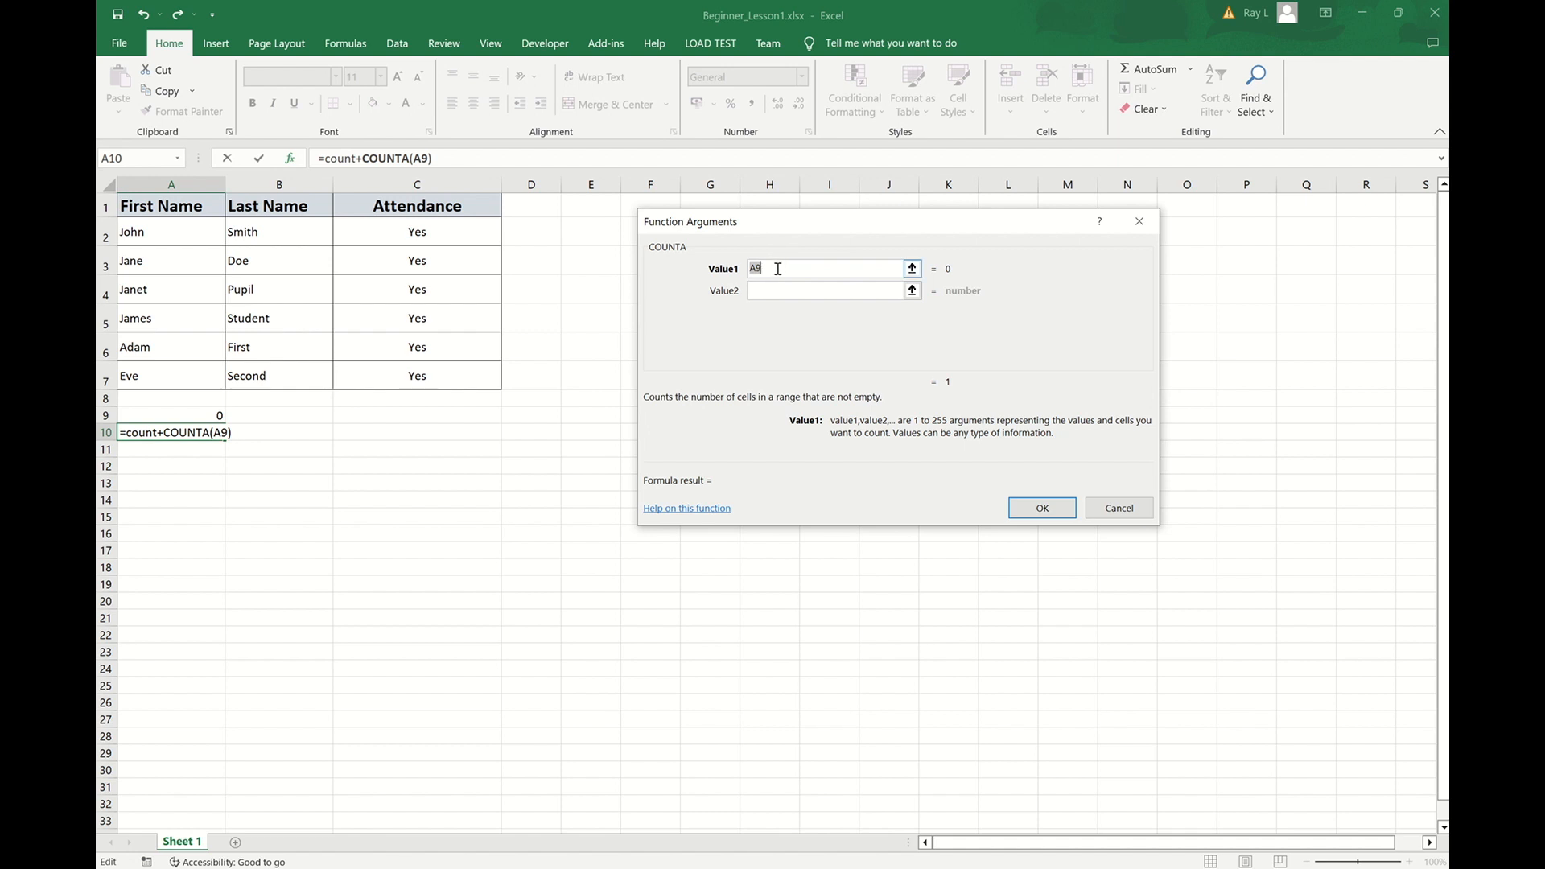
# Step: Set COUNTA's Value1 argument to the first-name range A2:A7
pyautogui.click(913, 269)
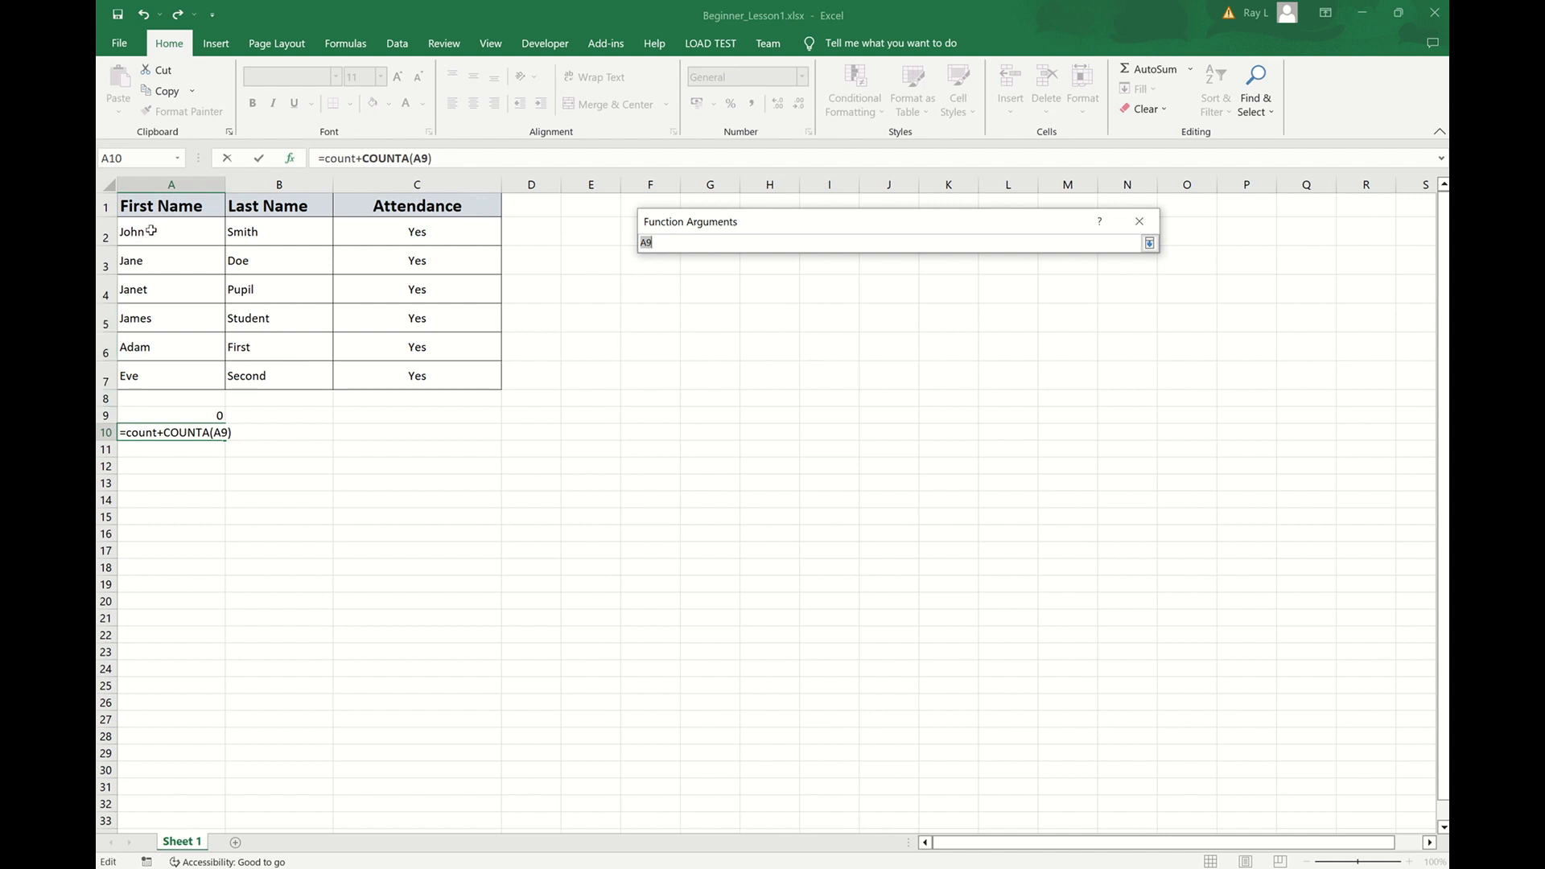
pyautogui.moveTo(158, 231); pyautogui.dragTo(160, 371)
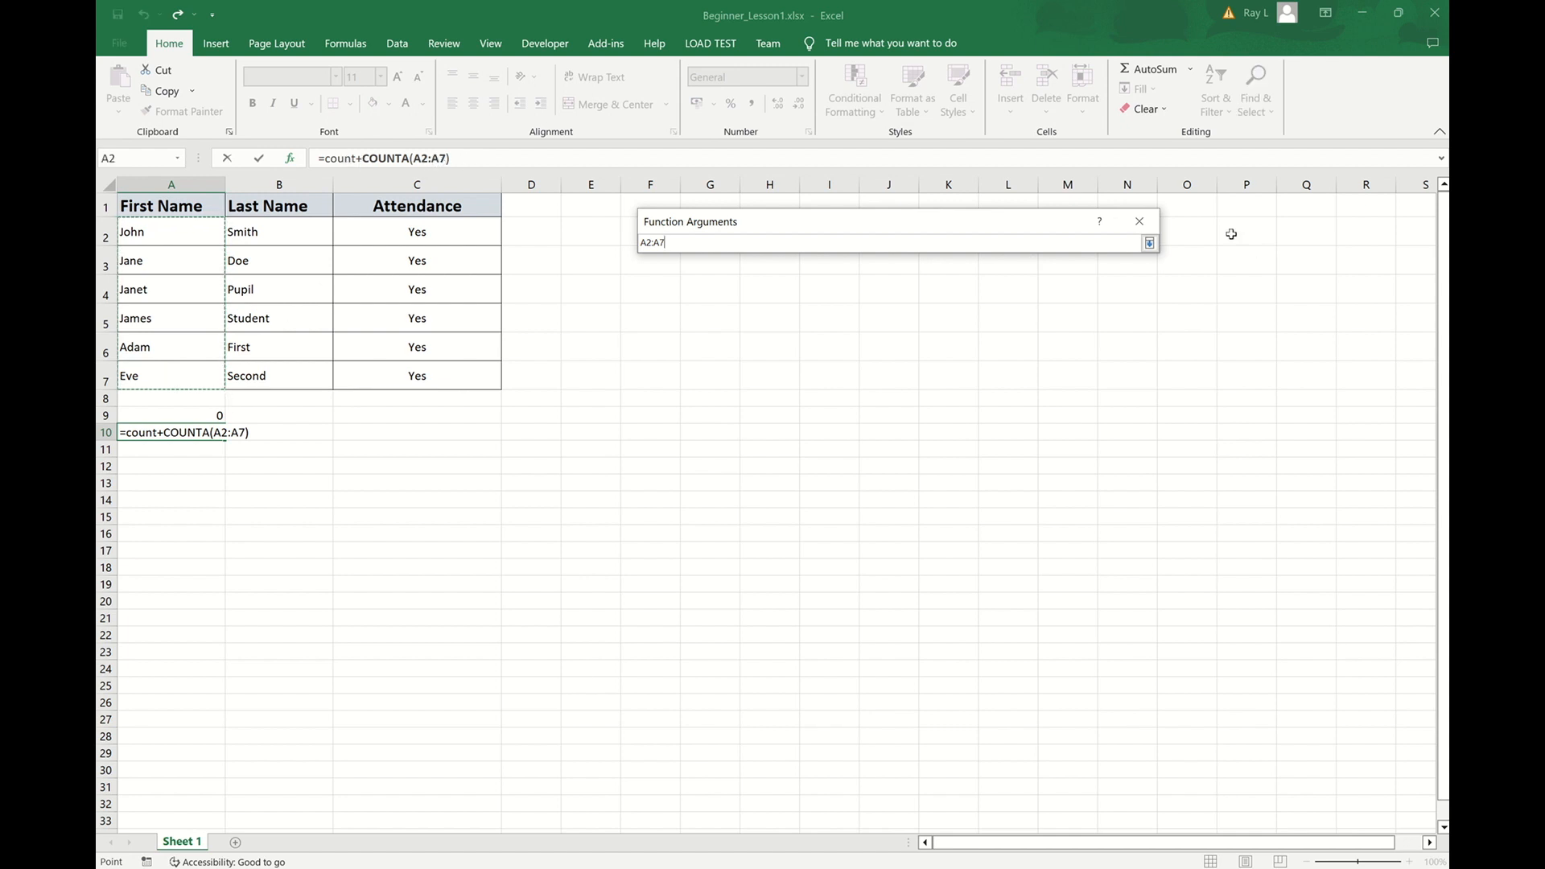
pyautogui.click(1149, 243)
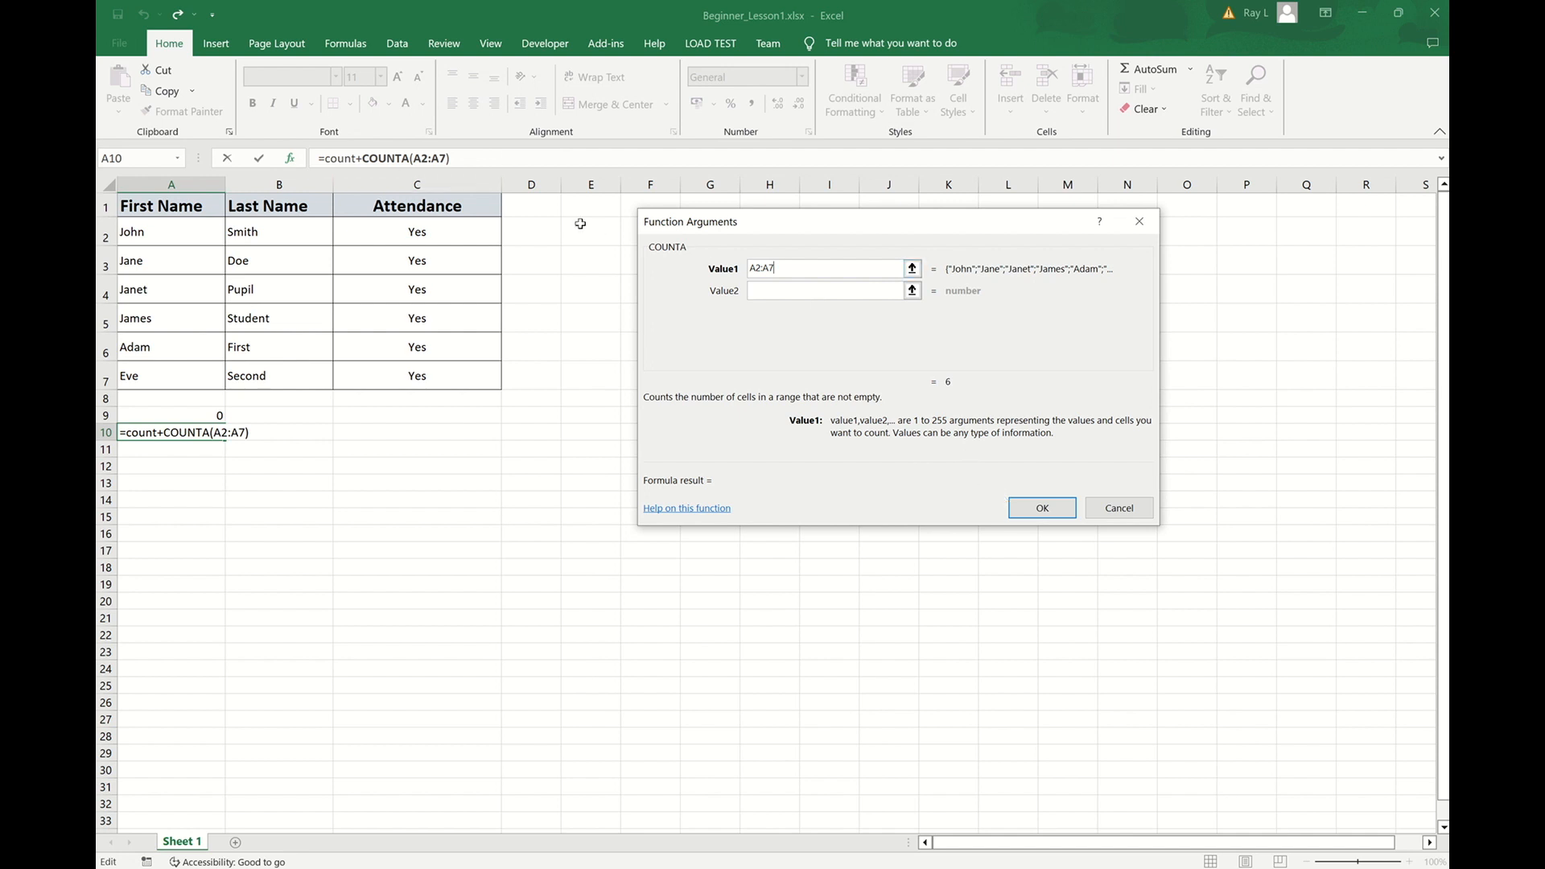
# Step: Remove the extra "count+" from A10's formula, accept =COUNTA(A2:A7), and check it against the first-name range
pyautogui.click(362, 158)
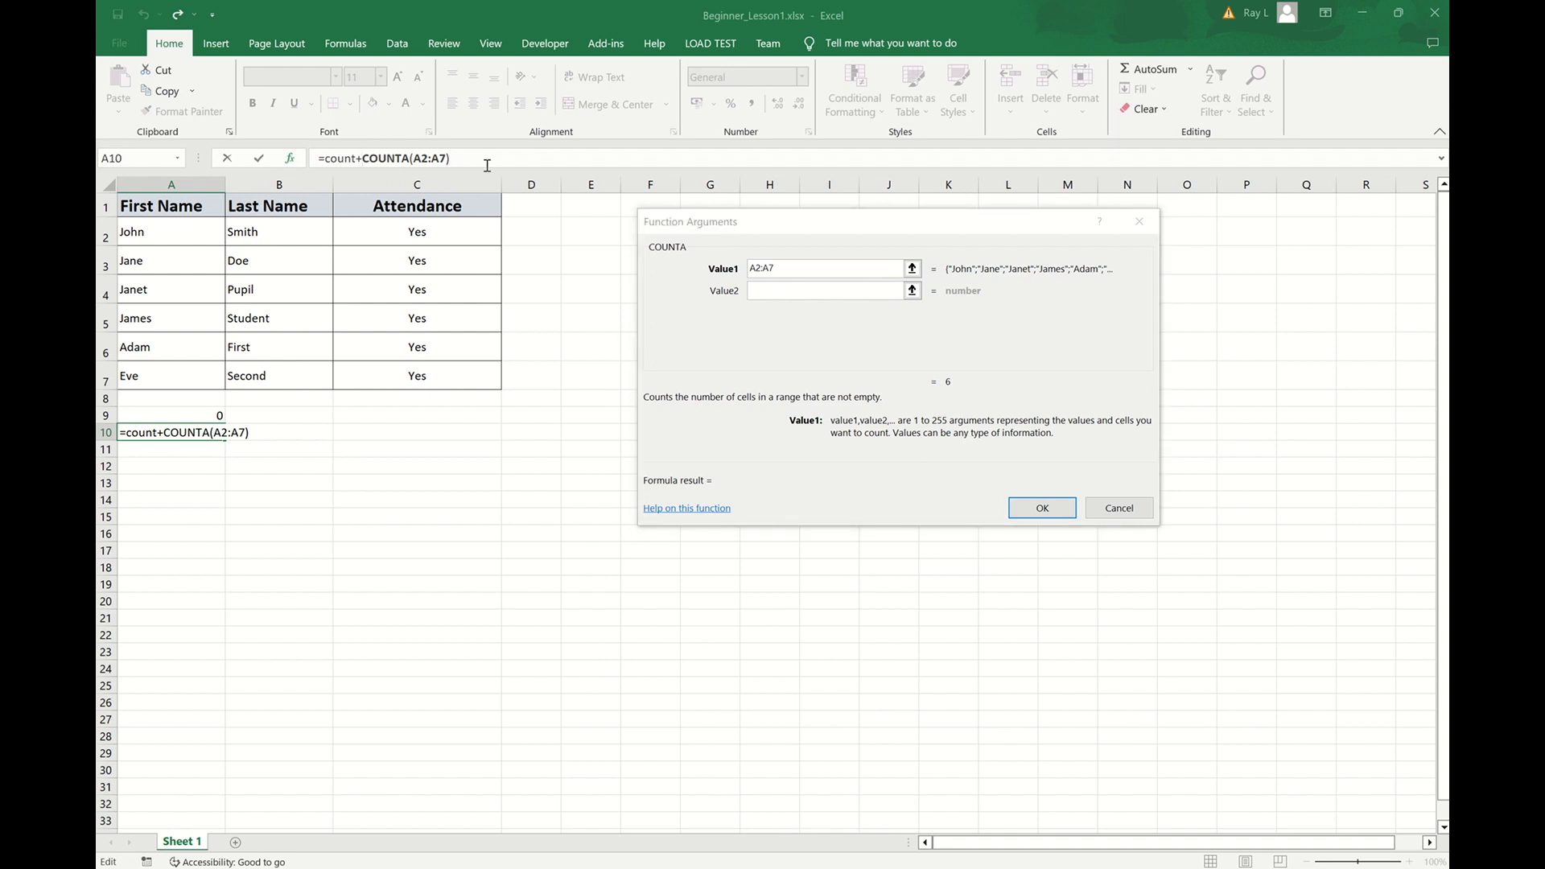
pyautogui.press('BackSpace')
pyautogui.press('BackSpace')
pyautogui.press('BackSpace')
pyautogui.press('BackSpace')
pyautogui.press('BackSpace')
pyautogui.press('BackSpace')
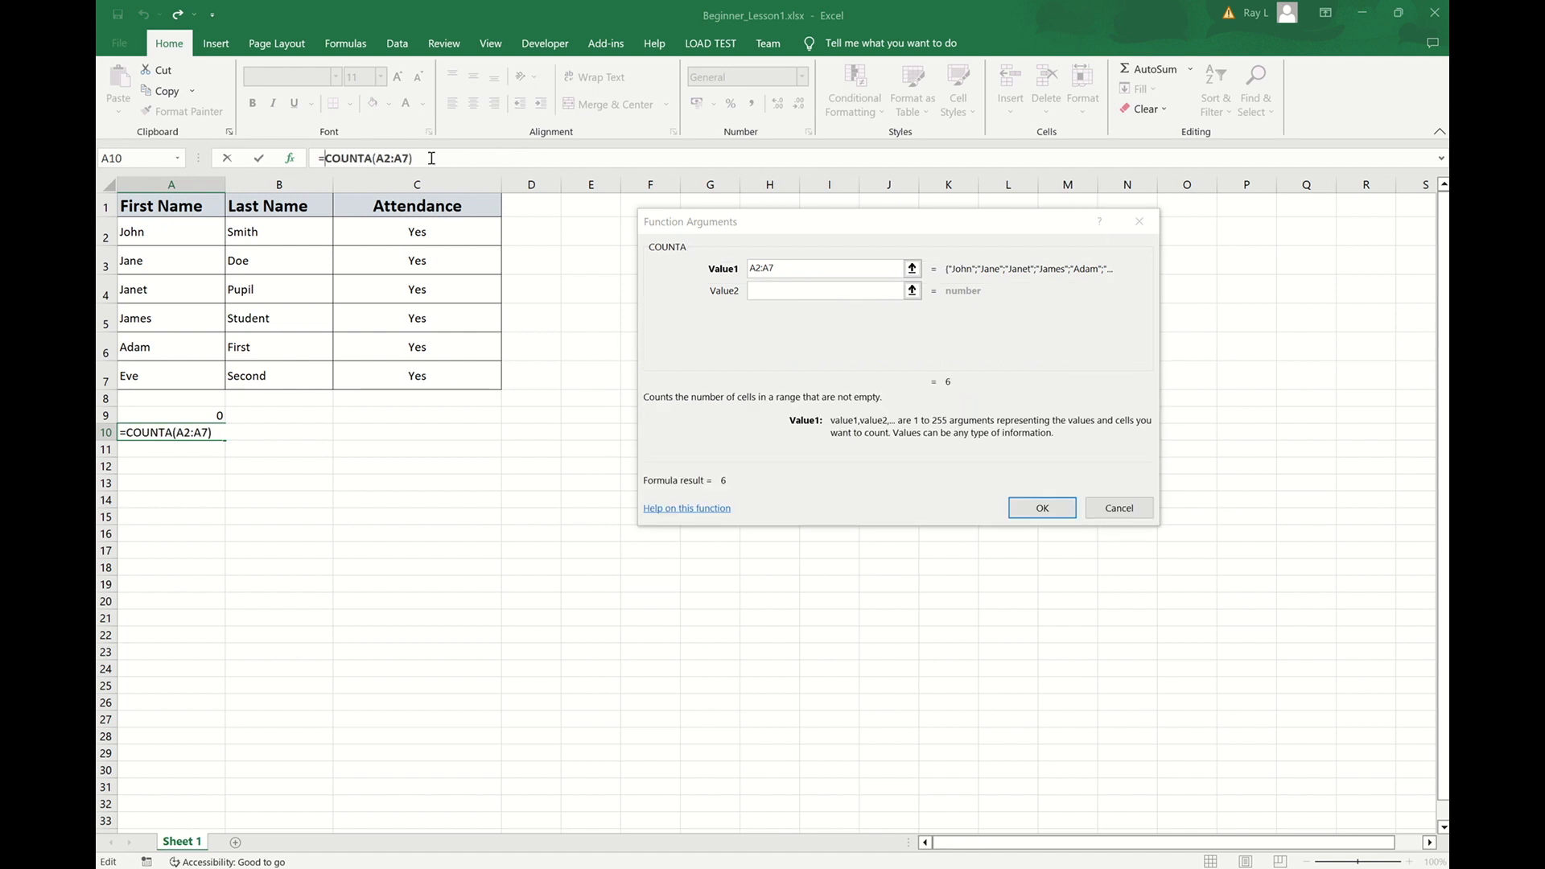
pyautogui.click(1042, 508)
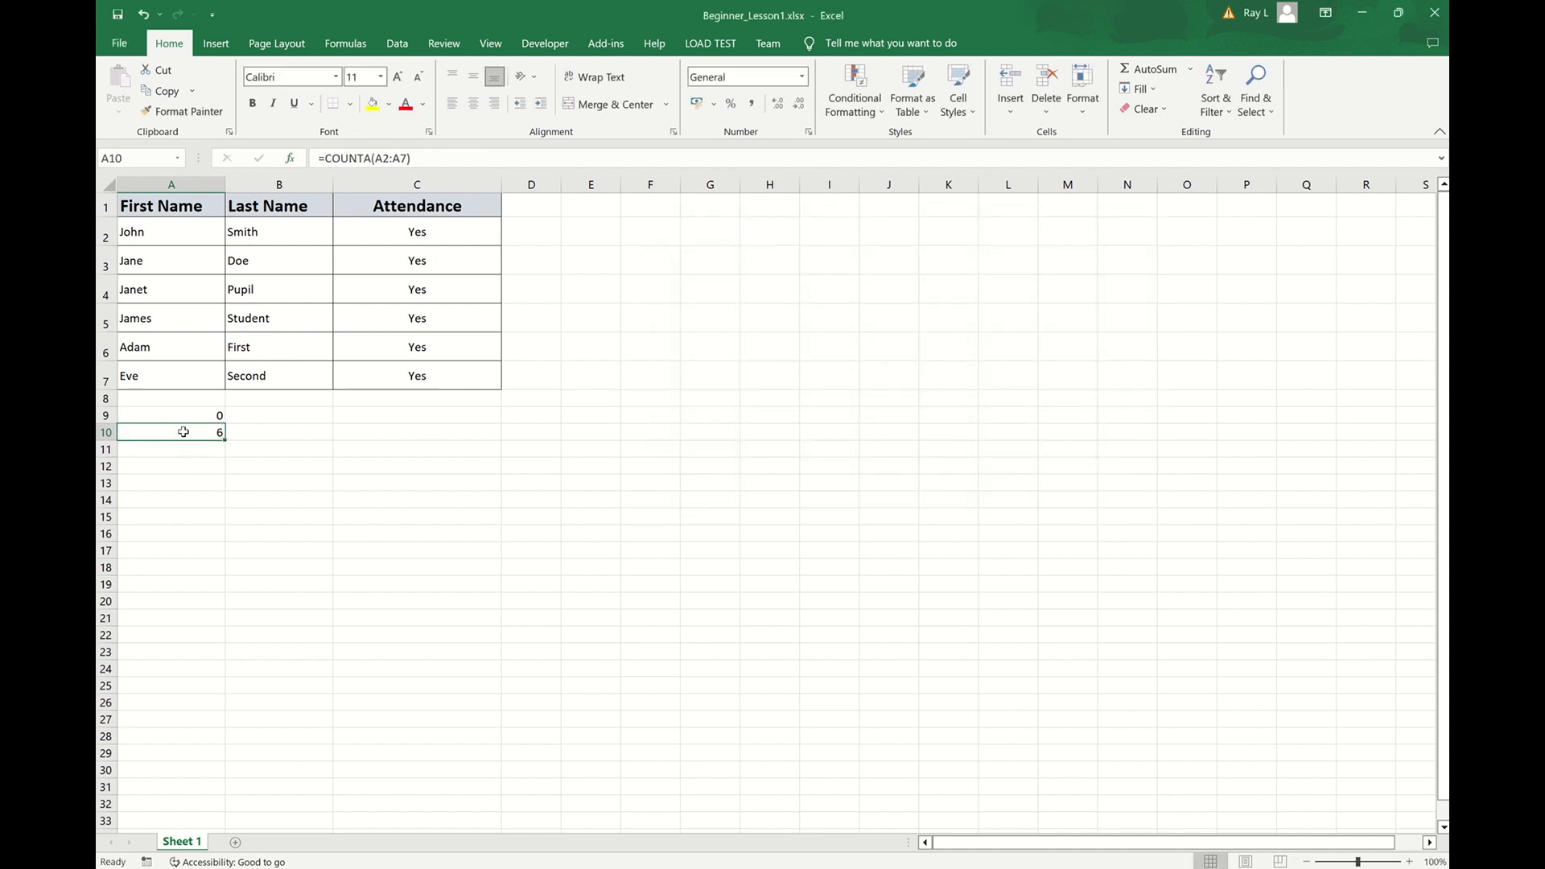
pyautogui.moveTo(149, 232); pyautogui.dragTo(152, 373)
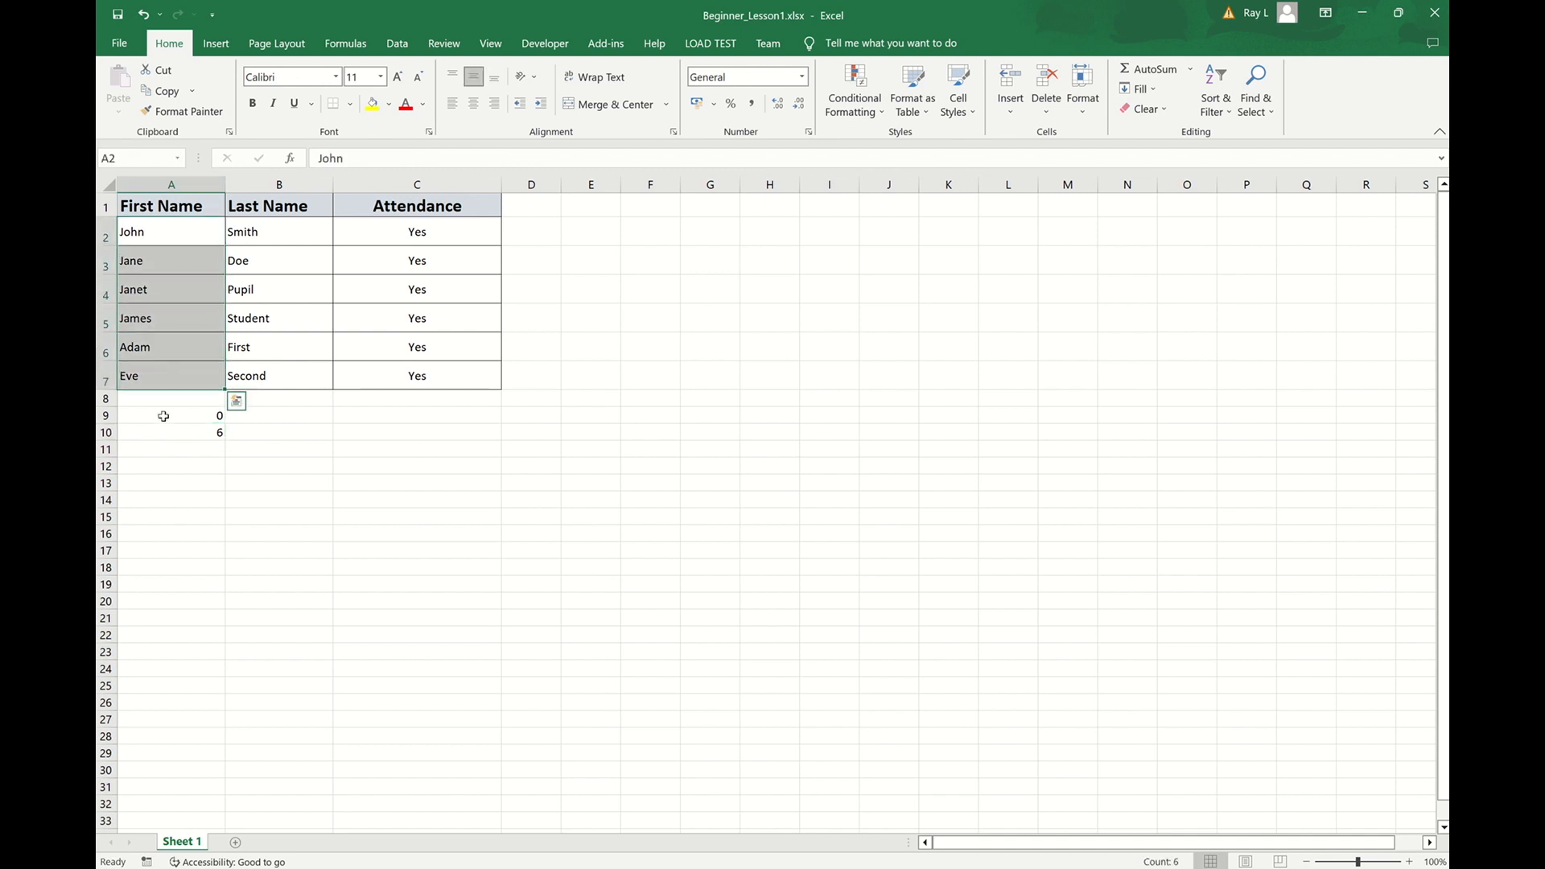
pyautogui.click(169, 436)
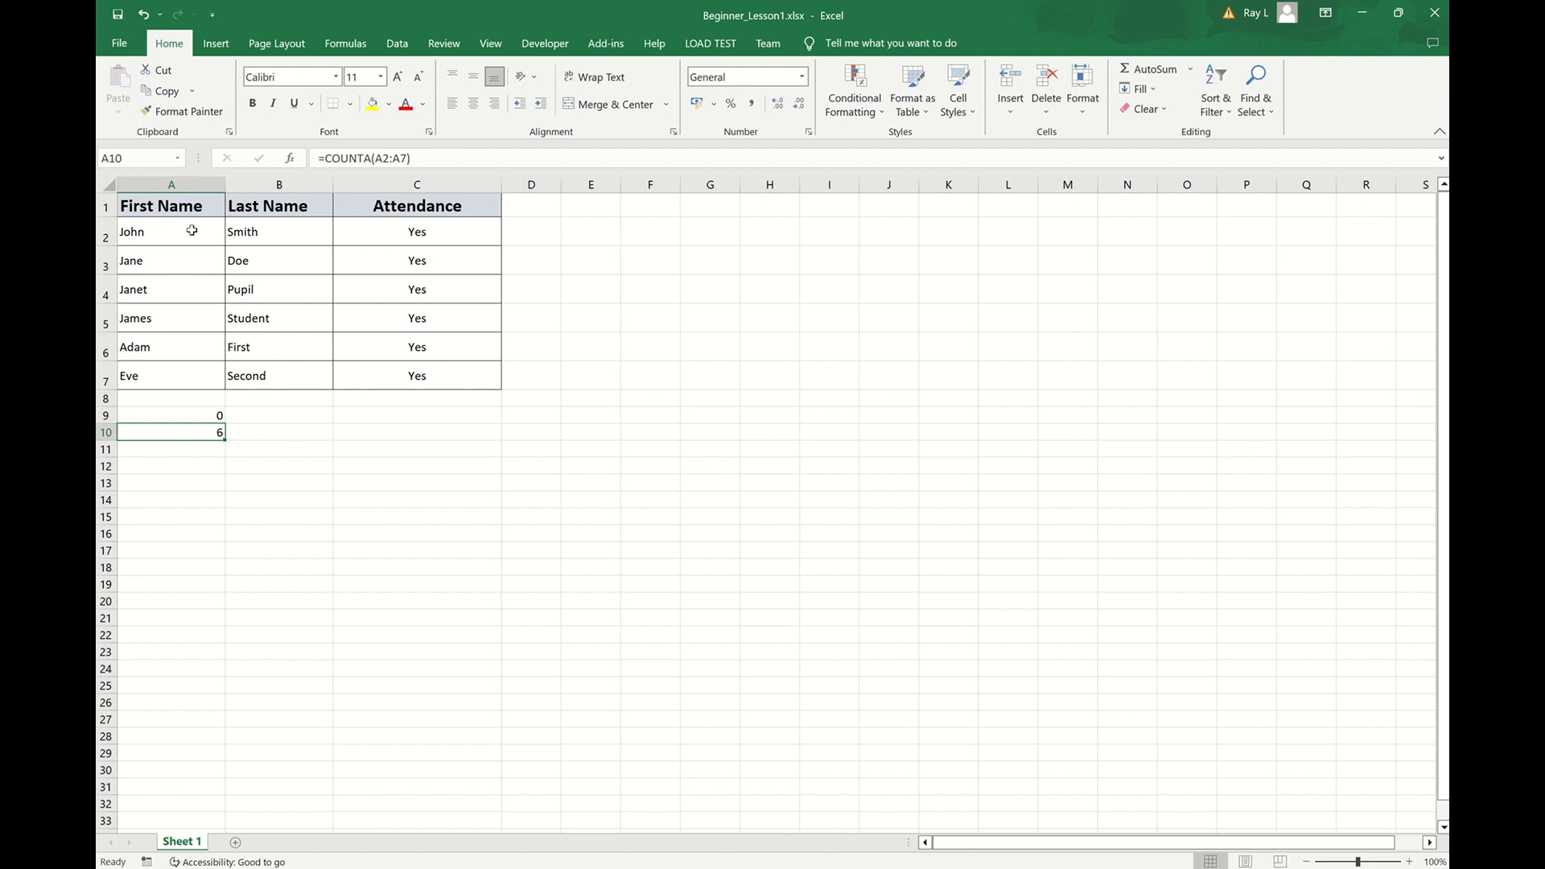
# Step: Fill the COUNTA formula from A10 across to C10 for the last-name and attendance columns, and check B10's formula
pyautogui.moveTo(264, 232); pyautogui.dragTo(328, 370)
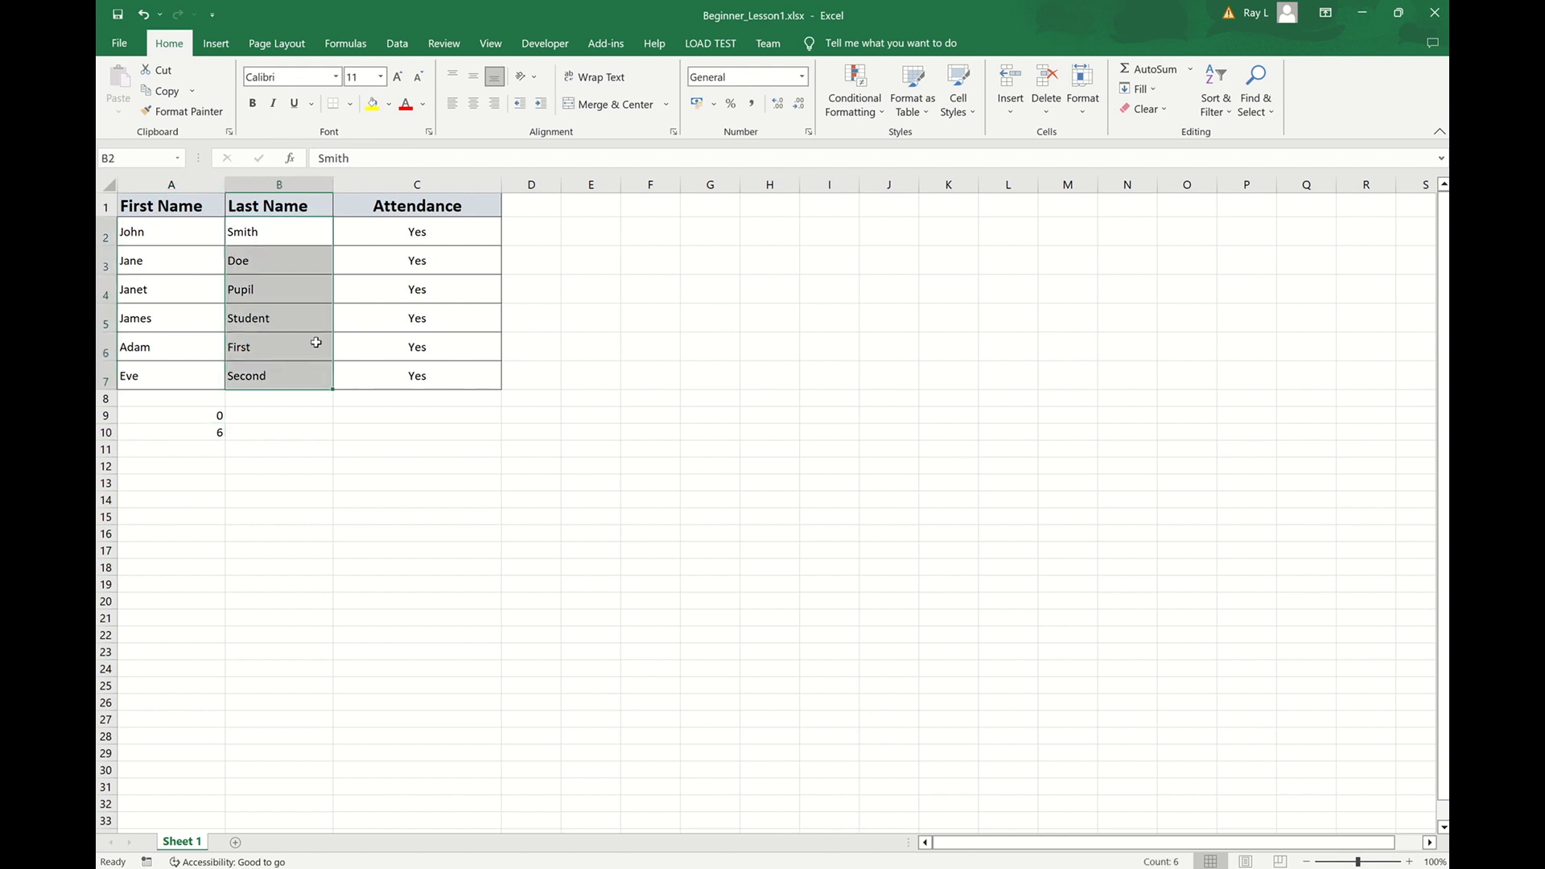
pyautogui.moveTo(438, 222); pyautogui.dragTo(437, 370)
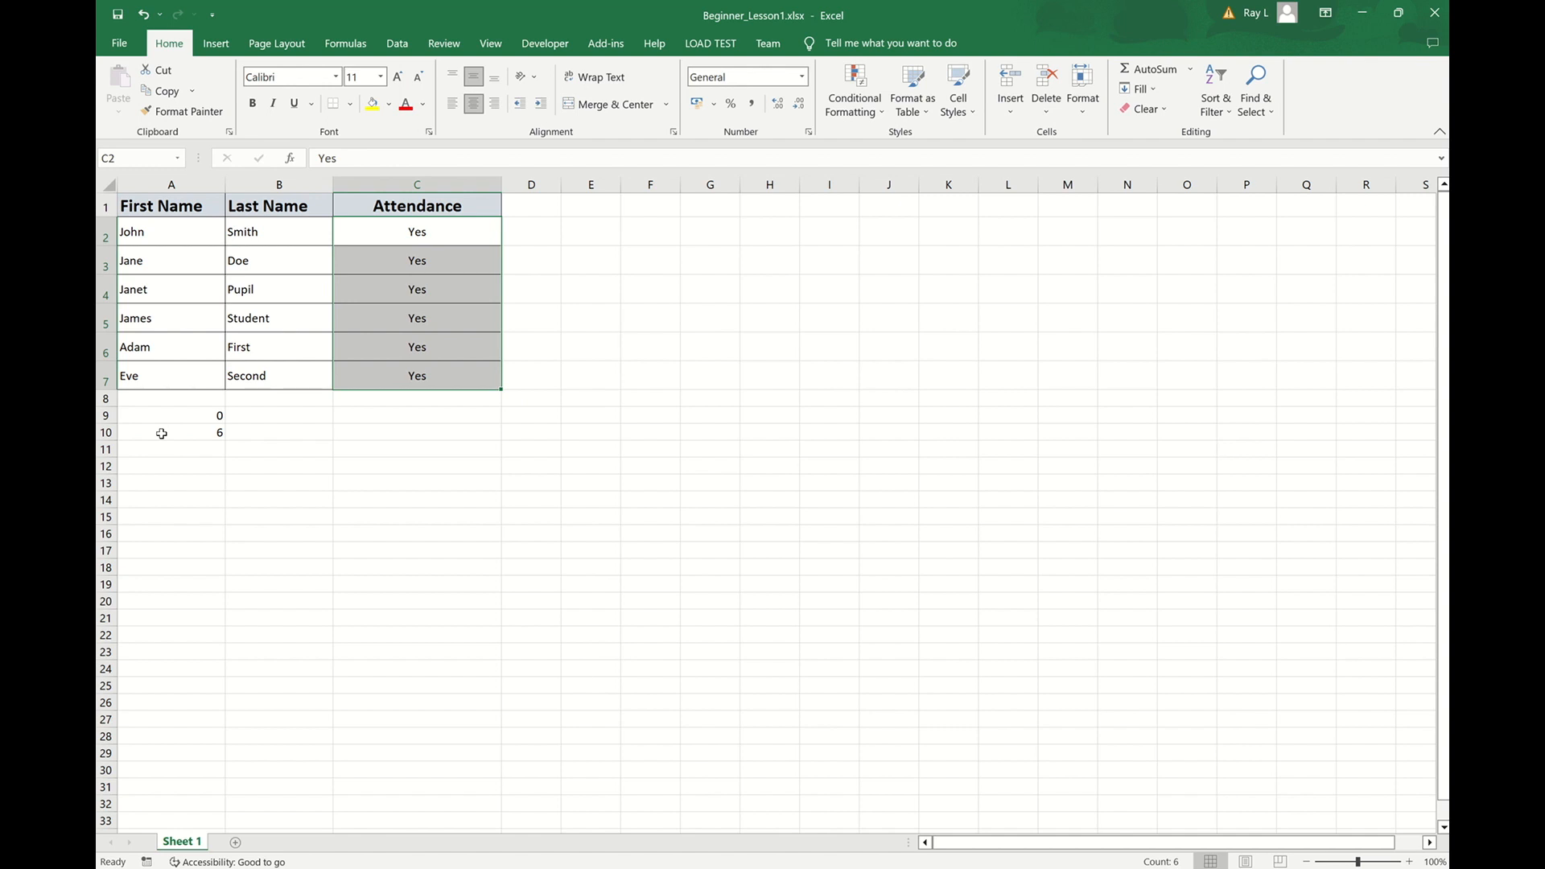
pyautogui.click(162, 433)
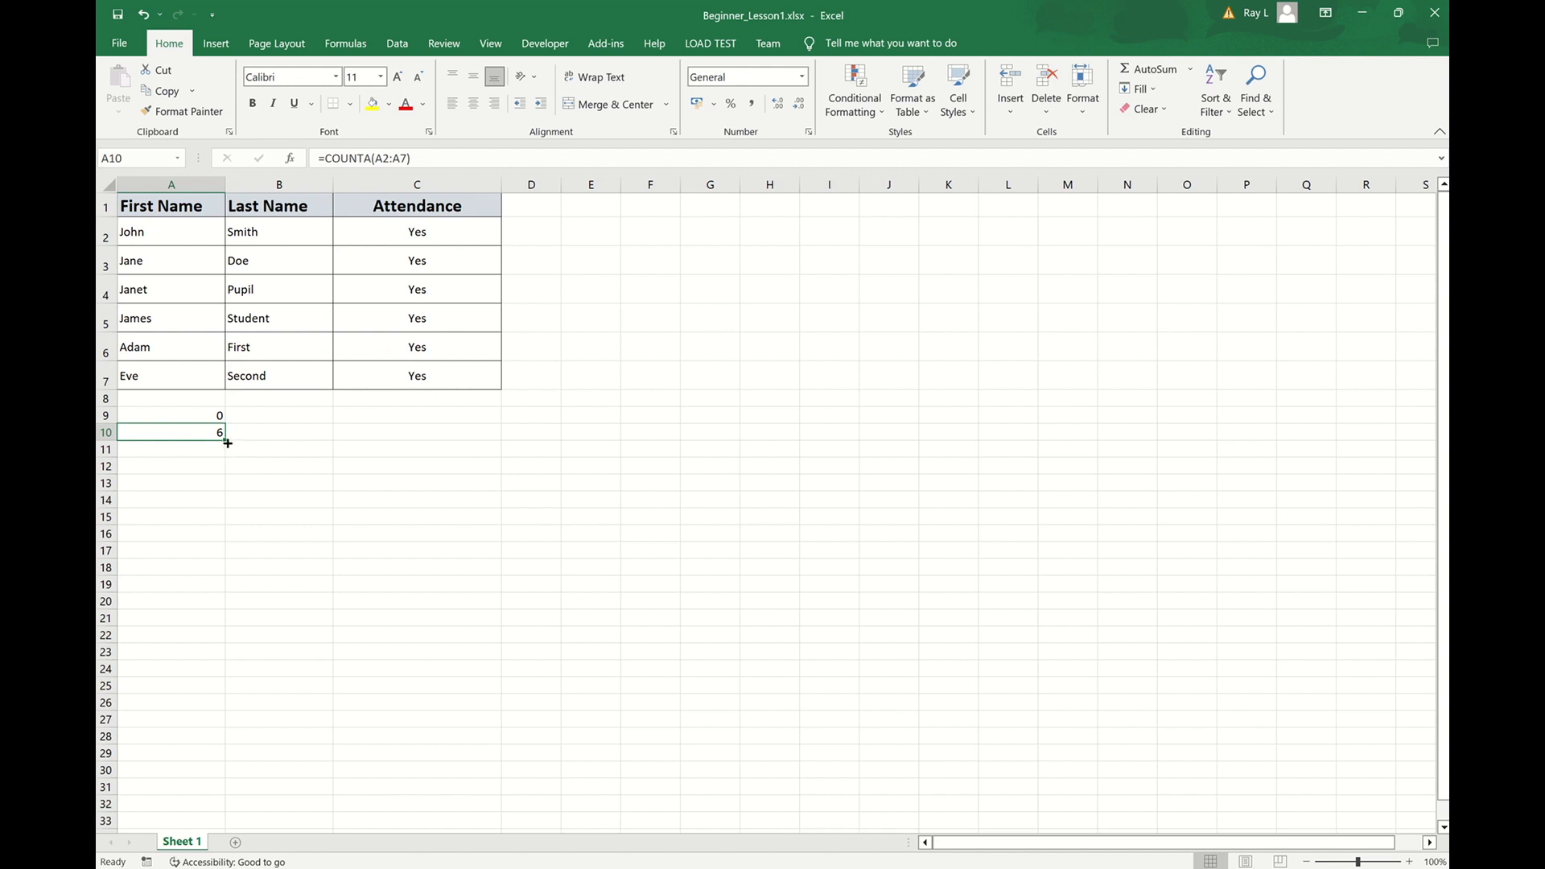
pyautogui.moveTo(228, 443); pyautogui.dragTo(456, 445)
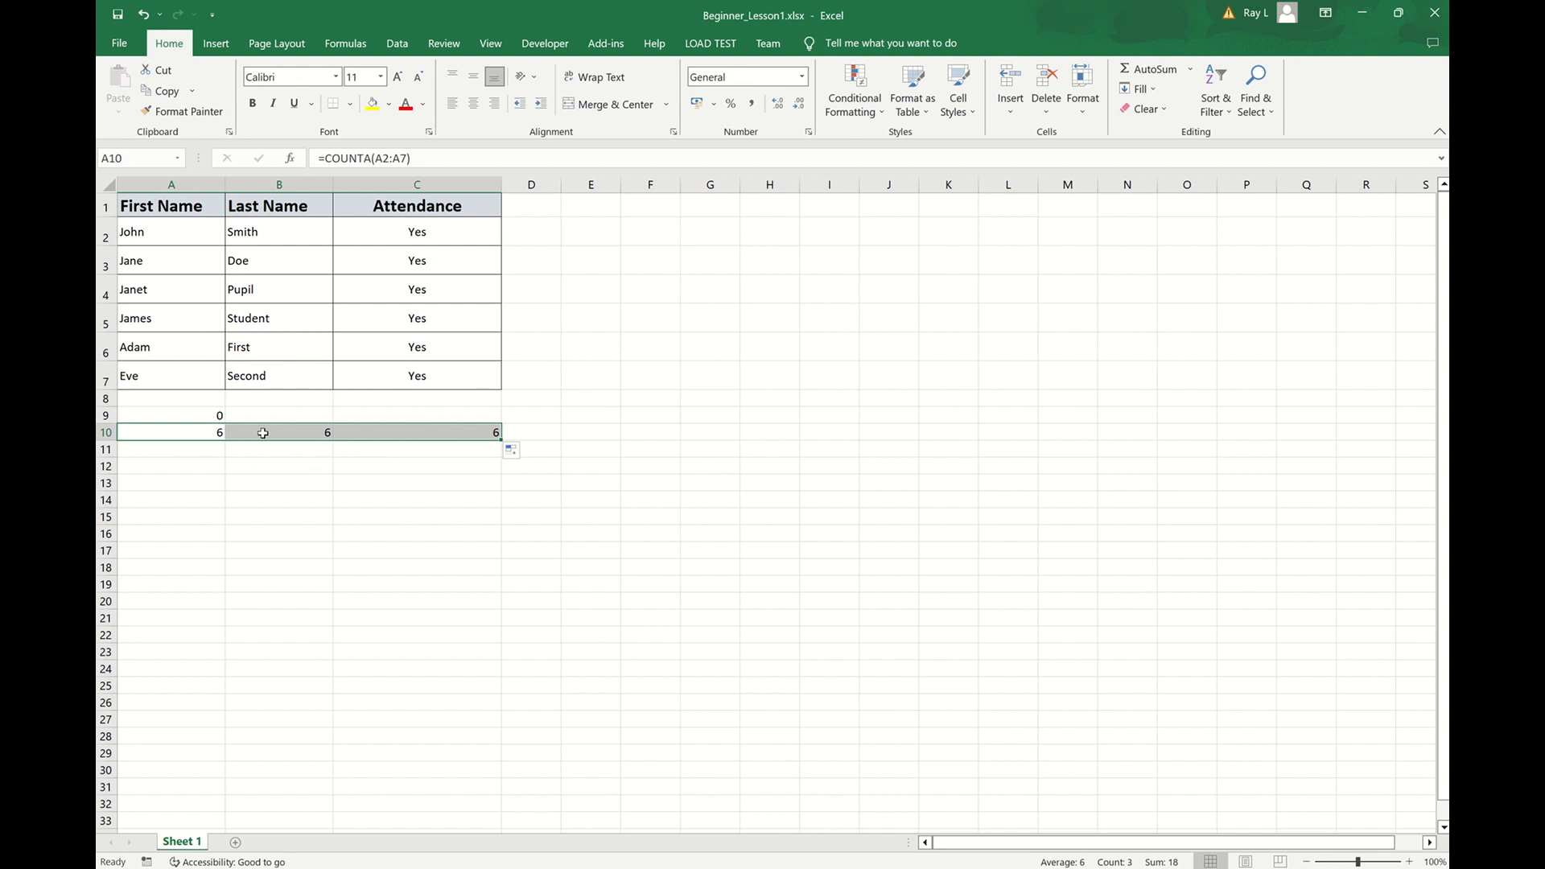
pyautogui.click(263, 433)
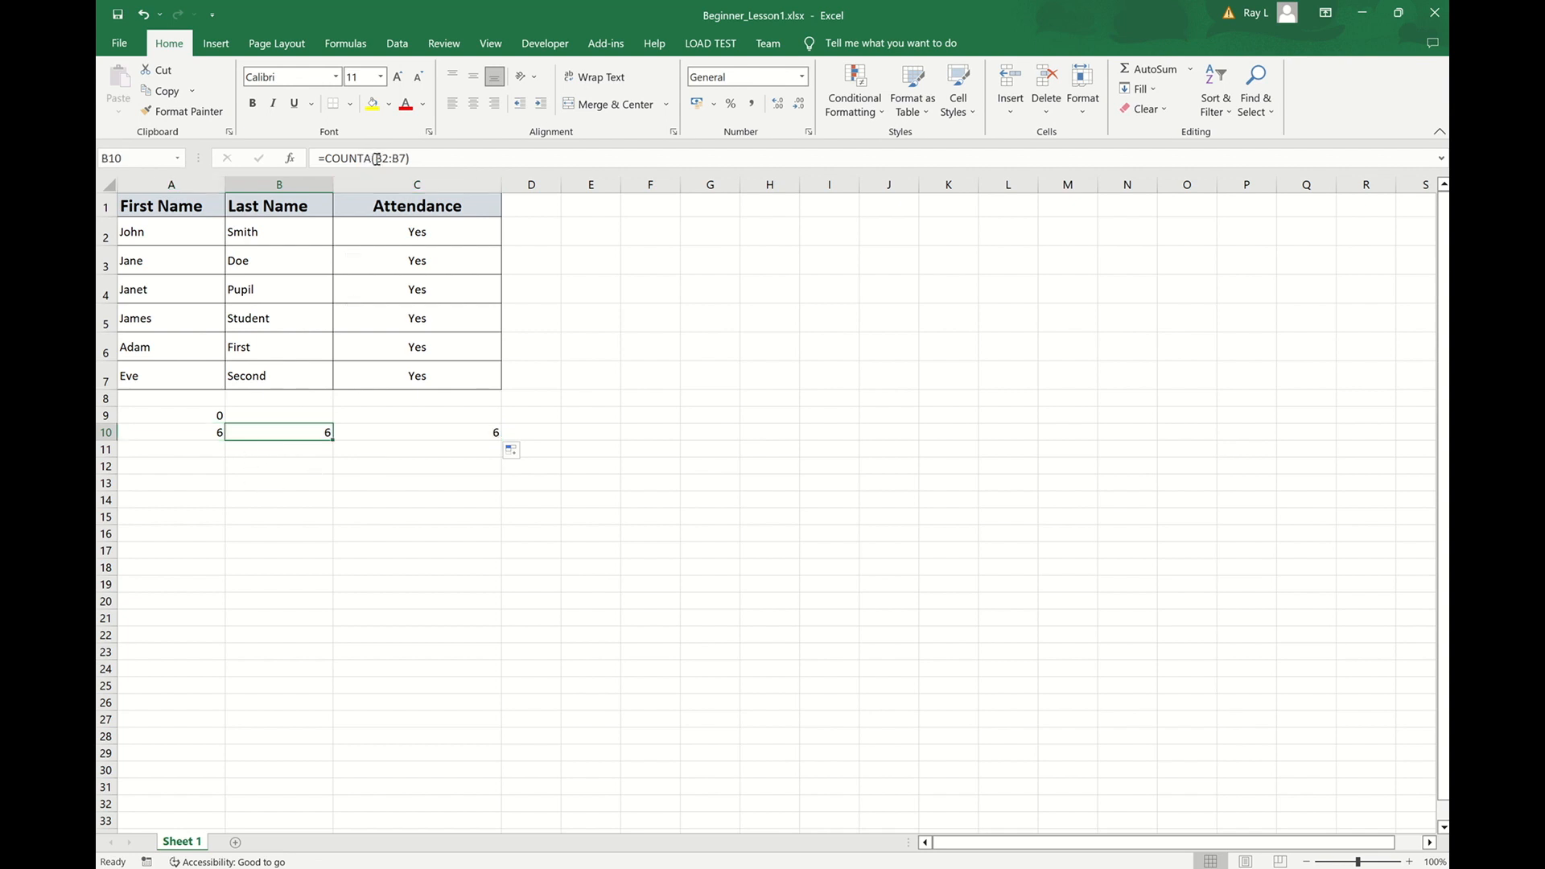
# Step: Check the cell ranges referenced by the COUNTA formulas in B10 and C10
pyautogui.moveTo(377, 158); pyautogui.dragTo(406, 156)
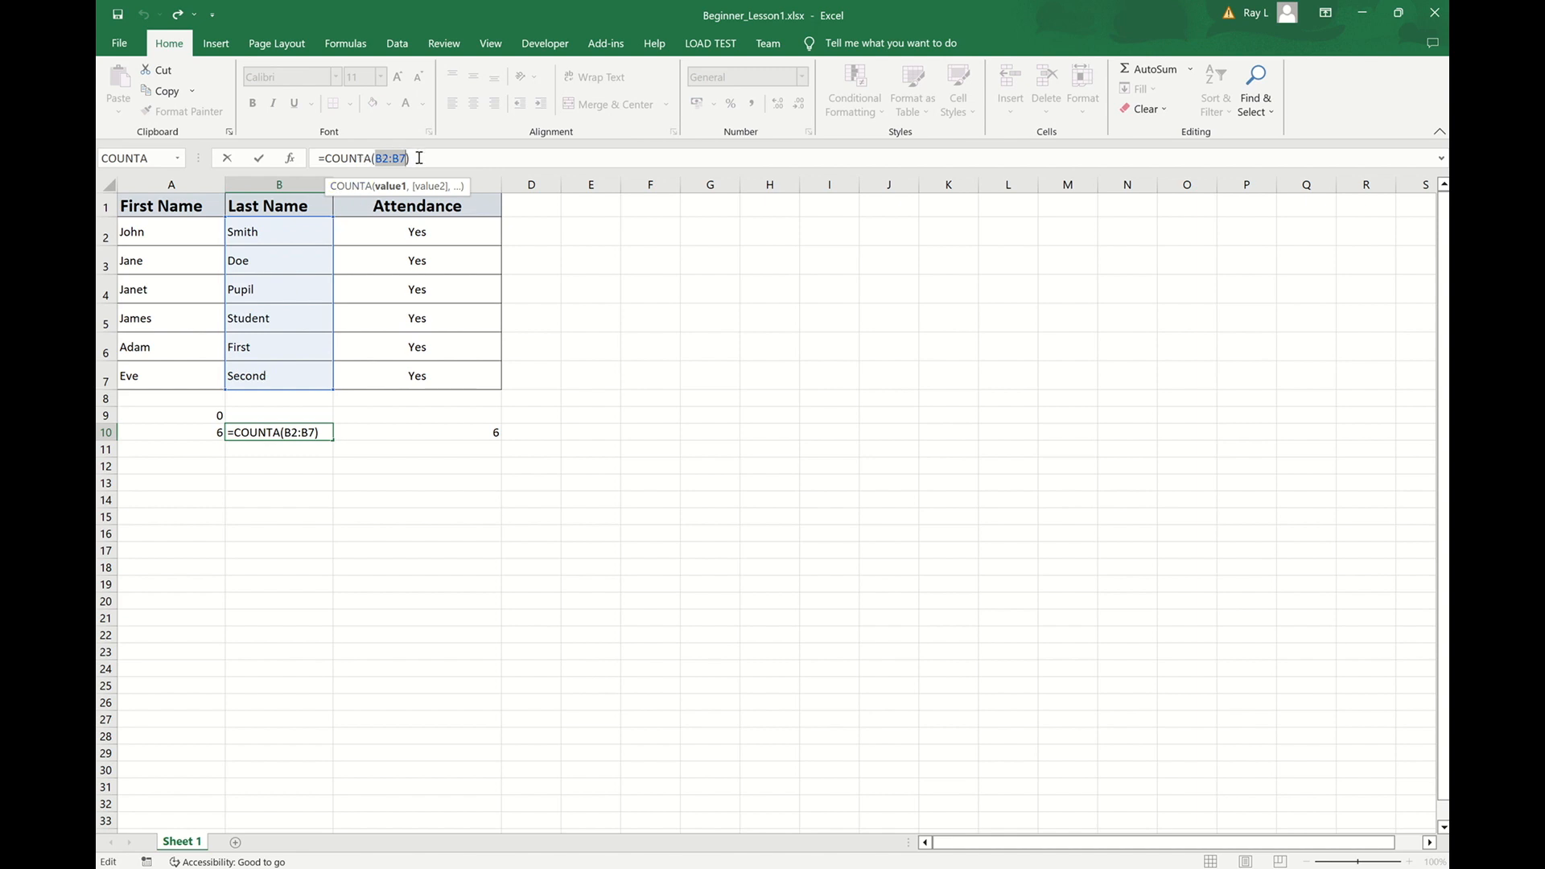
pyautogui.press('Return')
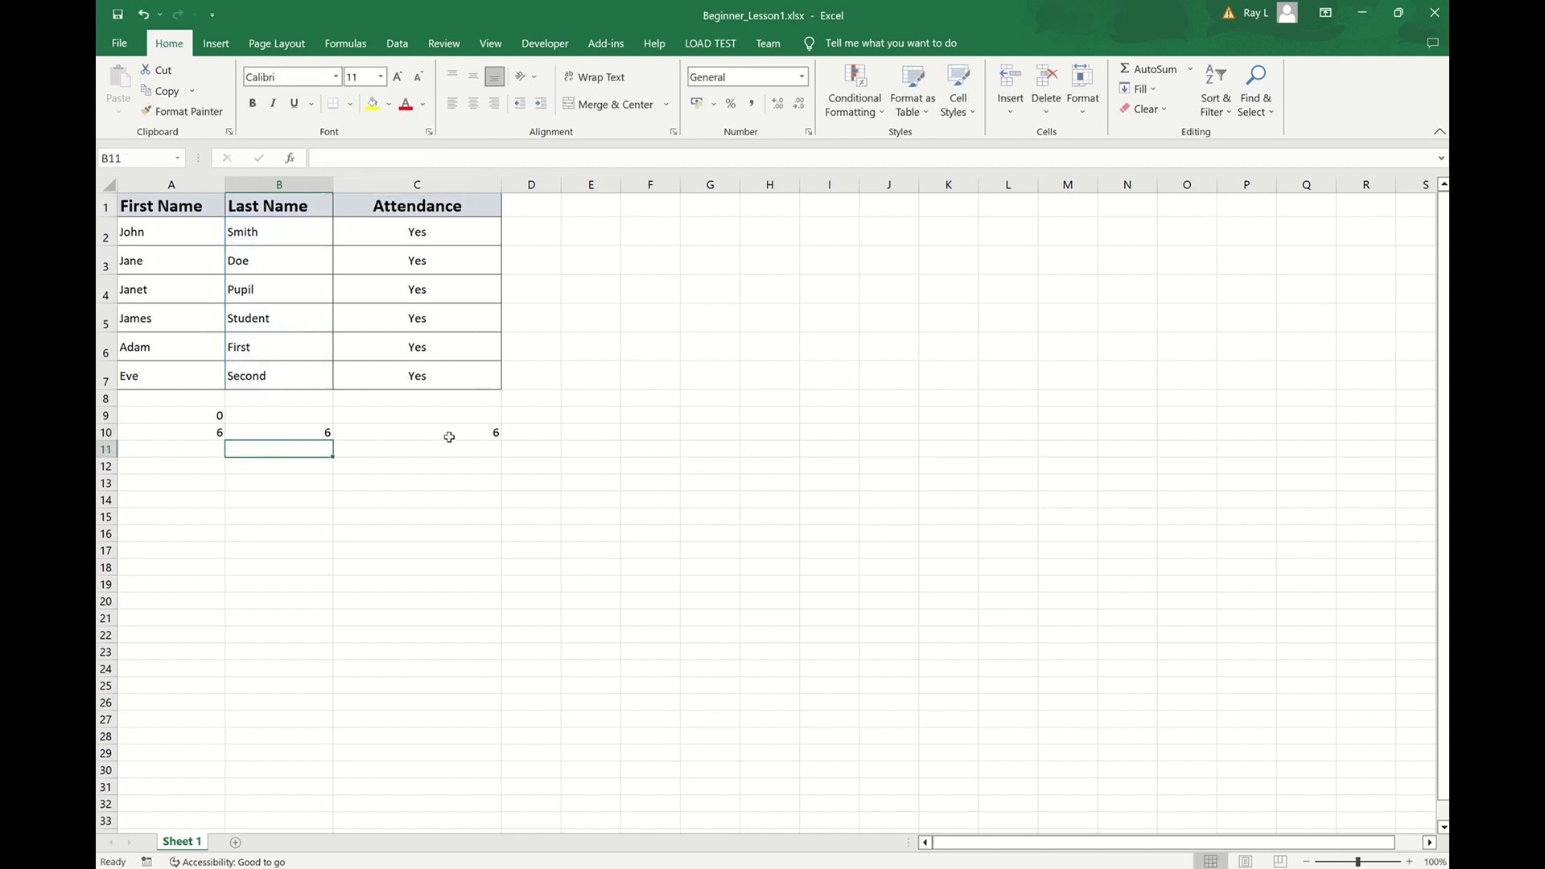
pyautogui.click(452, 431)
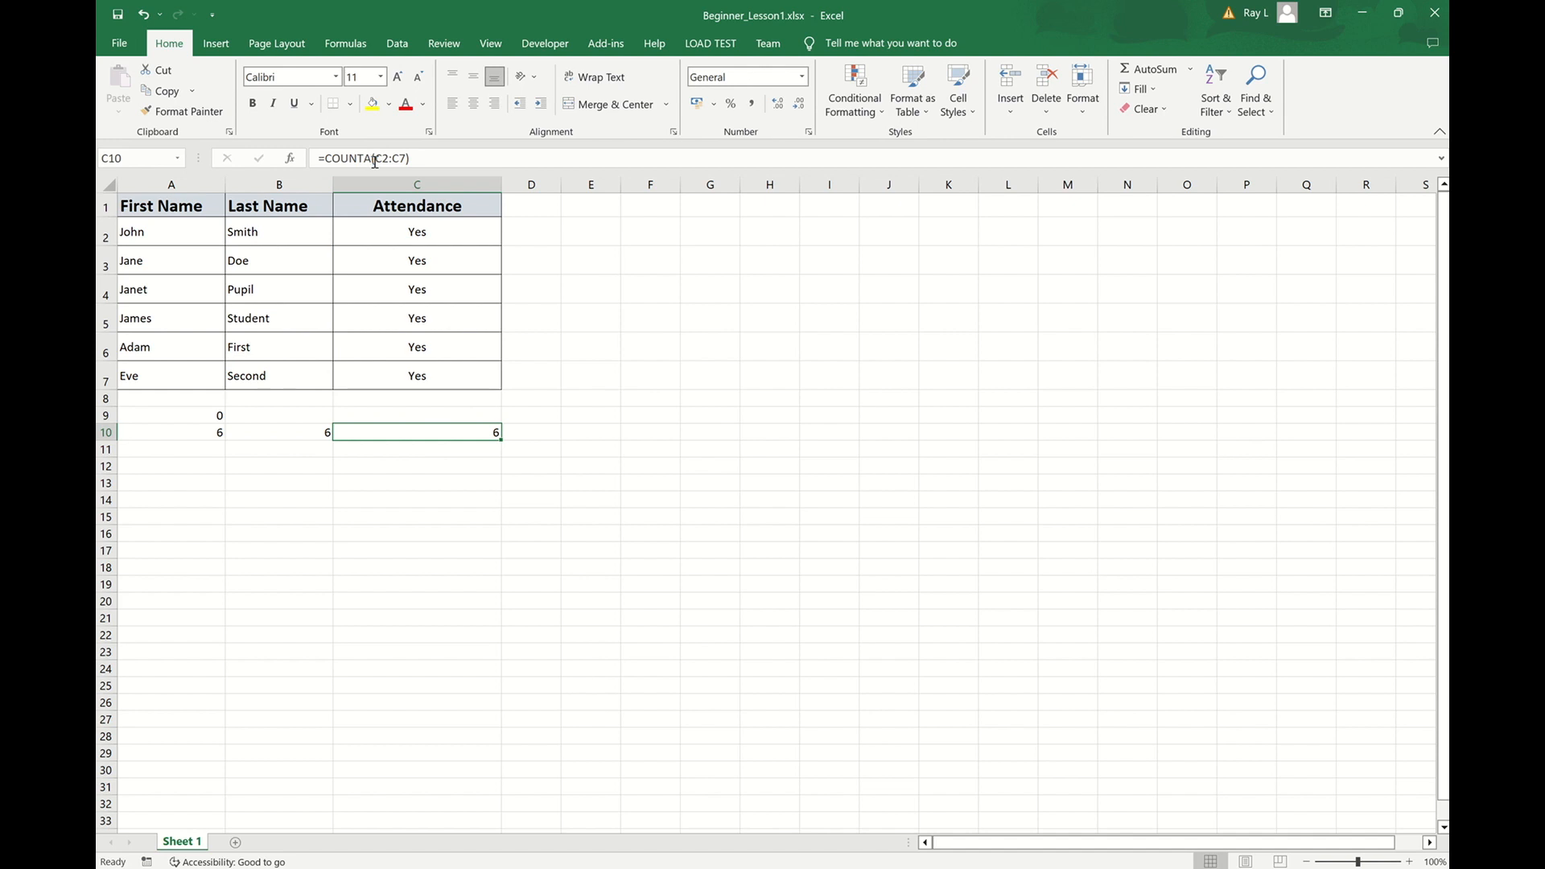
pyautogui.moveTo(375, 158); pyautogui.dragTo(404, 156)
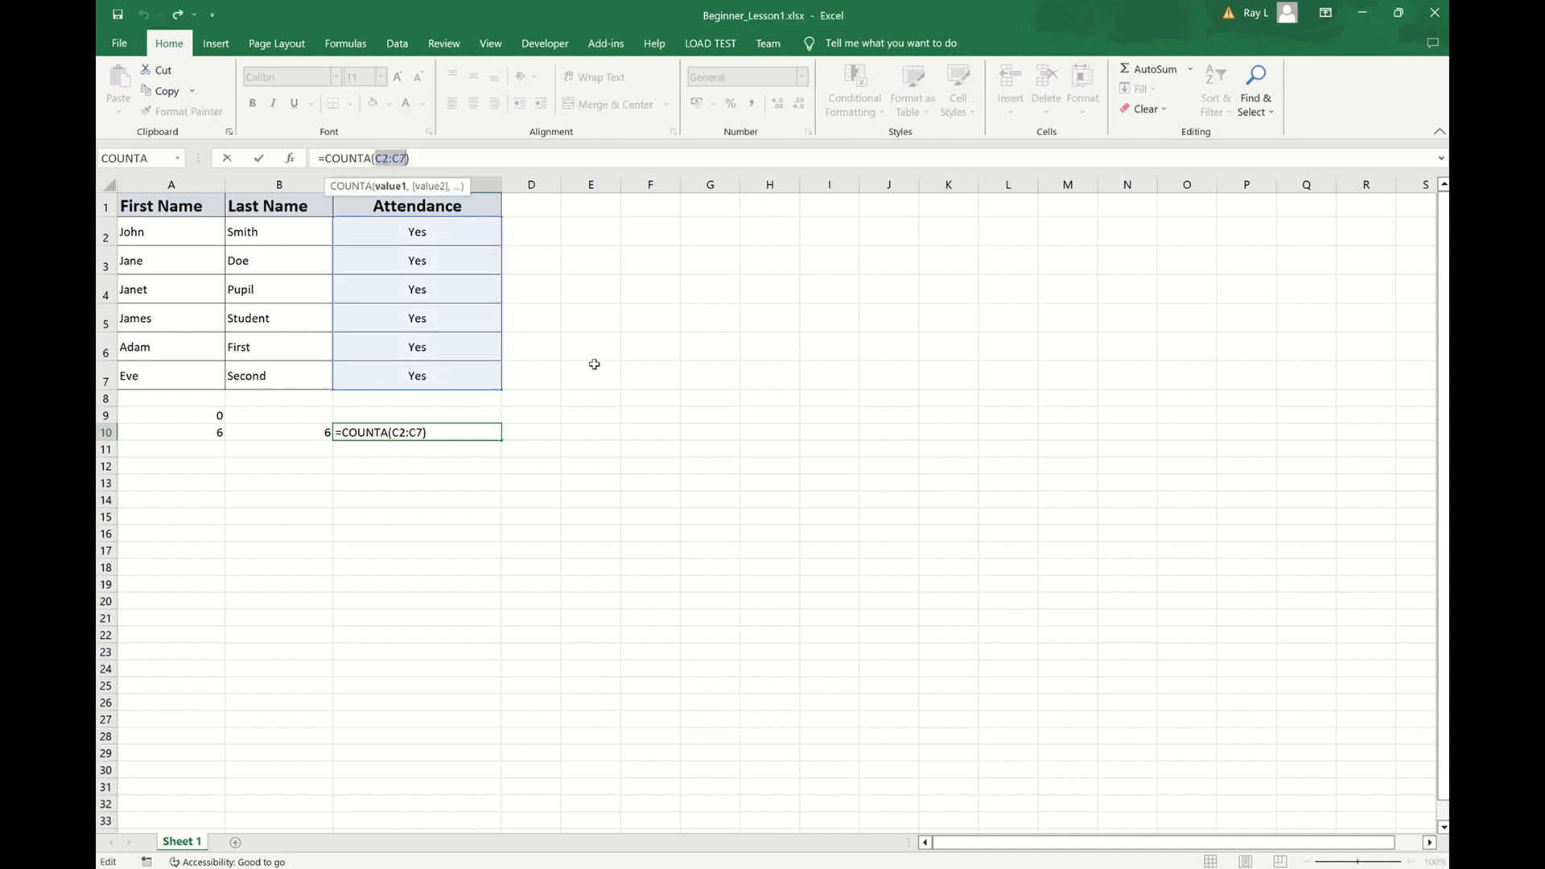
pyautogui.press('Return')
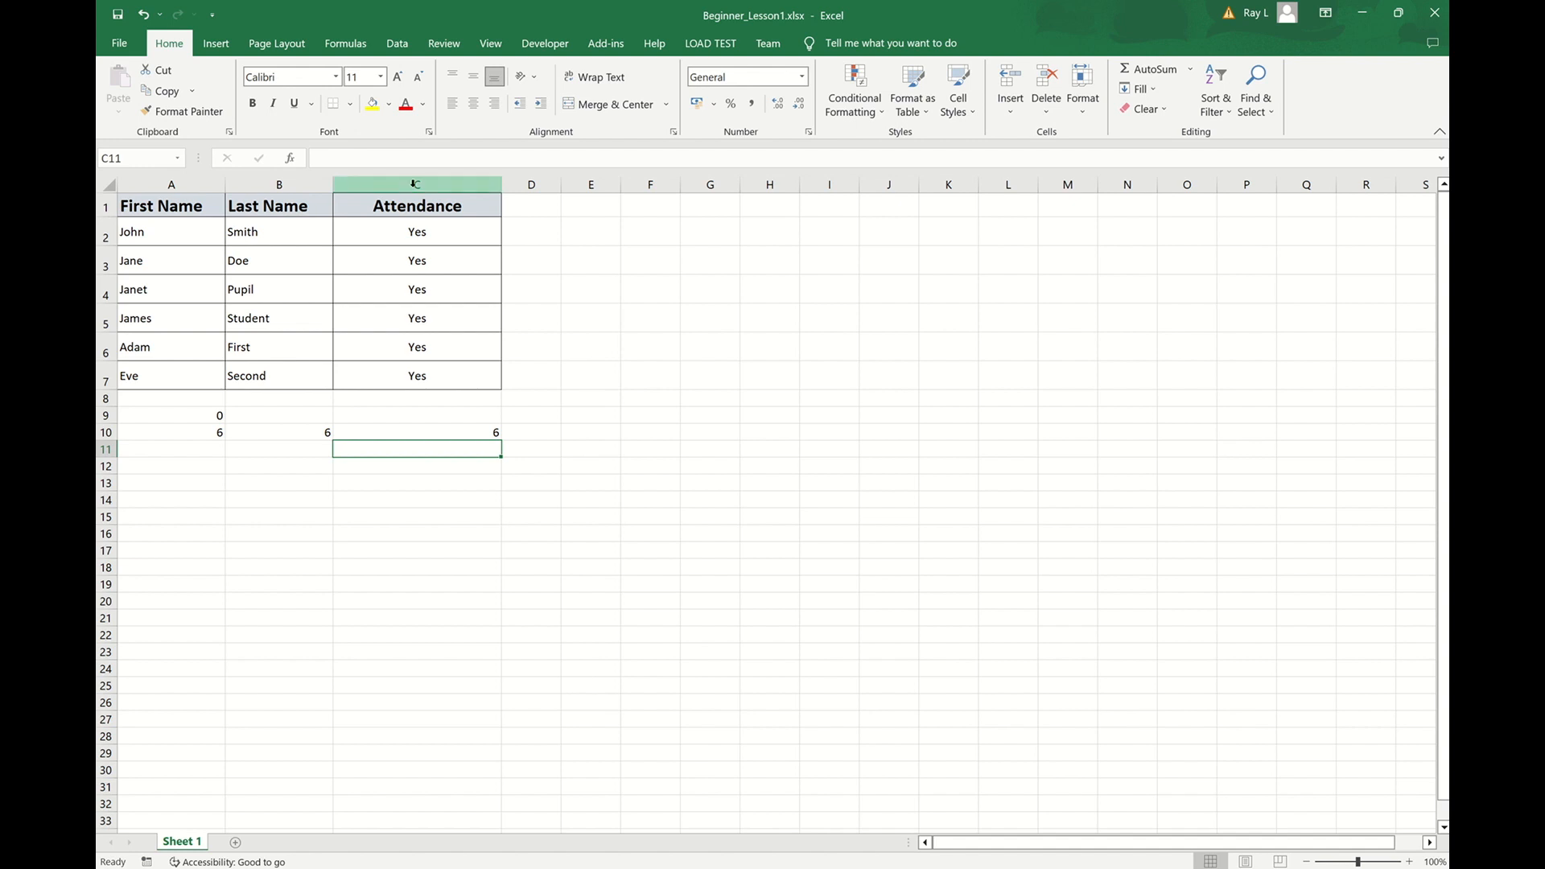
# Step: Change the attendance entries in C3 and C5 to "No"
pyautogui.click(388, 264)
pyautogui.write('No')
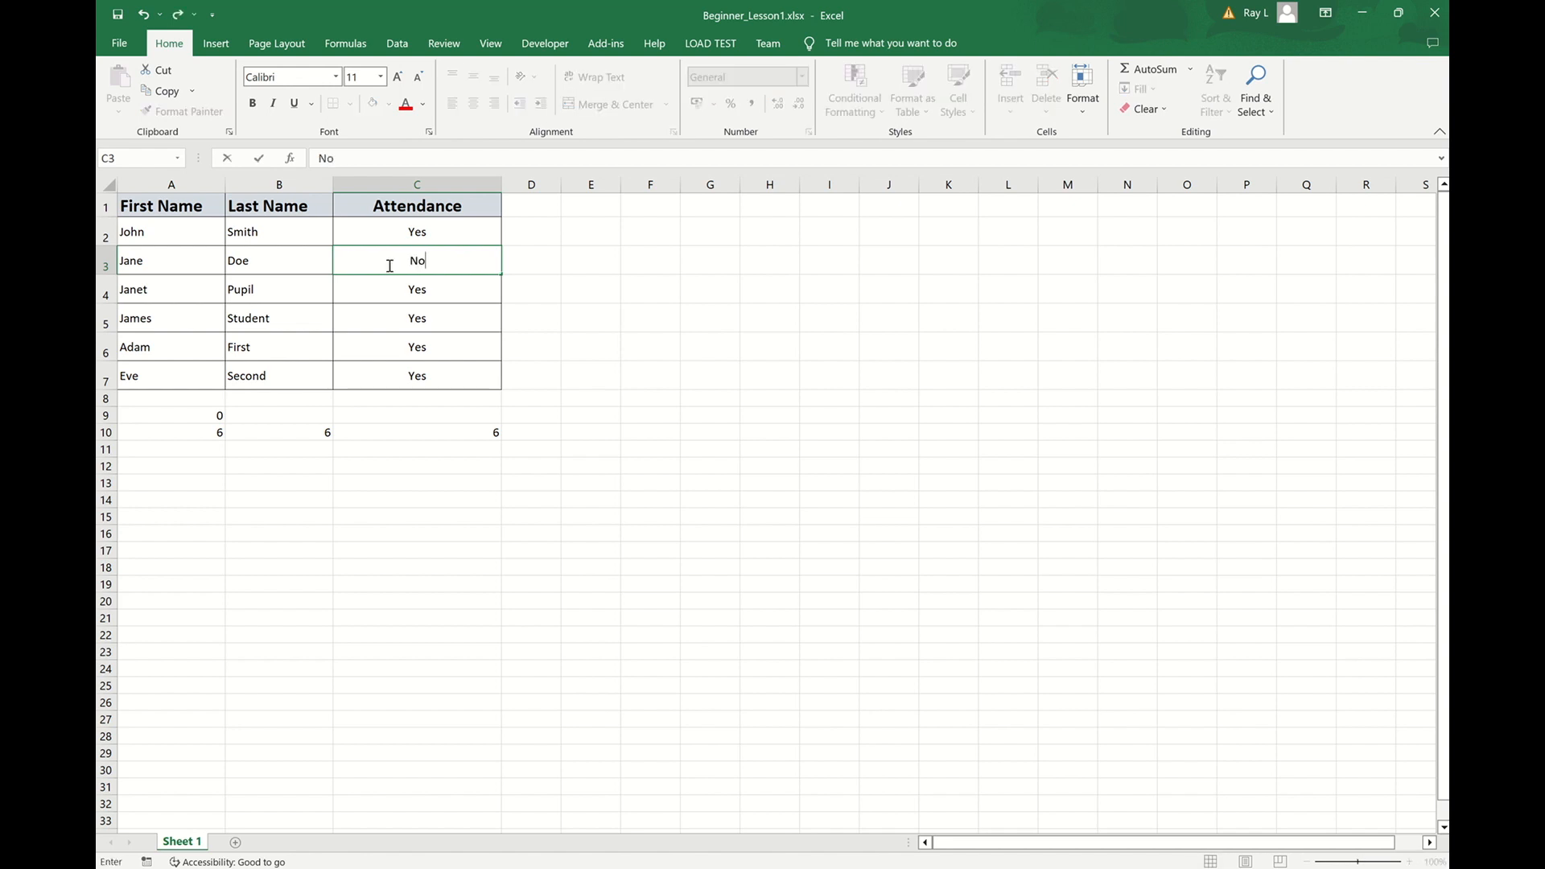
pyautogui.press('Return')
pyautogui.press('Down')
pyautogui.write('No')
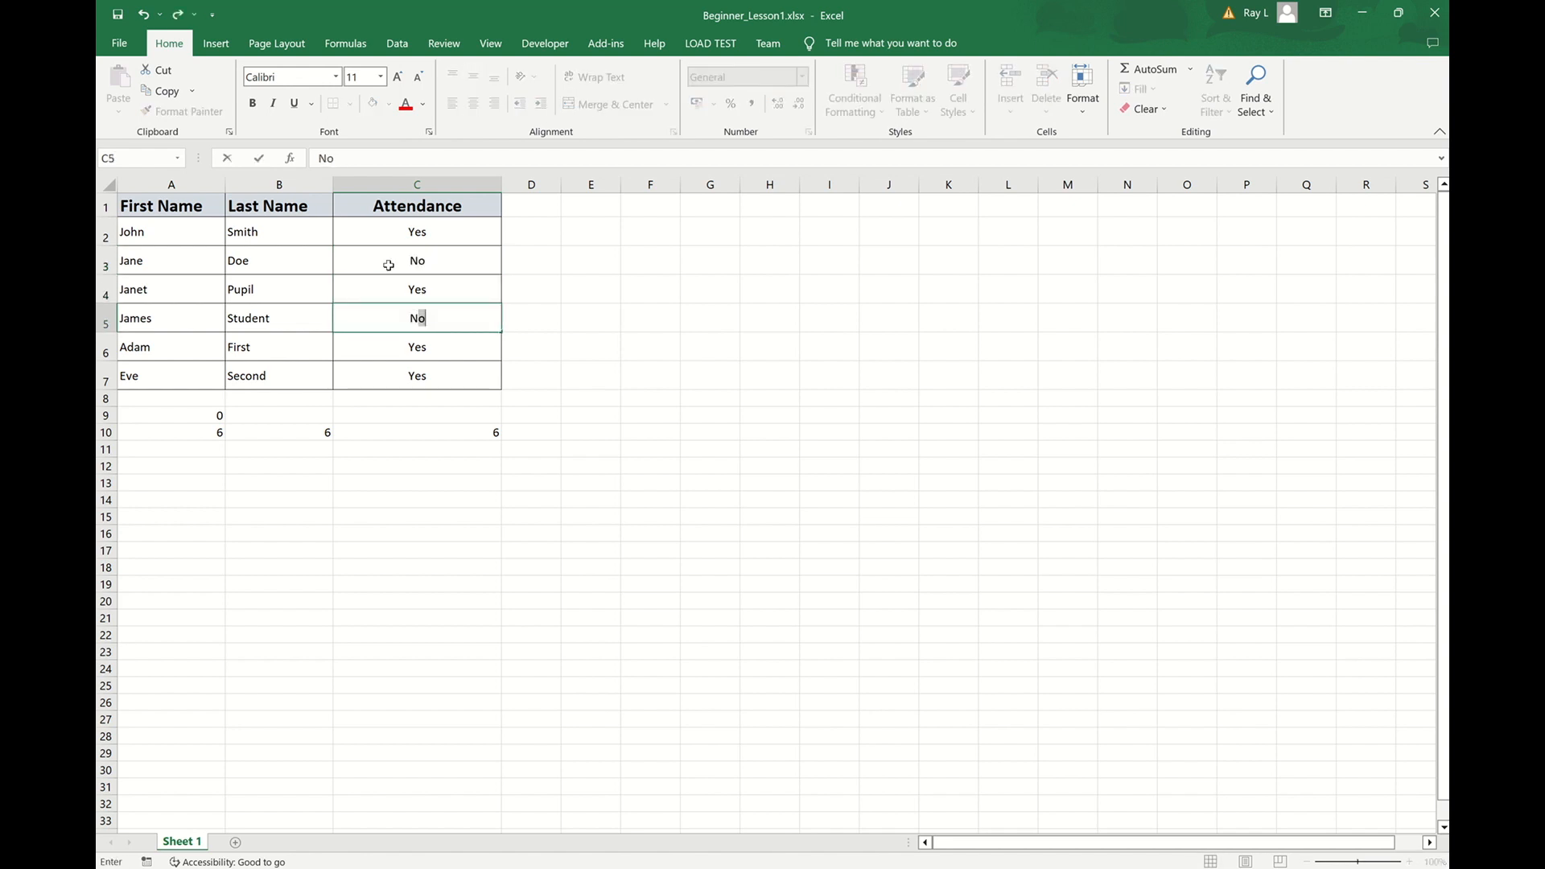
pyautogui.press('Return')
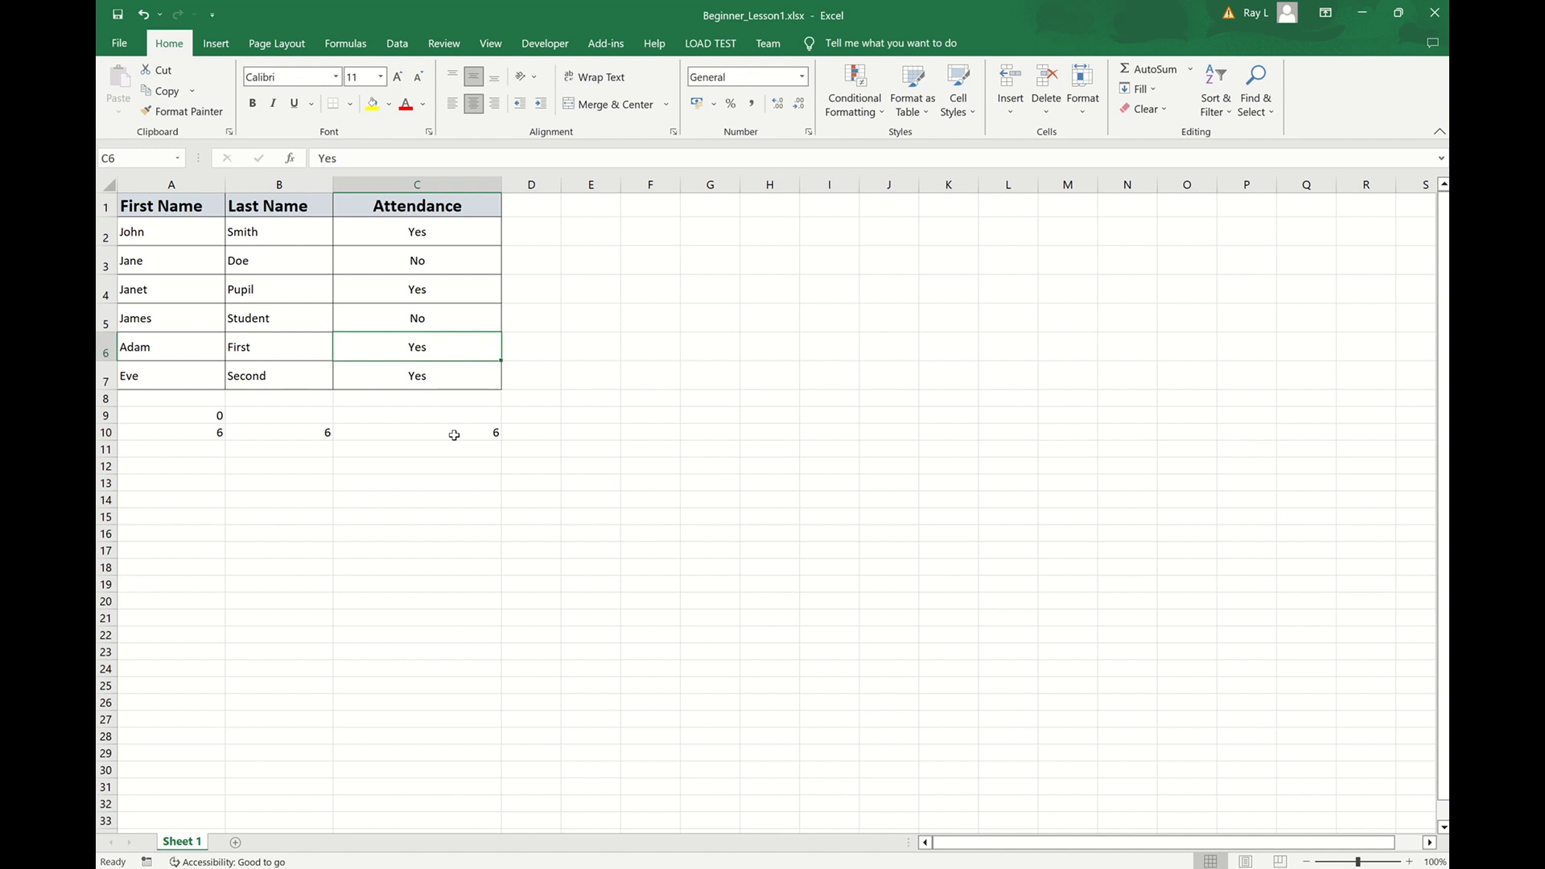
# Step: Enter =COUNTIF(C2:C7,"Yes") in A11 to count the Yes entries in the attendance column
pyautogui.click(185, 451)
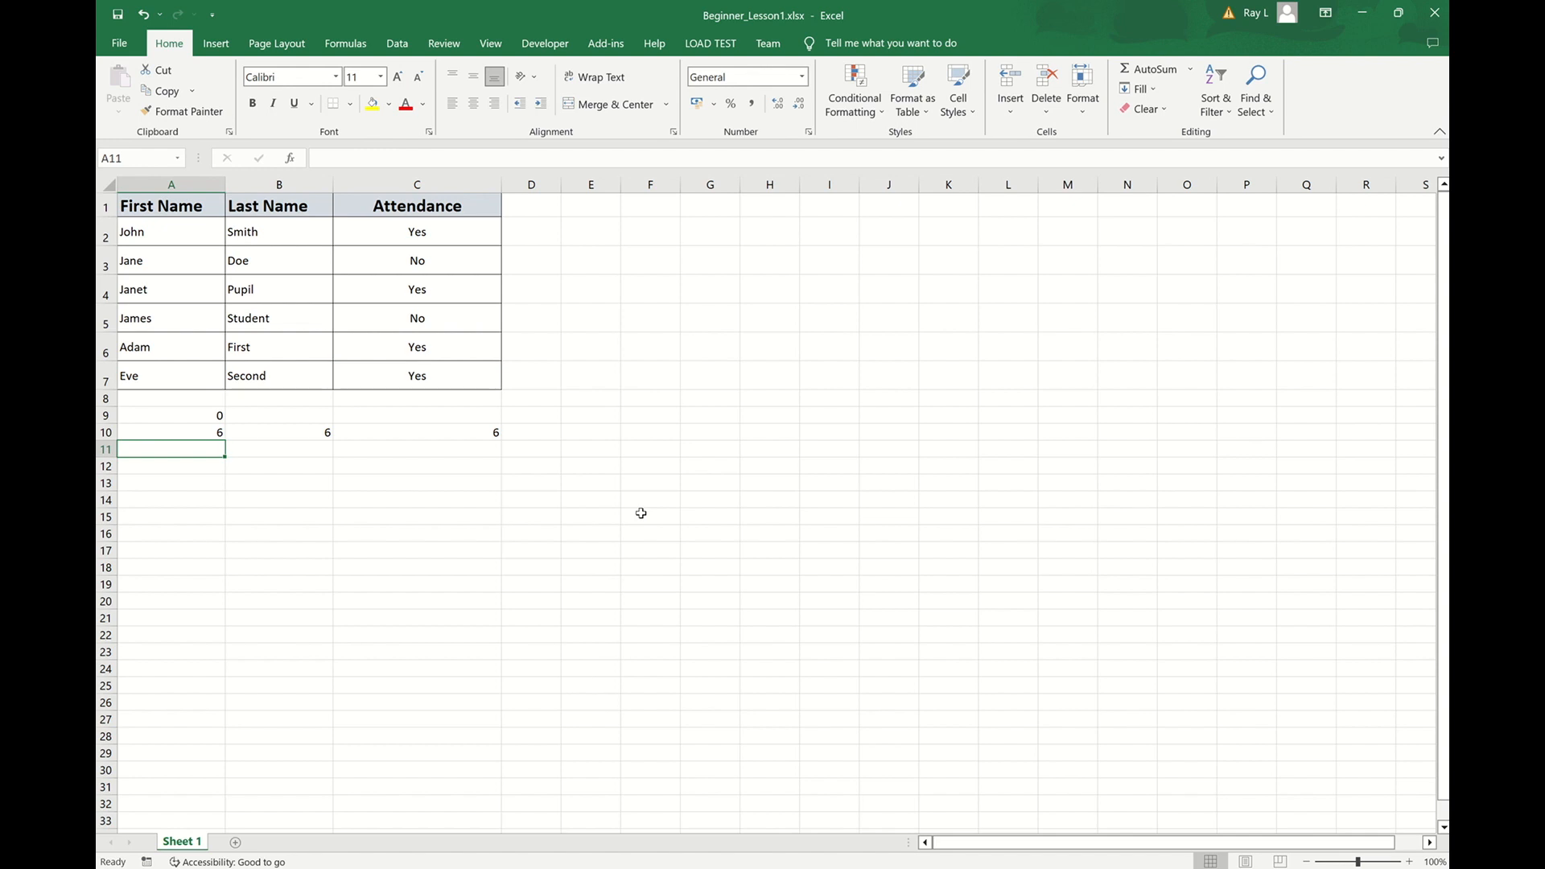
pyautogui.write('=')
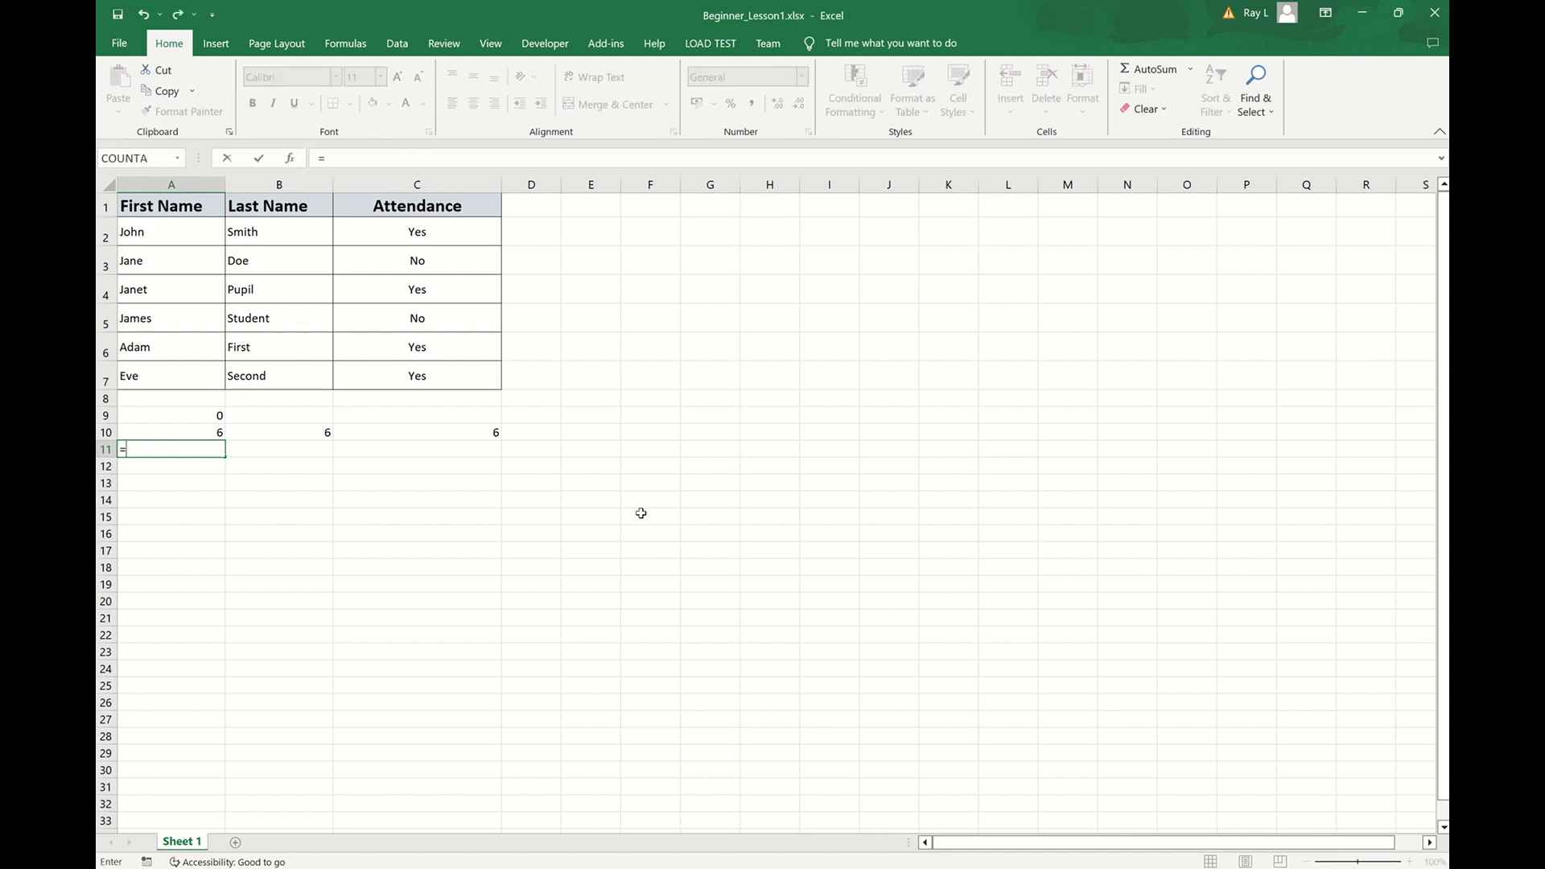
pyautogui.write('countif')
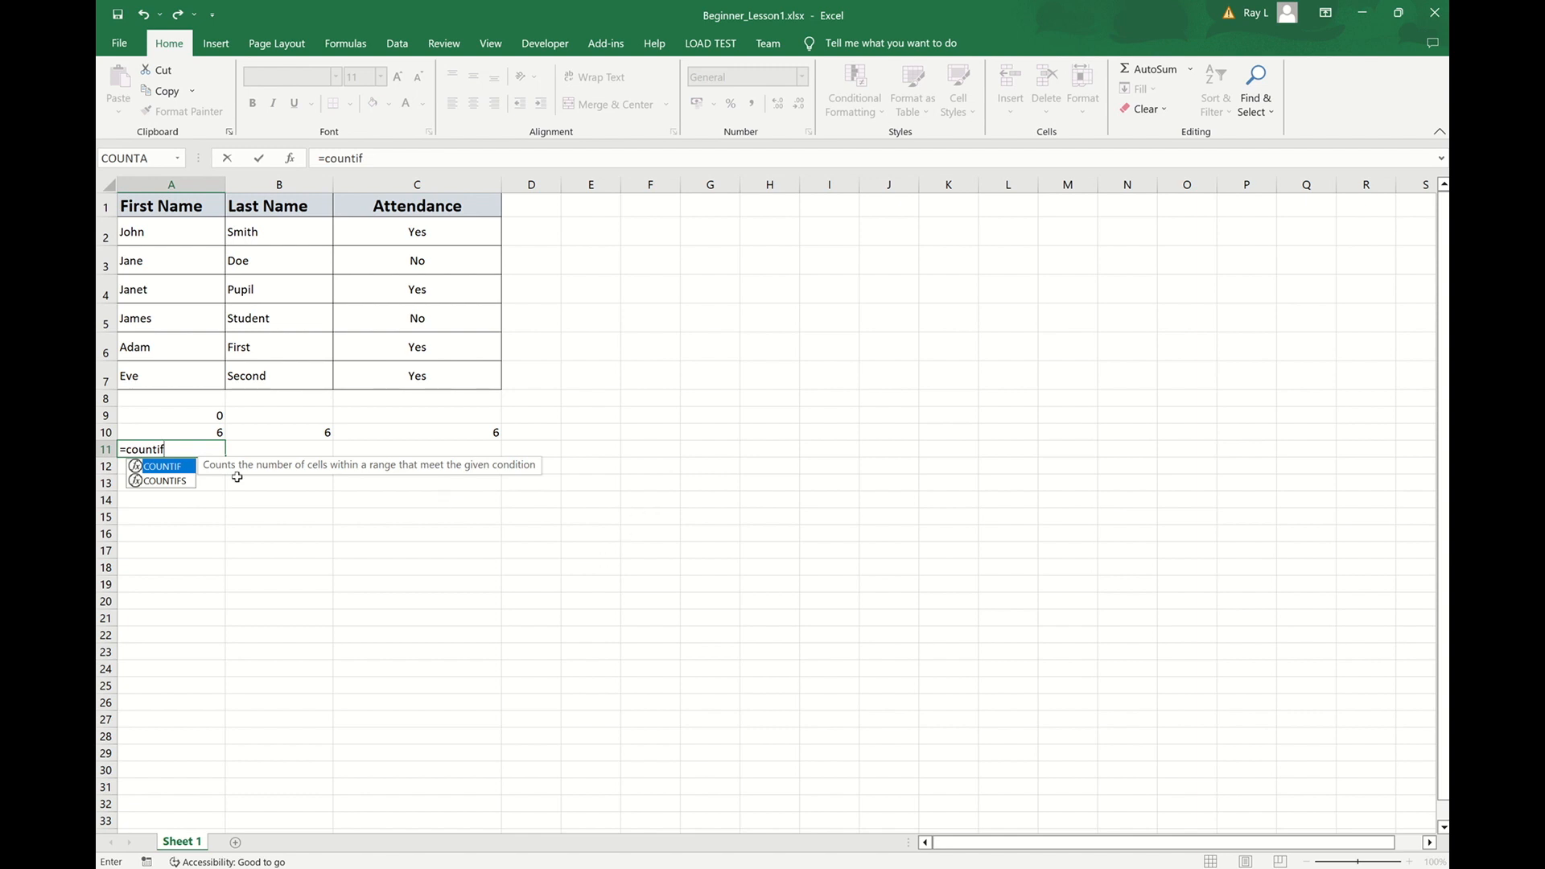
pyautogui.doubleClick(162, 467)
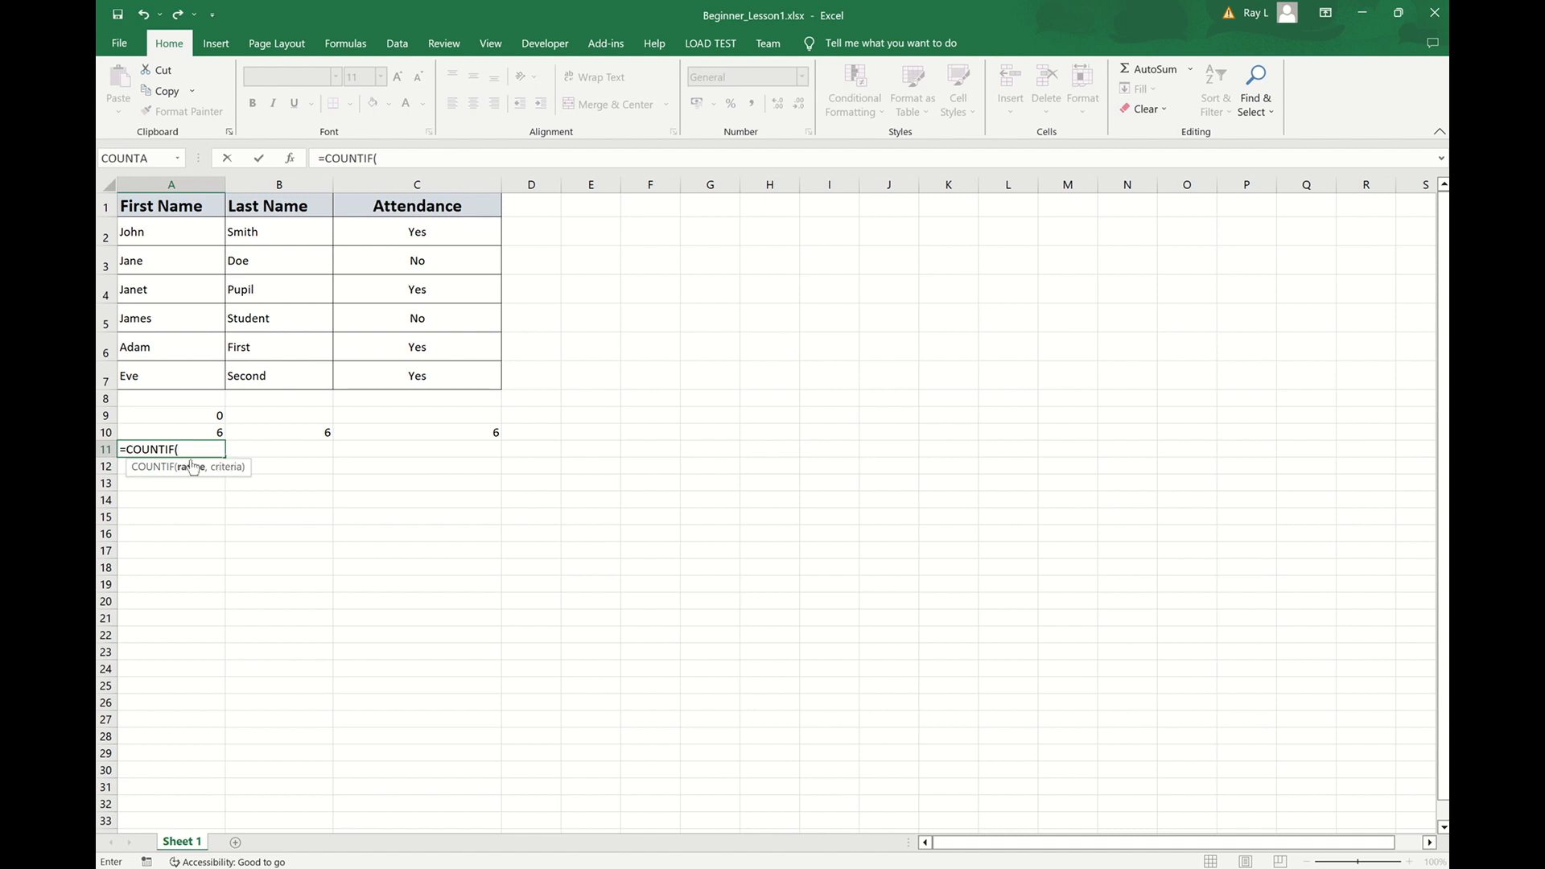
pyautogui.moveTo(447, 232); pyautogui.dragTo(437, 370)
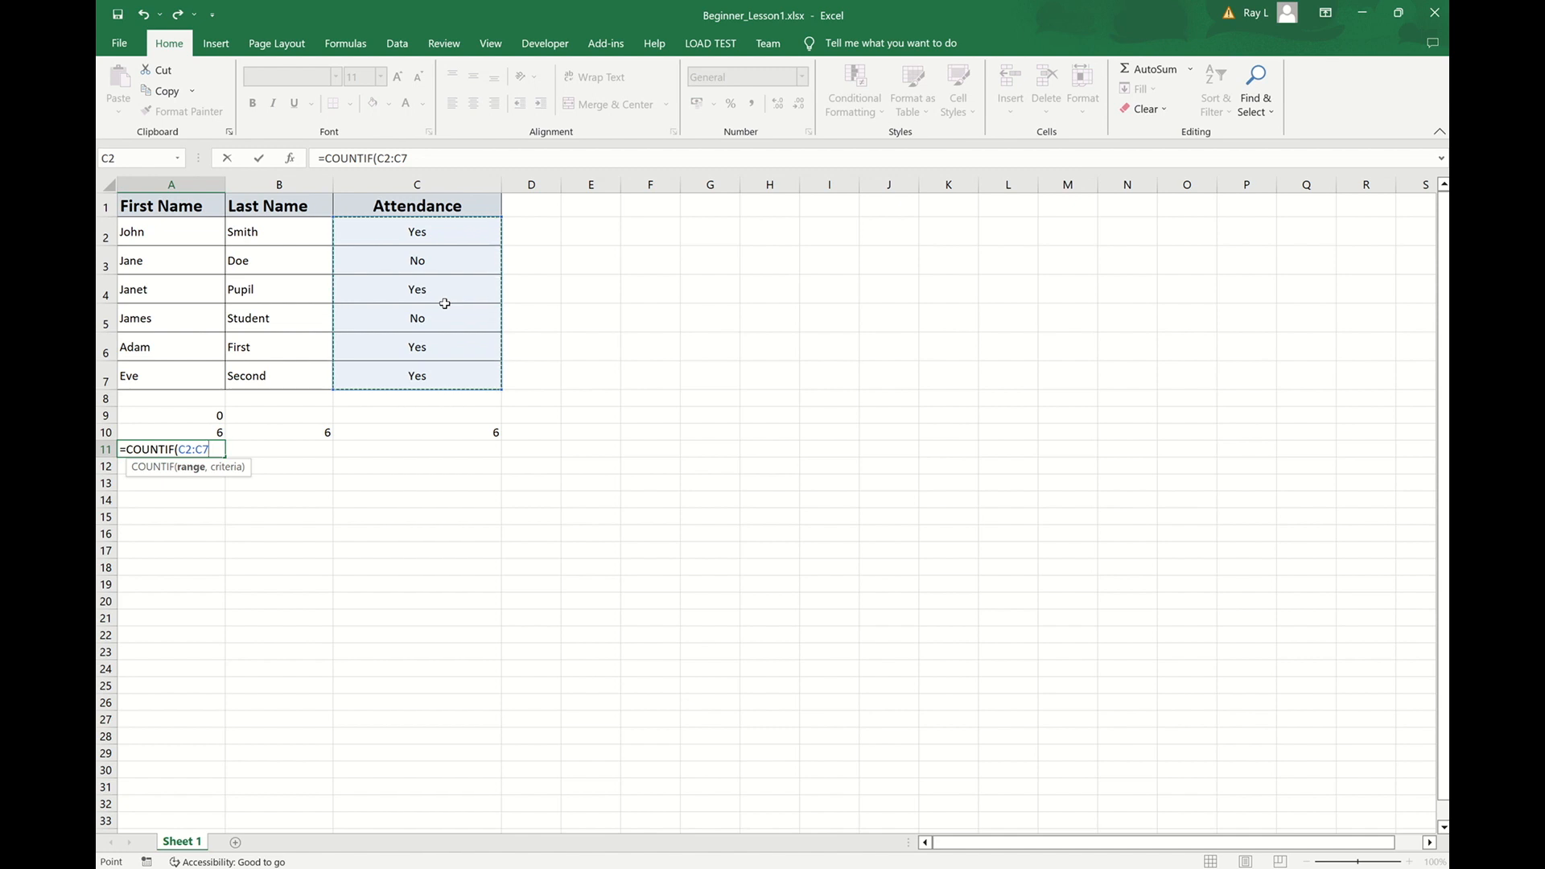
pyautogui.write(',')
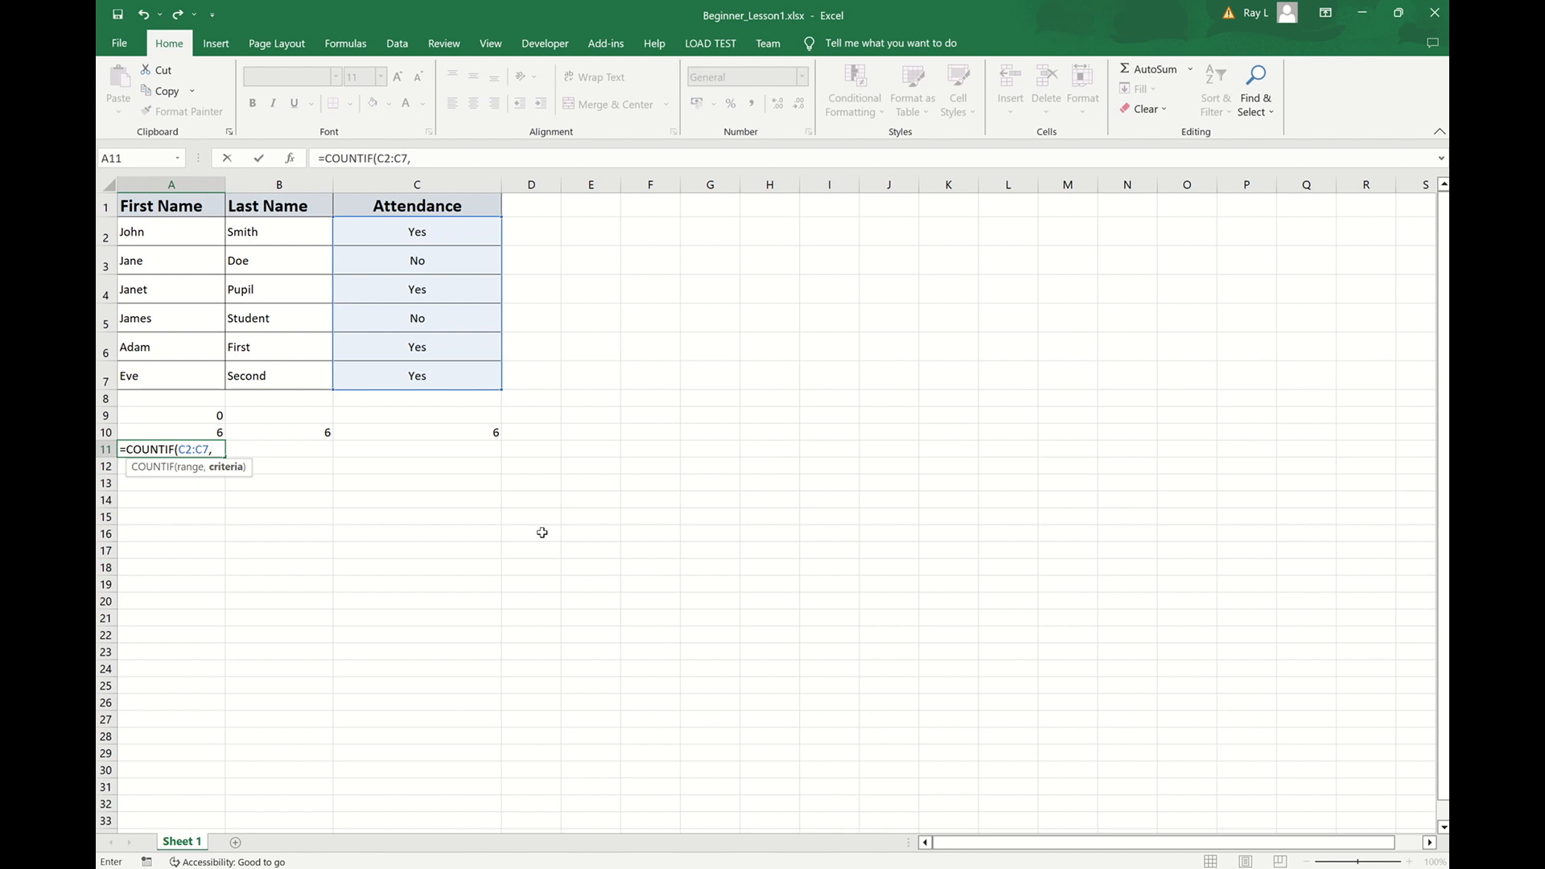
pyautogui.write('"Yes"')
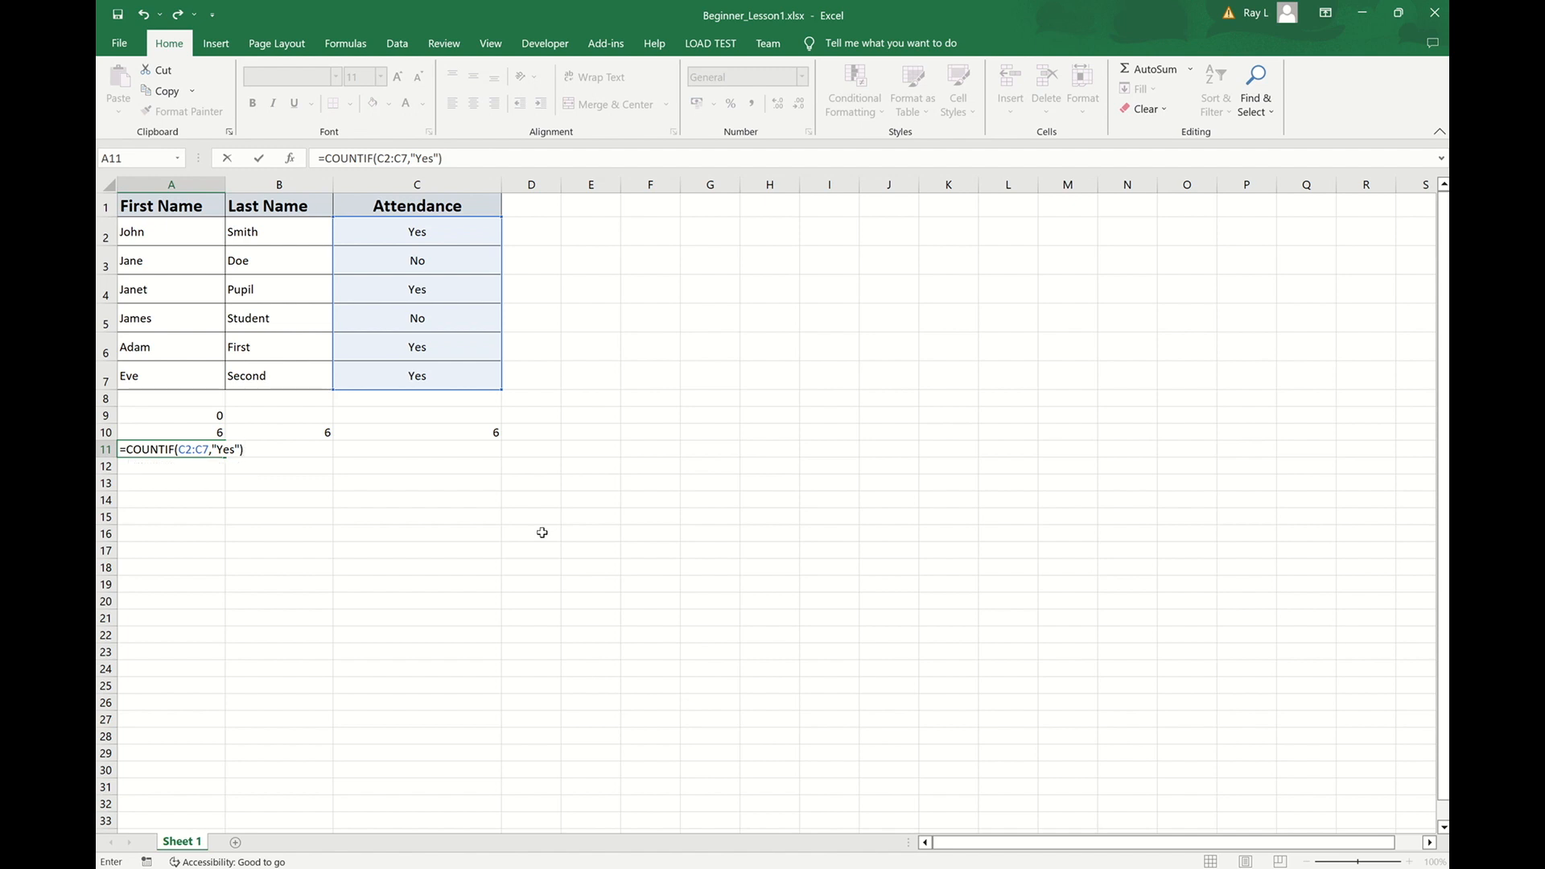
pyautogui.press('Return')
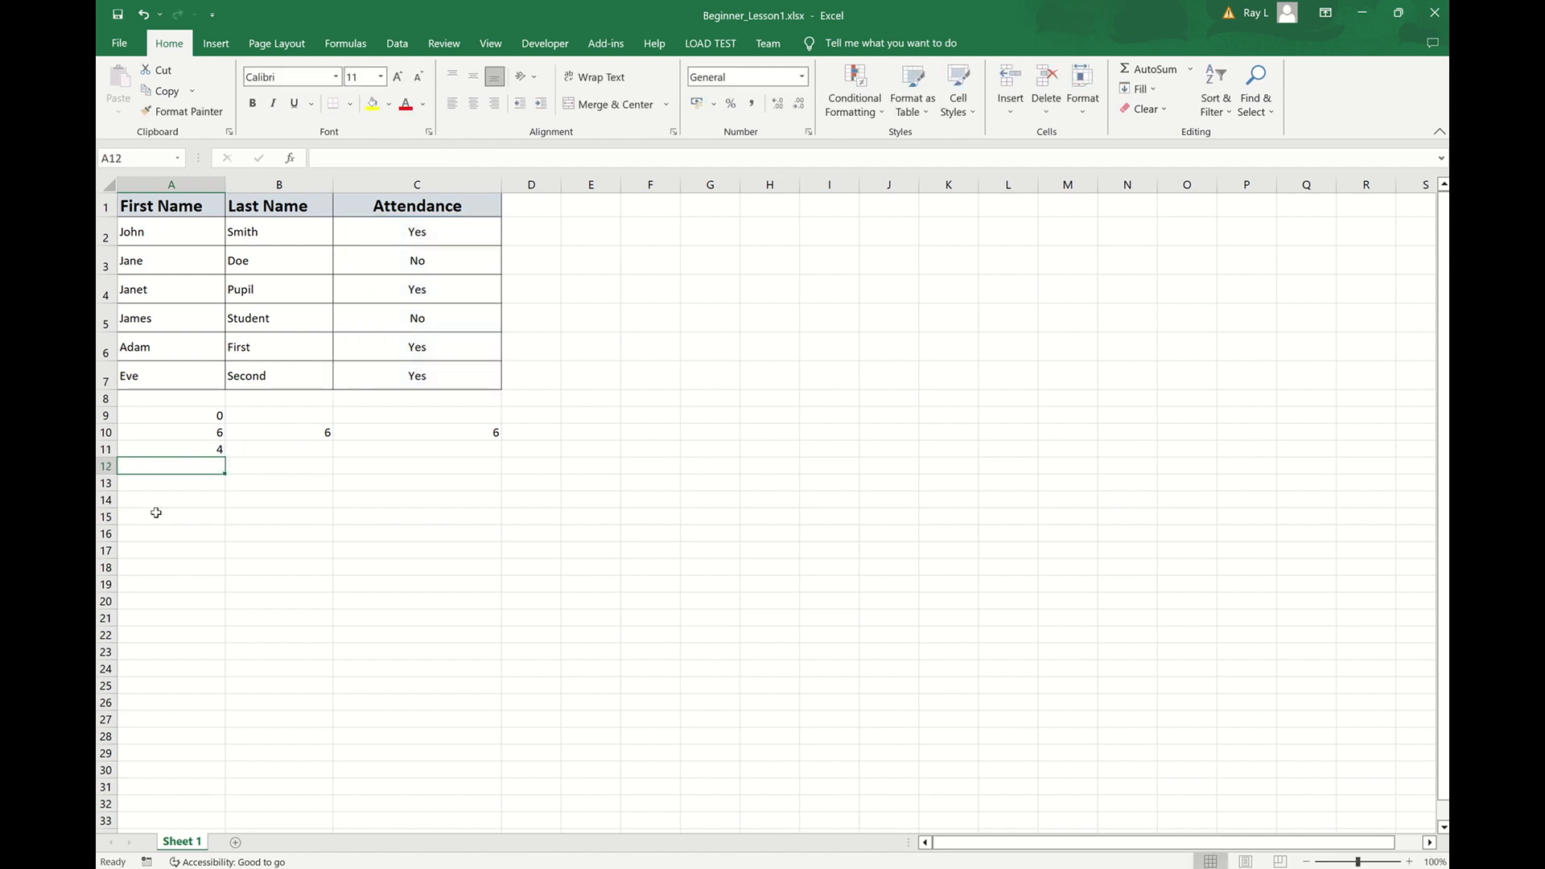
# Step: Fill the COUNTIF formula from A11 across to C11 and check B11's formula
pyautogui.click(190, 450)
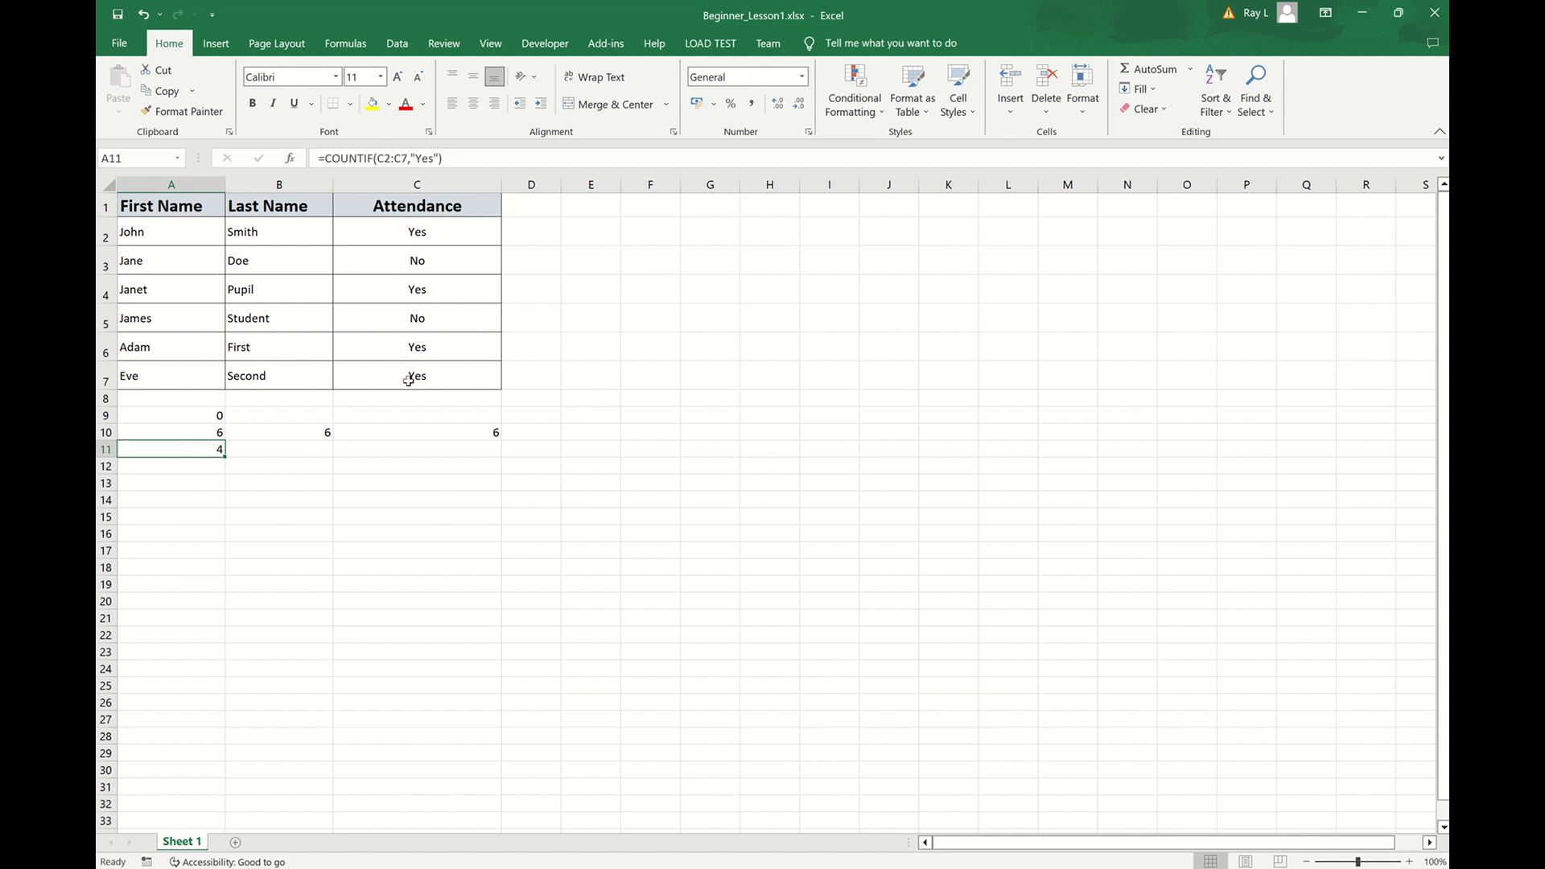
pyautogui.moveTo(225, 458); pyautogui.dragTo(497, 455)
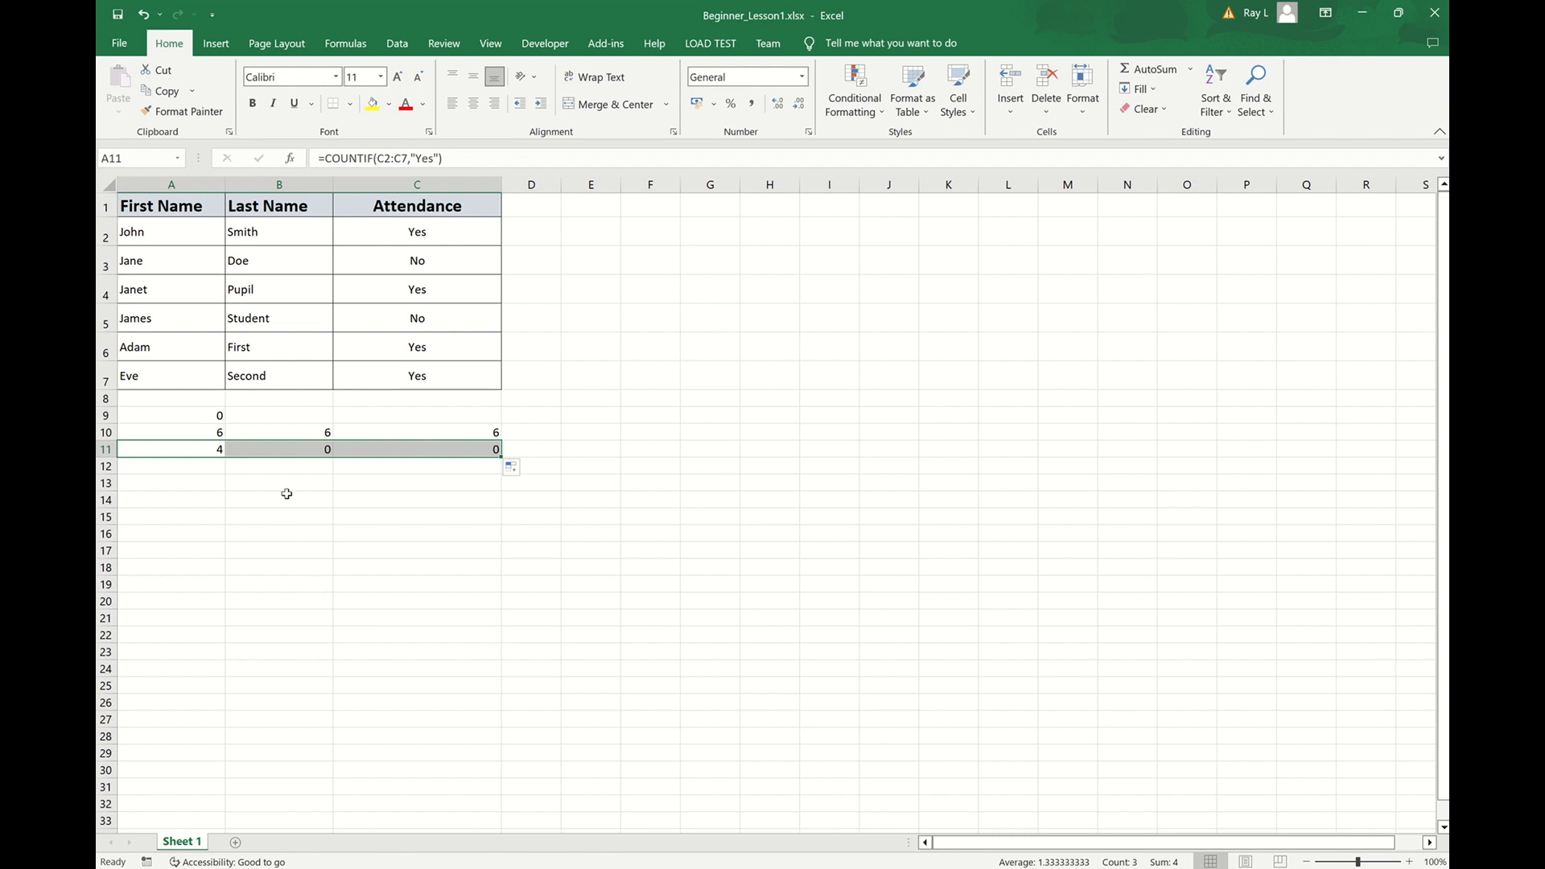
pyautogui.click(287, 447)
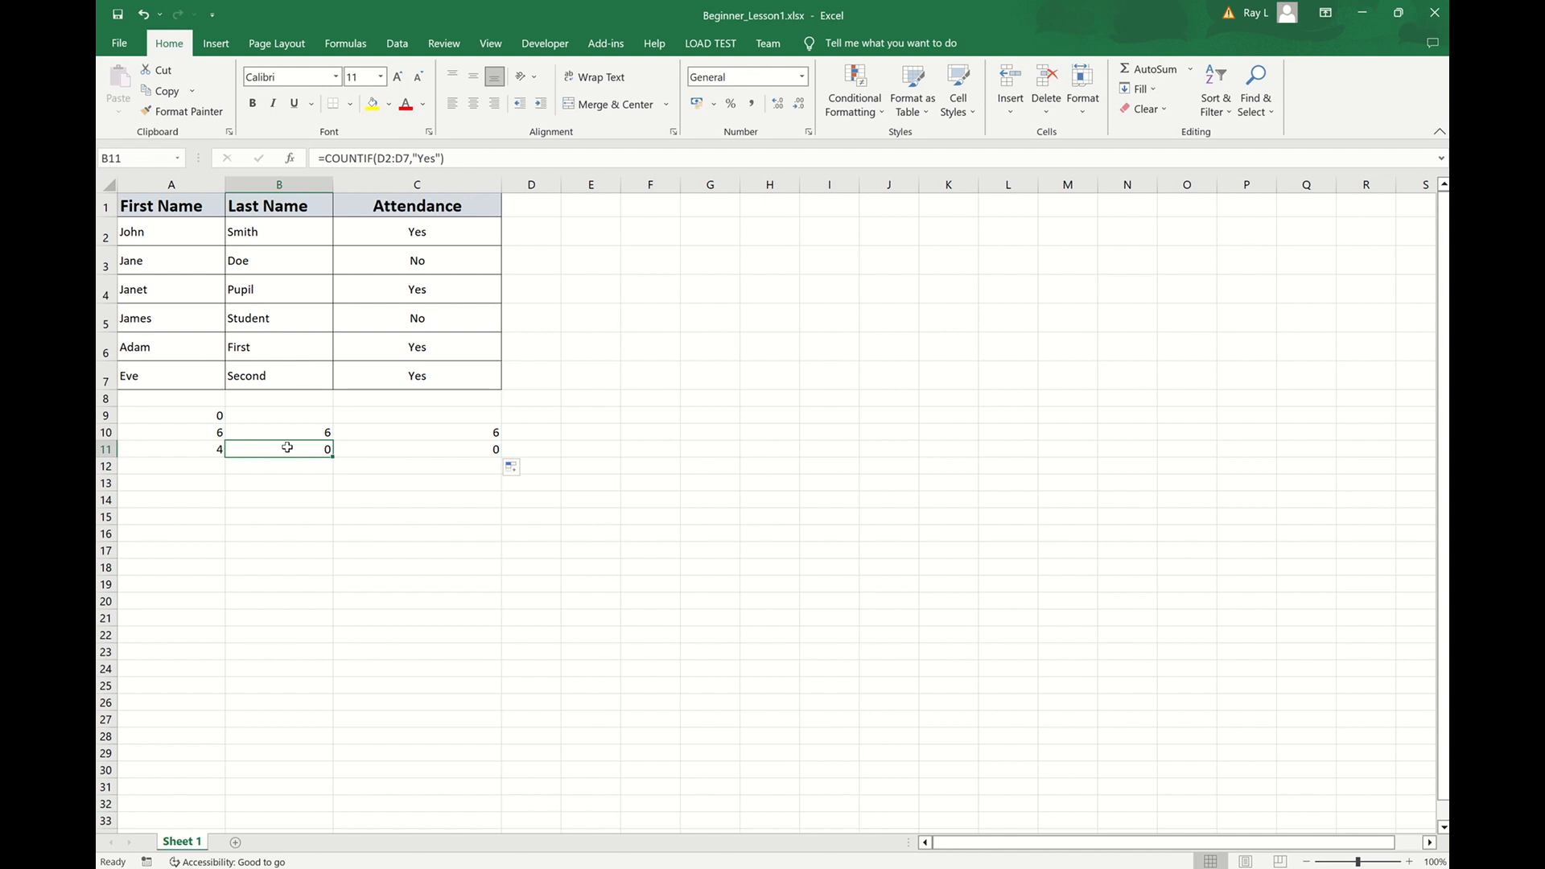
# Step: Compare the ranges referenced by the COUNTIF formulas in A11 and B11
pyautogui.click(203, 447)
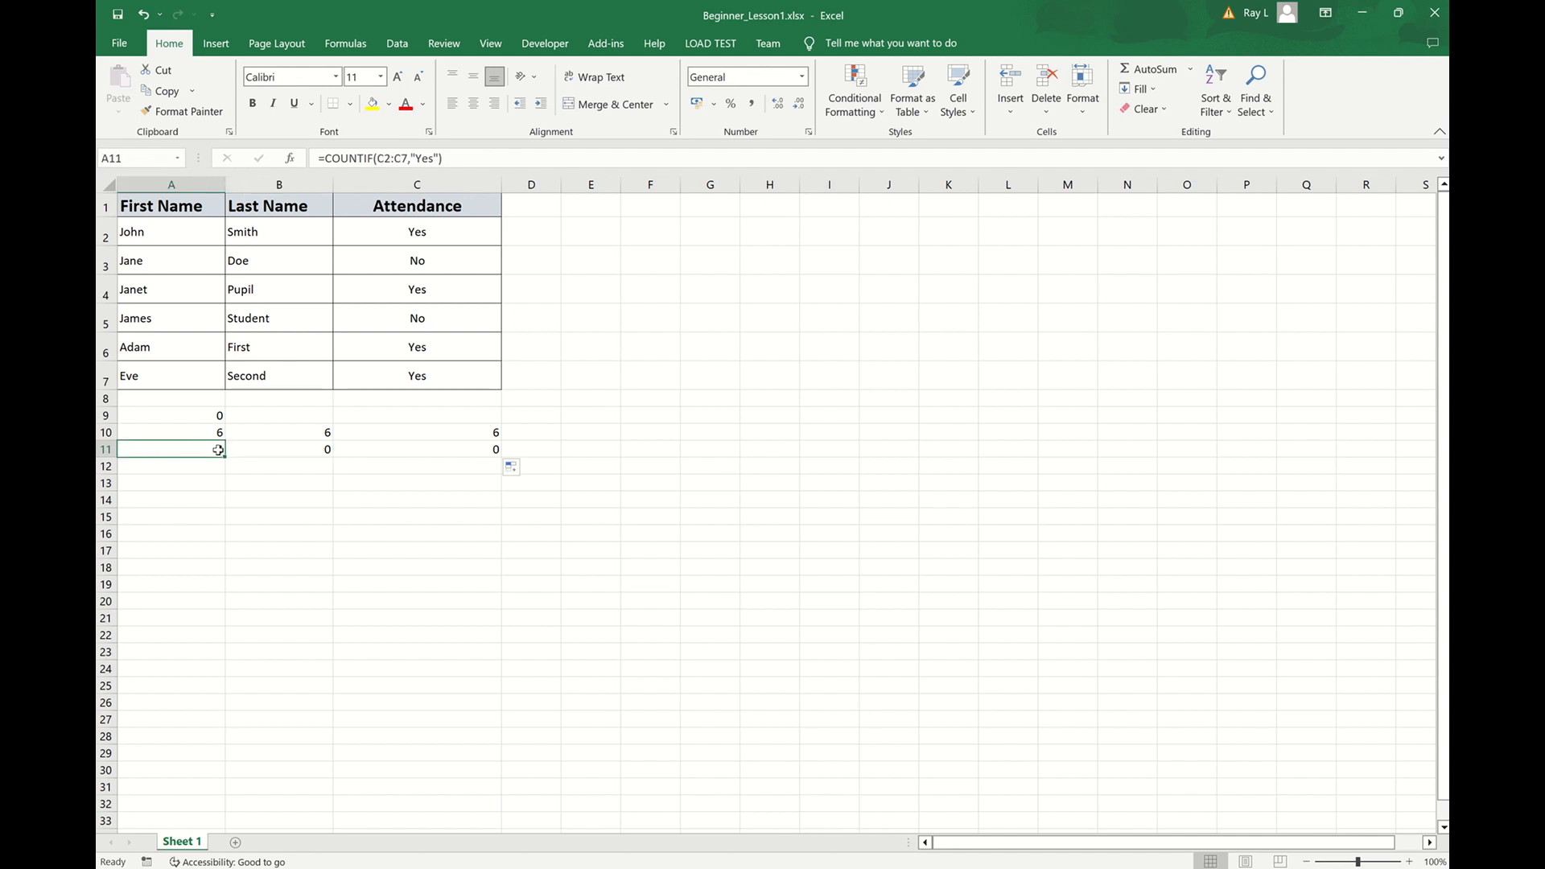
pyautogui.click(380, 157)
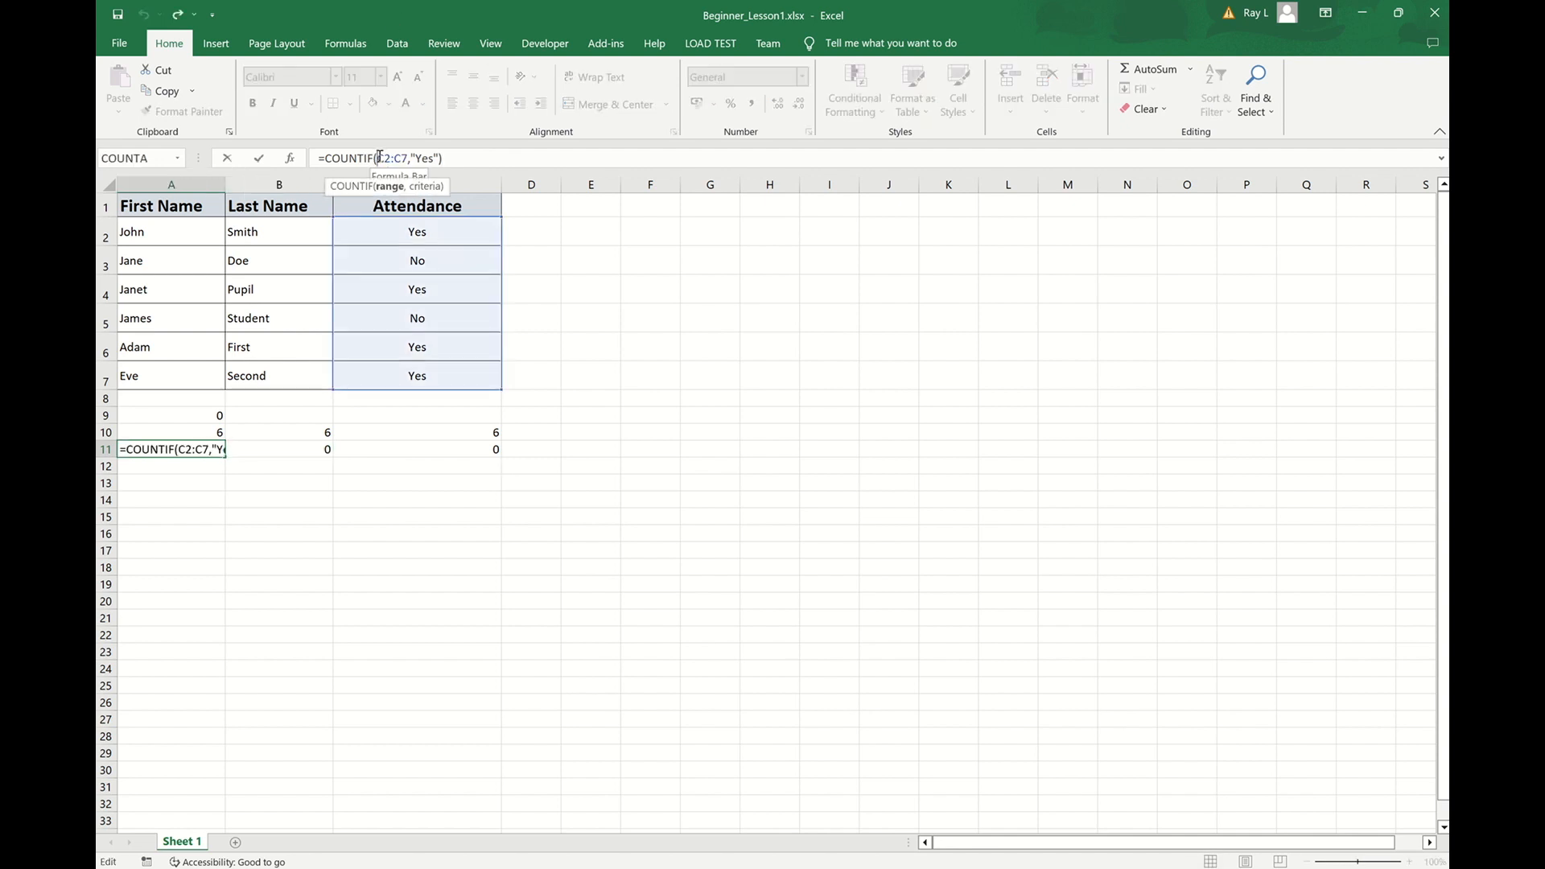
pyautogui.press('Return')
pyautogui.click(301, 453)
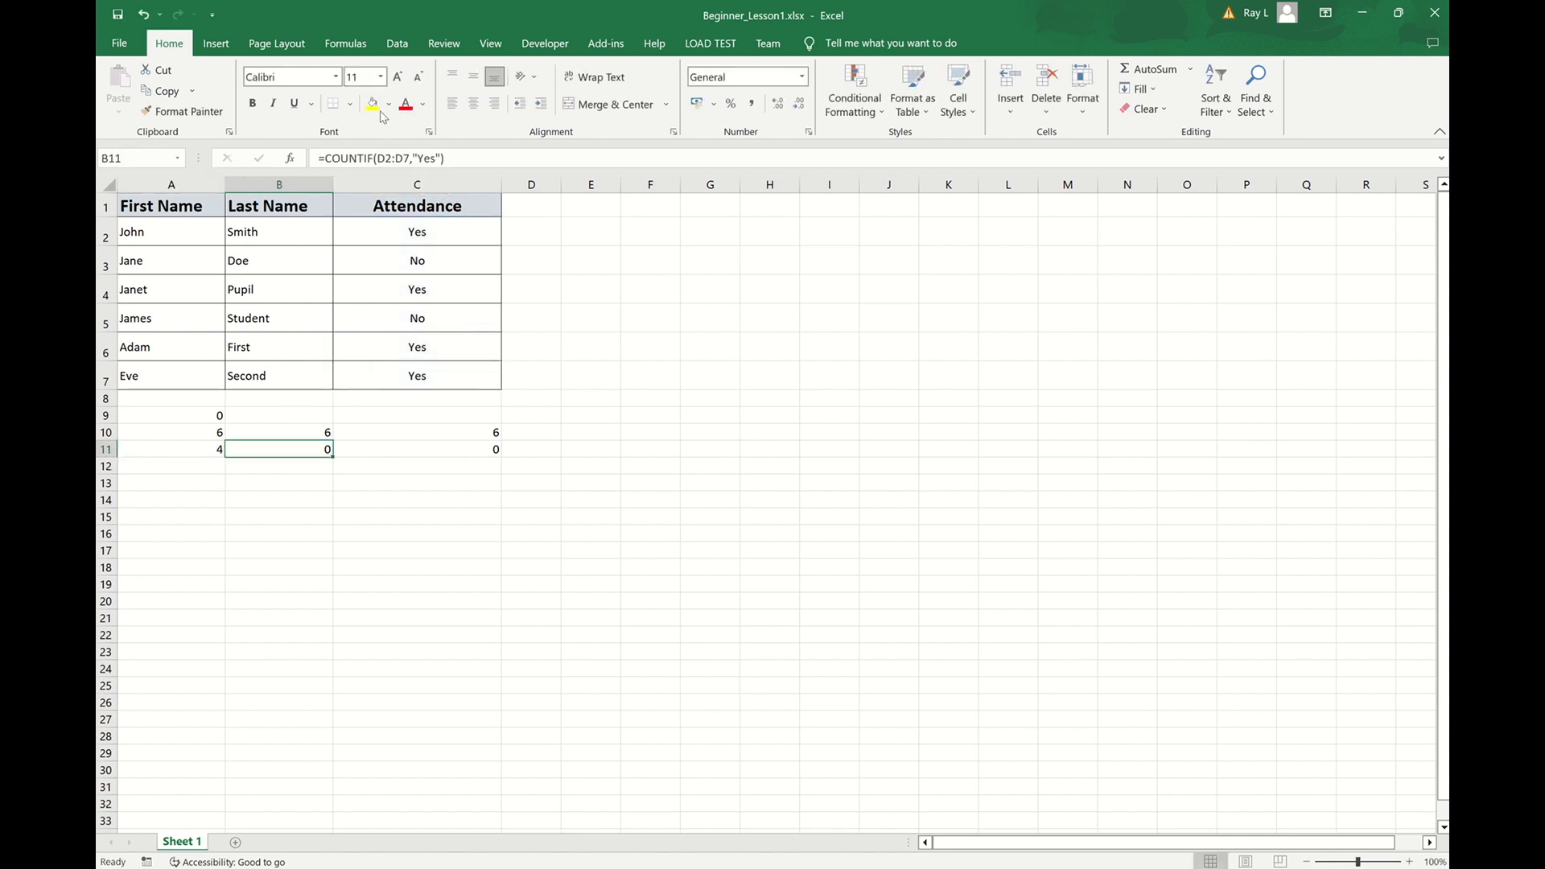
pyautogui.click(379, 158)
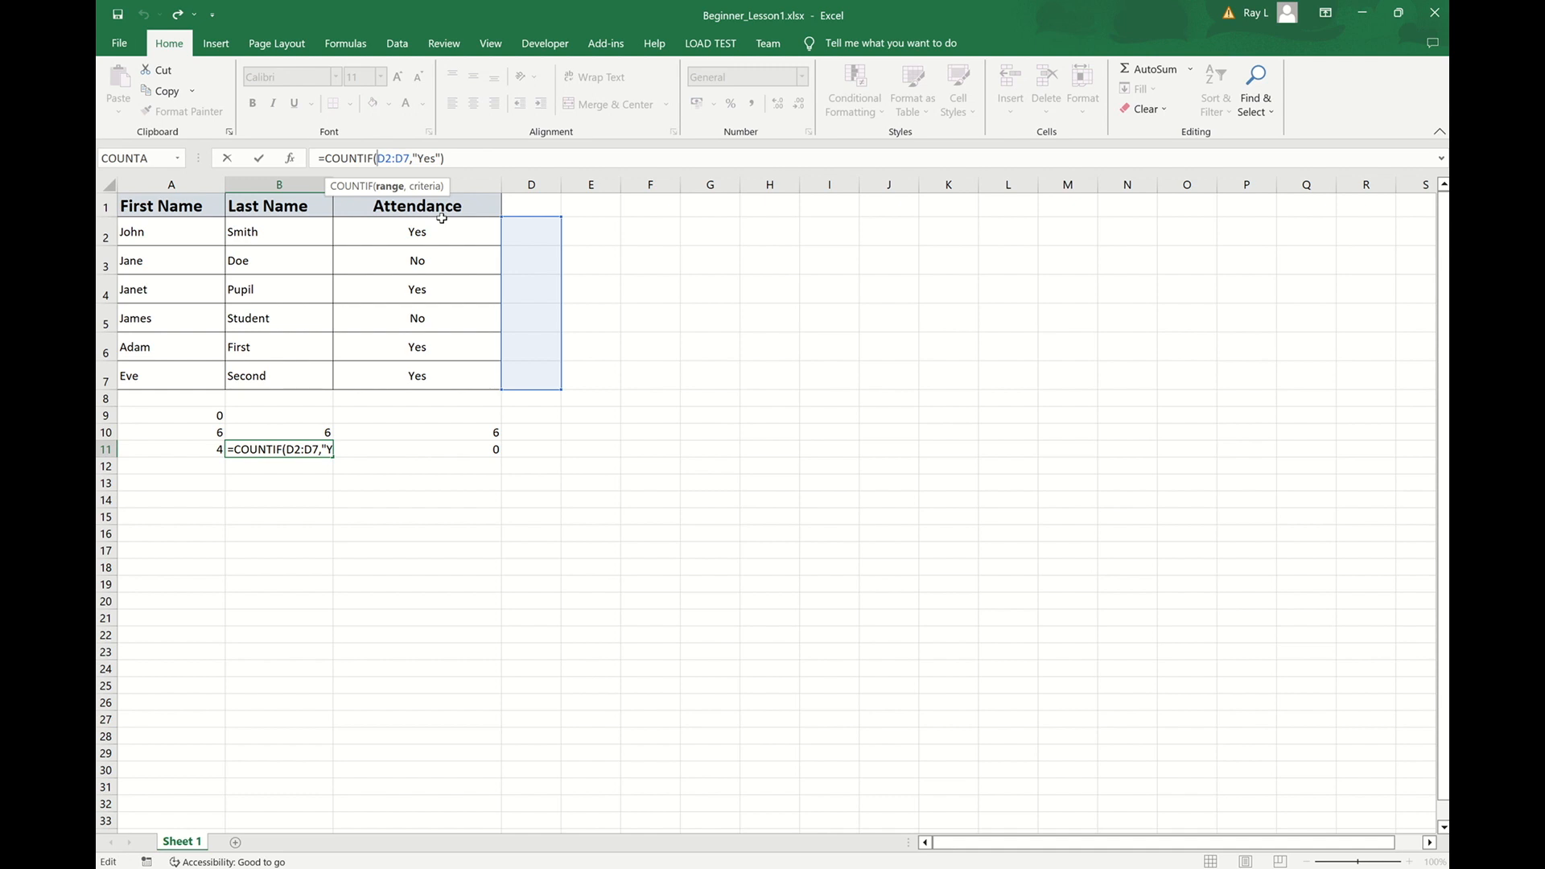
pyautogui.press('Return')
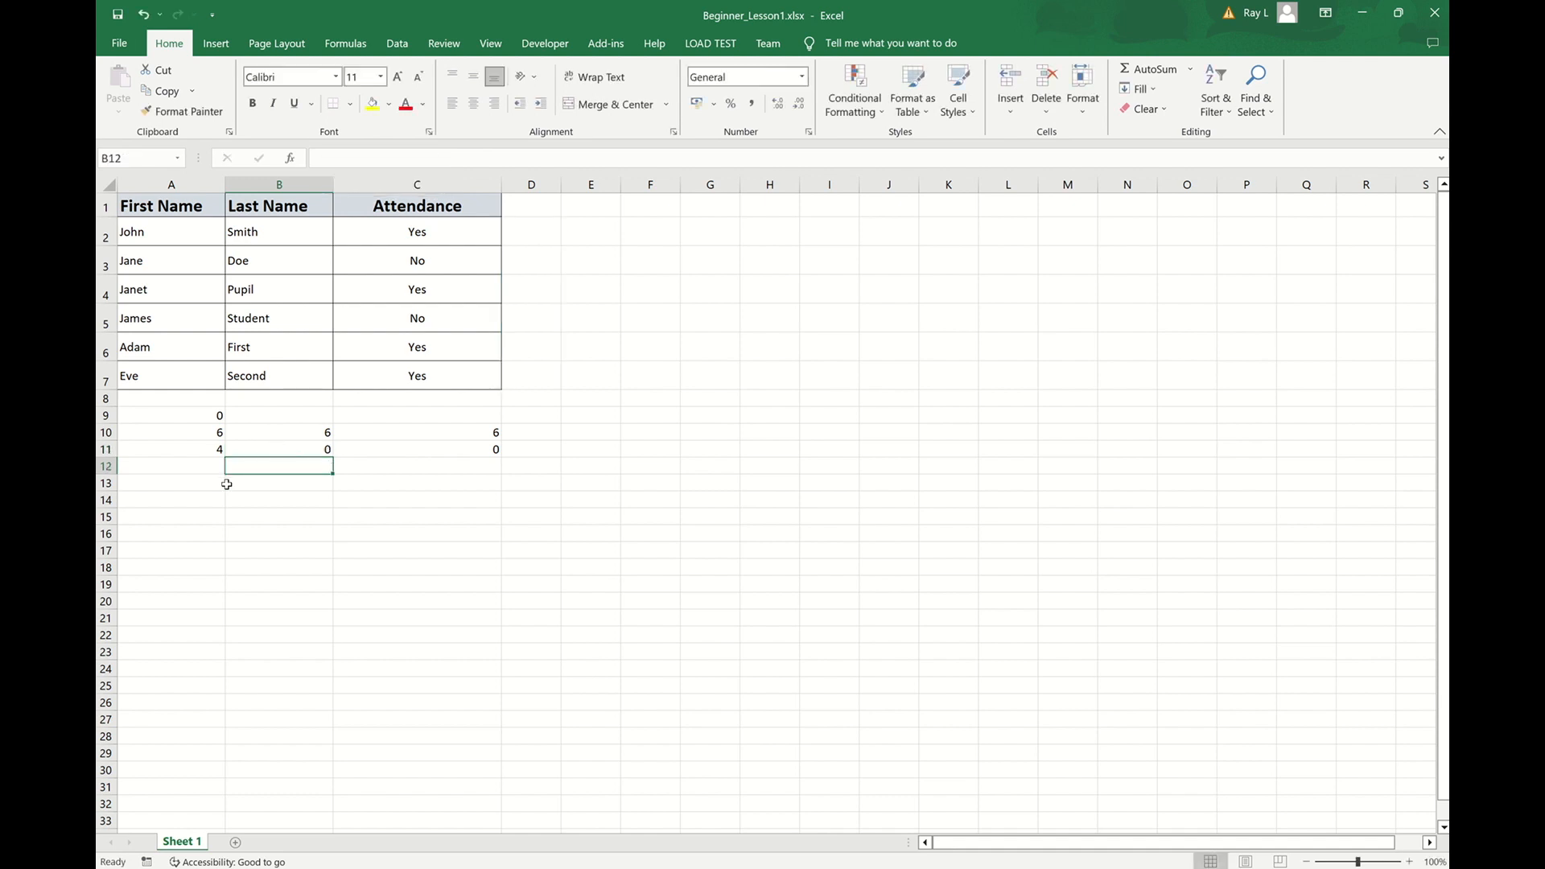
# Step: Make the range in A11's formula absolute so it reads =COUNTIF($C$2:$C$7,"Yes")
pyautogui.click(142, 448)
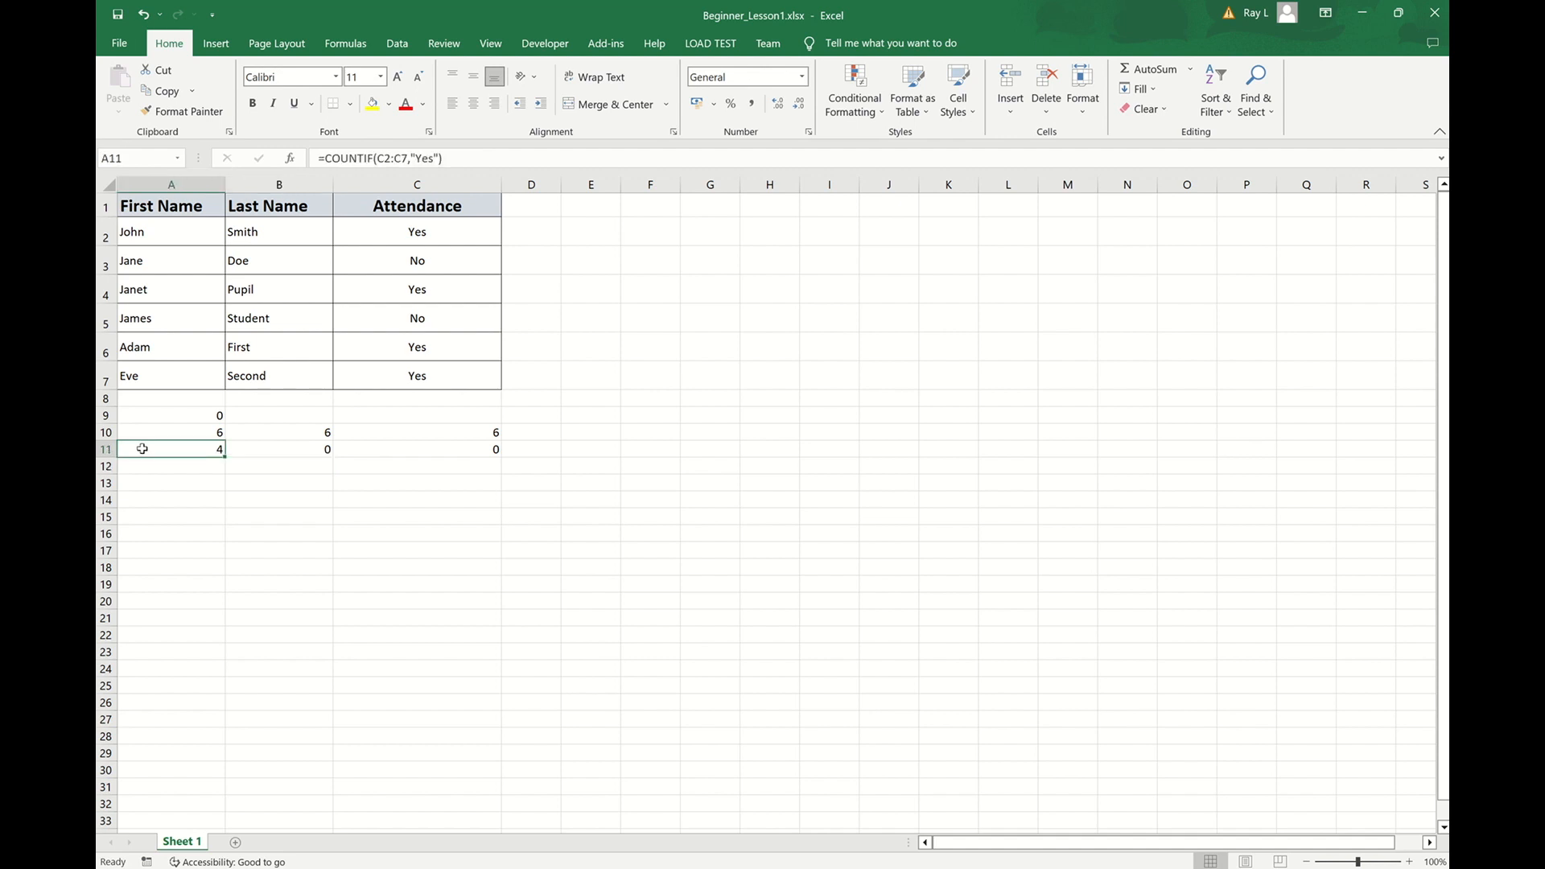
pyautogui.click(381, 158)
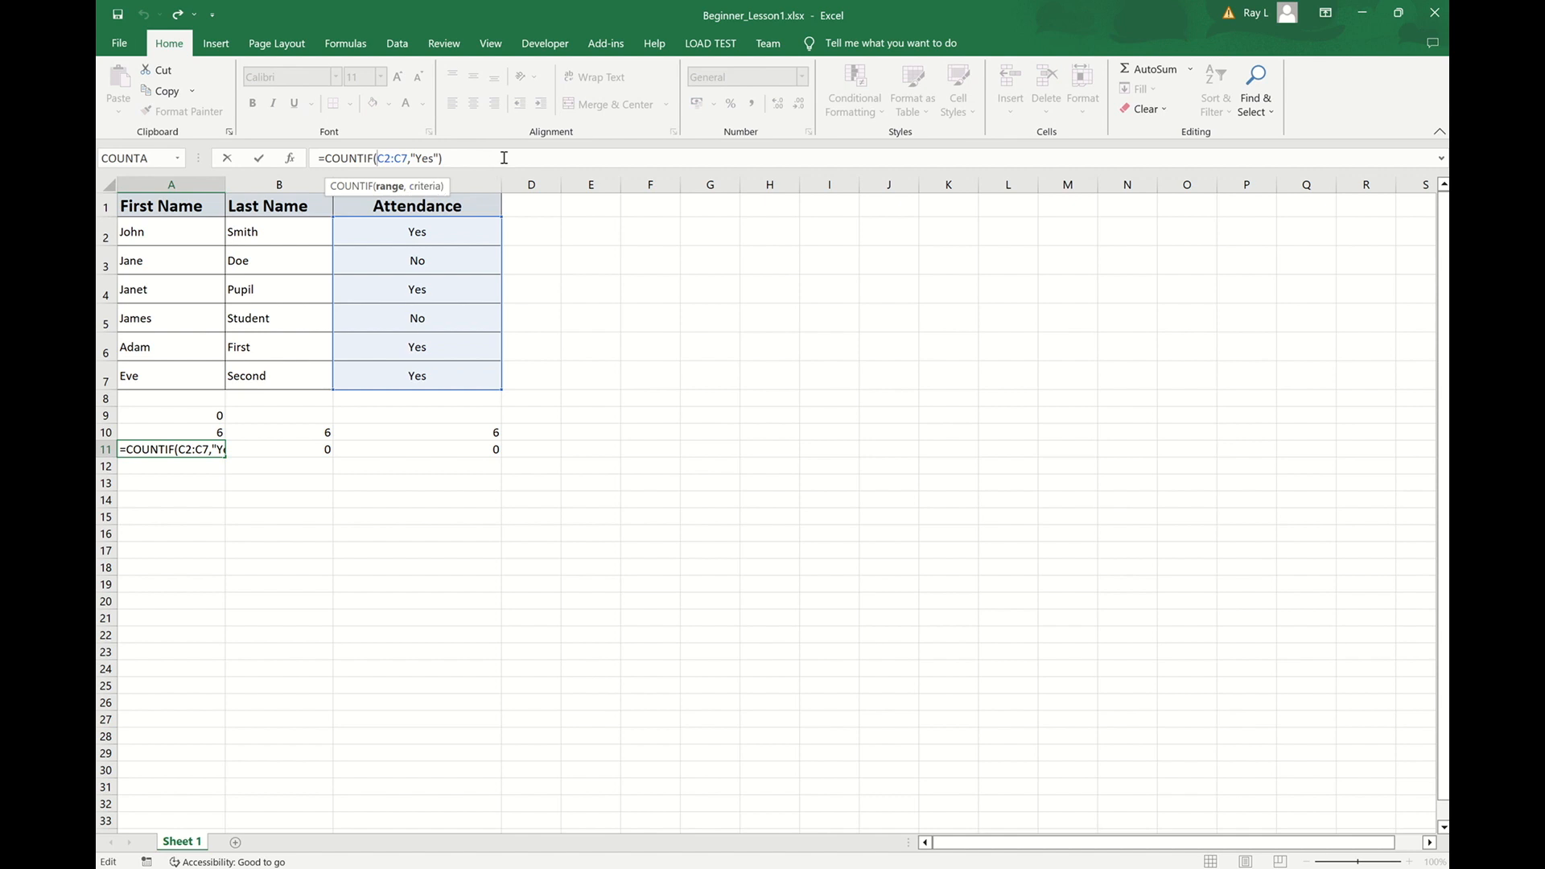
pyautogui.write('$C')
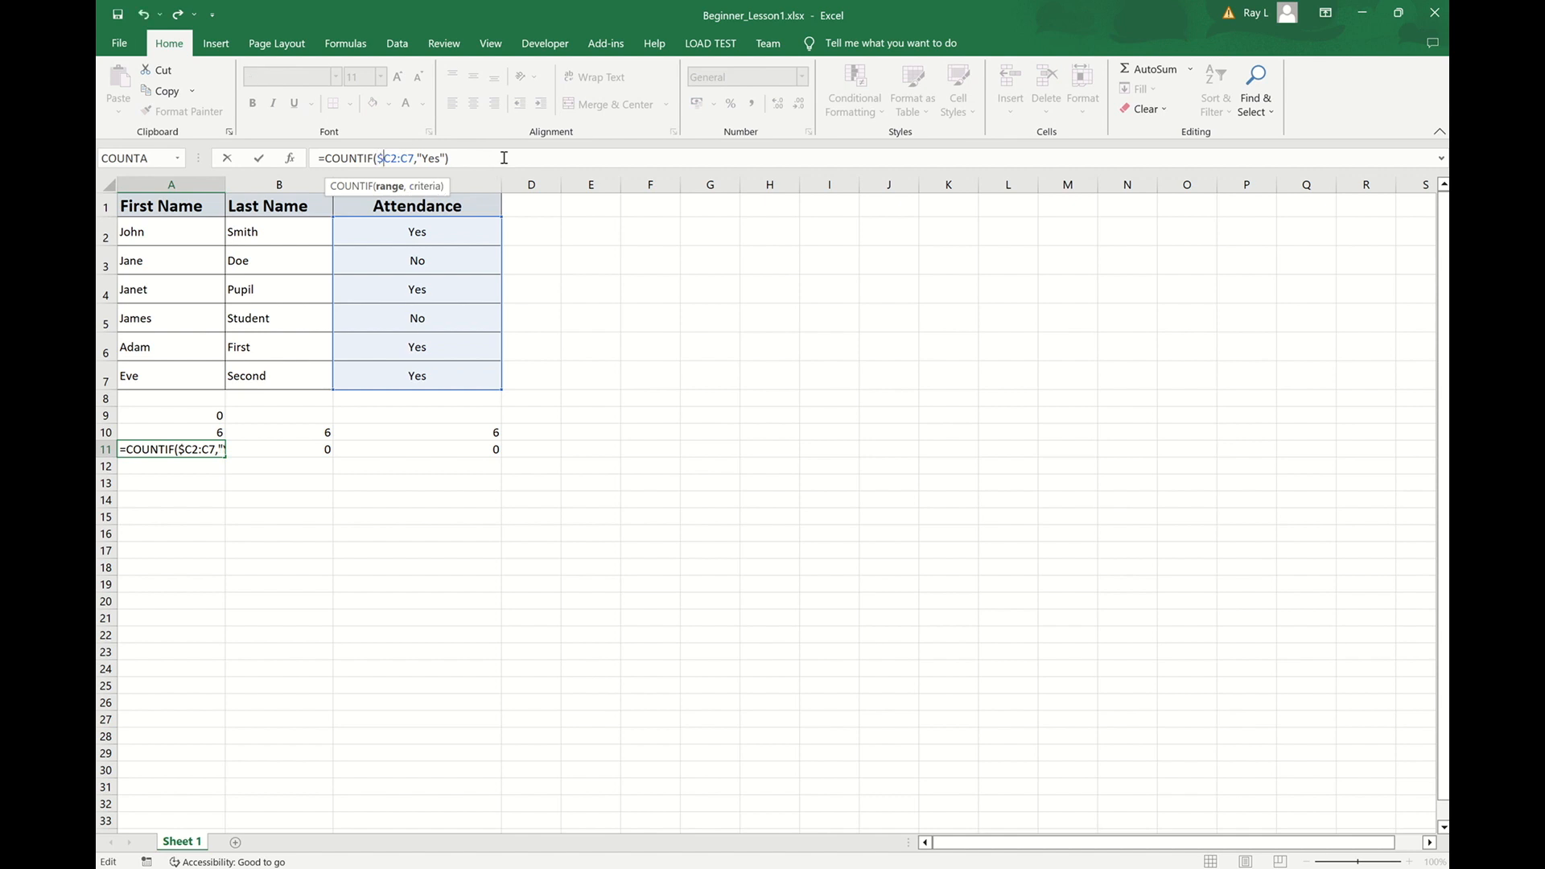
pyautogui.write('$')
pyautogui.press('Right')
pyautogui.press('Right')
pyautogui.write('$C$')
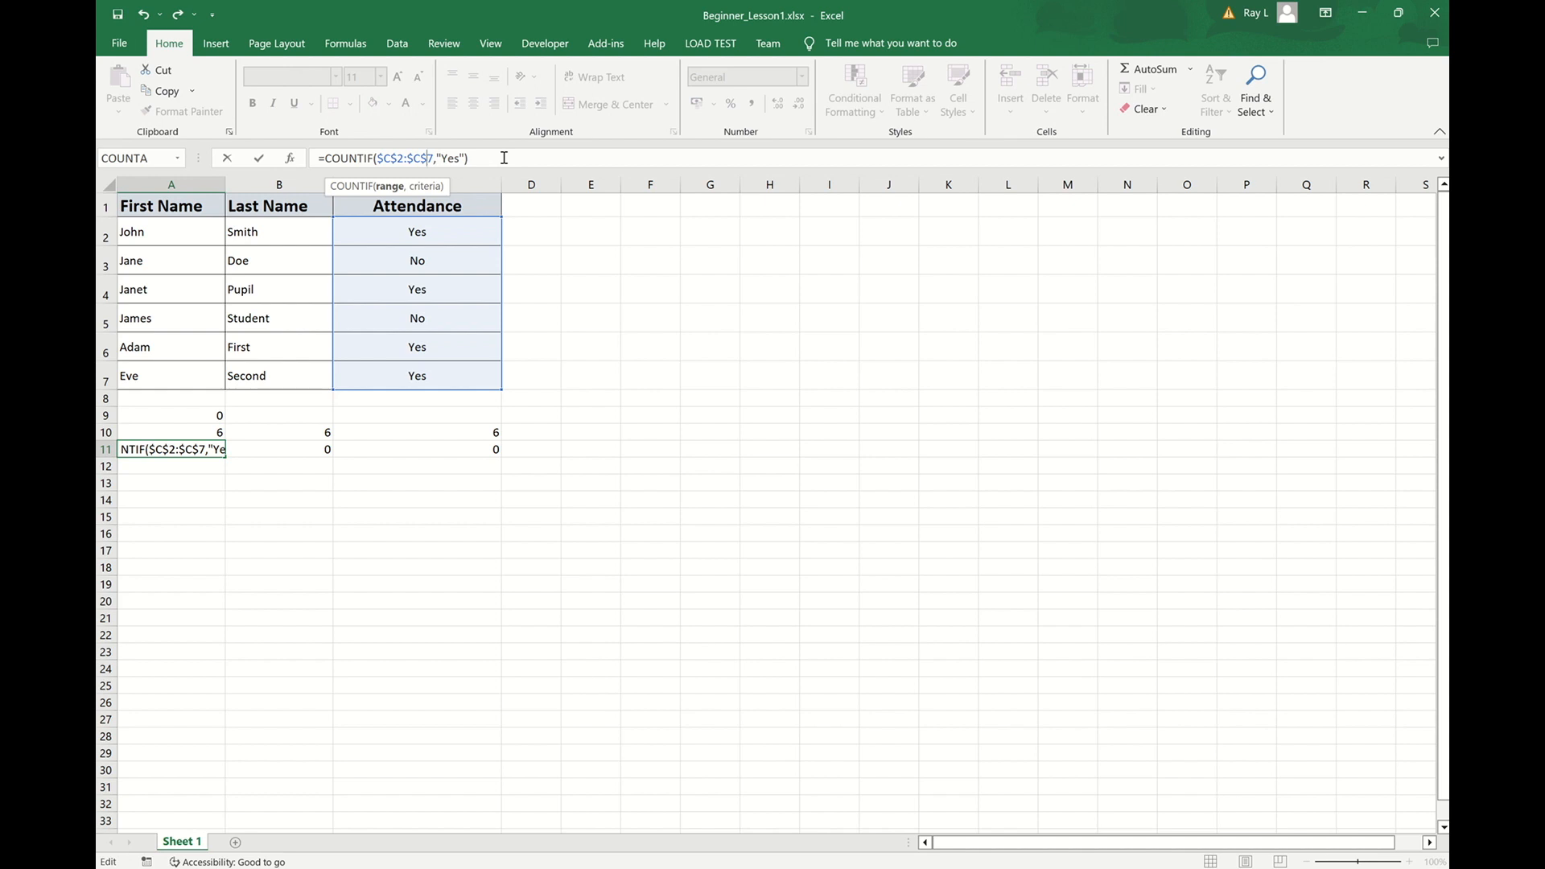
pyautogui.click(503, 158)
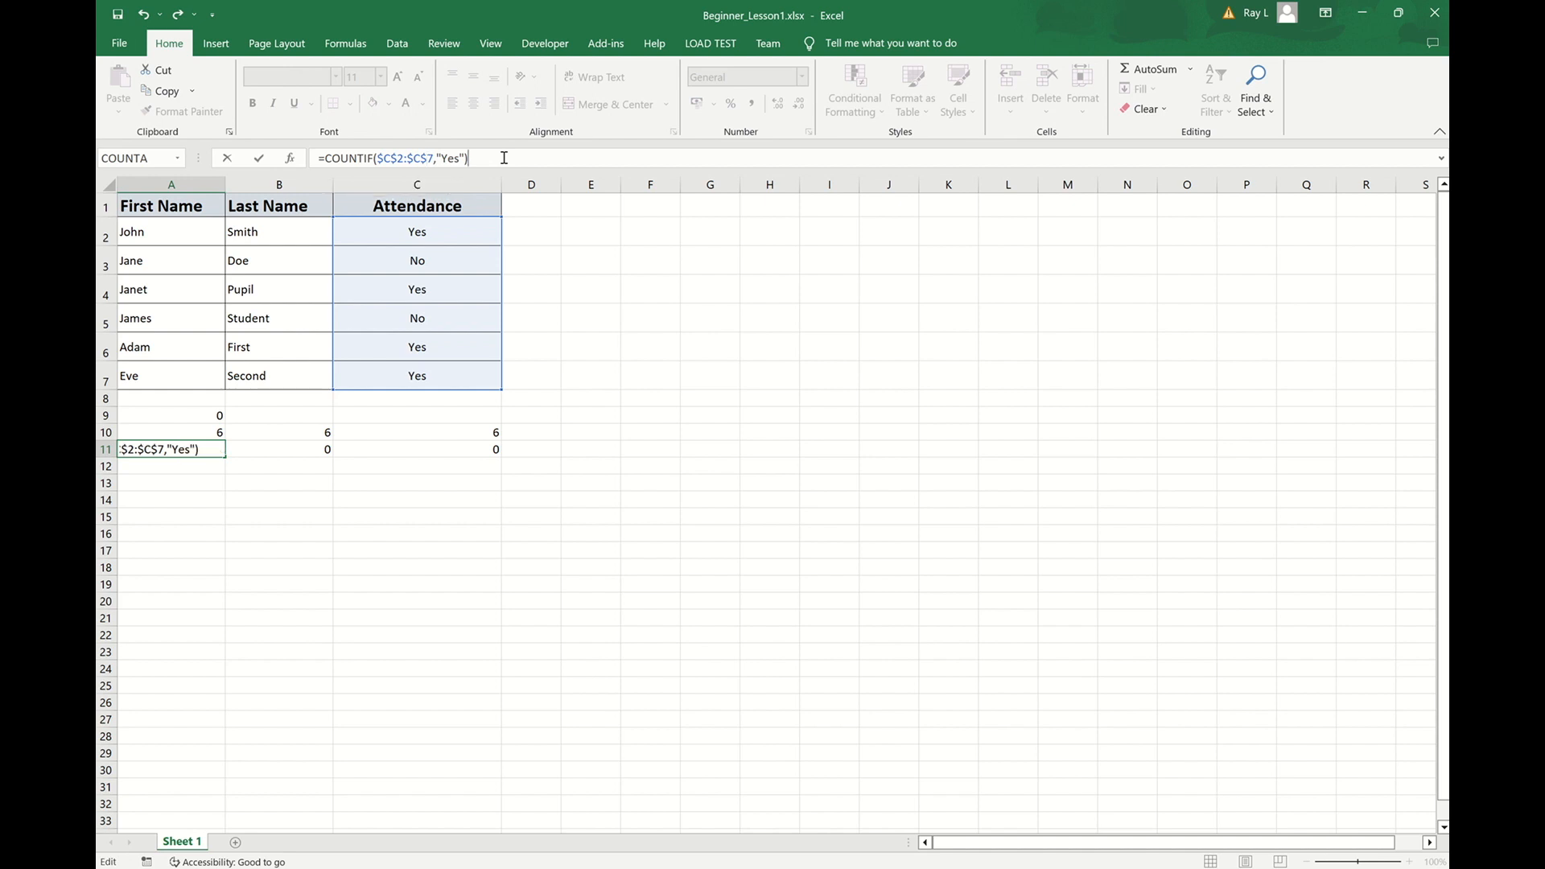
pyautogui.press('Return')
# Step: Fill the absolute-reference COUNTIF formula from A11 across to C11, and check the ranges used in B11 and C11
pyautogui.click(197, 455)
pyautogui.moveTo(224, 457); pyautogui.dragTo(477, 457)
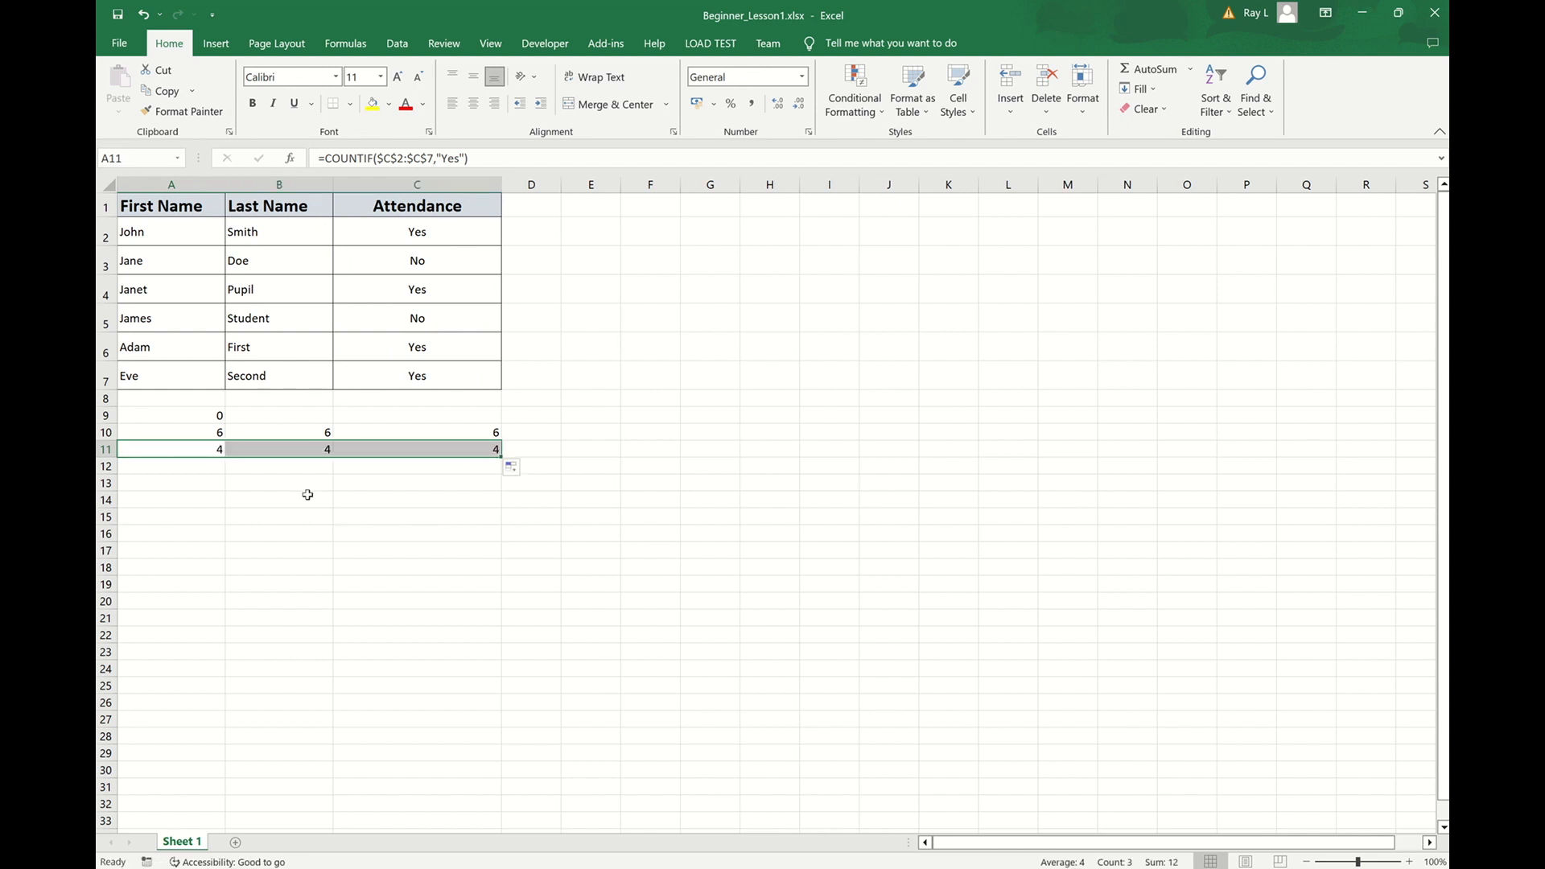
pyautogui.click(285, 451)
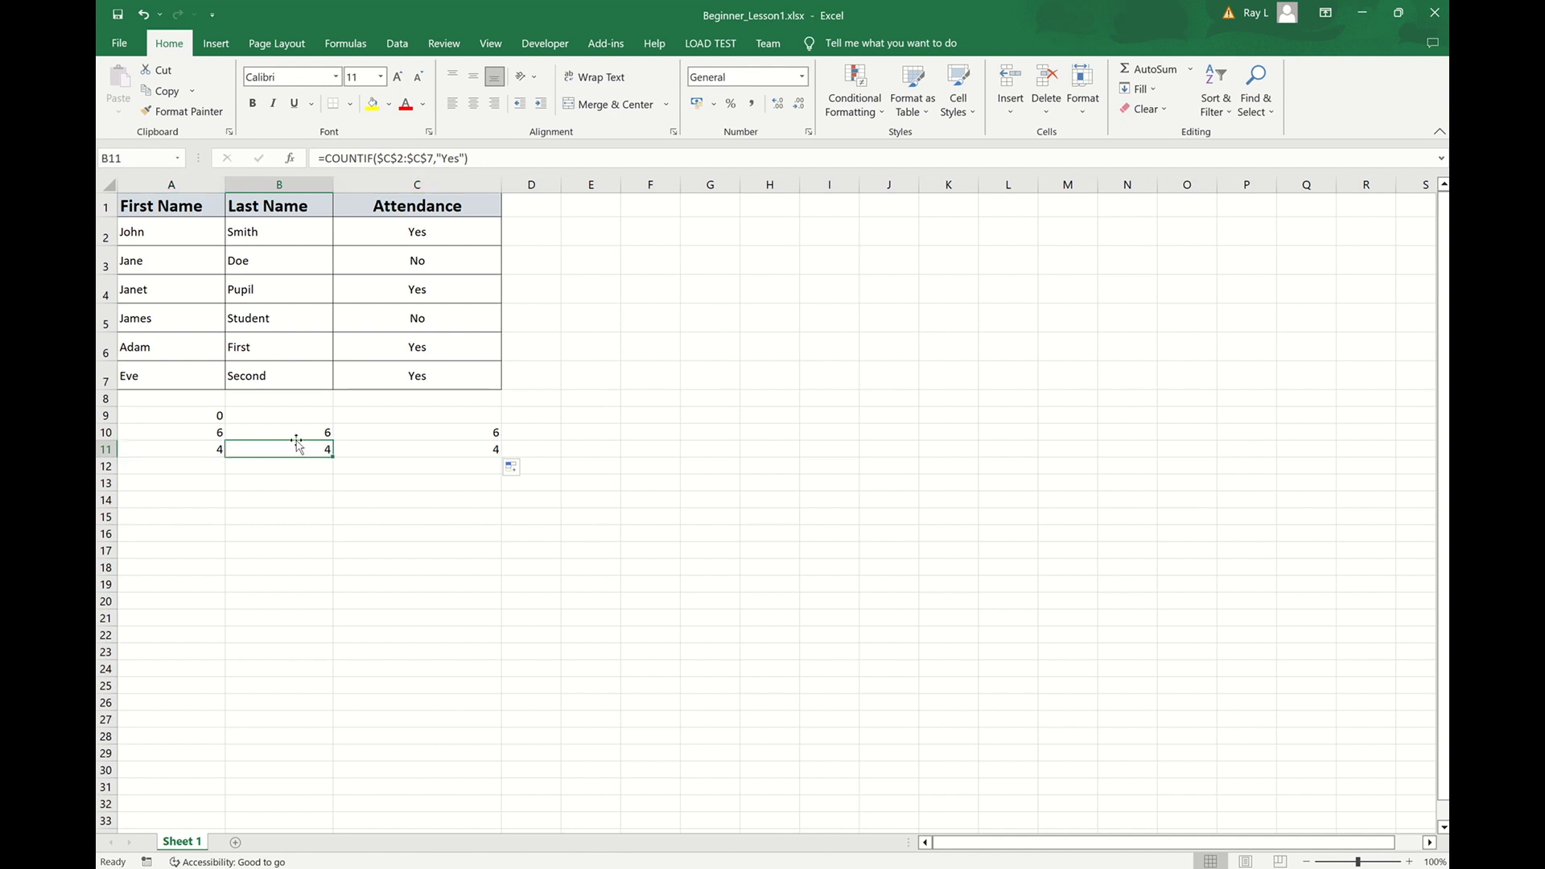
pyautogui.click(381, 158)
pyautogui.moveTo(376, 158); pyautogui.dragTo(435, 158)
pyautogui.press('Return')
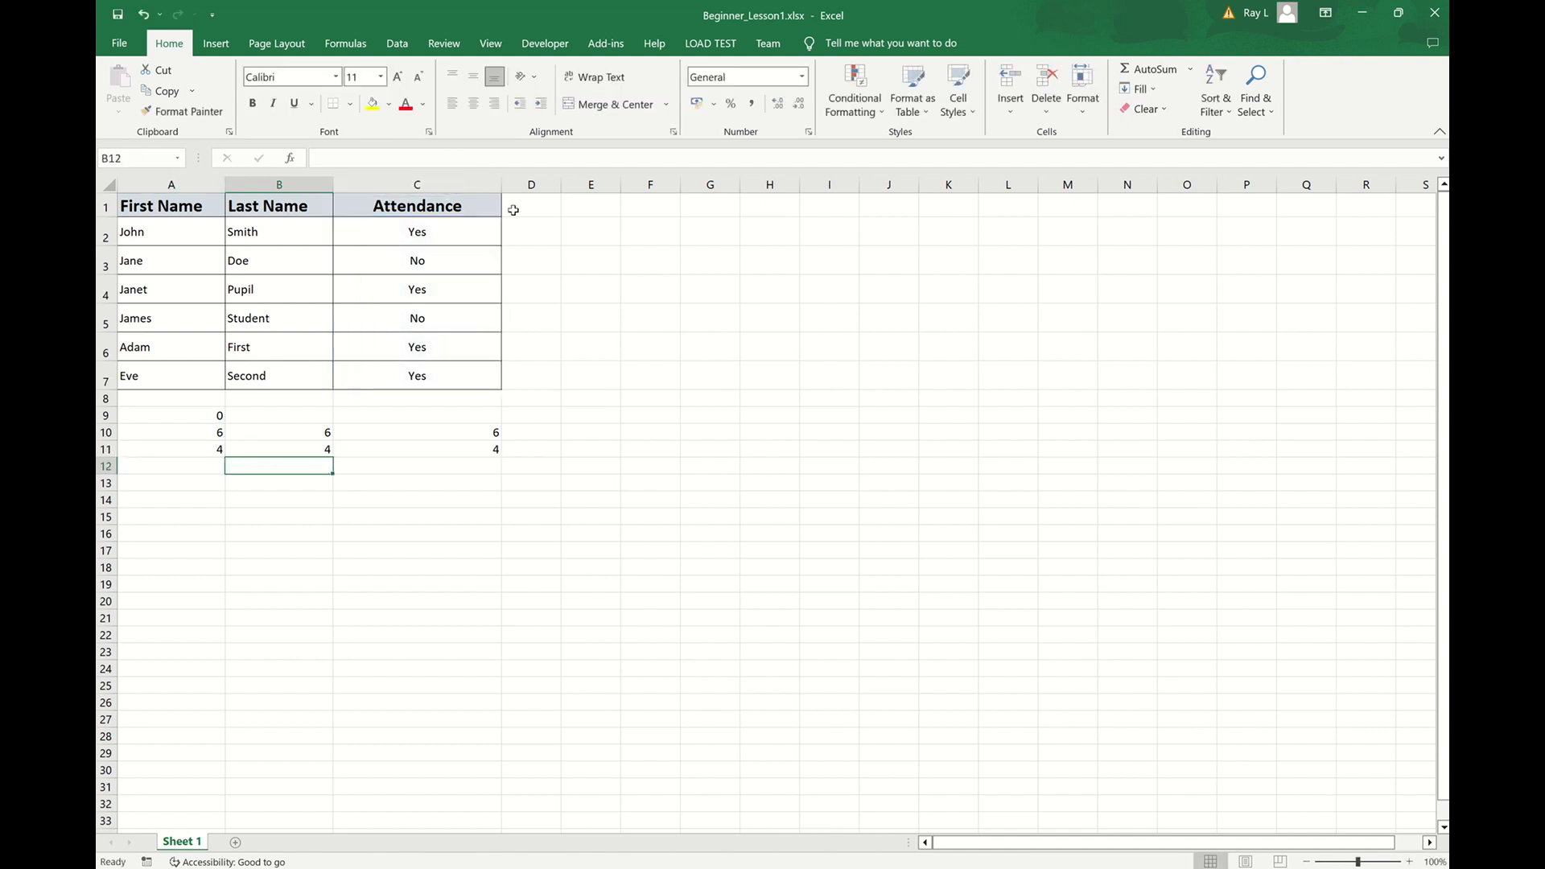
pyautogui.click(427, 449)
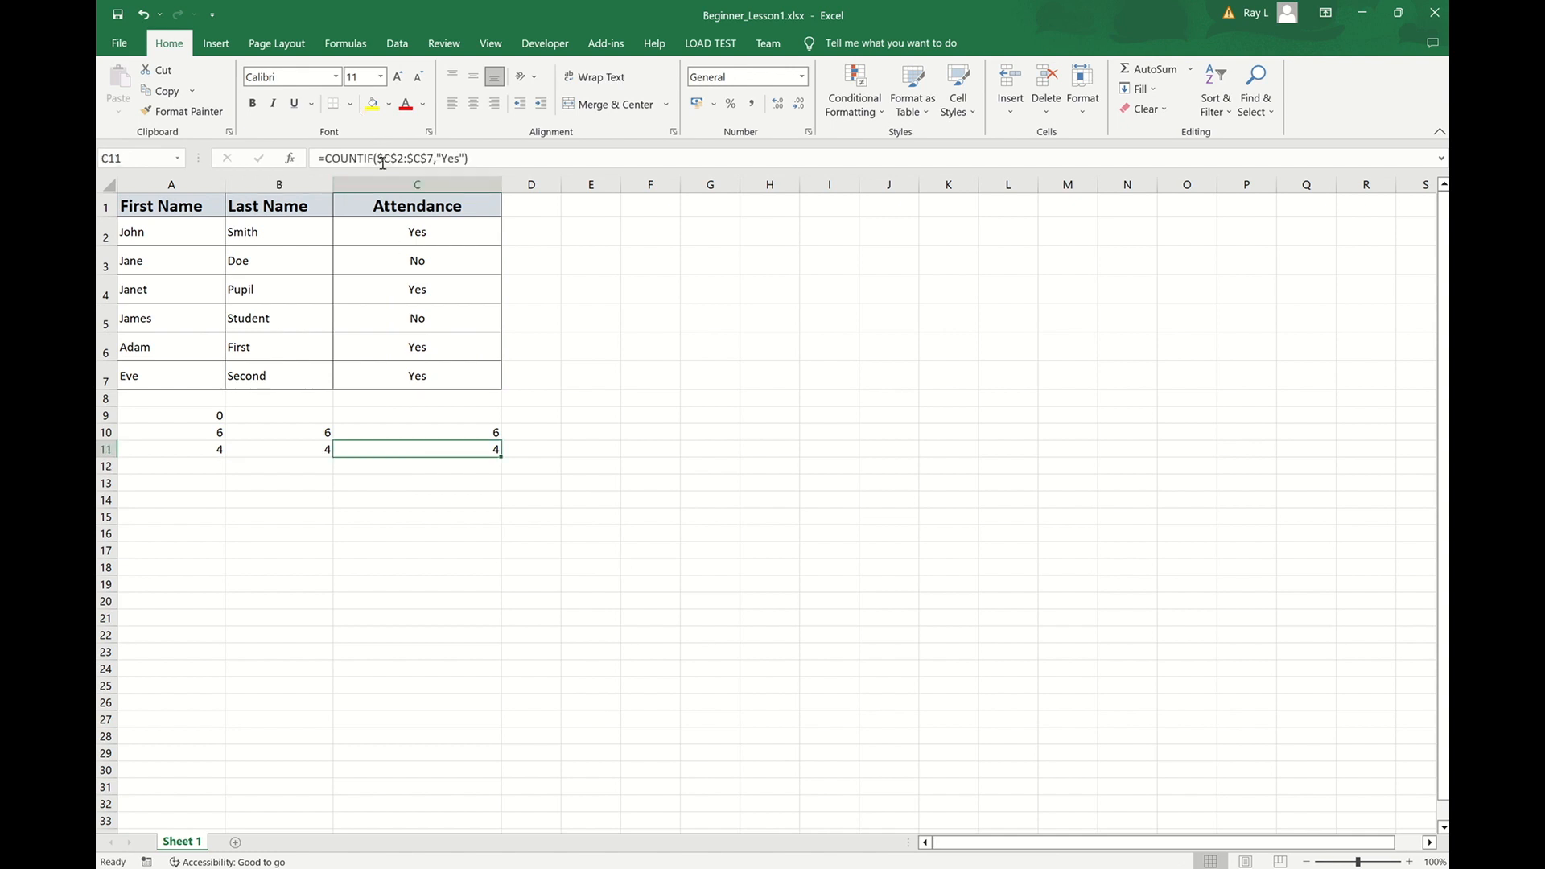
pyautogui.moveTo(377, 157); pyautogui.dragTo(433, 158)
pyautogui.press('Return')
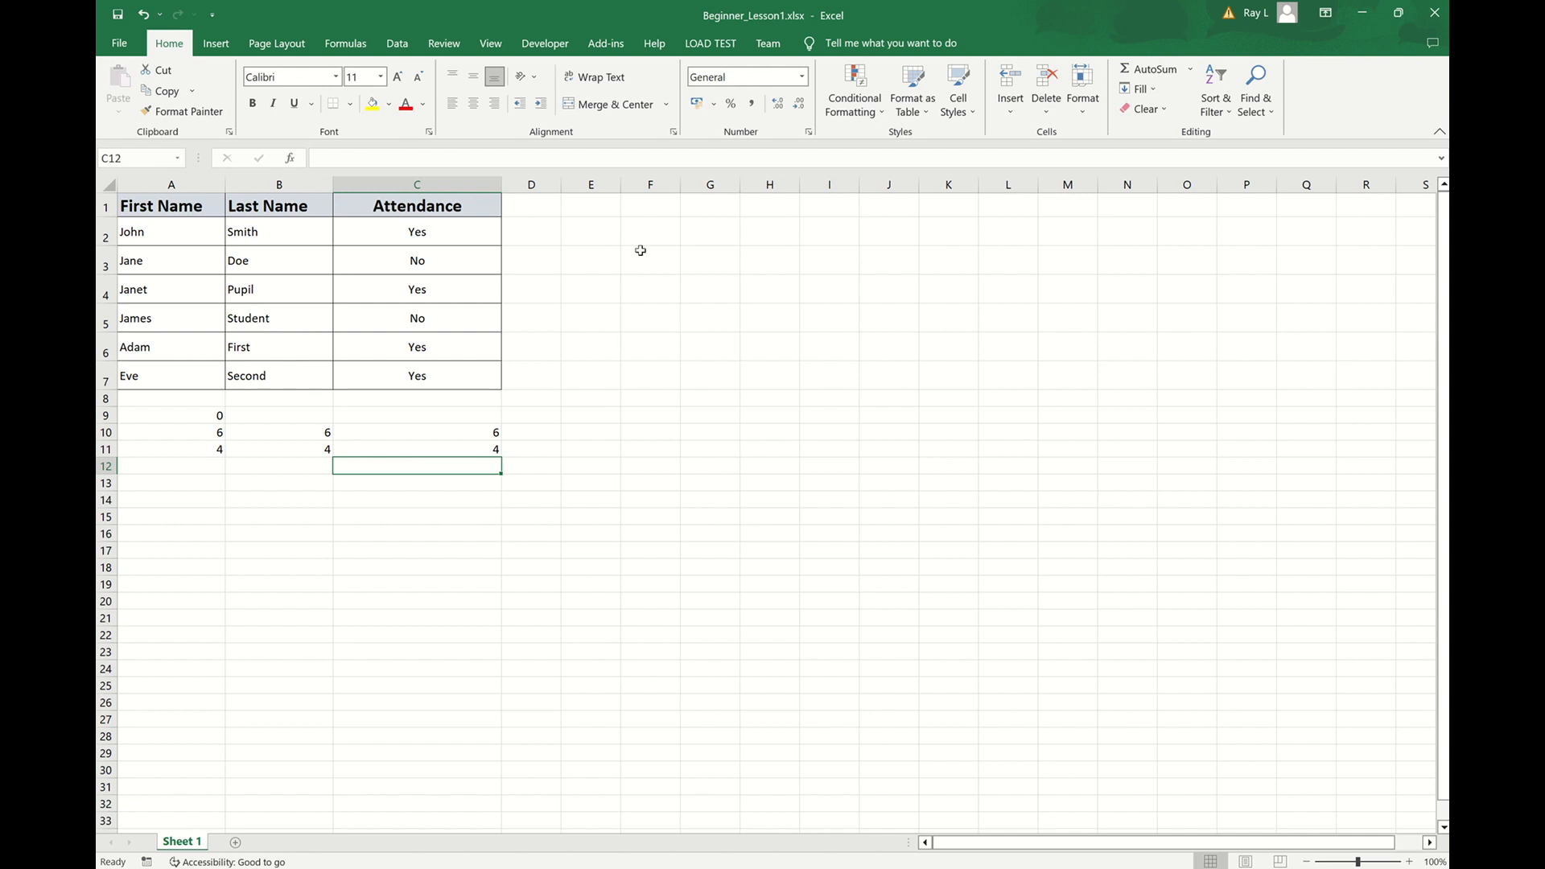
# Step: Enter "Yes" in C8, below the attendance list, and check the COUNTIF formula in C11
pyautogui.click(412, 396)
pyautogui.write('Yes')
pyautogui.press('Return')
pyautogui.click(459, 447)
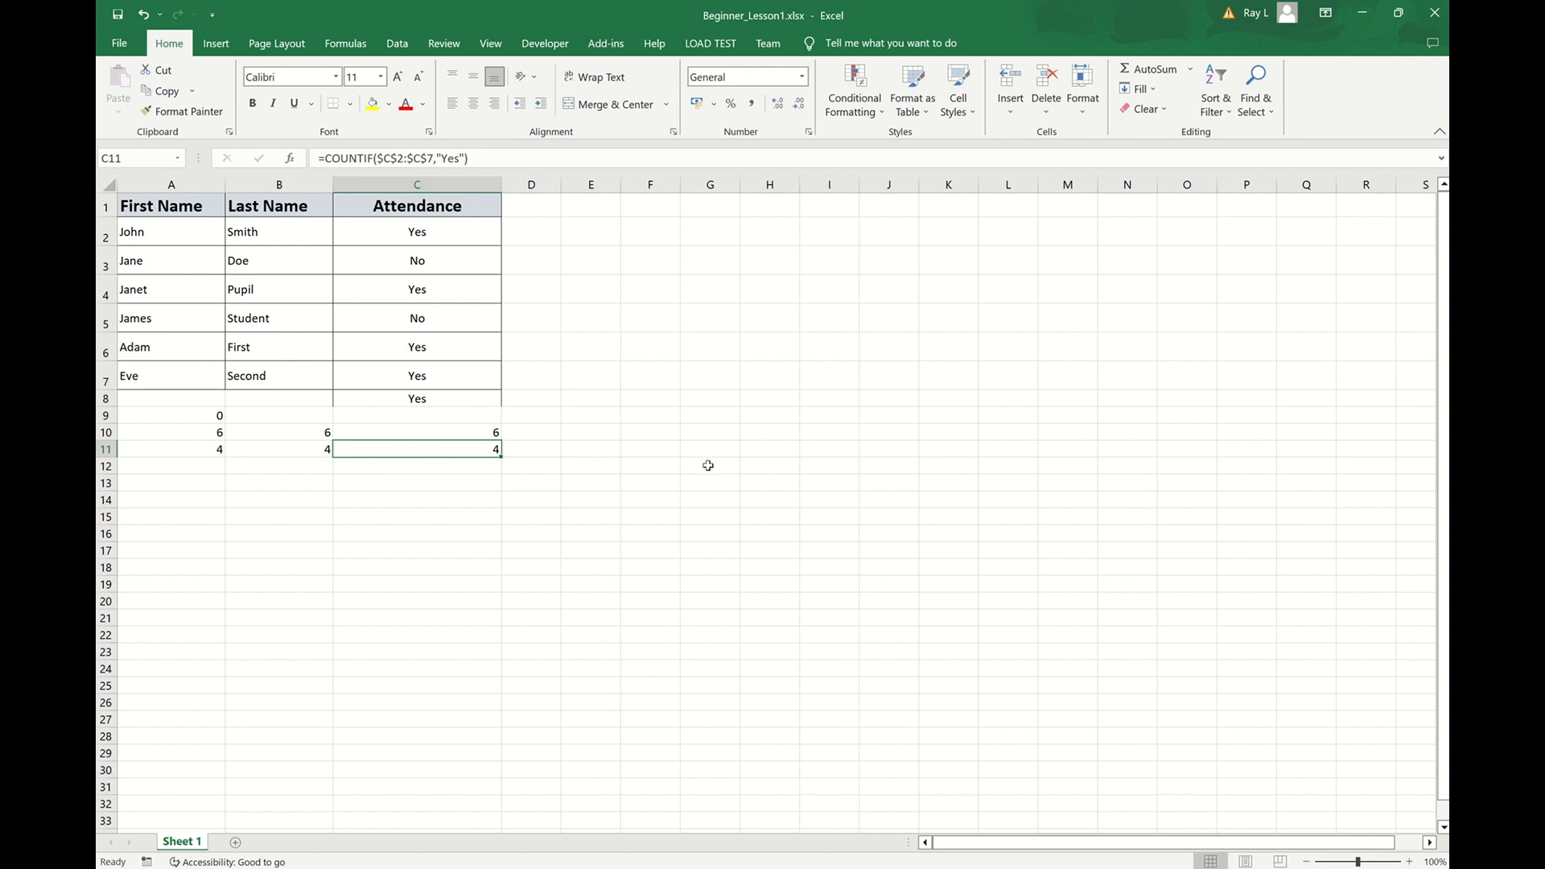
# Step: Undo the "Yes" entry in C8, and clear the count formulas from A9:C11
pyautogui.hotkey('ctrl', 'z')
pyautogui.hotkey('ctrl', 'z')
pyautogui.click(181, 416)
pyautogui.keyDown('shift'); pyautogui.click(465, 448); pyautogui.keyUp('shift')
pyautogui.press('Delete')
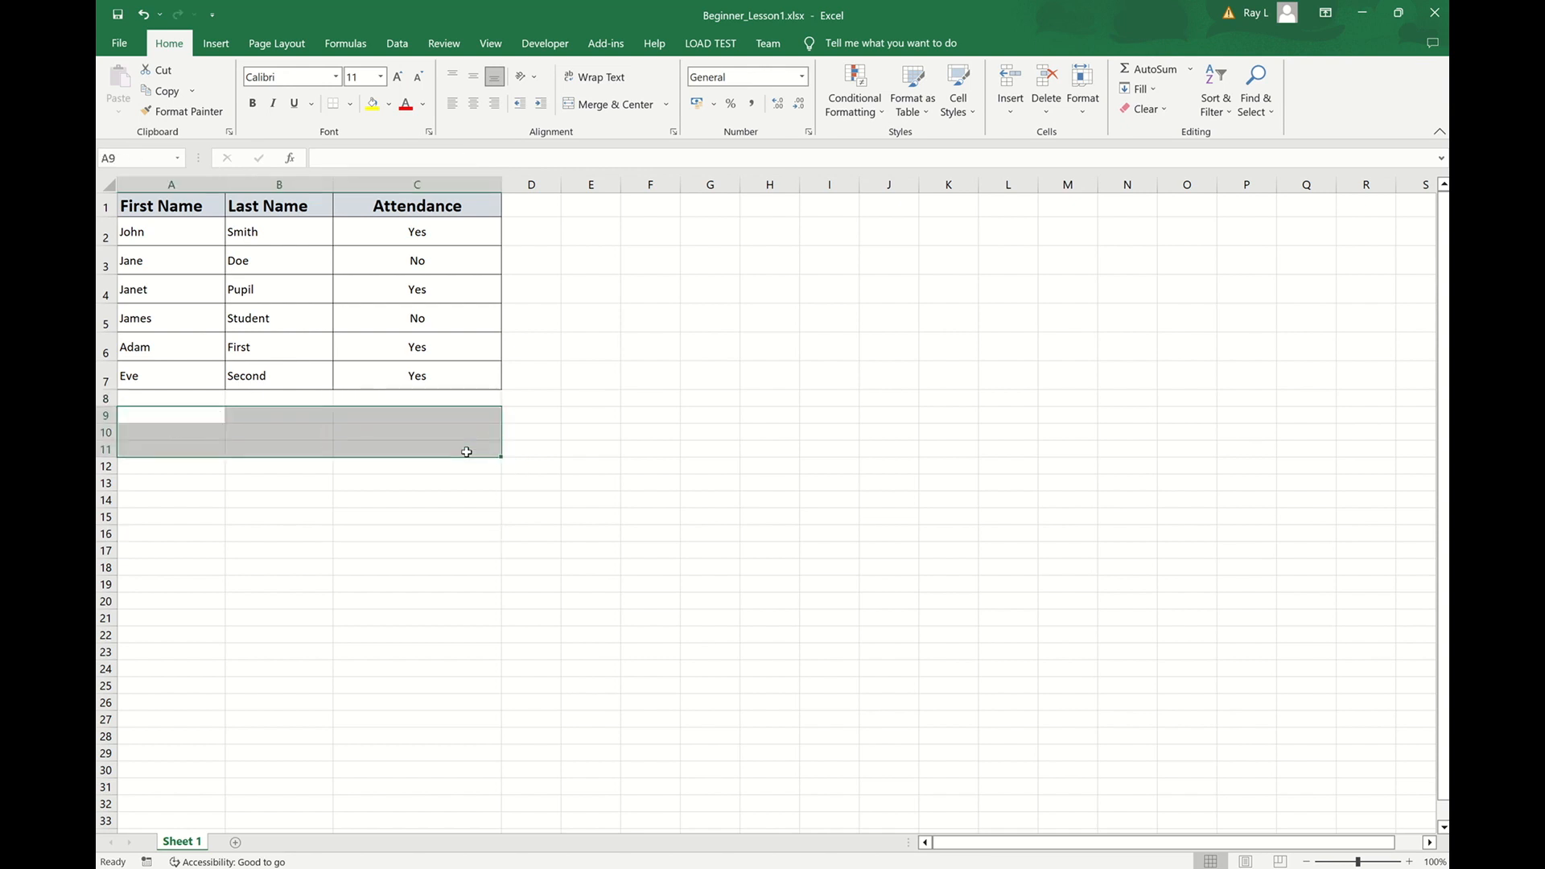
pyautogui.click(540, 487)
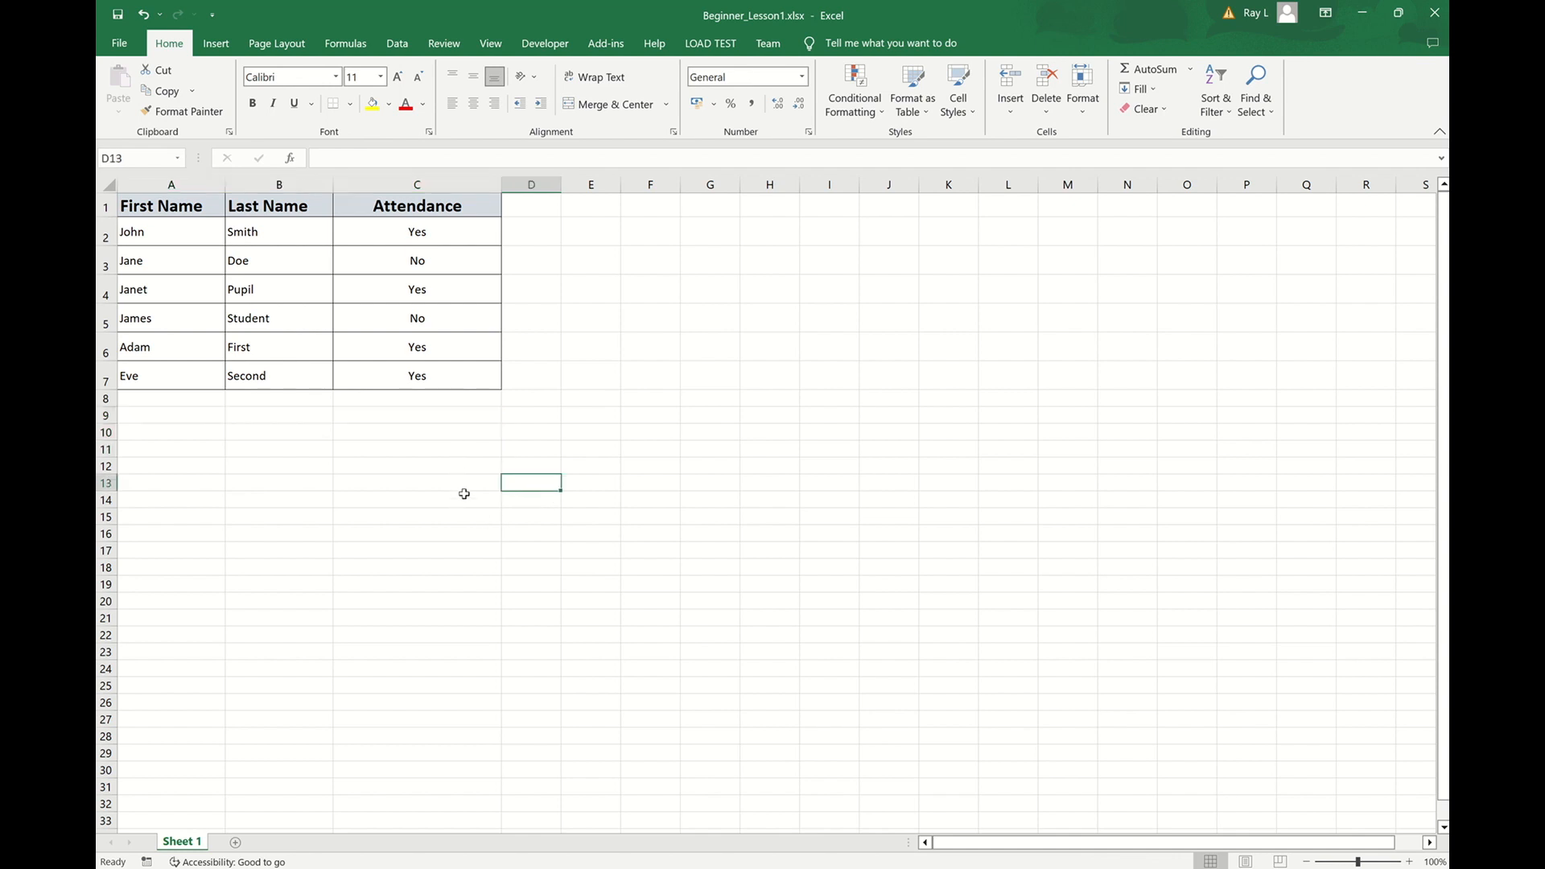
# Step: Clear the attendance value in C3, and enter =COUNTA(C2:C7) in C9 to count the filled cells
pyautogui.click(417, 260)
pyautogui.press('Delete')
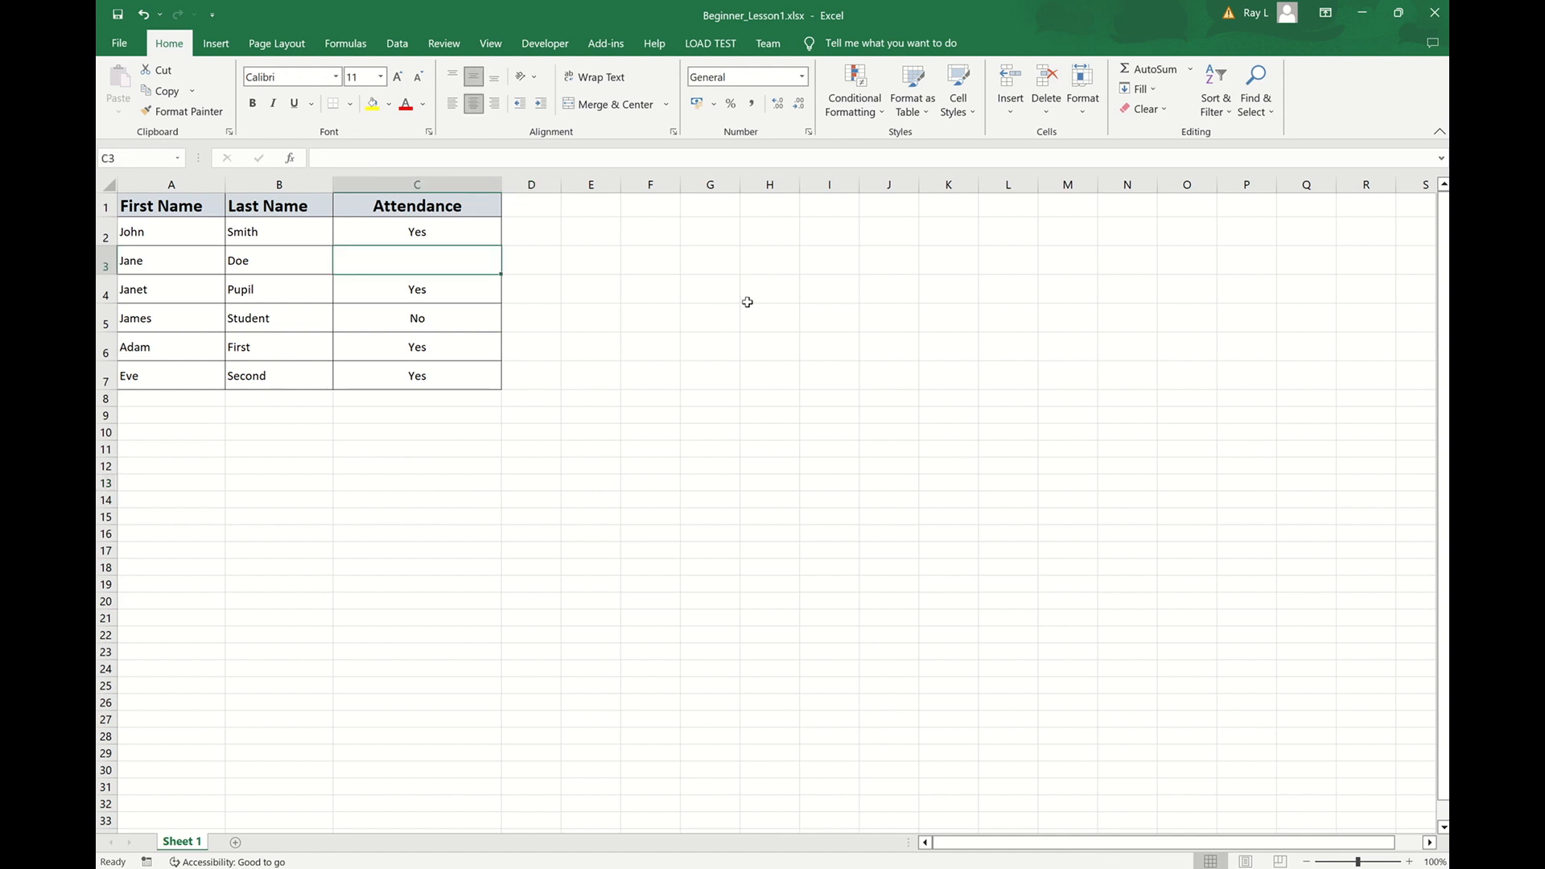
pyautogui.click(378, 413)
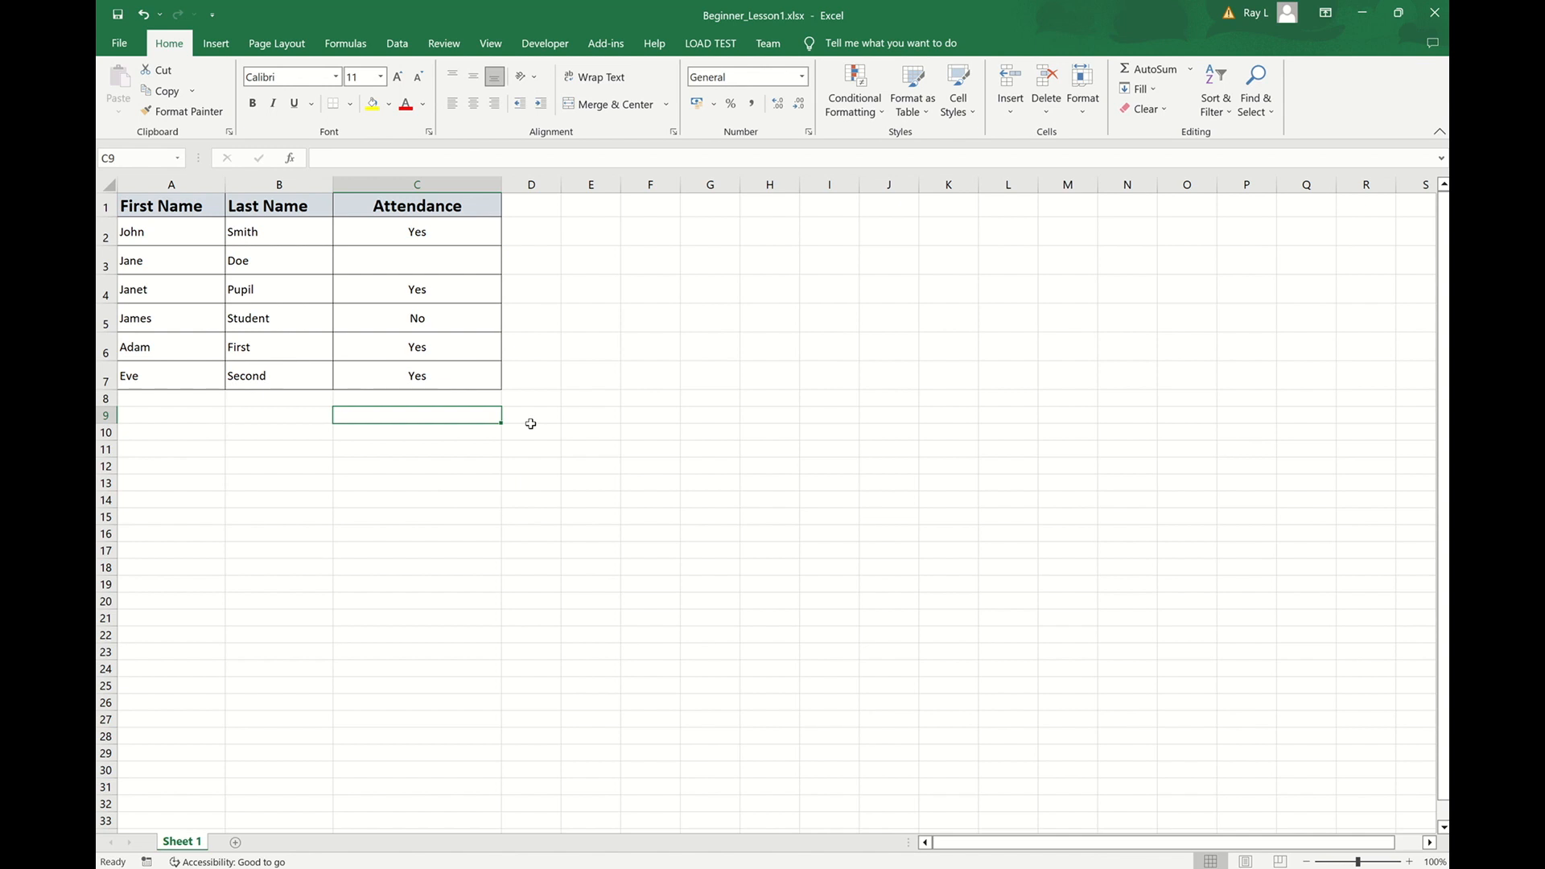
pyautogui.write('=counta(')
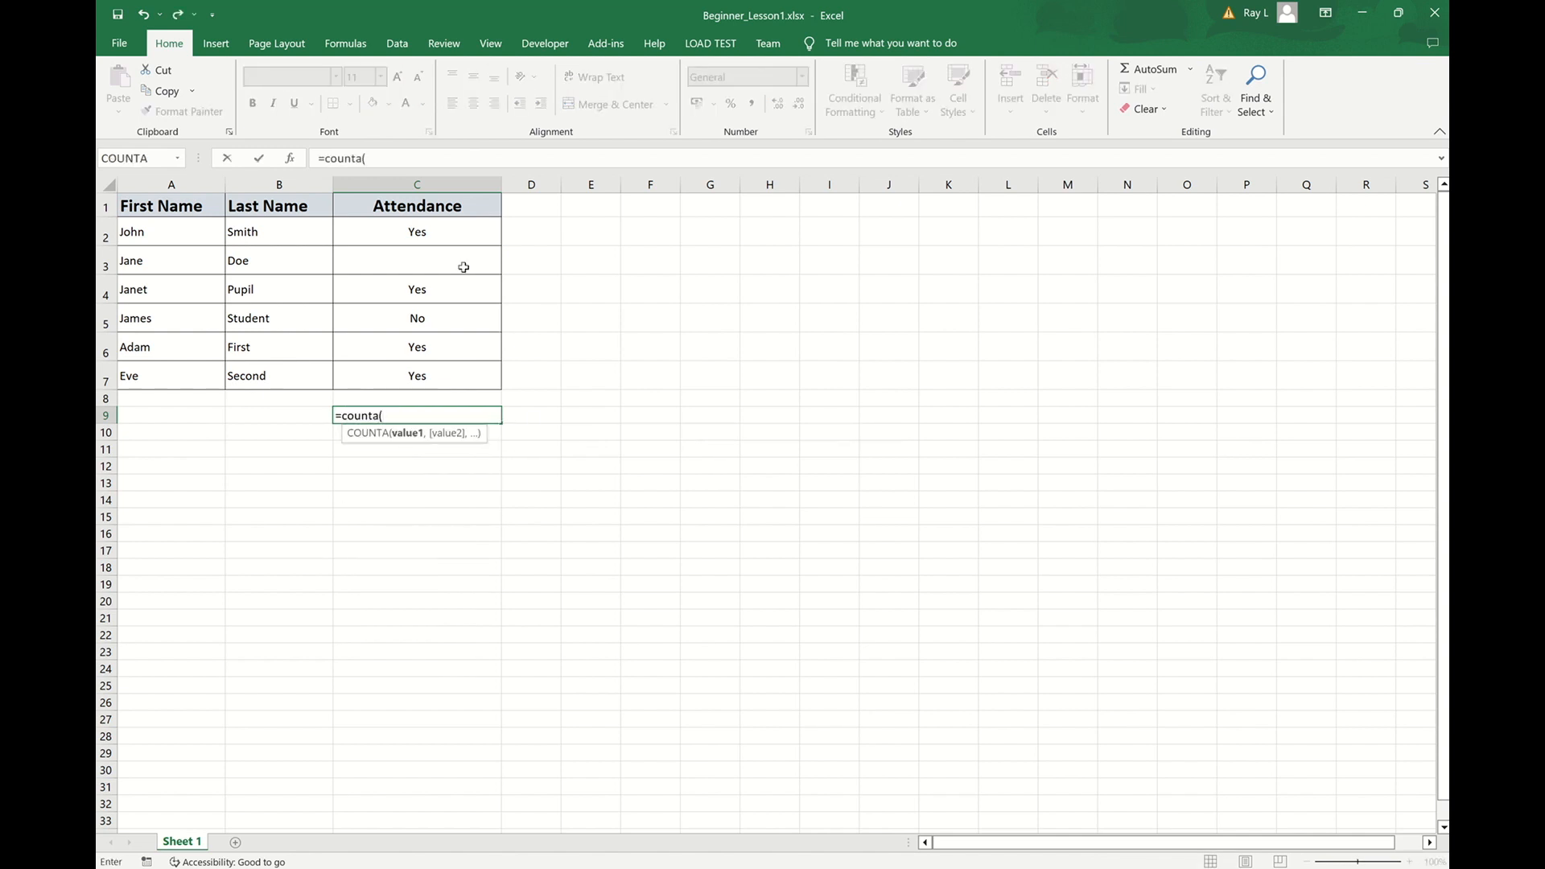
pyautogui.moveTo(418, 231); pyautogui.dragTo(424, 375)
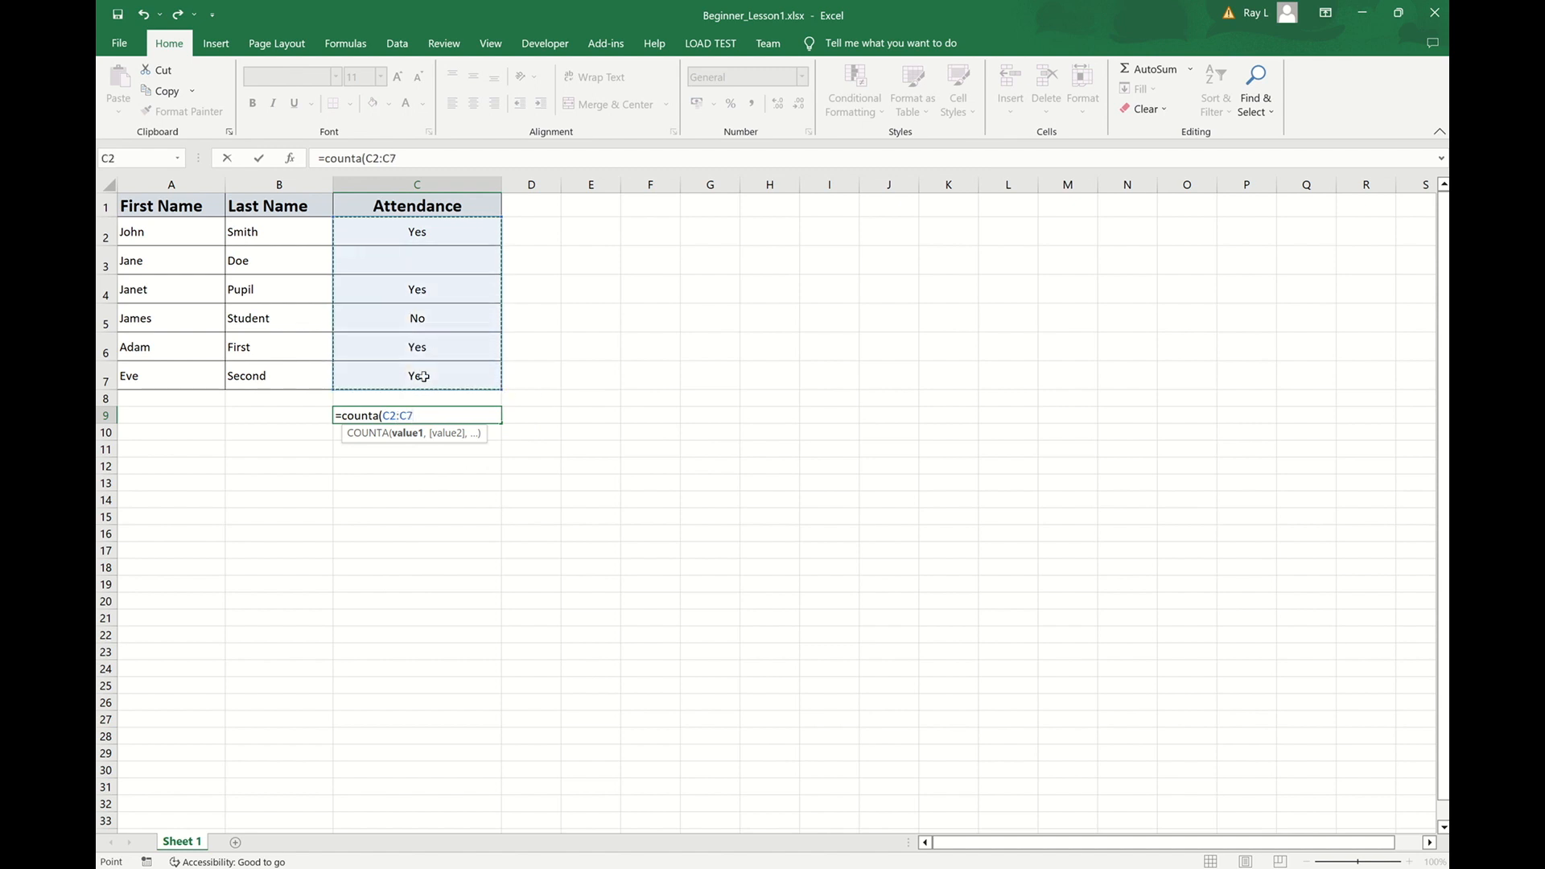
pyautogui.write(')')
pyautogui.press('Return')
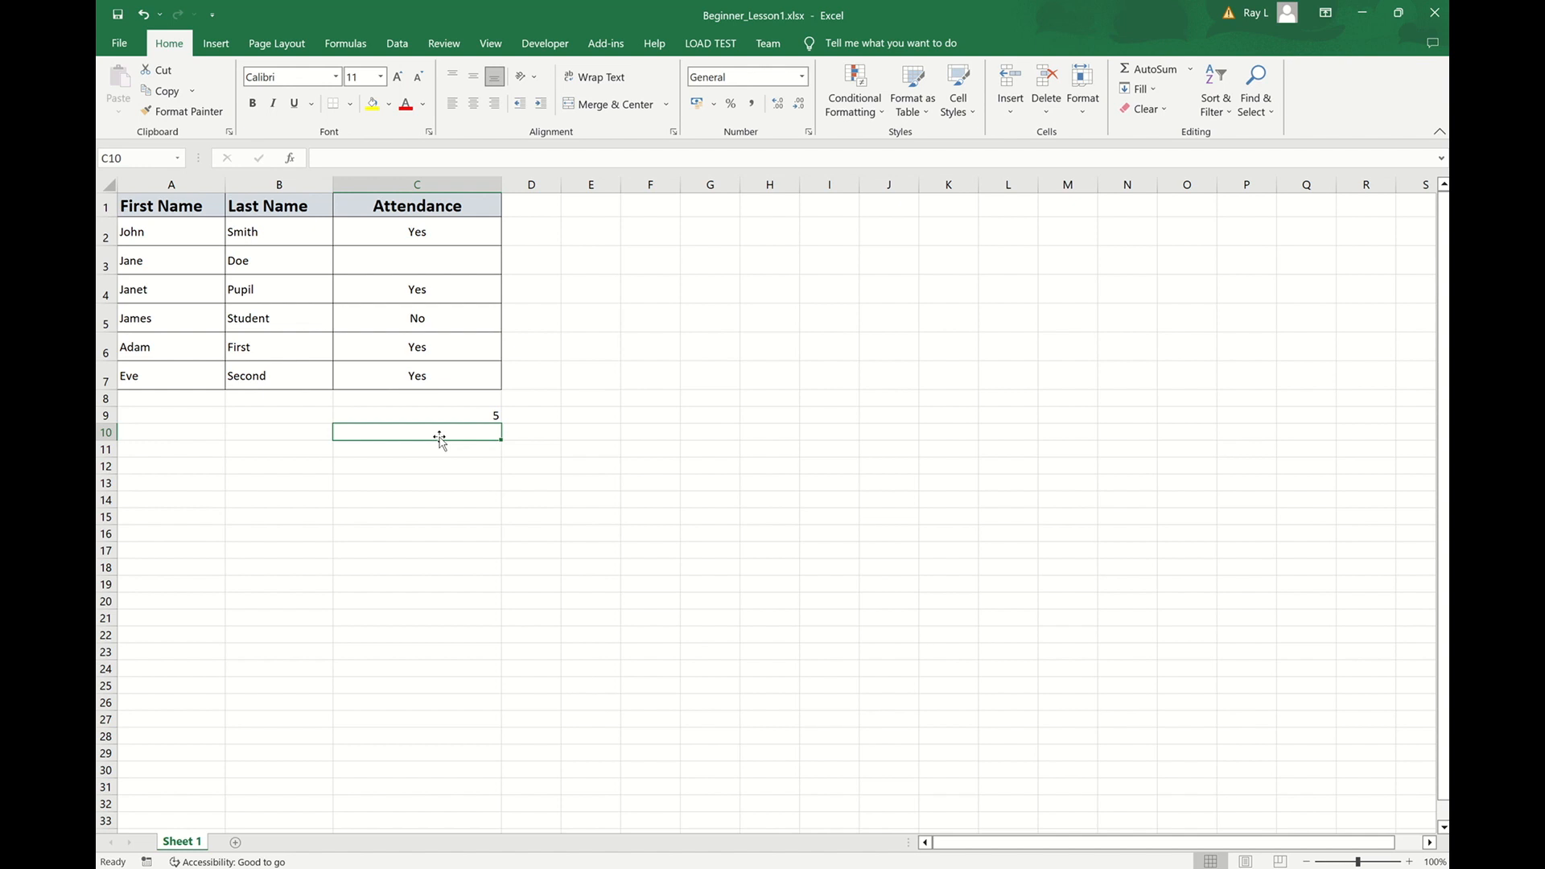
# Step: Enter =COUNTBLANK(C2:C7) in C10 to count the empty attendance cells
pyautogui.write('=')
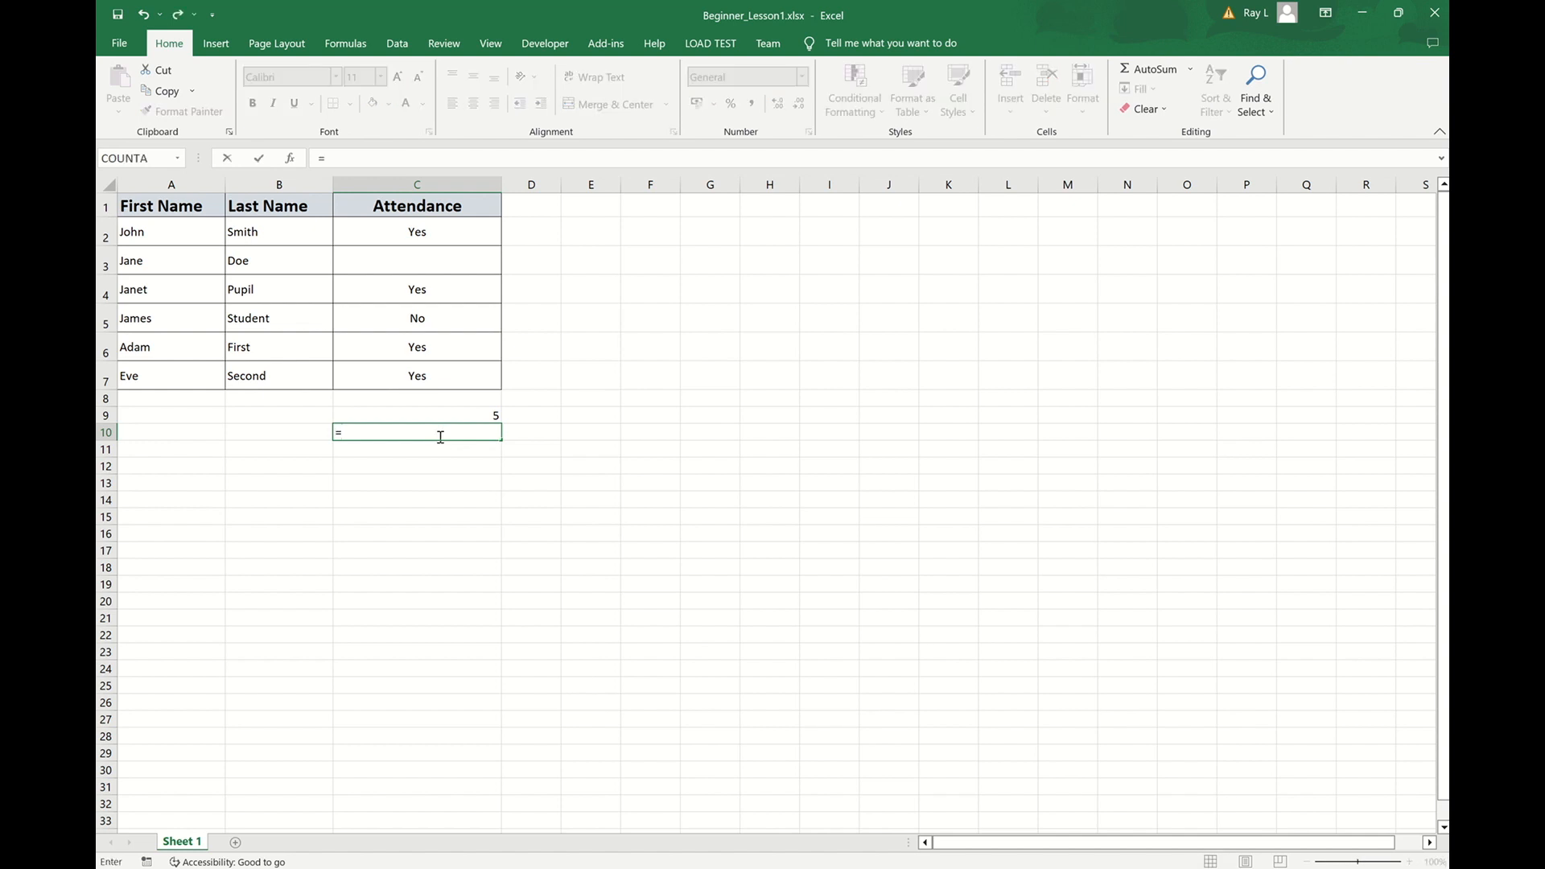
pyautogui.write('coun')
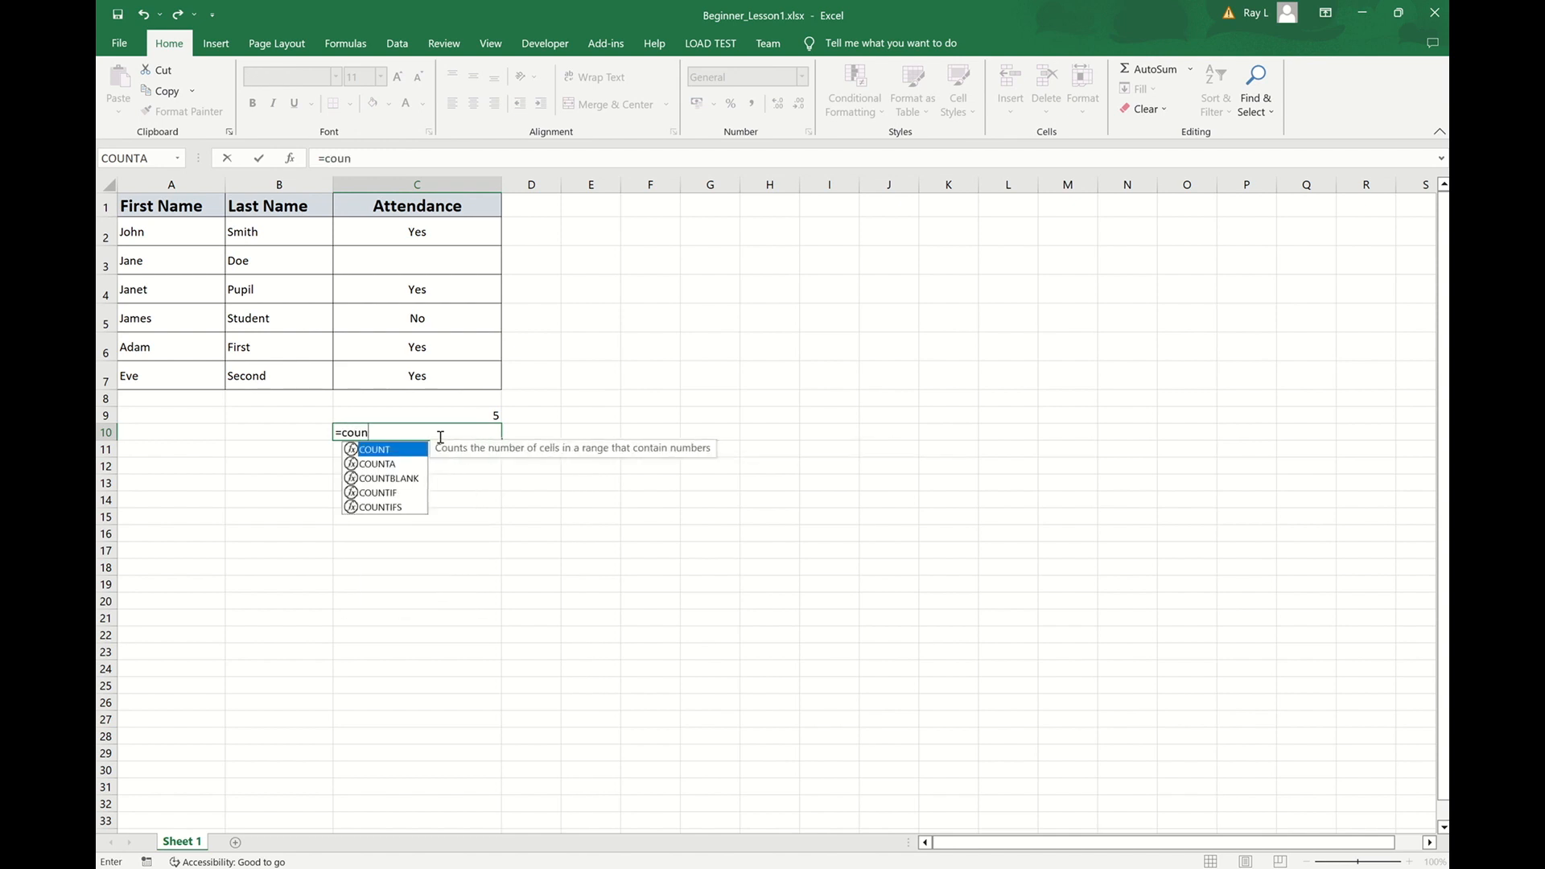
pyautogui.write('tblank')
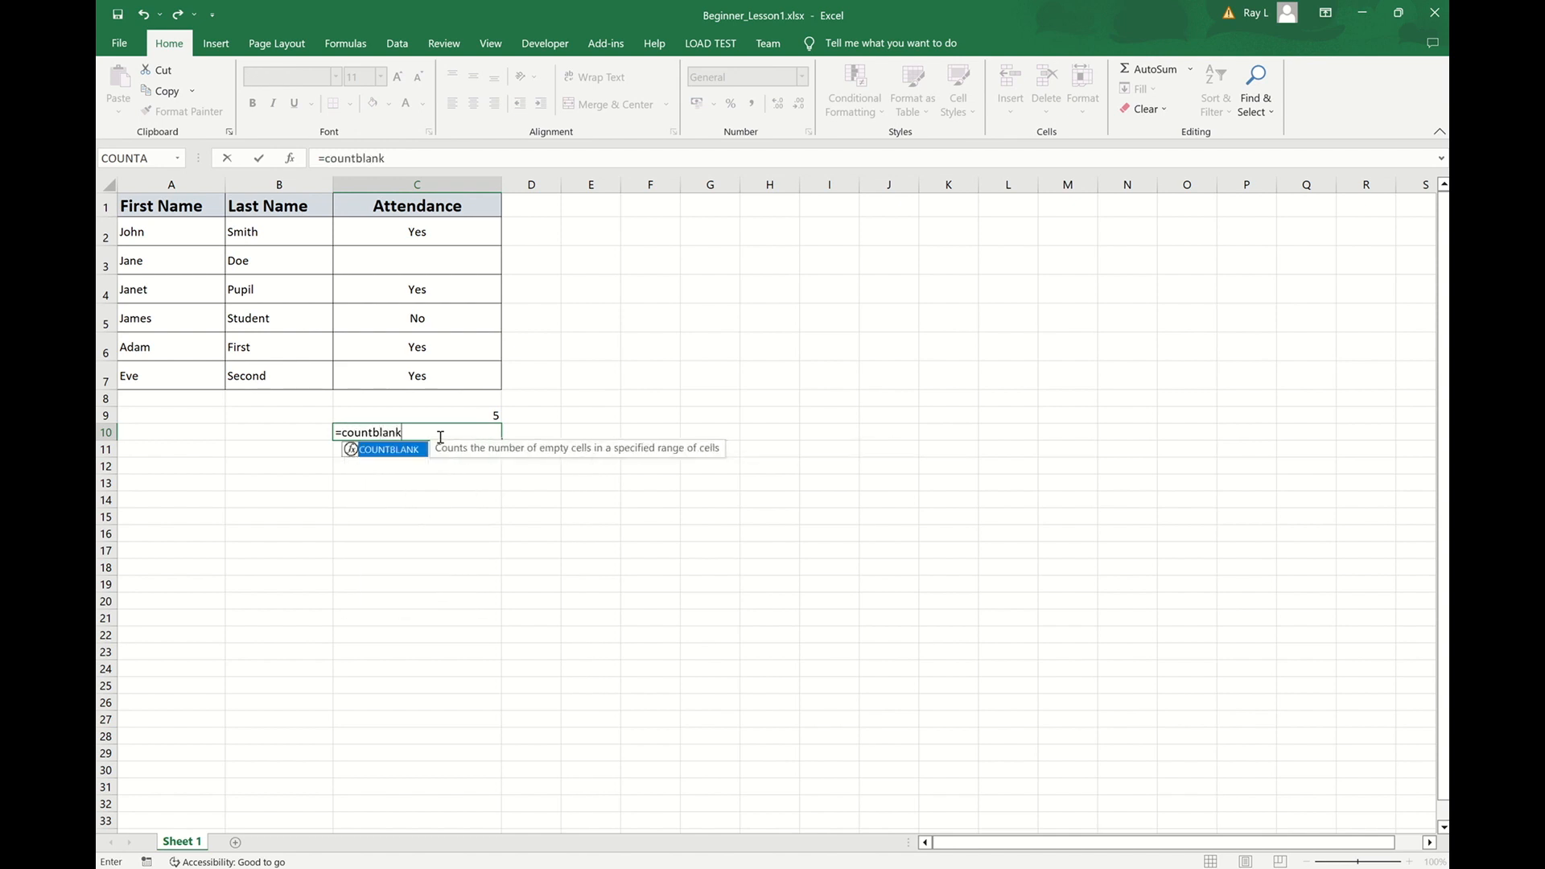
pyautogui.write('(')
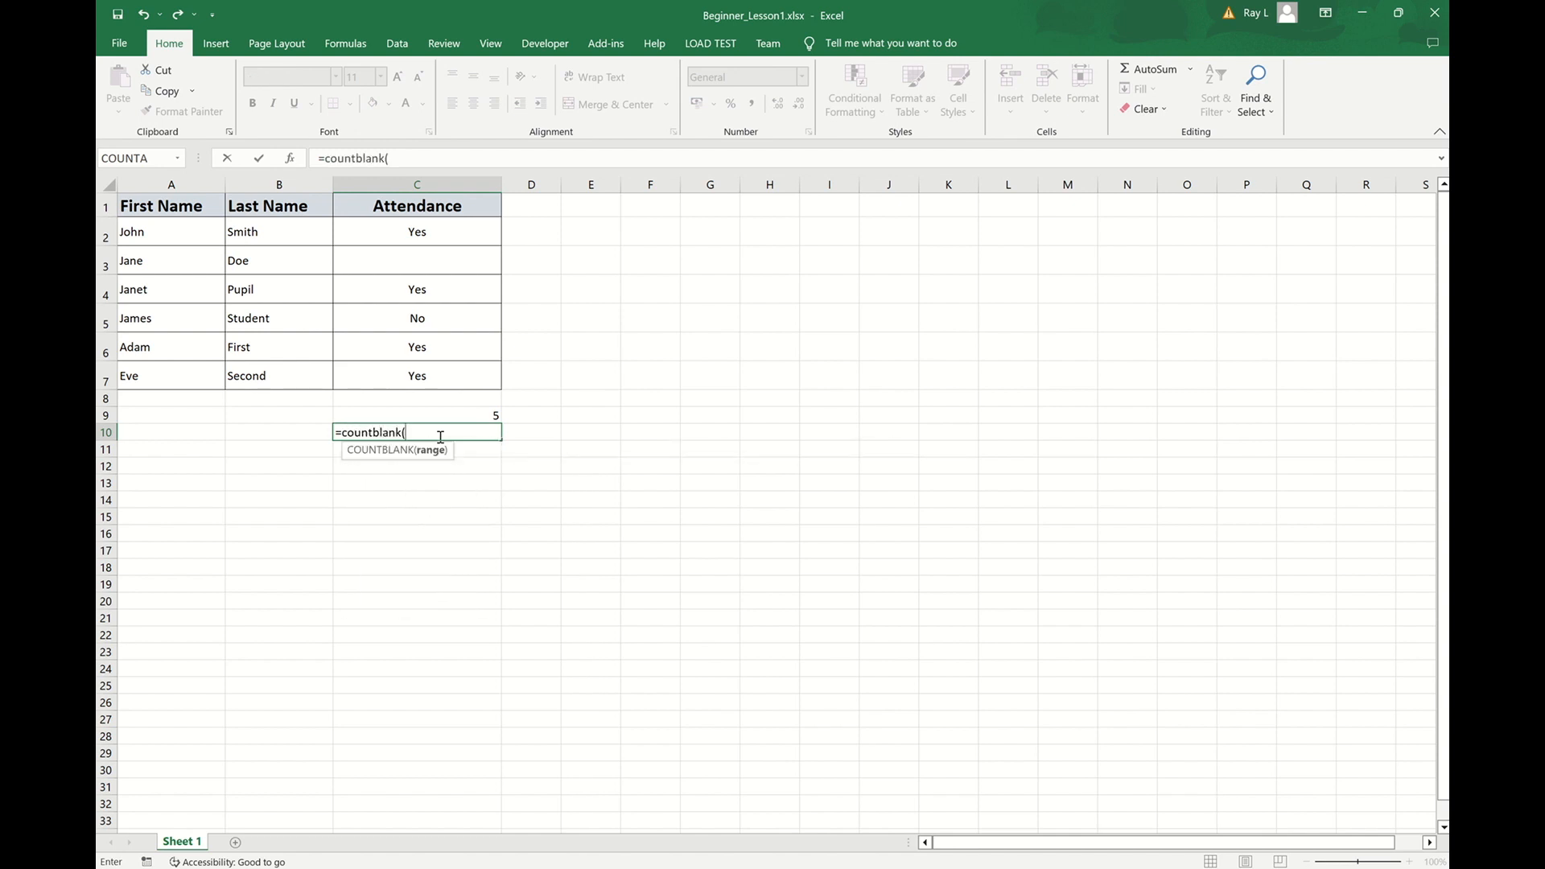
pyautogui.moveTo(420, 234); pyautogui.dragTo(420, 370)
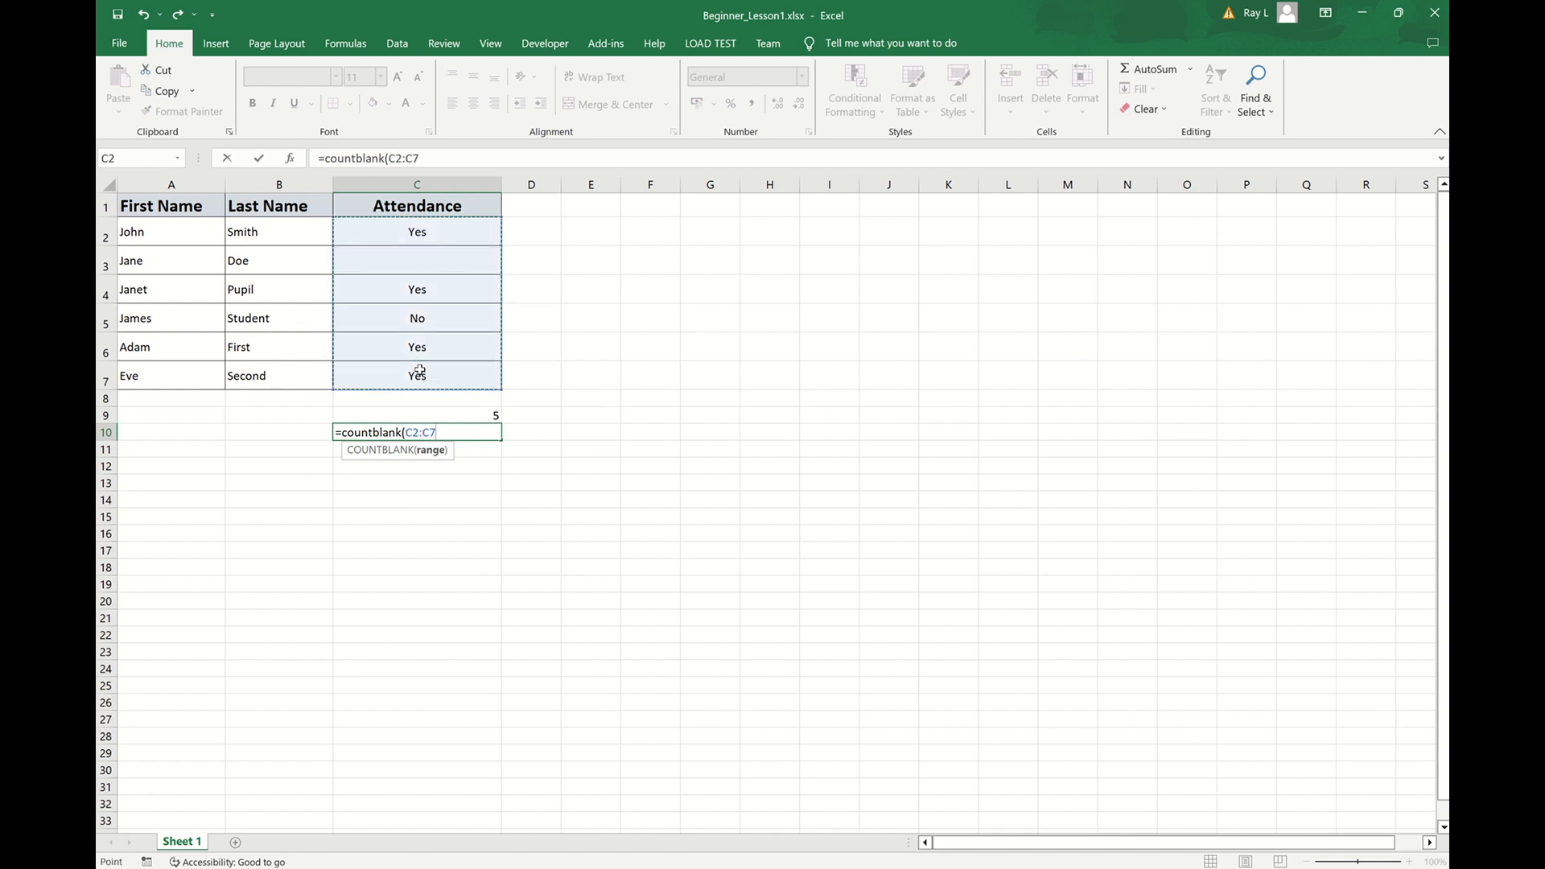
pyautogui.write(')')
pyautogui.press('Return')
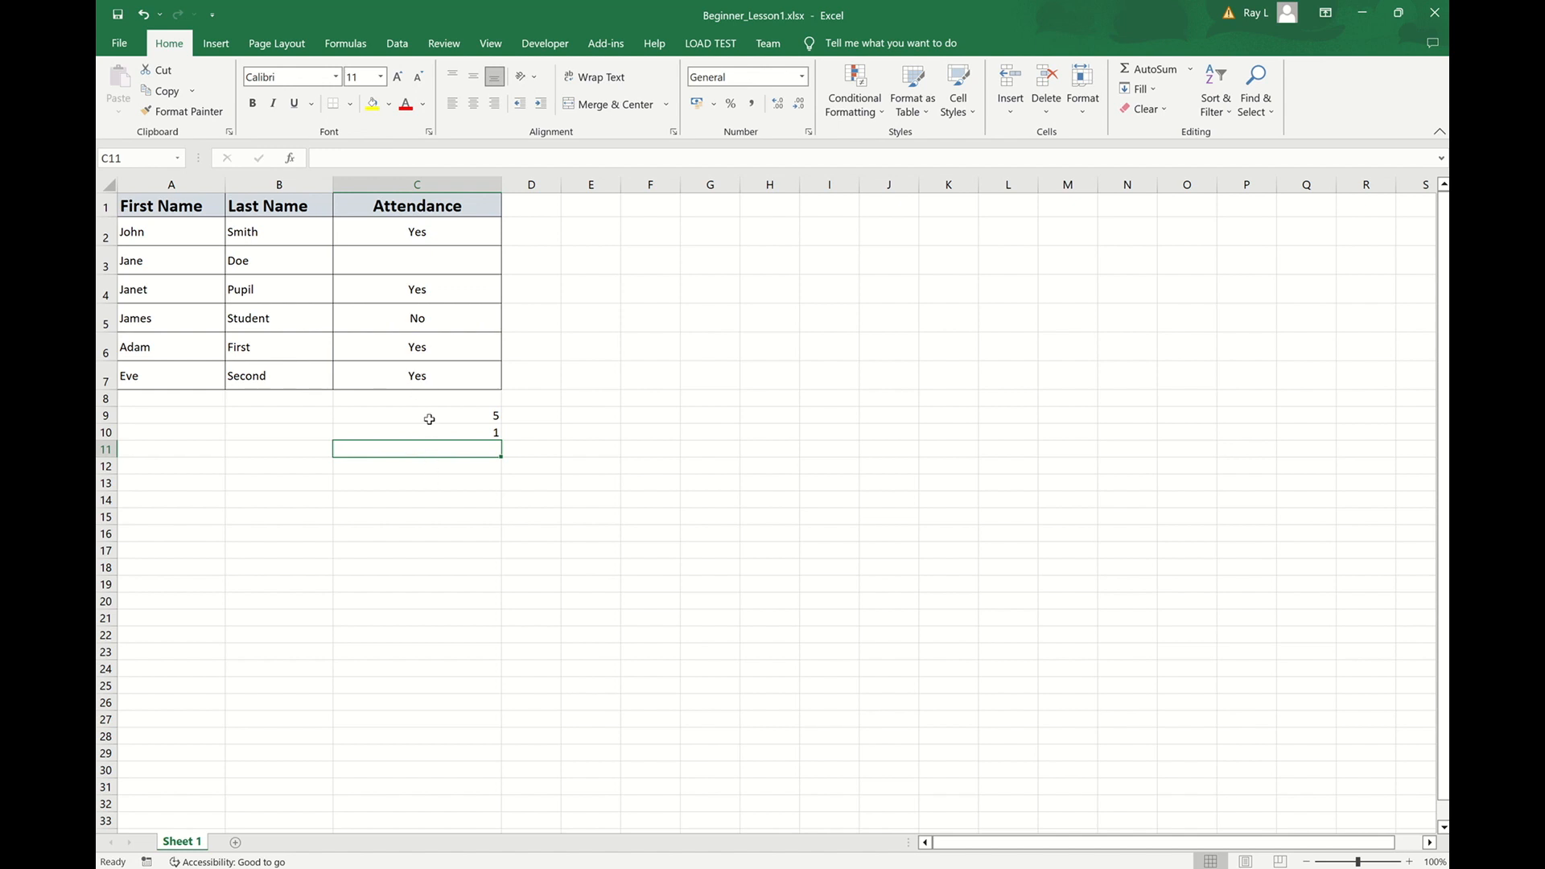
# Step: Clear the formulas from C9:C10, and enter "No" again as the attendance value in C3
pyautogui.moveTo(425, 415); pyautogui.dragTo(424, 428)
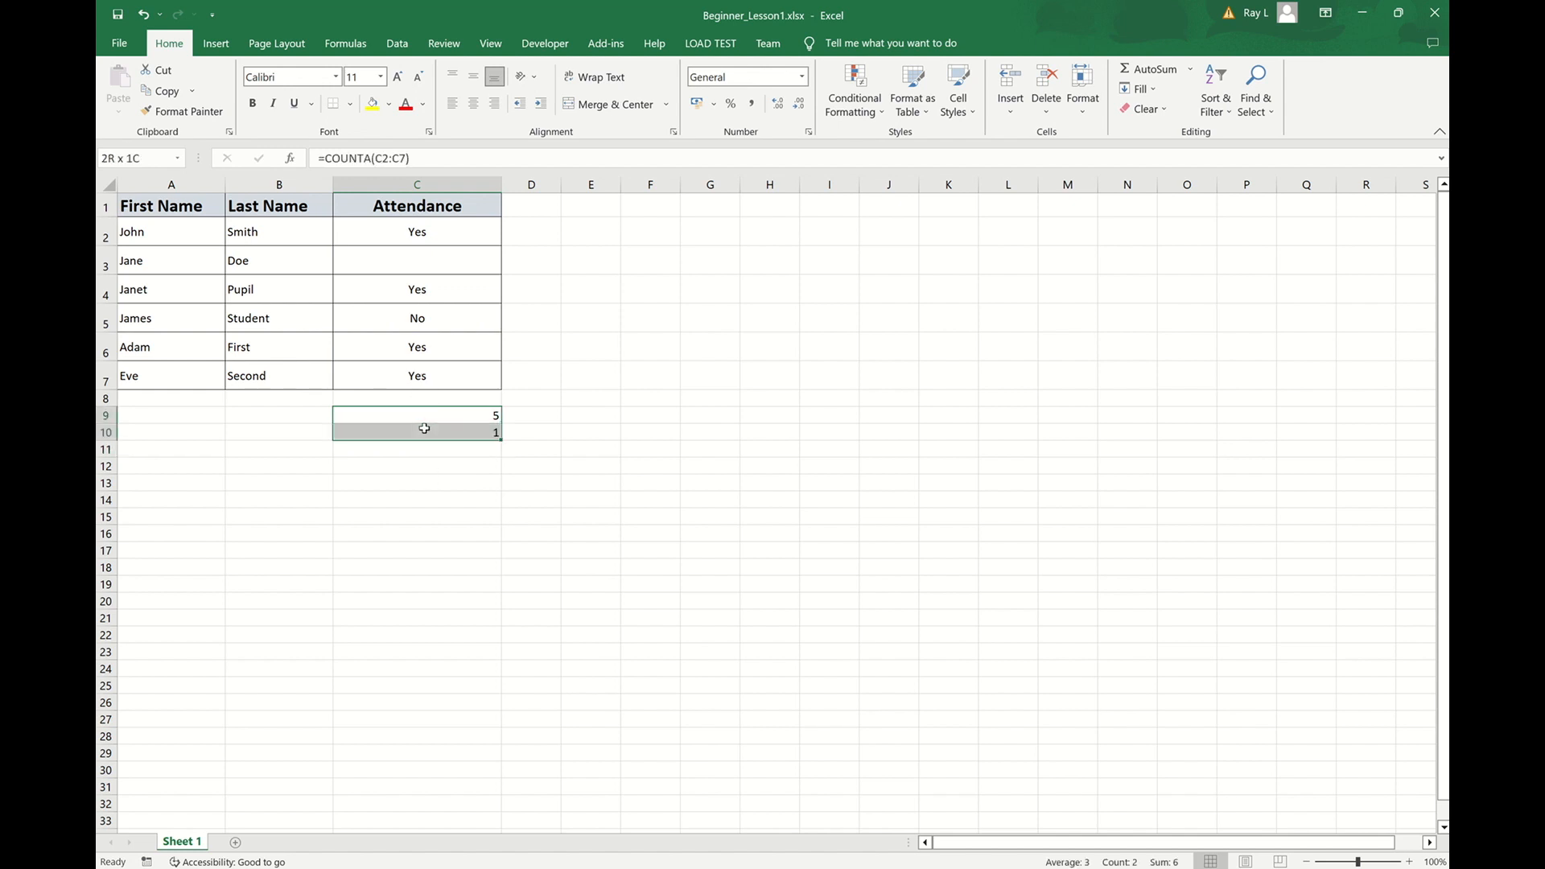
pyautogui.press('Delete')
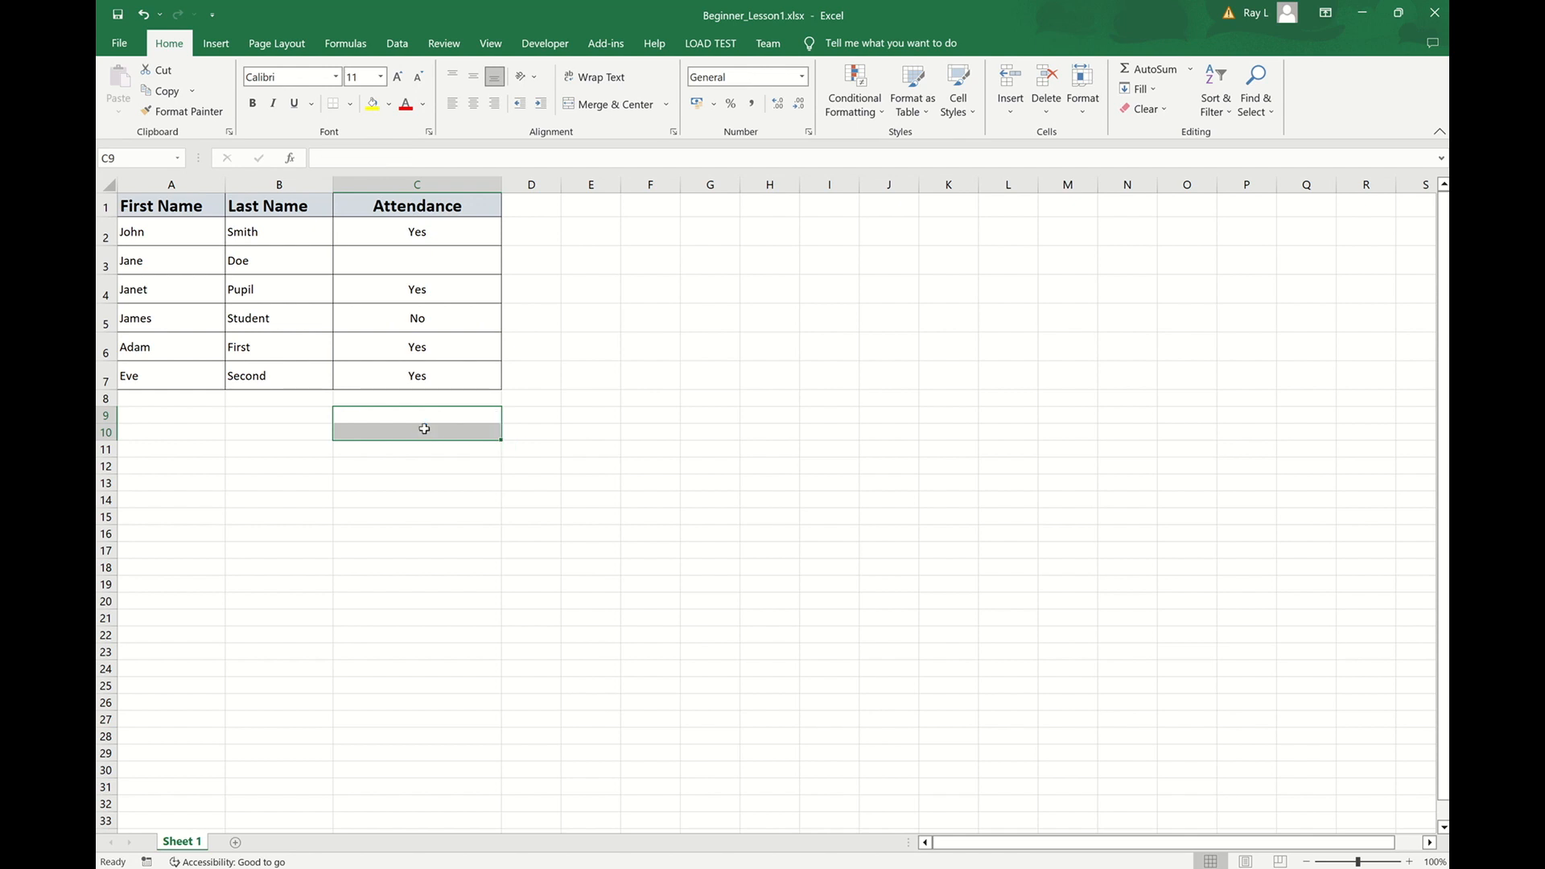
pyautogui.click(400, 261)
pyautogui.write('No')
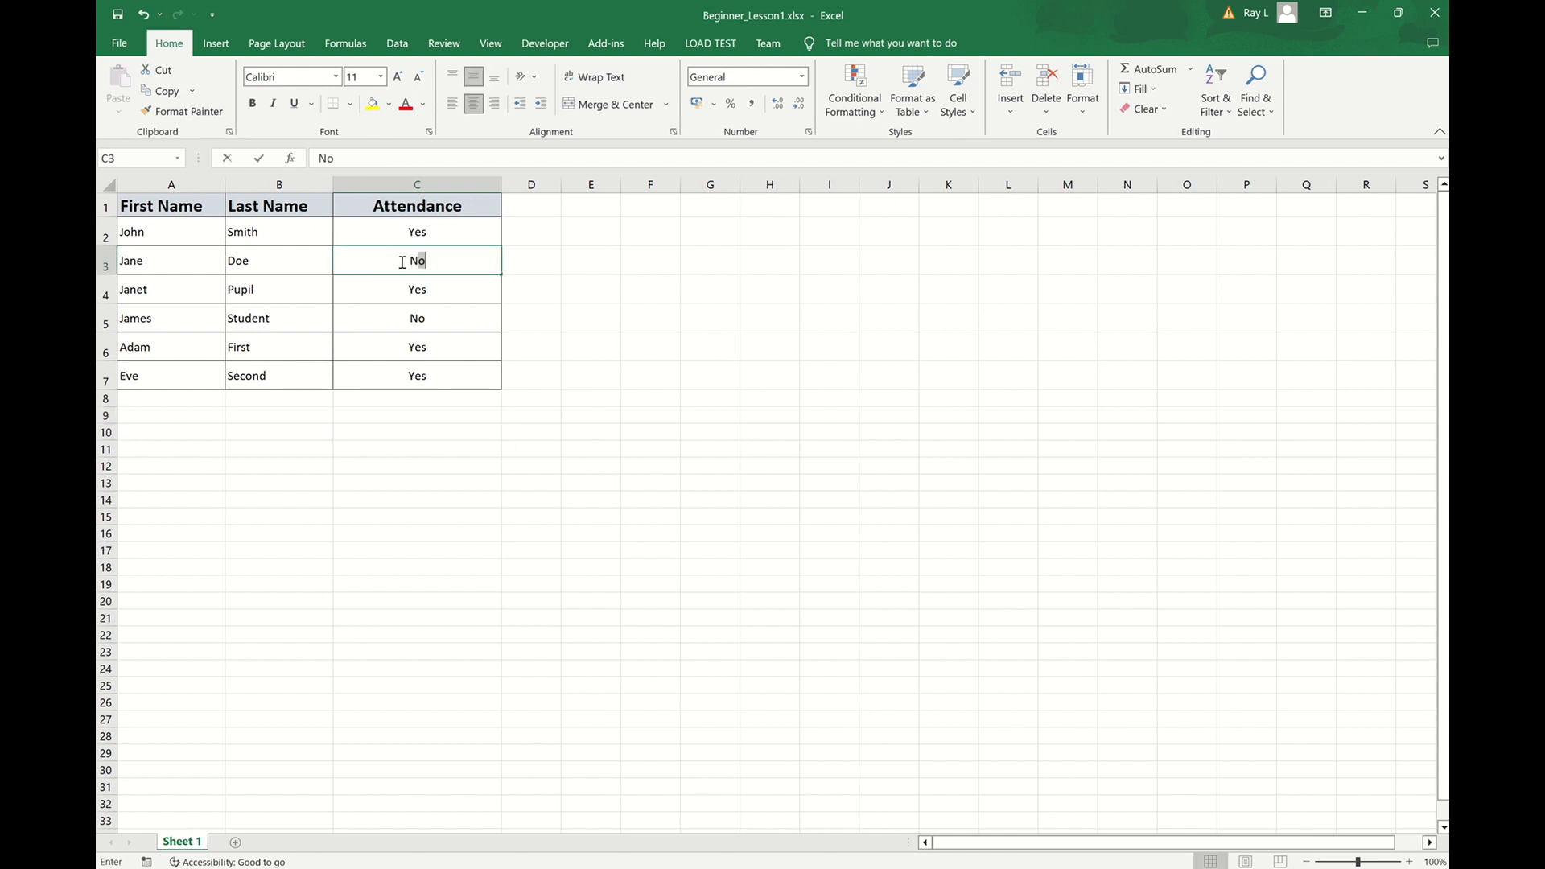
pyautogui.click(171, 415)
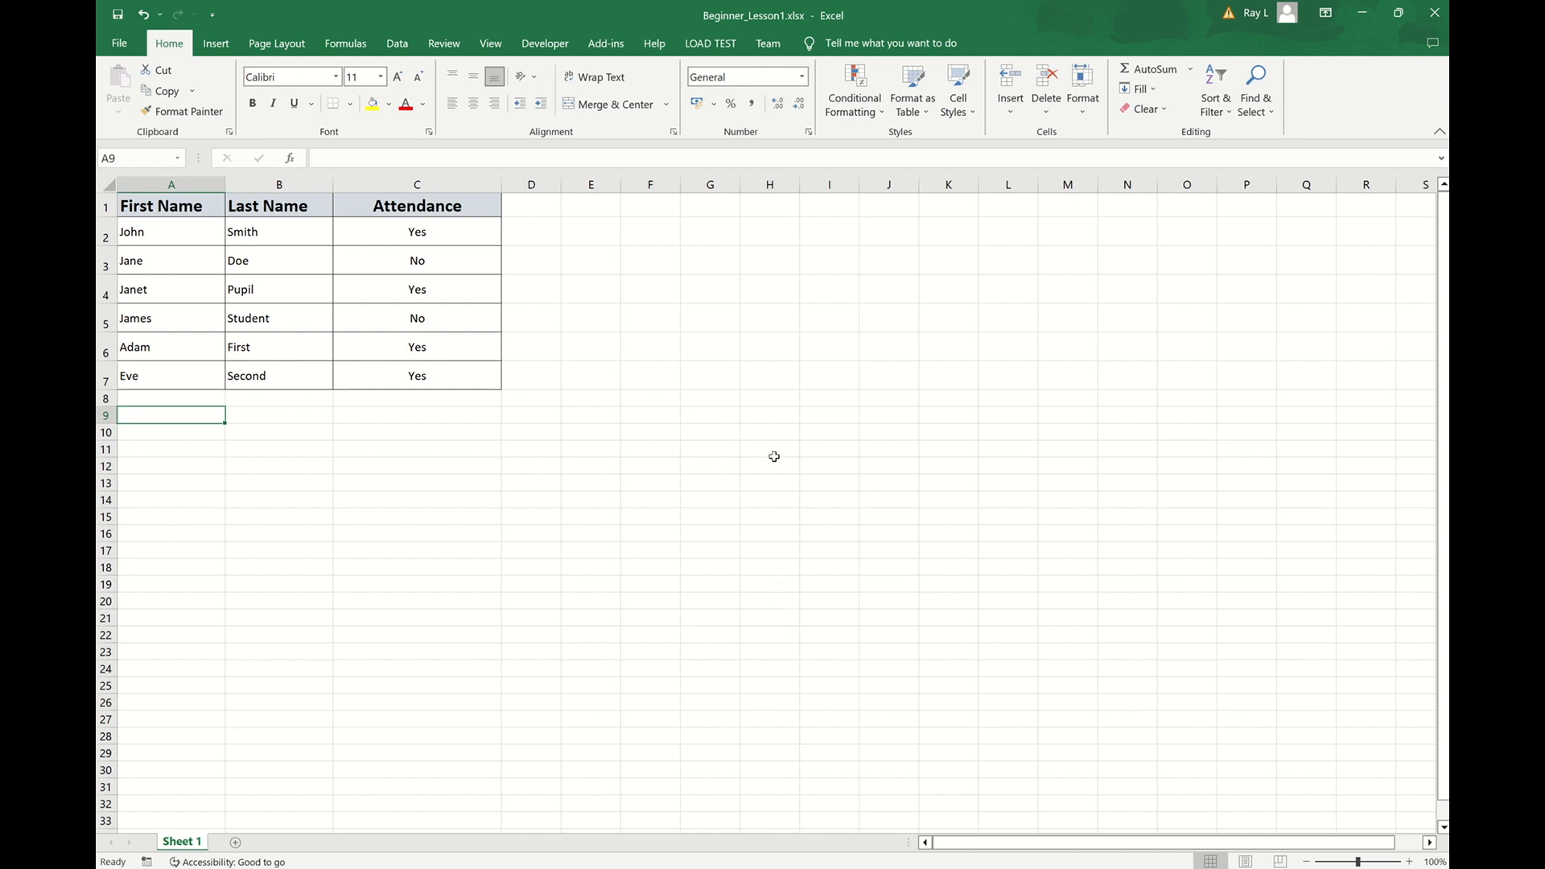
# Step: Enter the heading "Attendance Summary" in F1, beside the attendance table
pyautogui.click(653, 209)
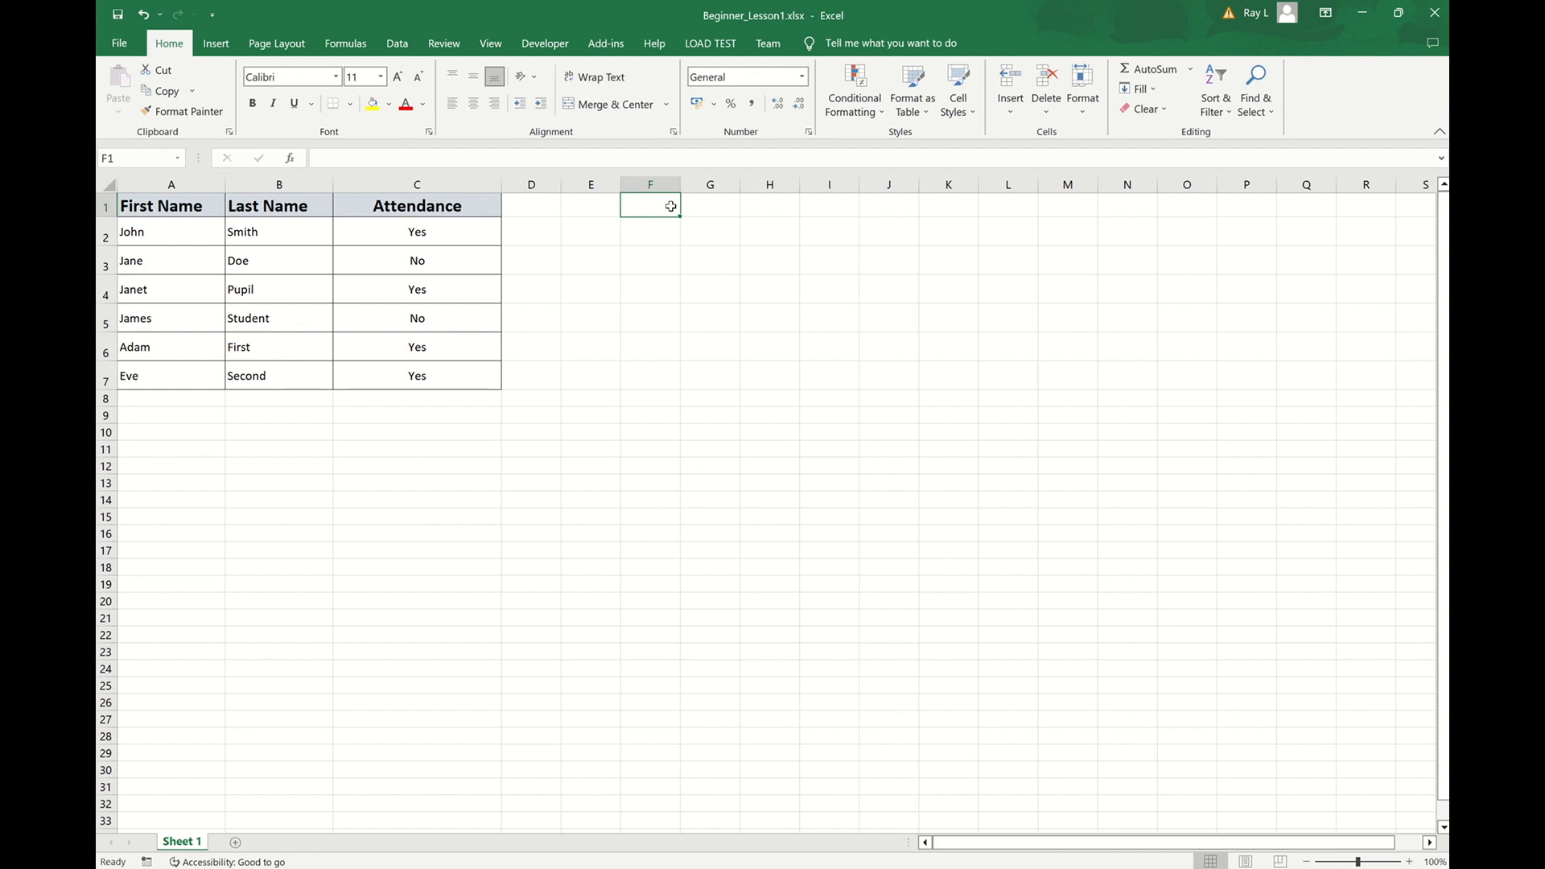
pyautogui.write('Att')
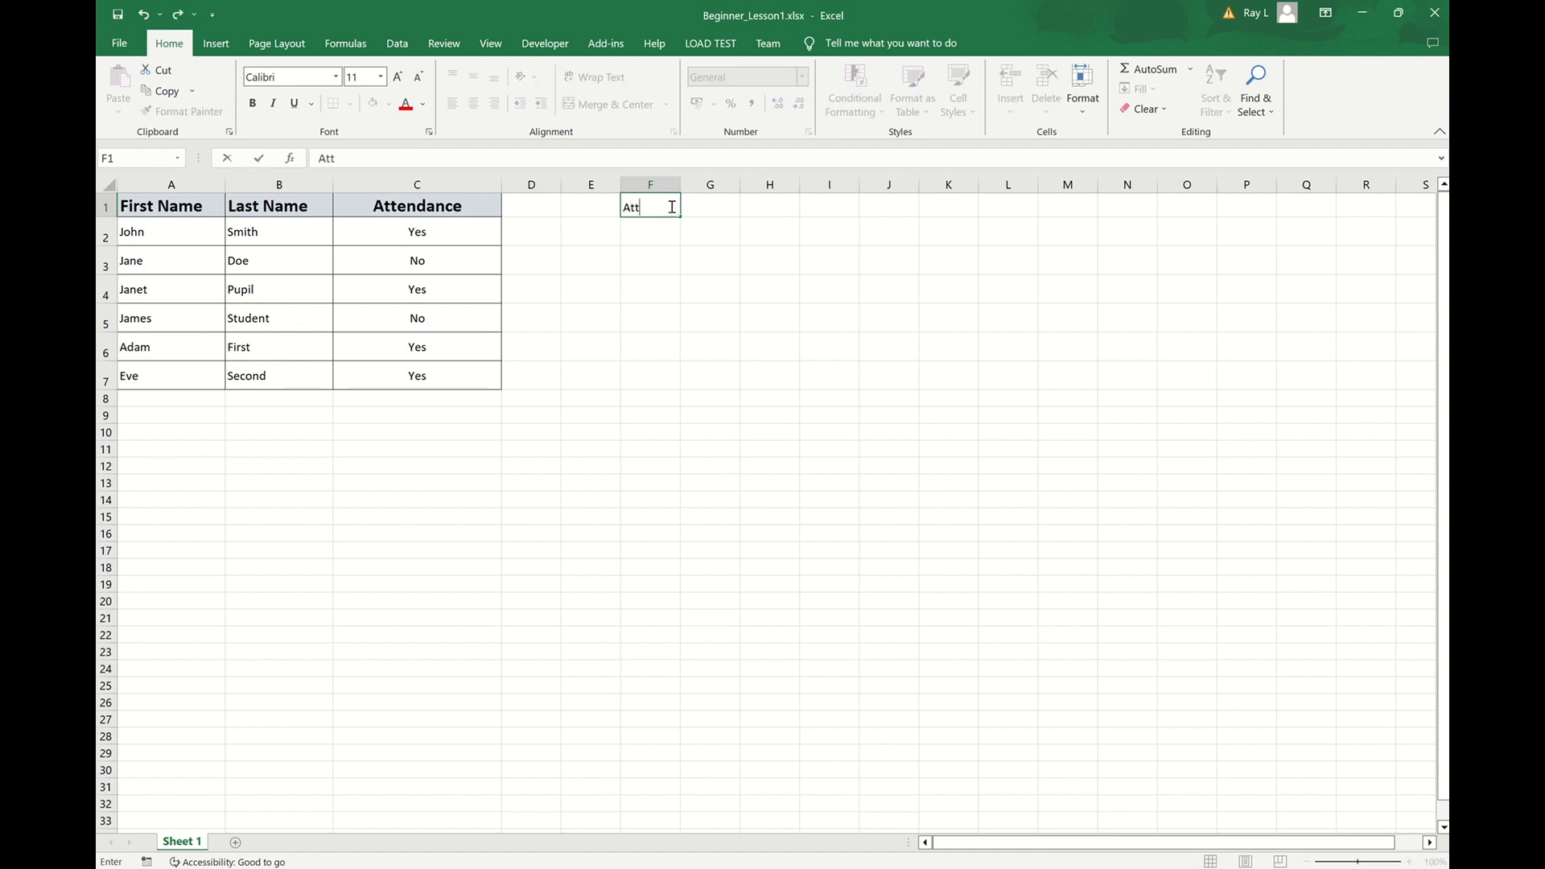
pyautogui.write('endance Summary')
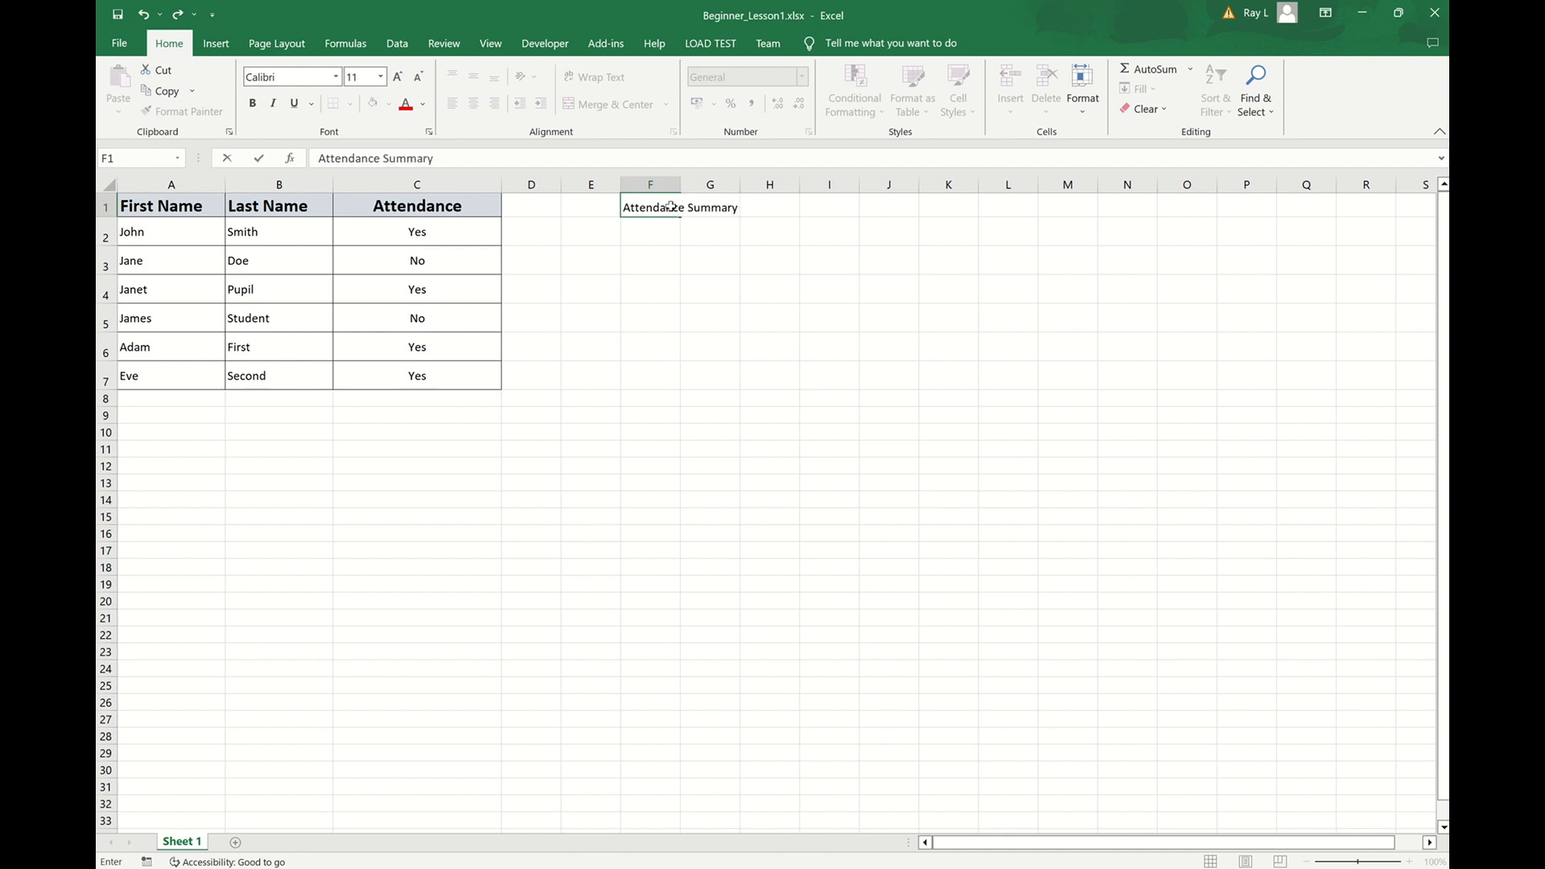
pyautogui.press('Return')
# Step: Label the summary rows by entering "Yes" in E2 and "No" in E3
pyautogui.press('Left')
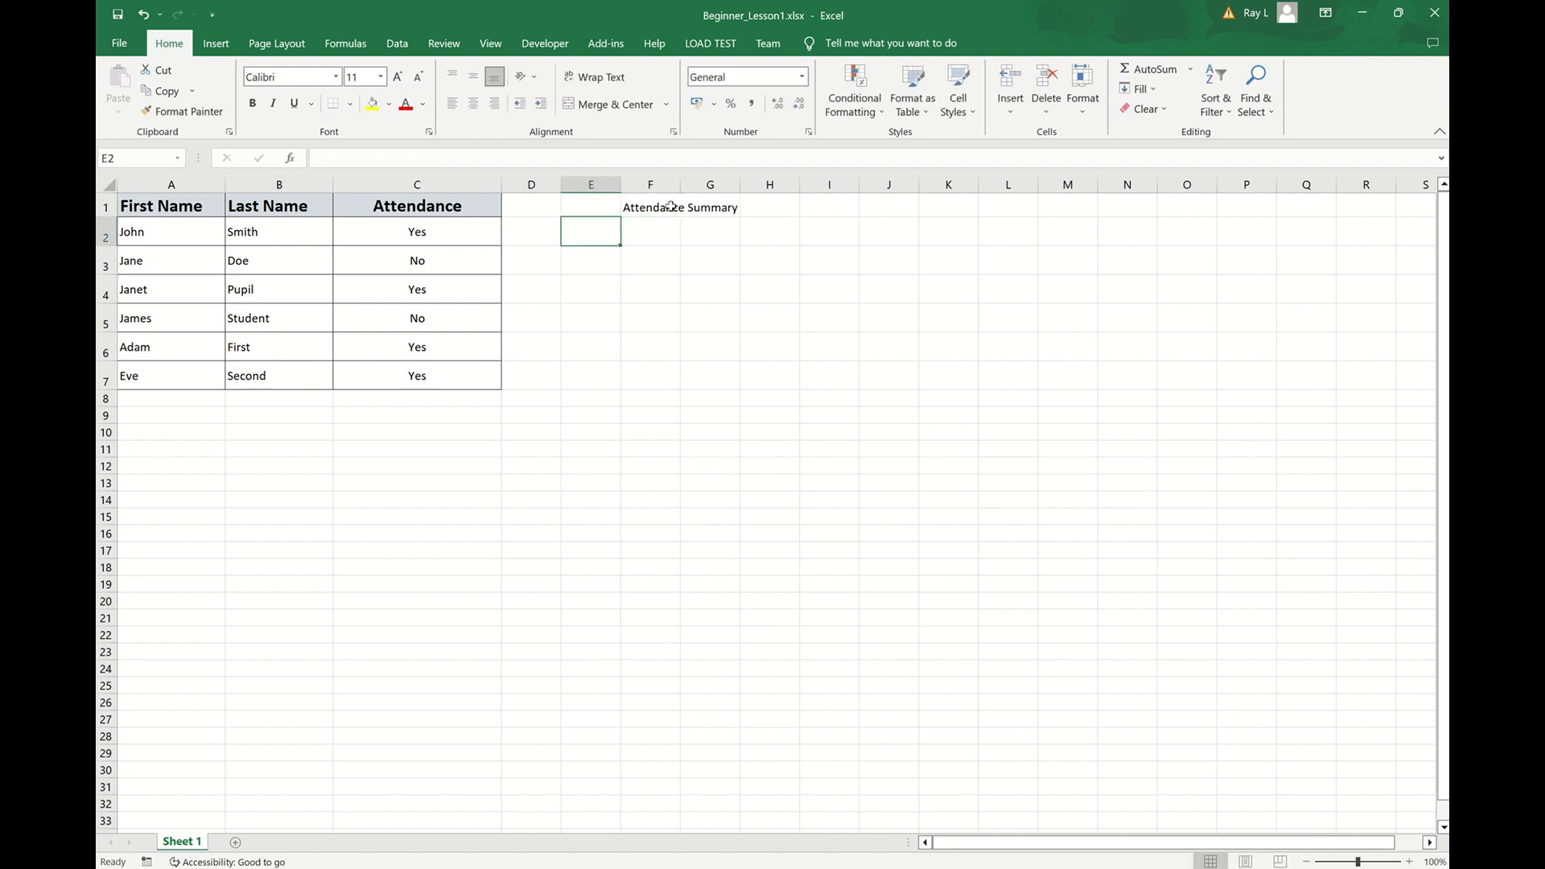
pyautogui.write('Yes')
pyautogui.press('Return')
pyautogui.write('No')
pyautogui.press('Return')
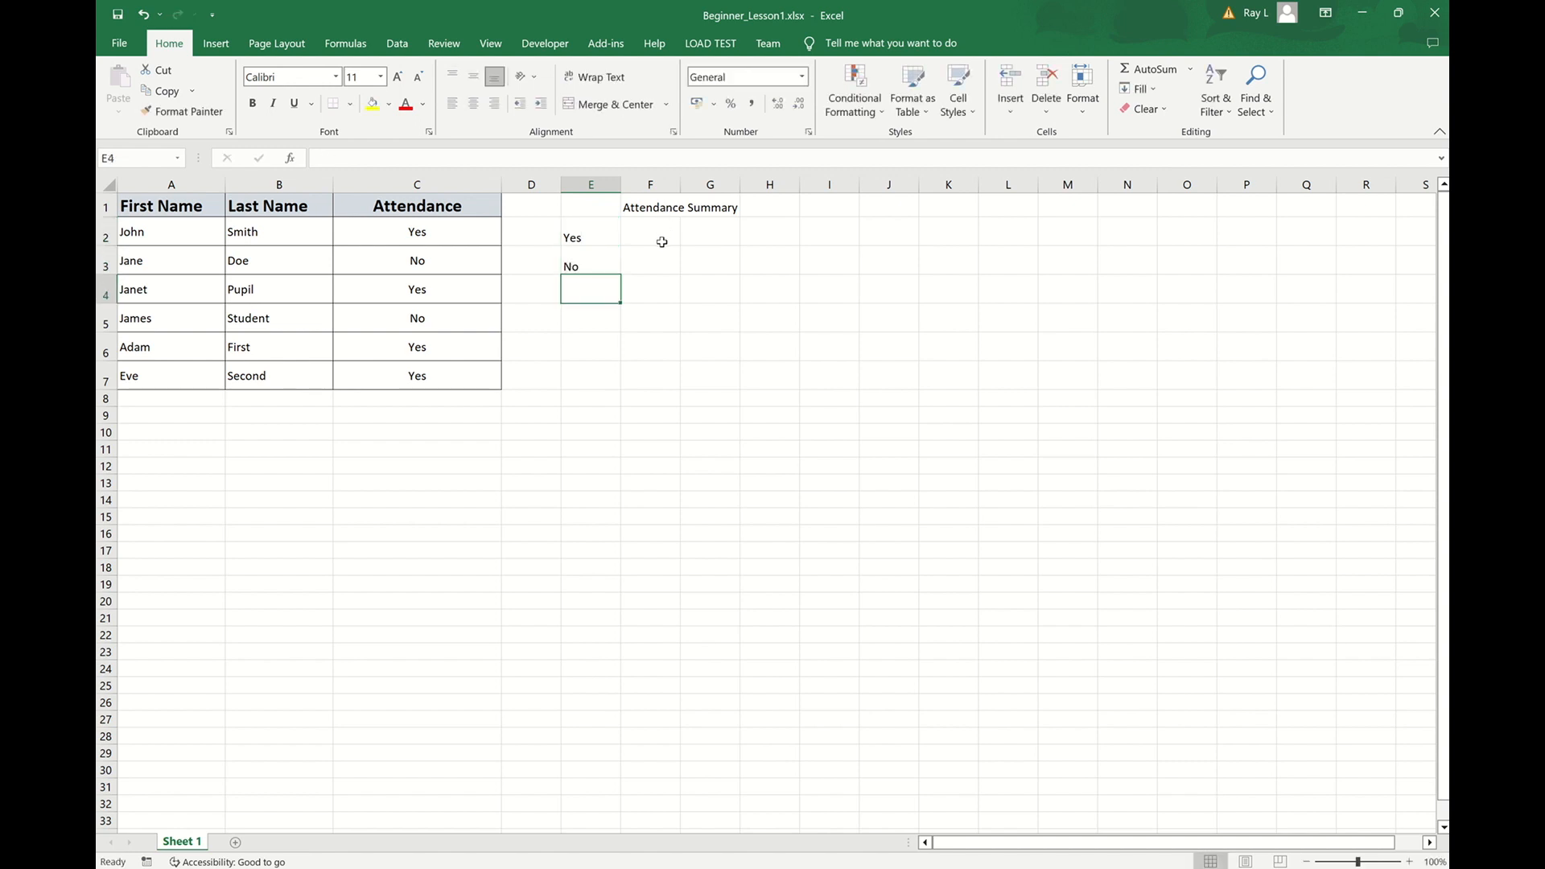
# Step: Enter =COUNTIF(C2:C7,E2) in F2 to count attendance values that match the "Yes" label
pyautogui.click(659, 234)
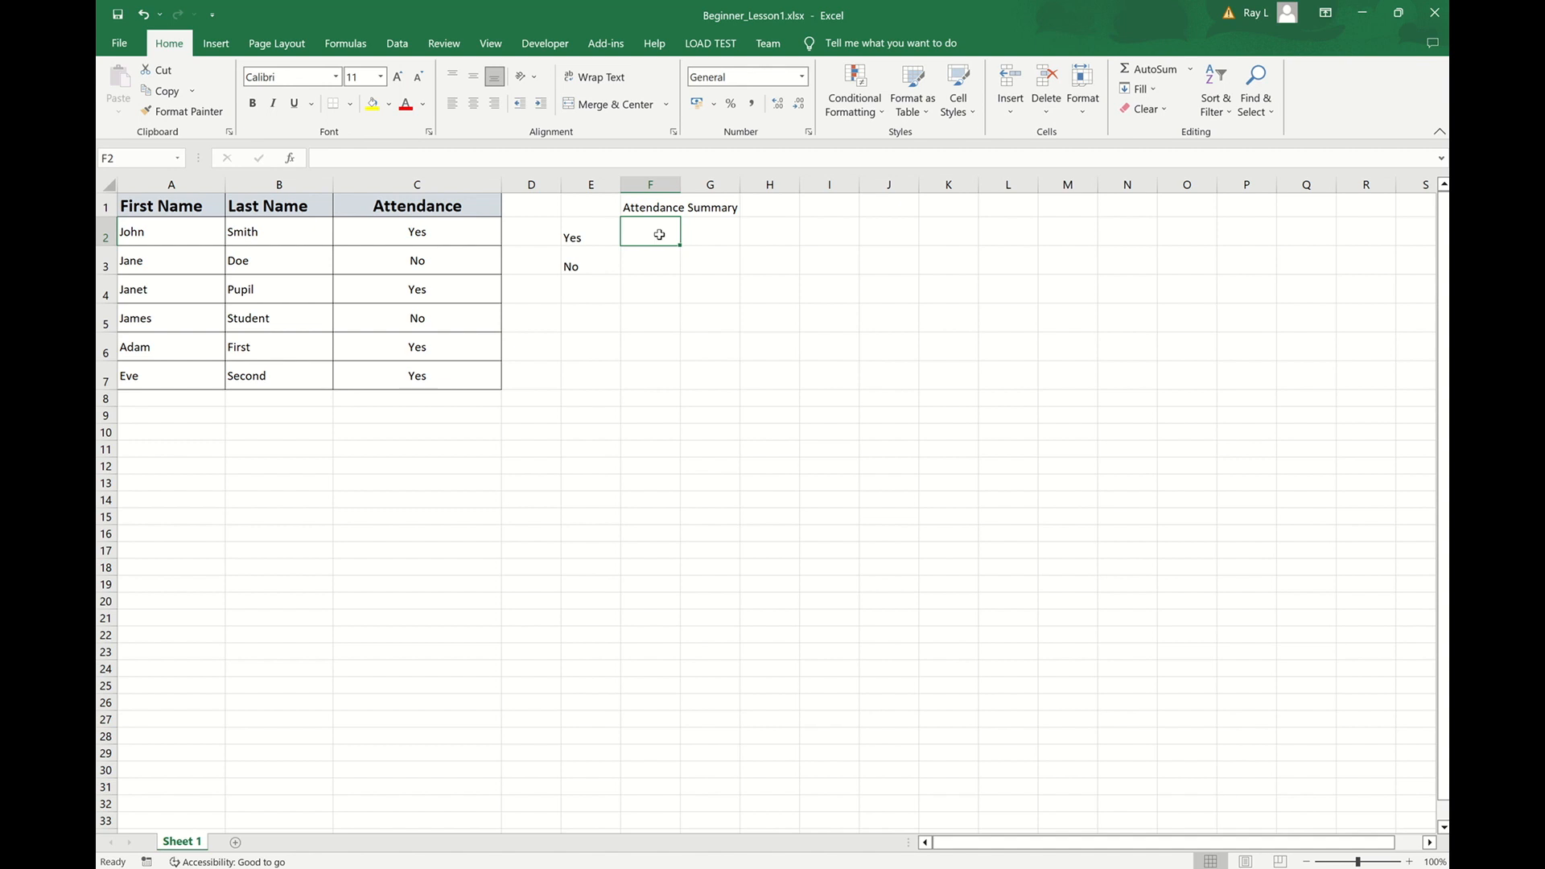
pyautogui.write('=')
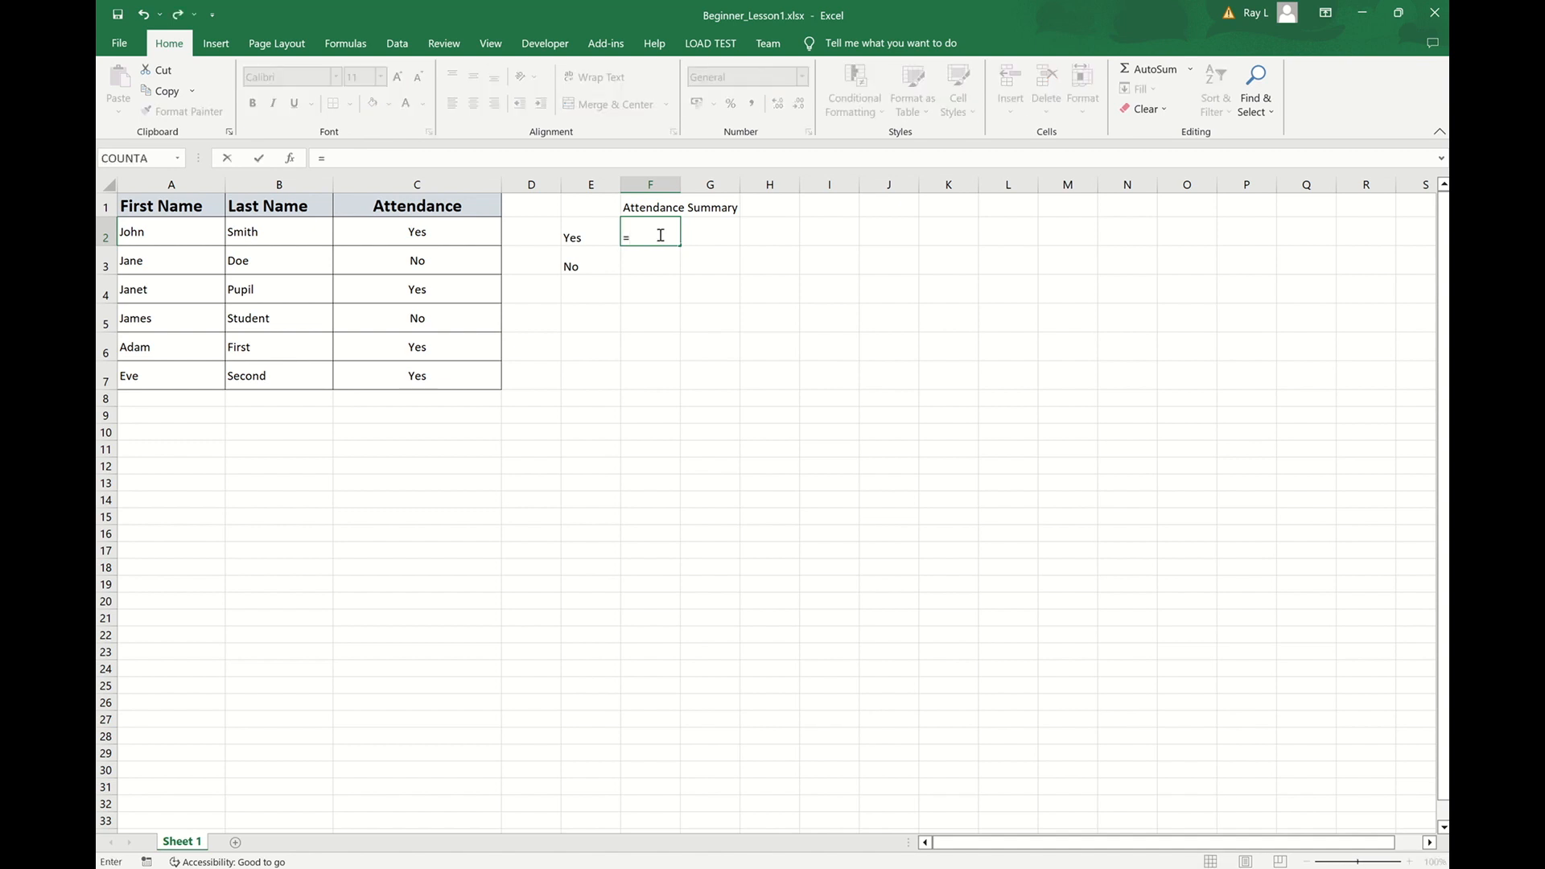
pyautogui.write('countif')
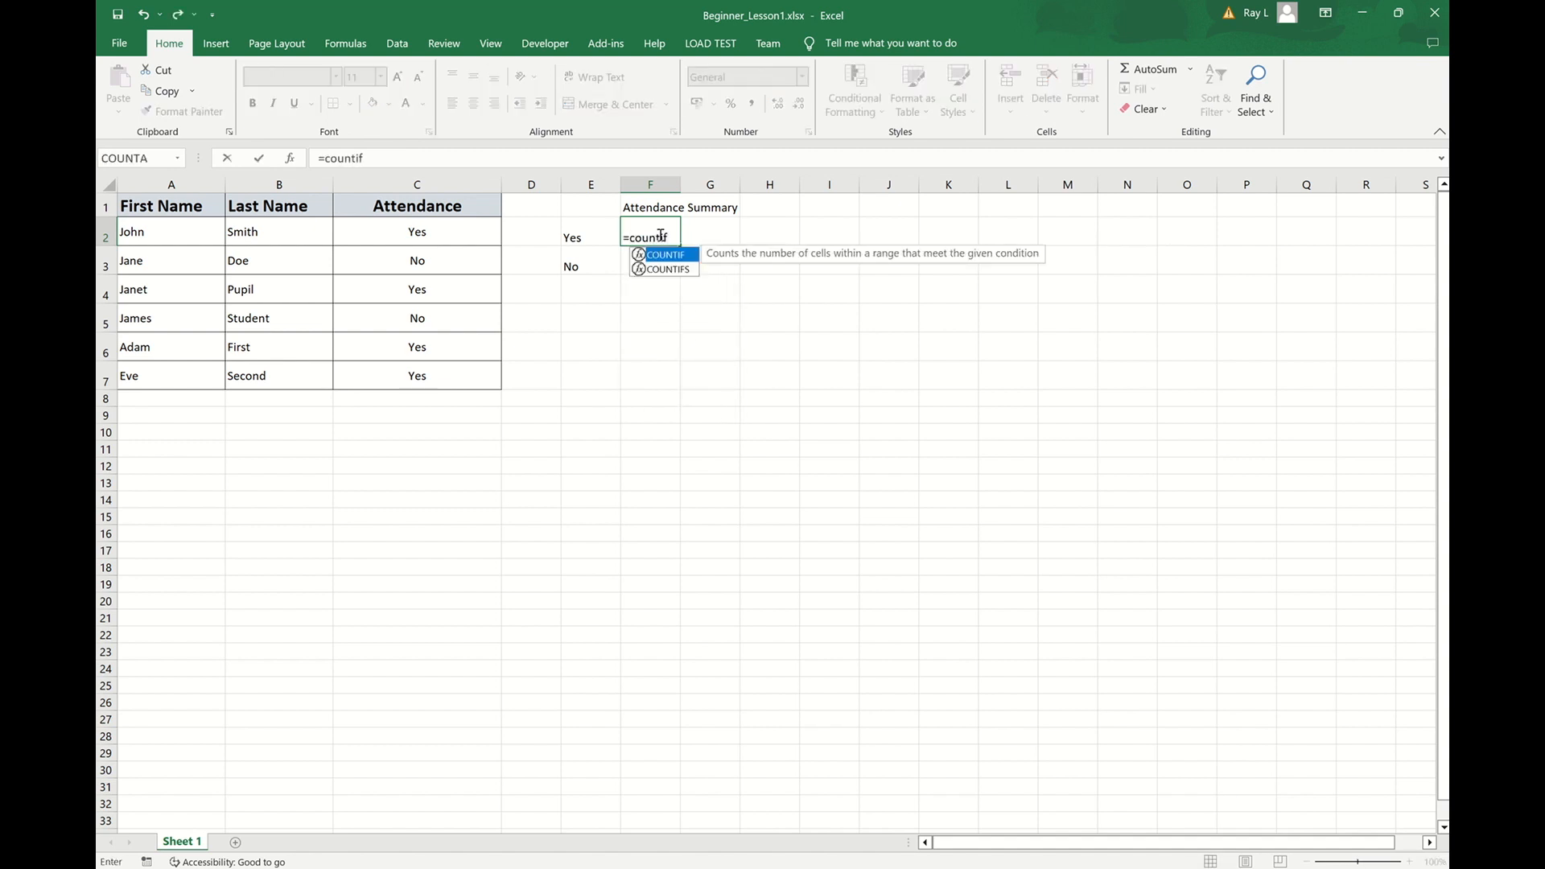
pyautogui.write('(')
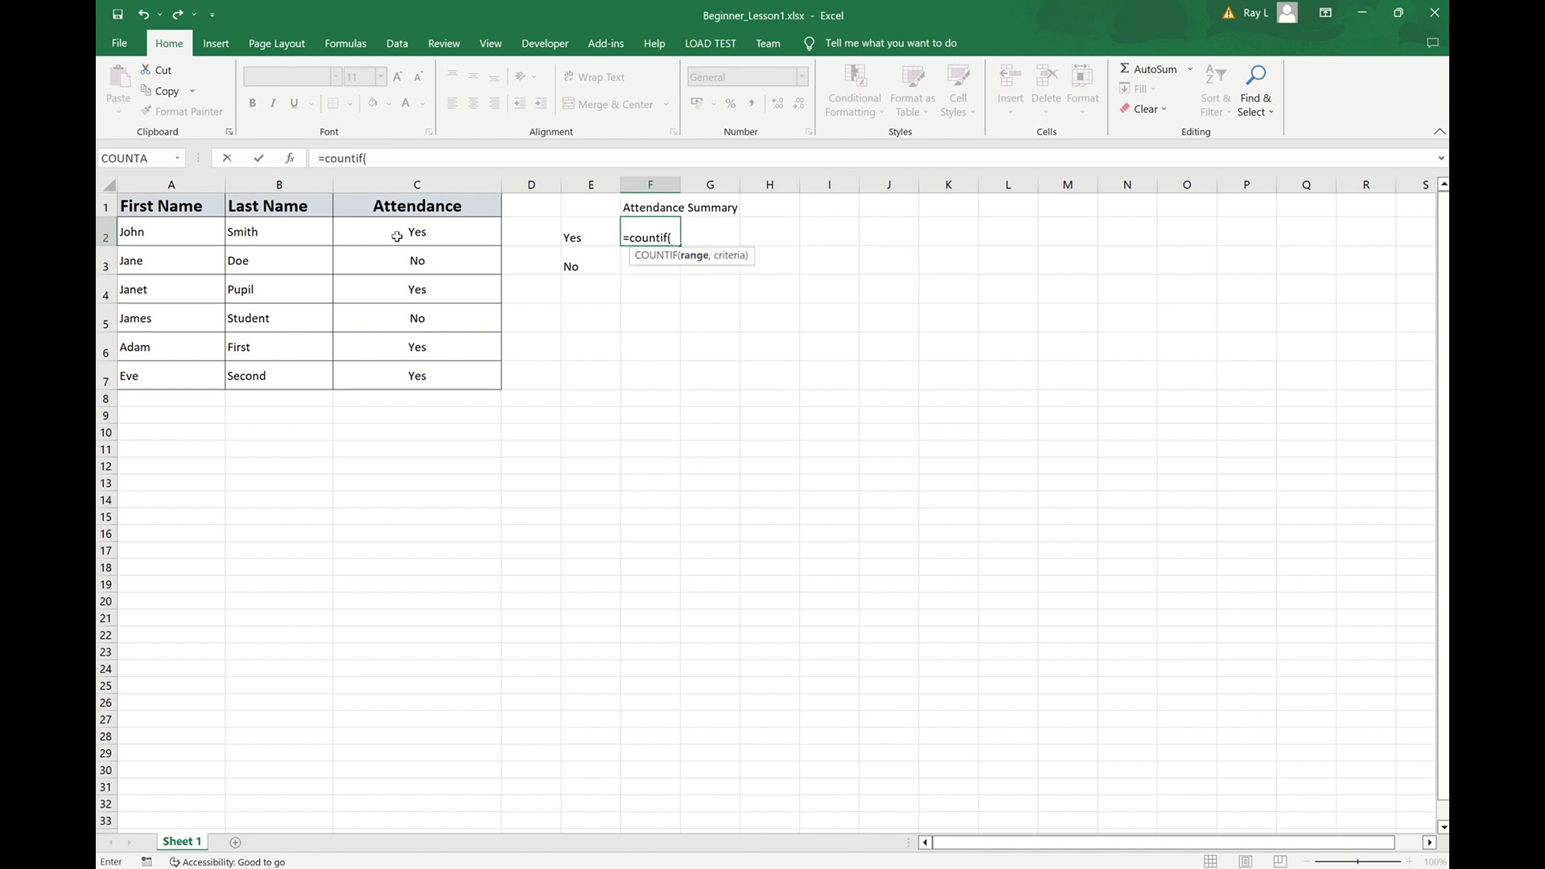
pyautogui.moveTo(412, 232); pyautogui.dragTo(413, 382)
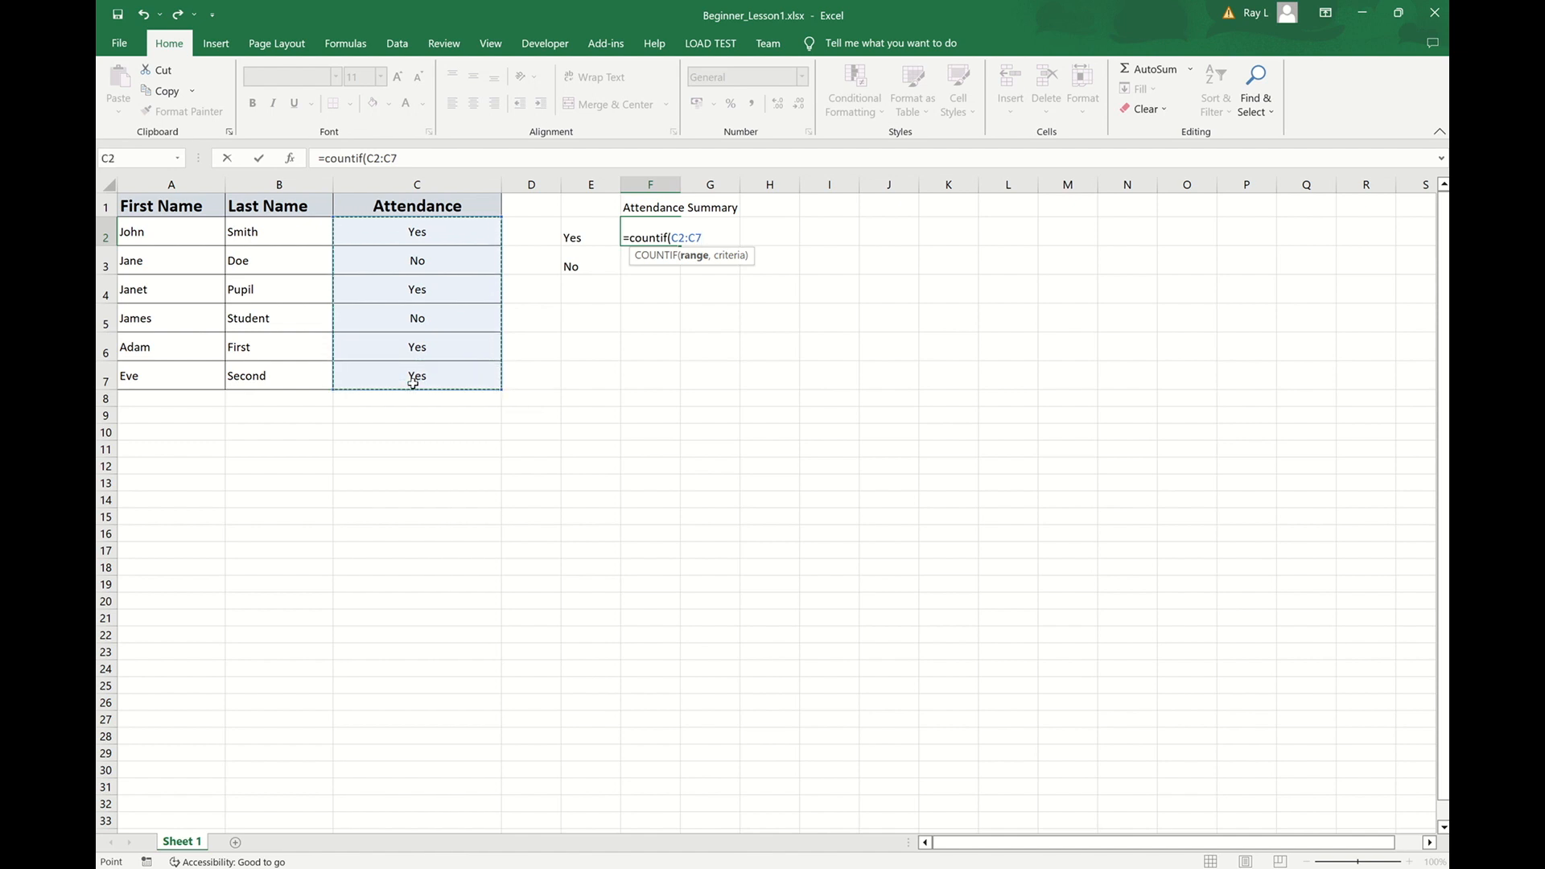
pyautogui.write(',')
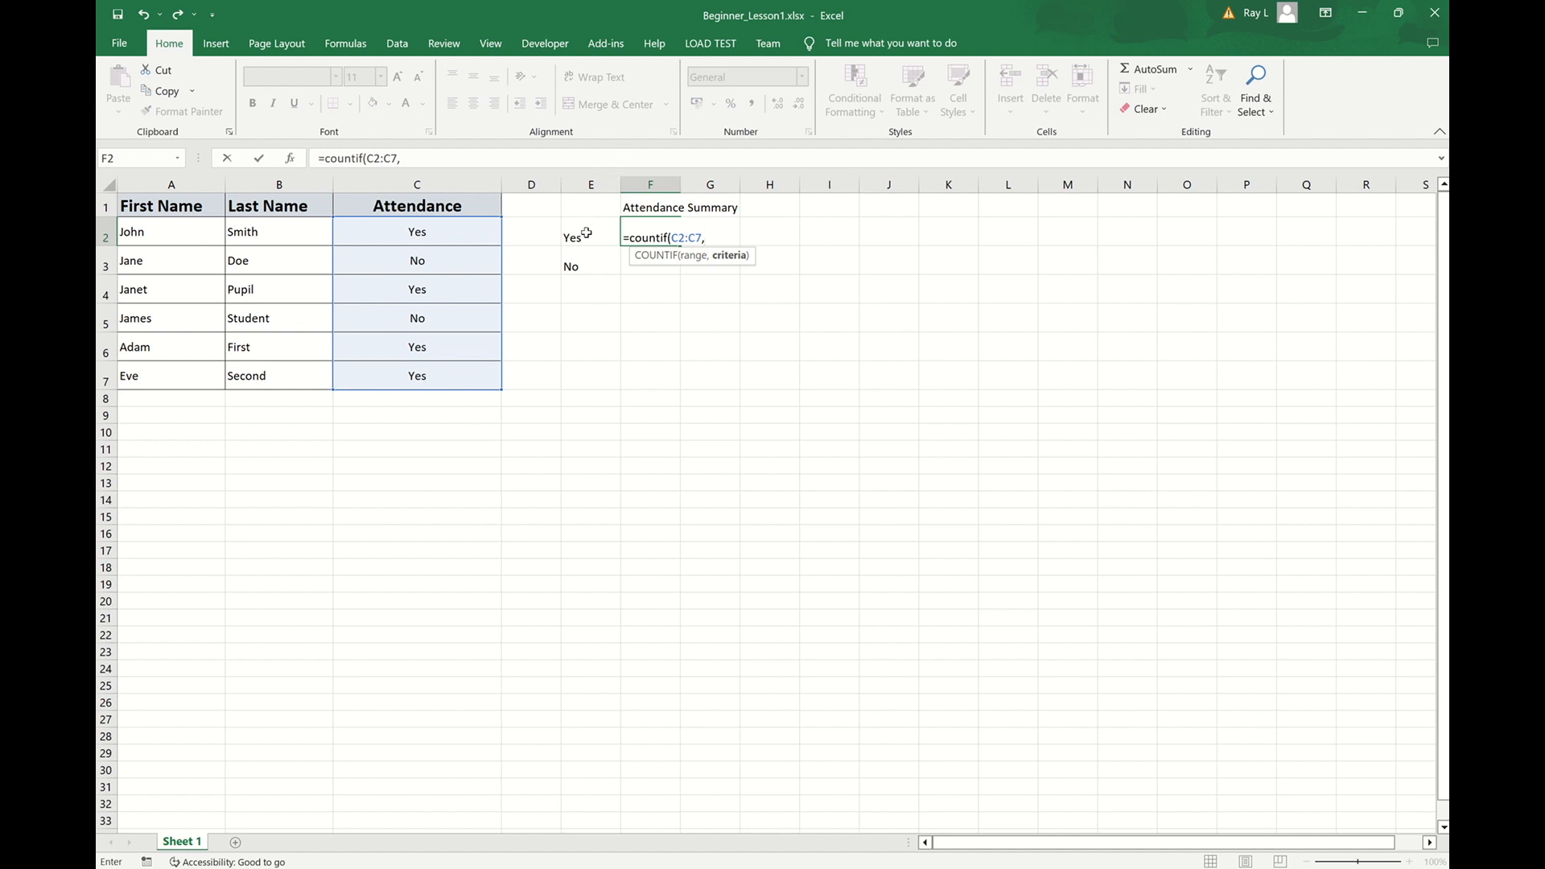
pyautogui.click(586, 234)
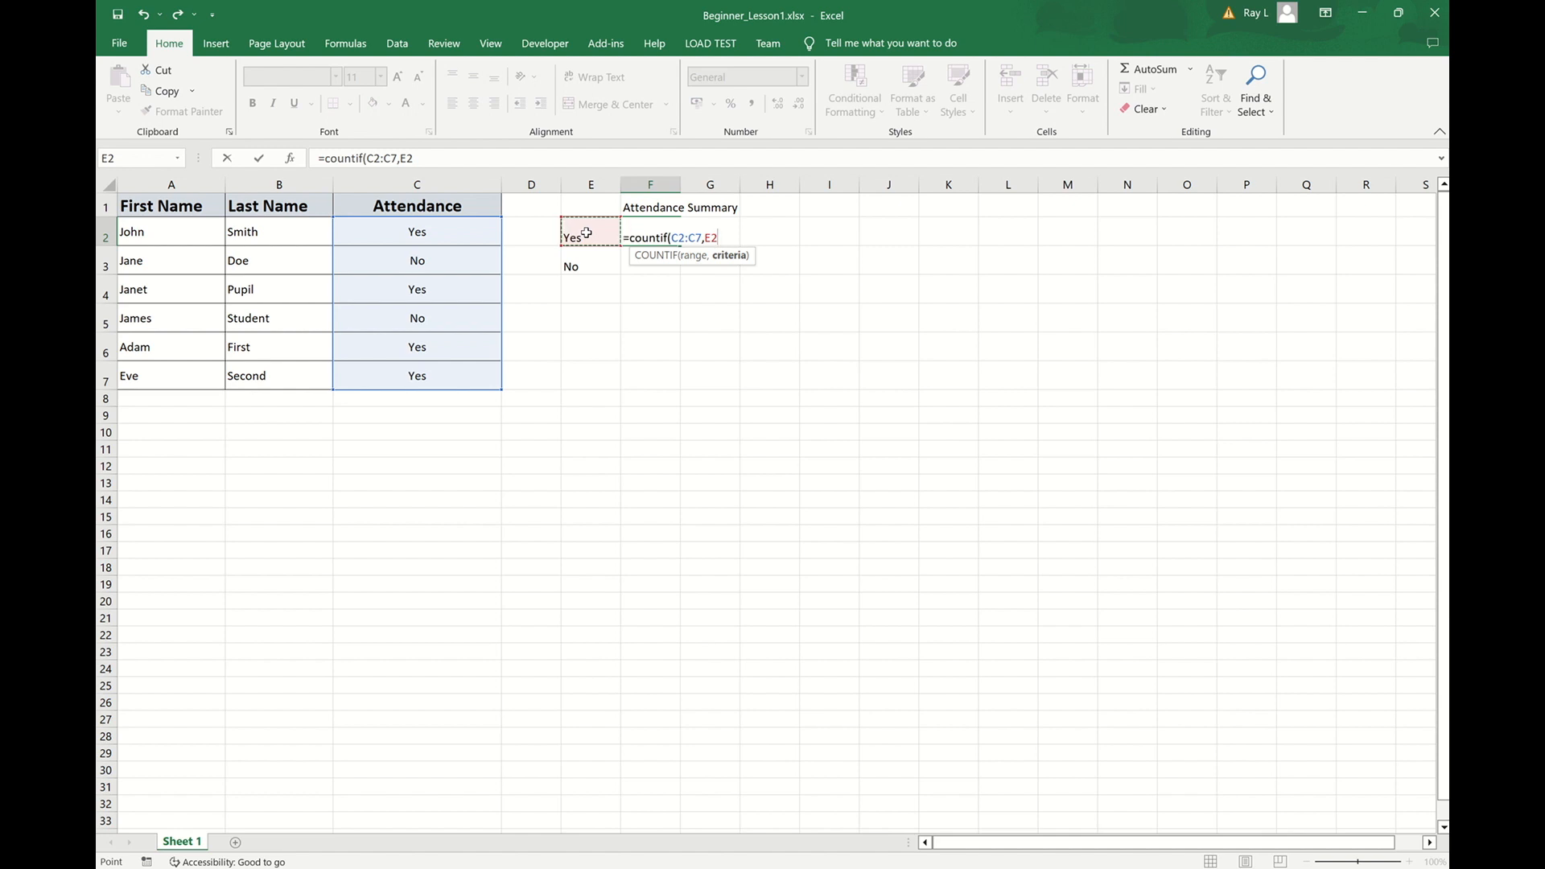
pyautogui.write(')')
pyautogui.hotkey('ctrl', 'Return')
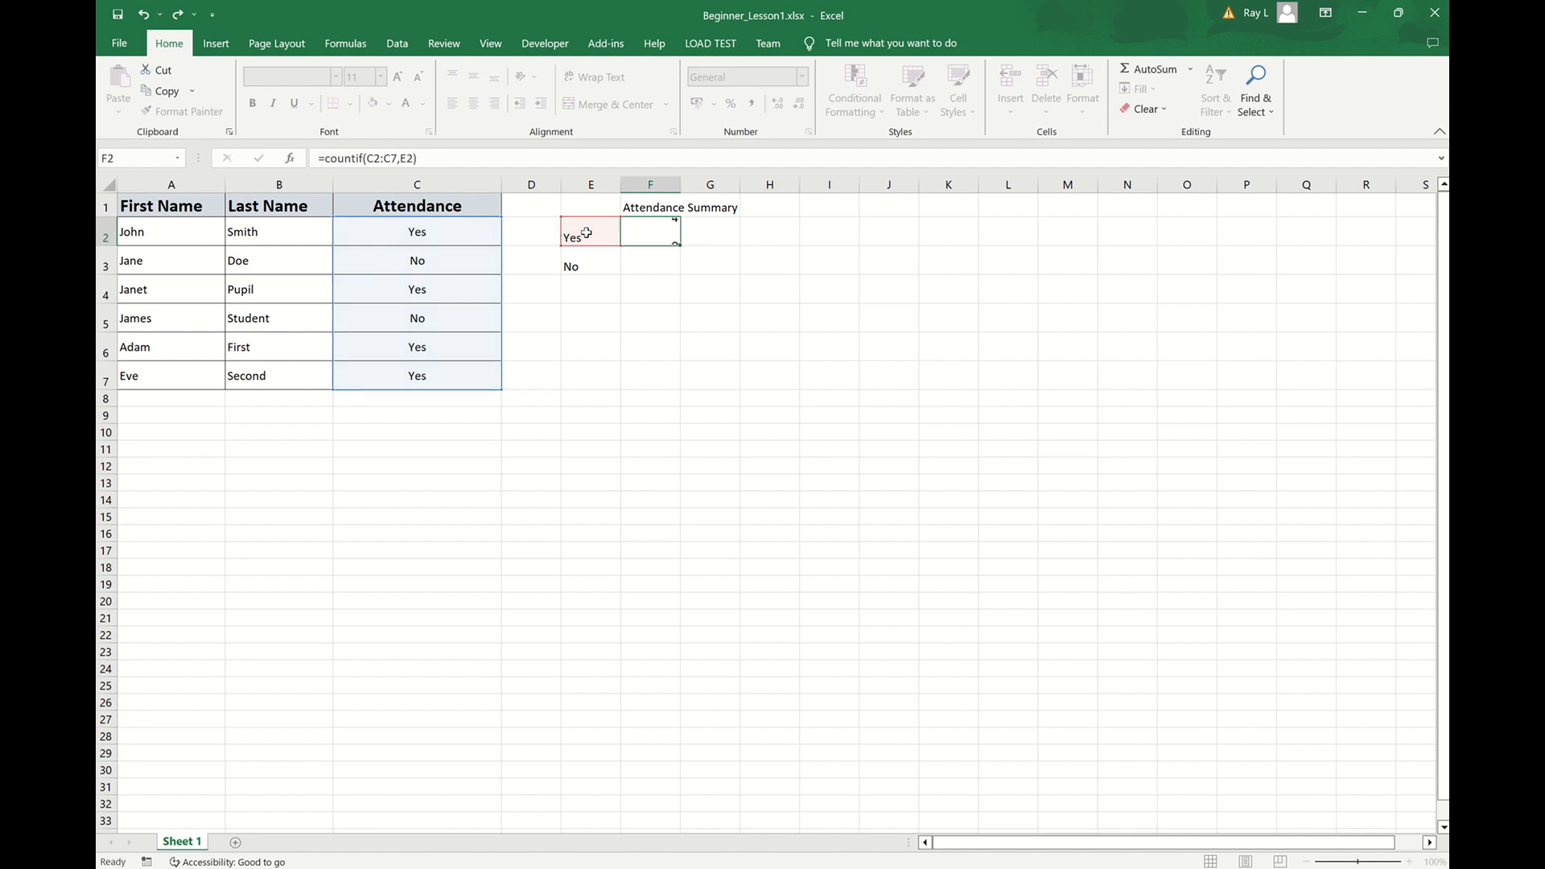
pyautogui.press('Return')
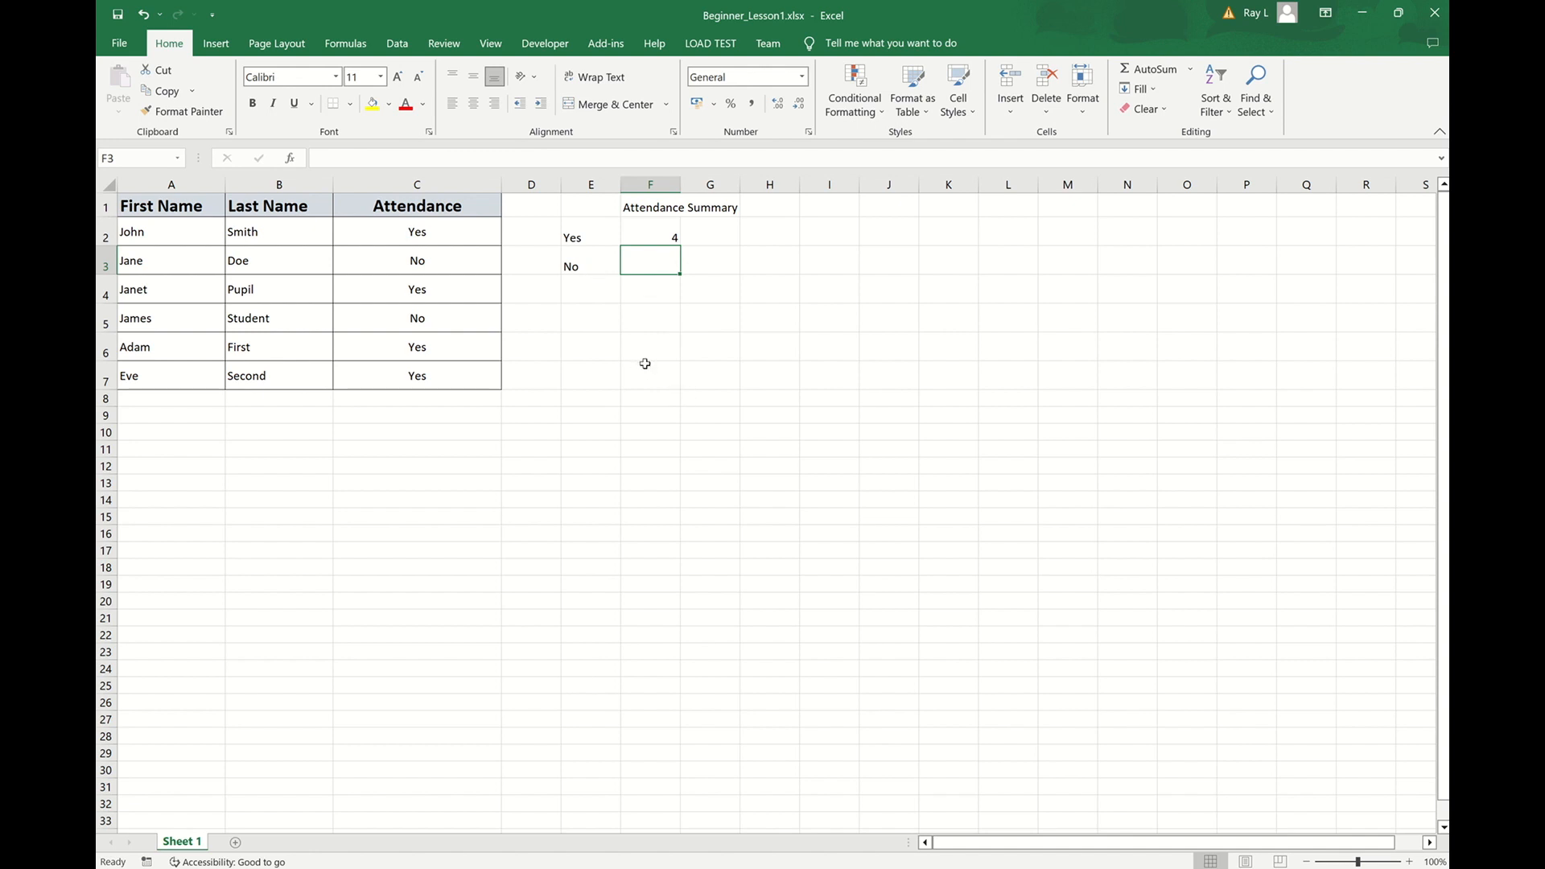
# Step: Fill the COUNTIF formula from F2 down to F3, and open the formula in F3 to check its references
pyautogui.click(660, 233)
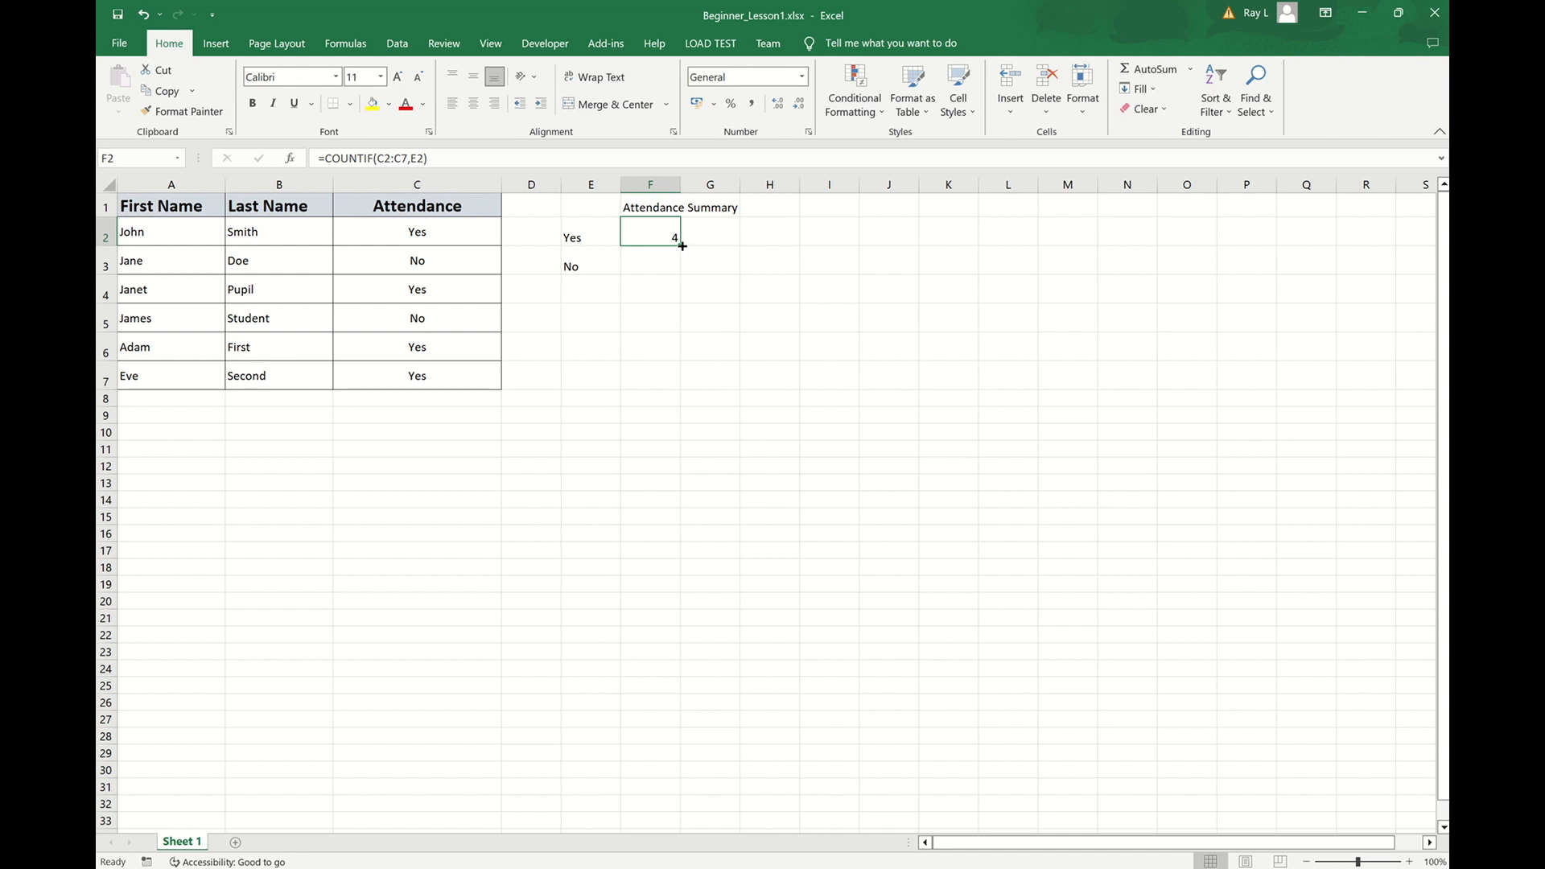
pyautogui.moveTo(681, 245); pyautogui.dragTo(681, 275)
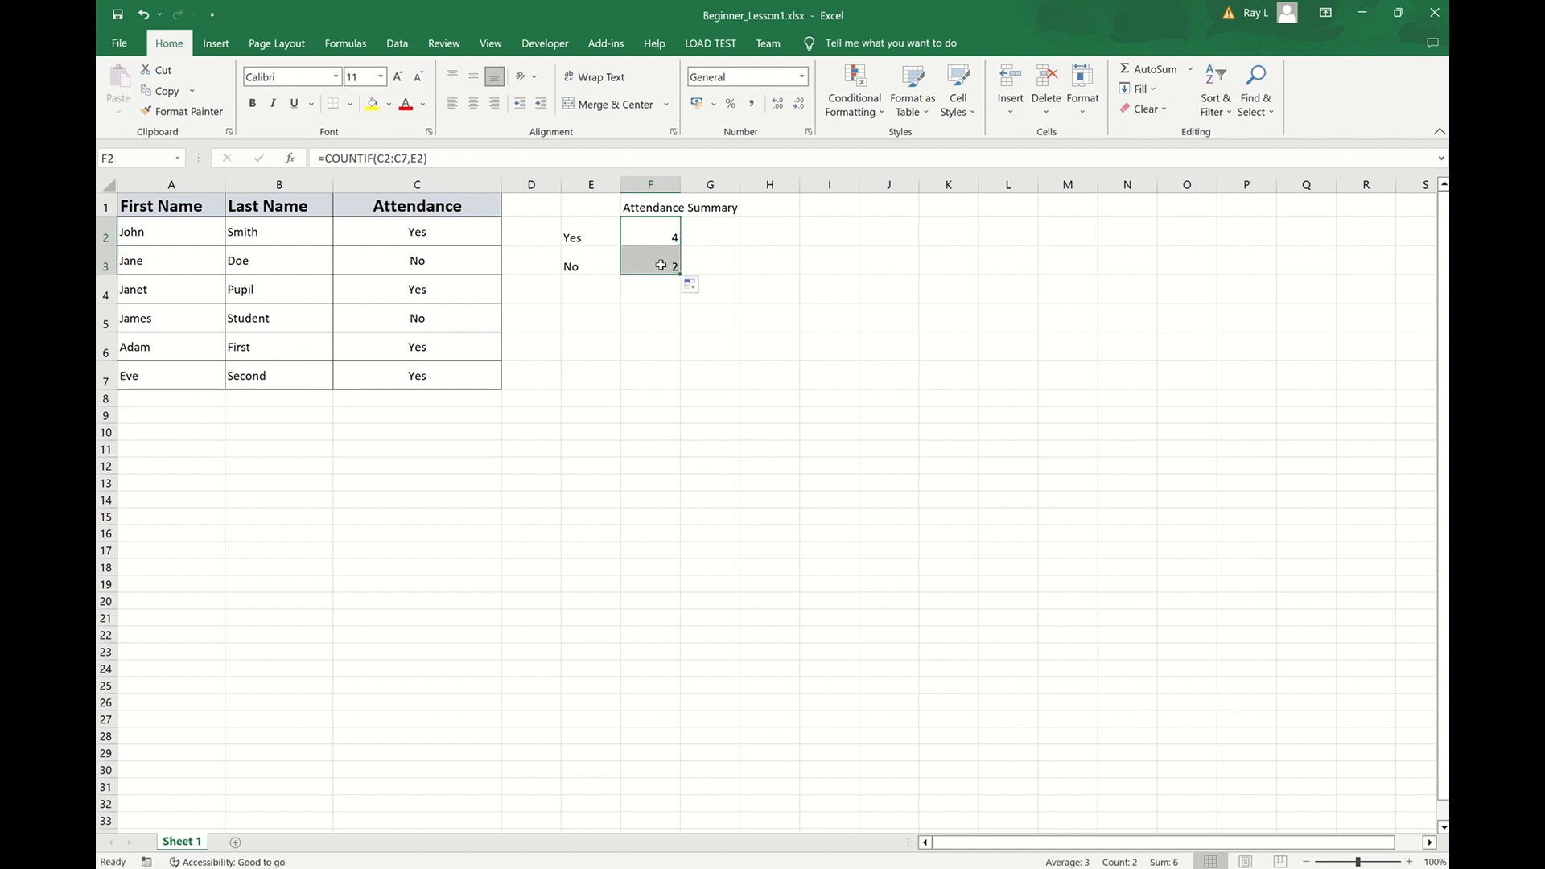
pyautogui.click(659, 263)
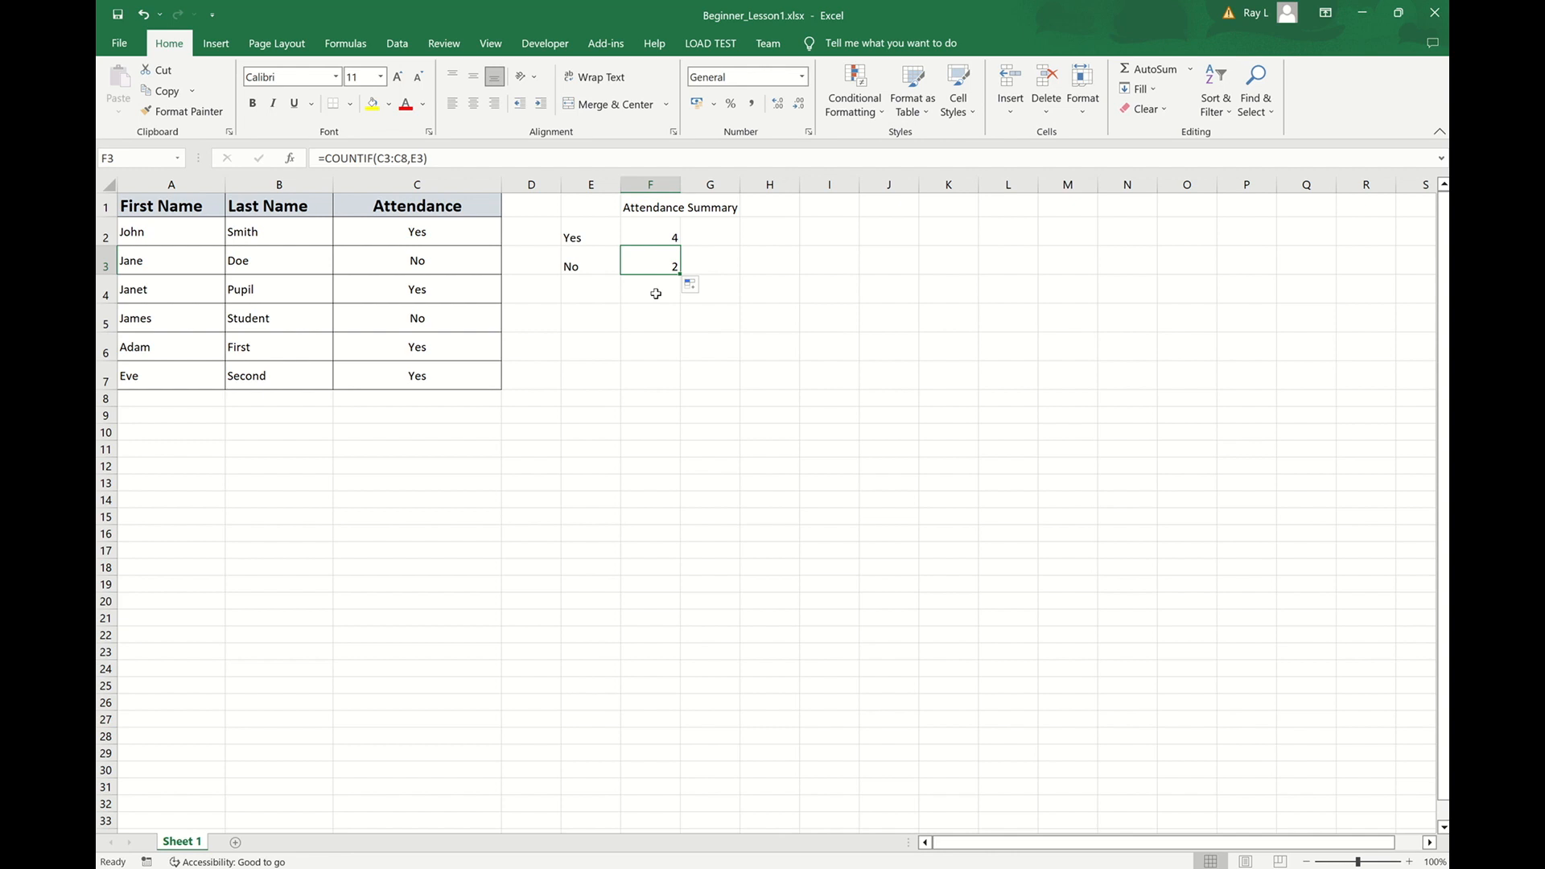
pyautogui.click(378, 155)
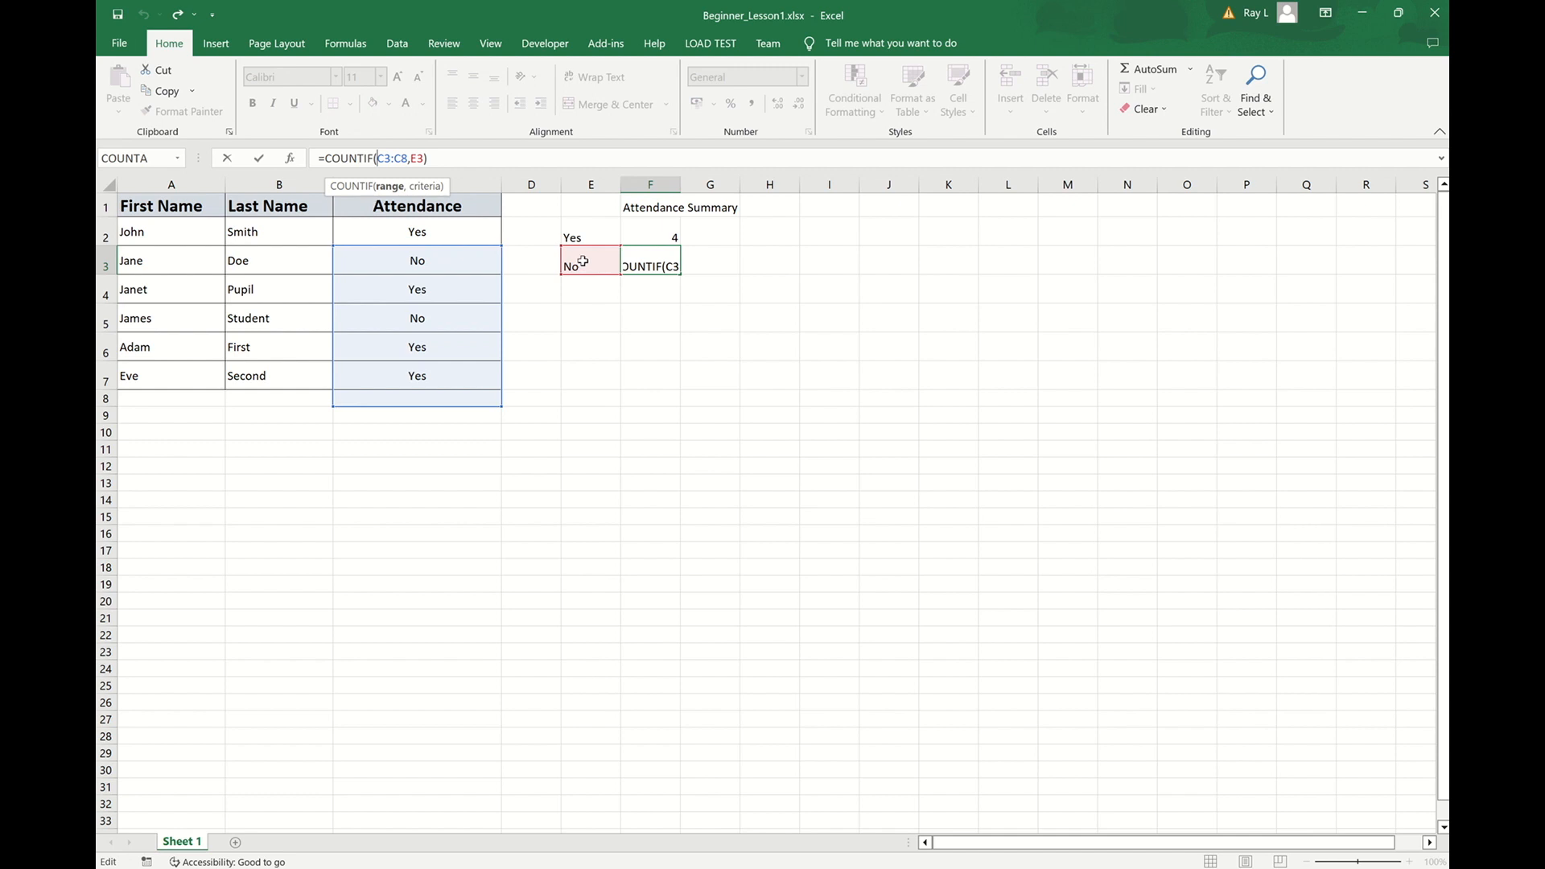
# Step: Make the references in F2's formula absolute so it reads =COUNTIF($C$2:$C$7,$E$2)
pyautogui.press('Return')
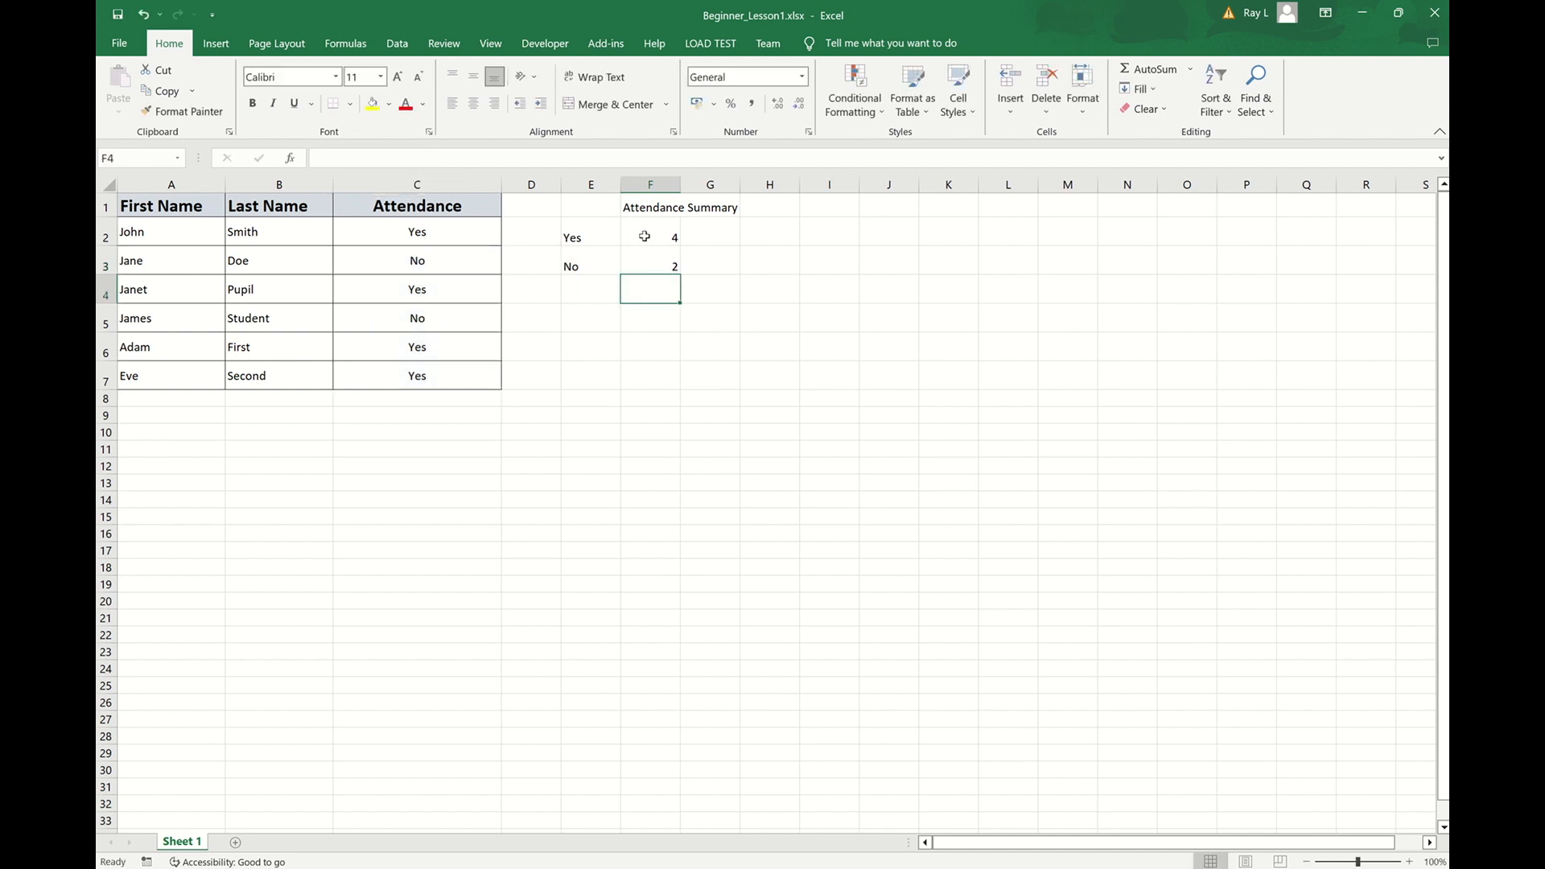
pyautogui.click(653, 232)
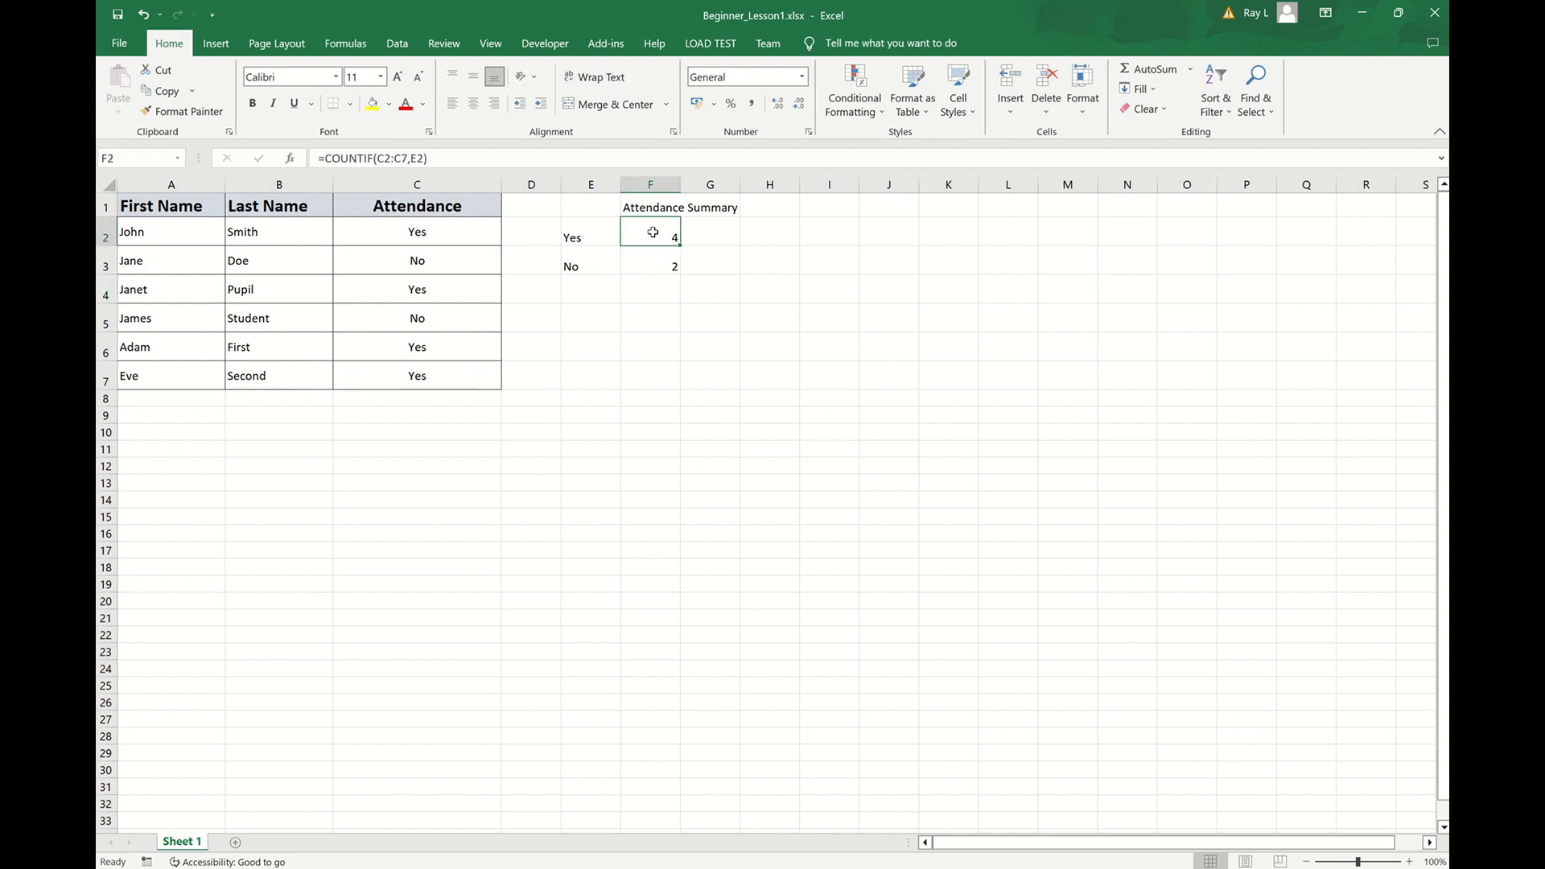
pyautogui.click(378, 158)
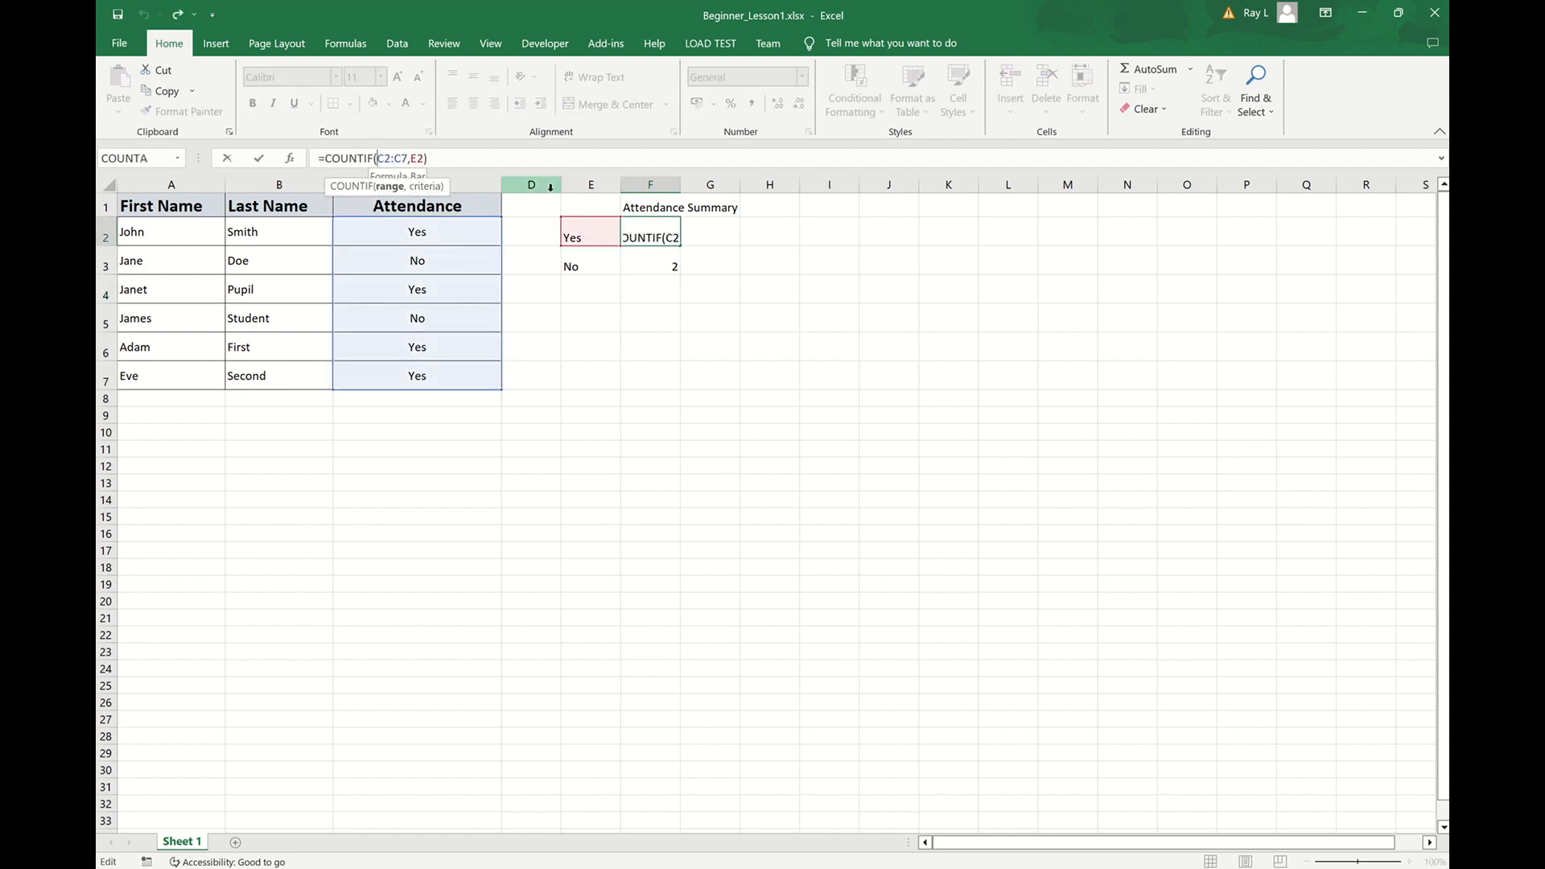
pyautogui.write('$C')
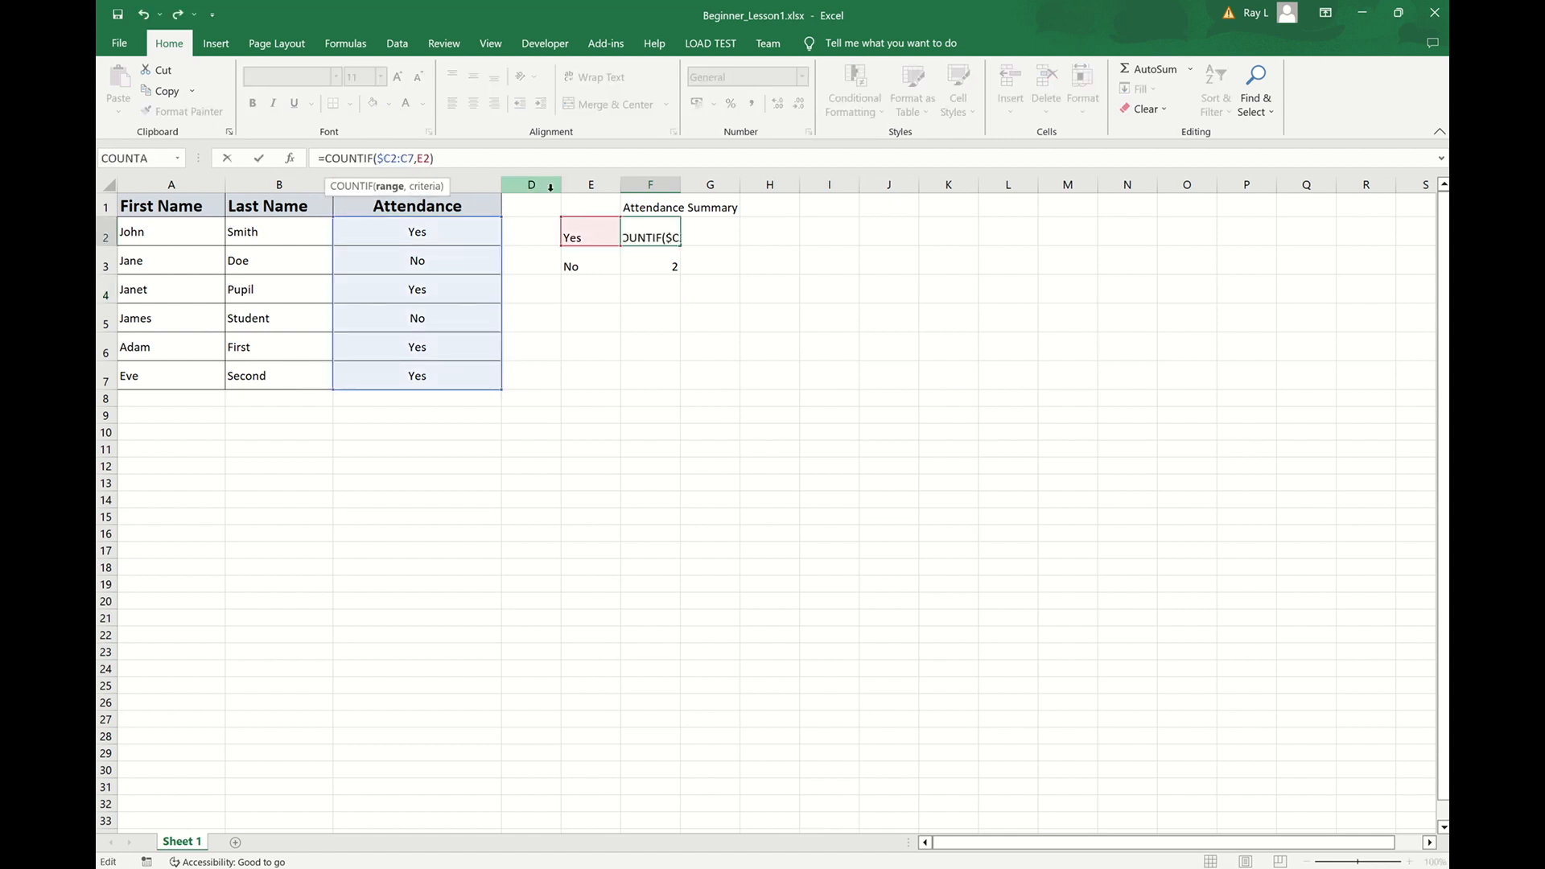
pyautogui.write('$2:$C$')
pyautogui.press('Right')
pyautogui.press('Right')
pyautogui.write('$')
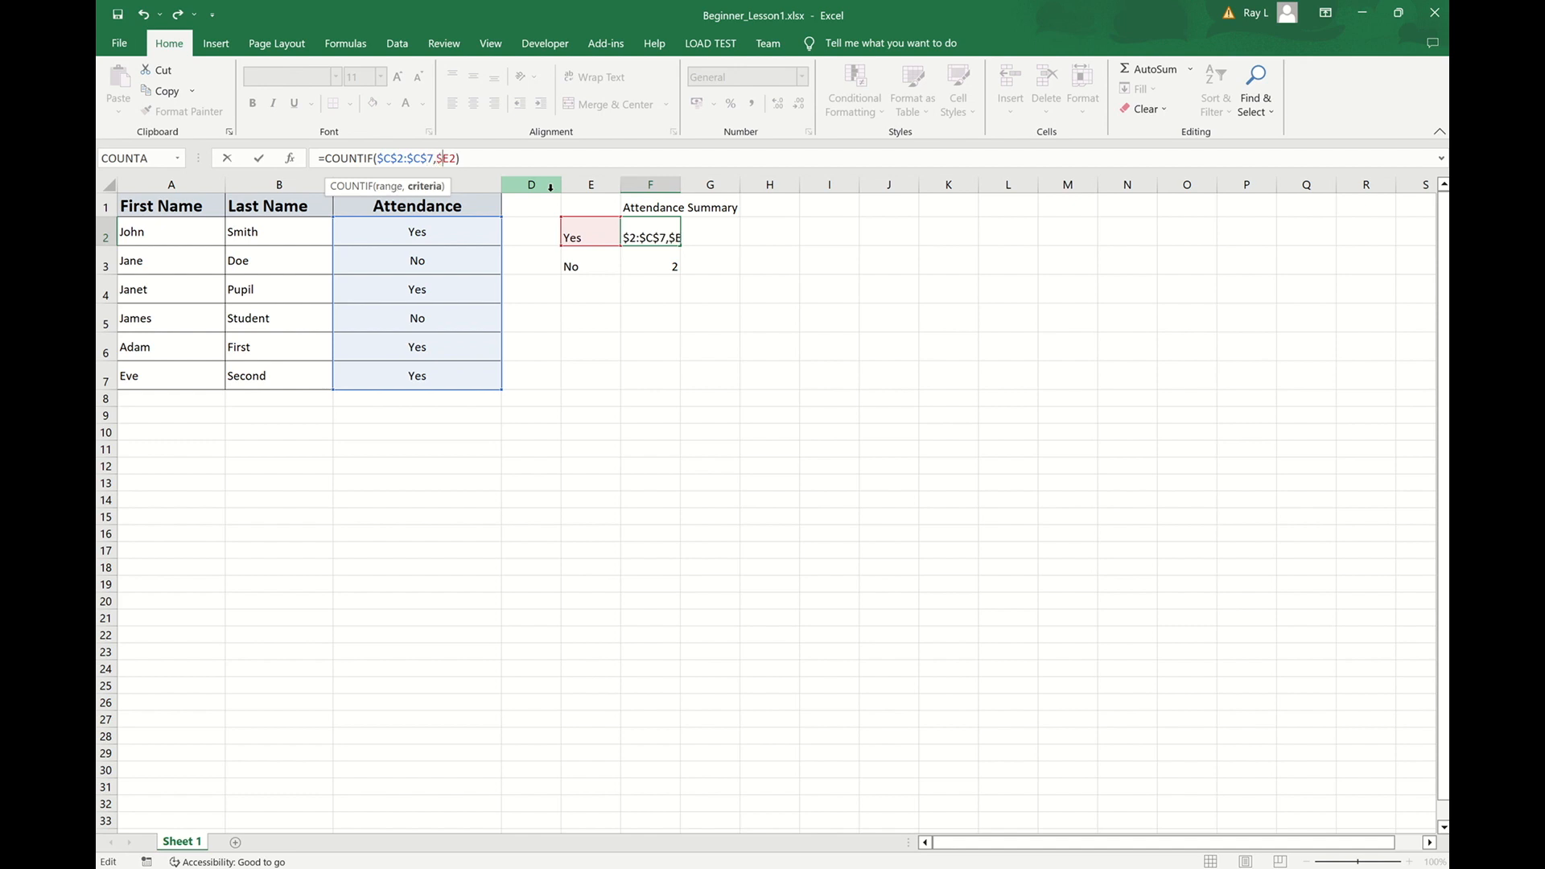
pyautogui.press('Right')
pyautogui.write('$')
pyautogui.press('Right')
pyautogui.press('Right')
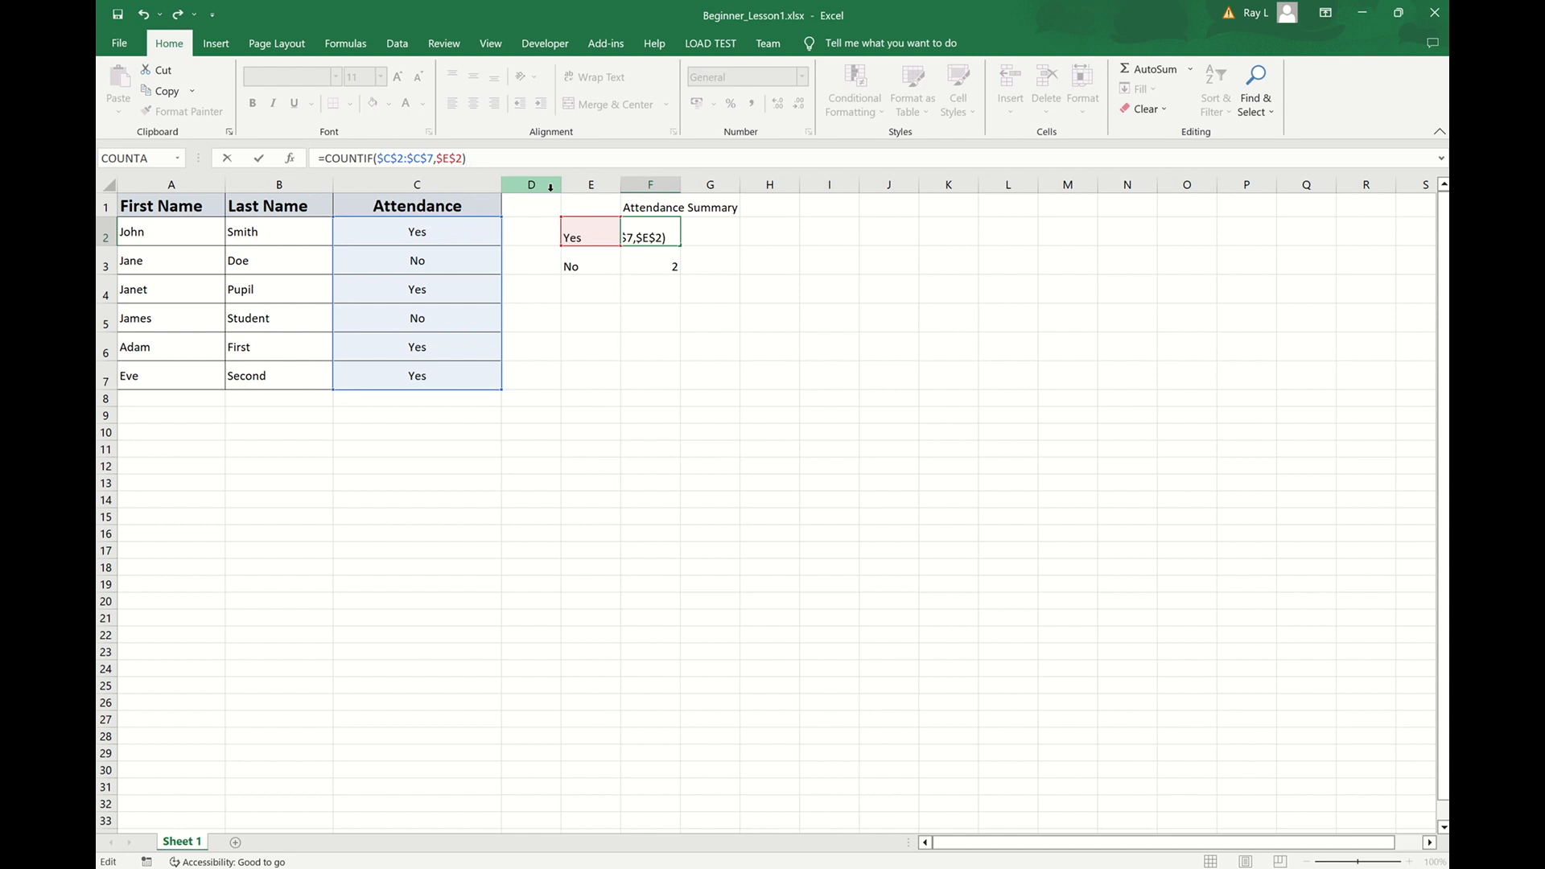
pyautogui.press('Return')
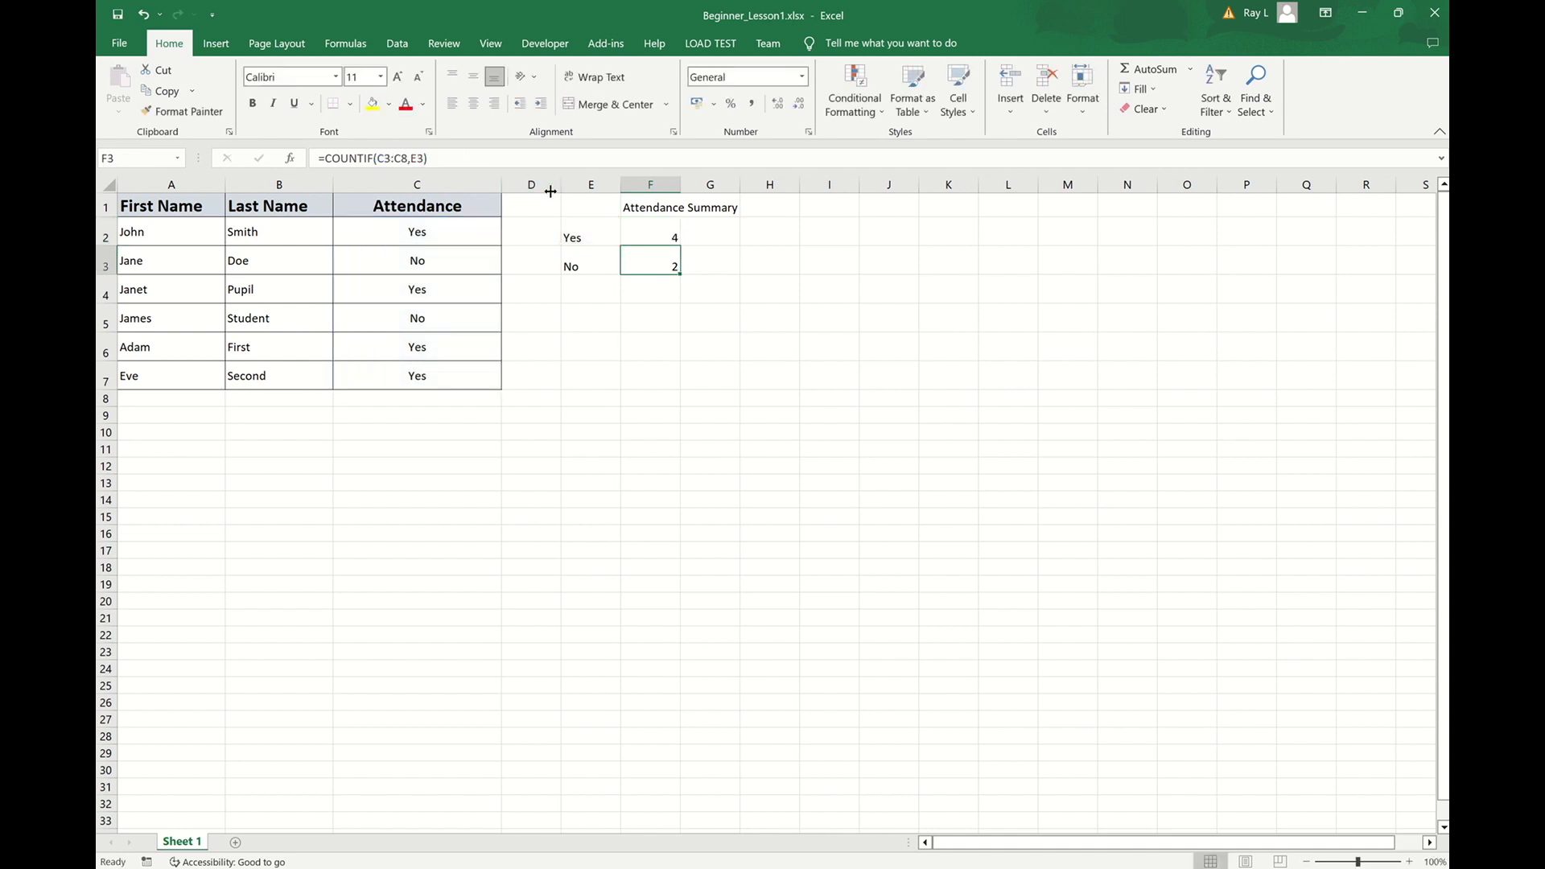
# Step: Fill the absolute COUNTIF formula from F2 down to F3, and change the criteria reference in F3 to $E$3
pyautogui.click(665, 236)
pyautogui.moveTo(679, 242); pyautogui.dragTo(676, 269)
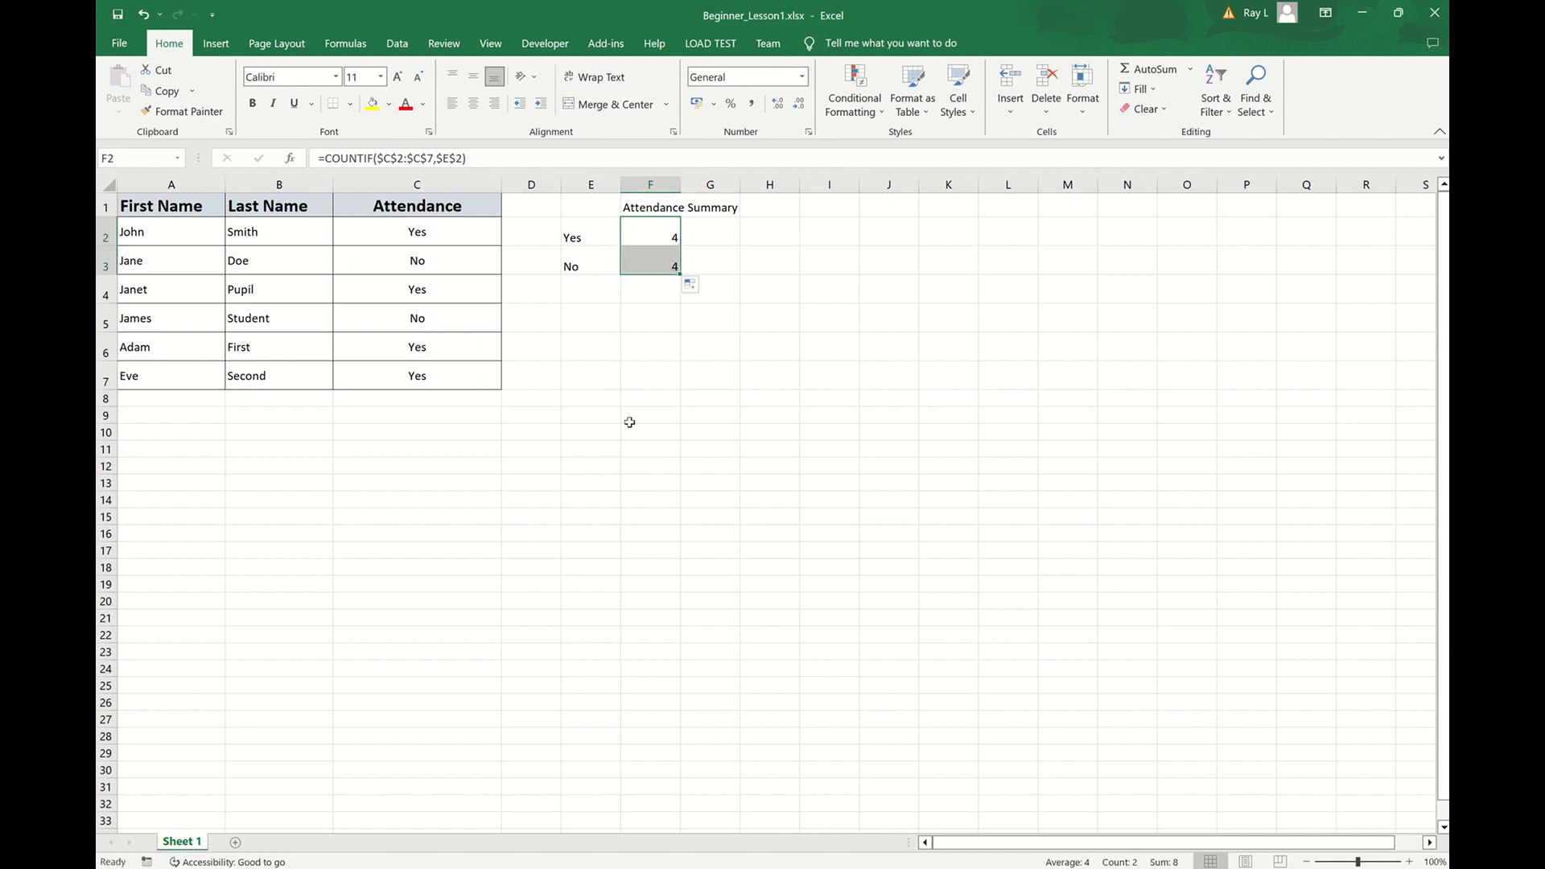
pyautogui.click(660, 266)
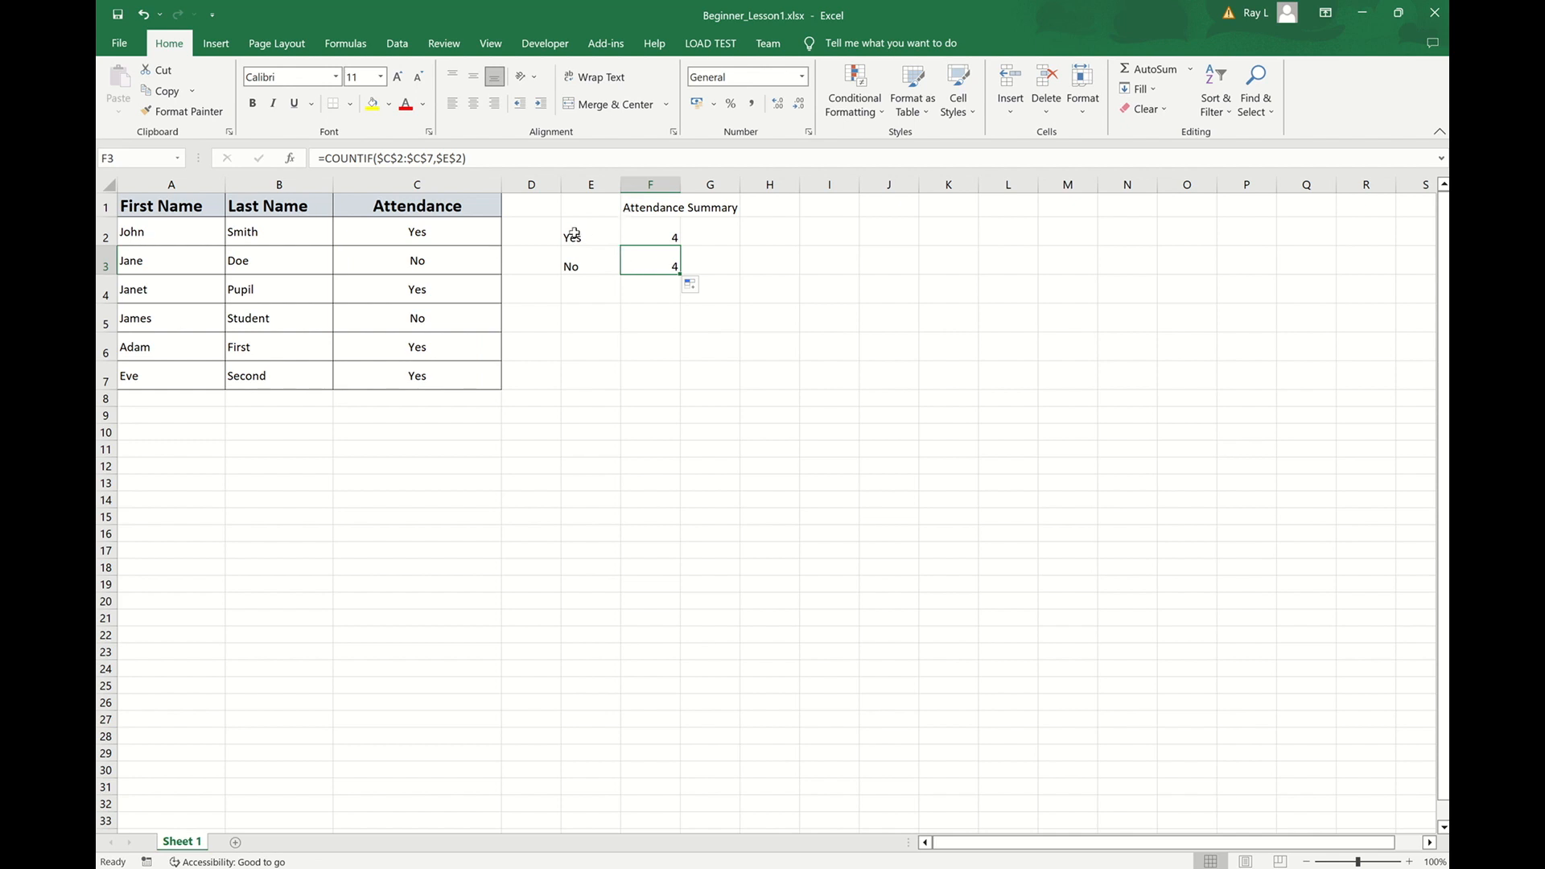
pyautogui.click(438, 159)
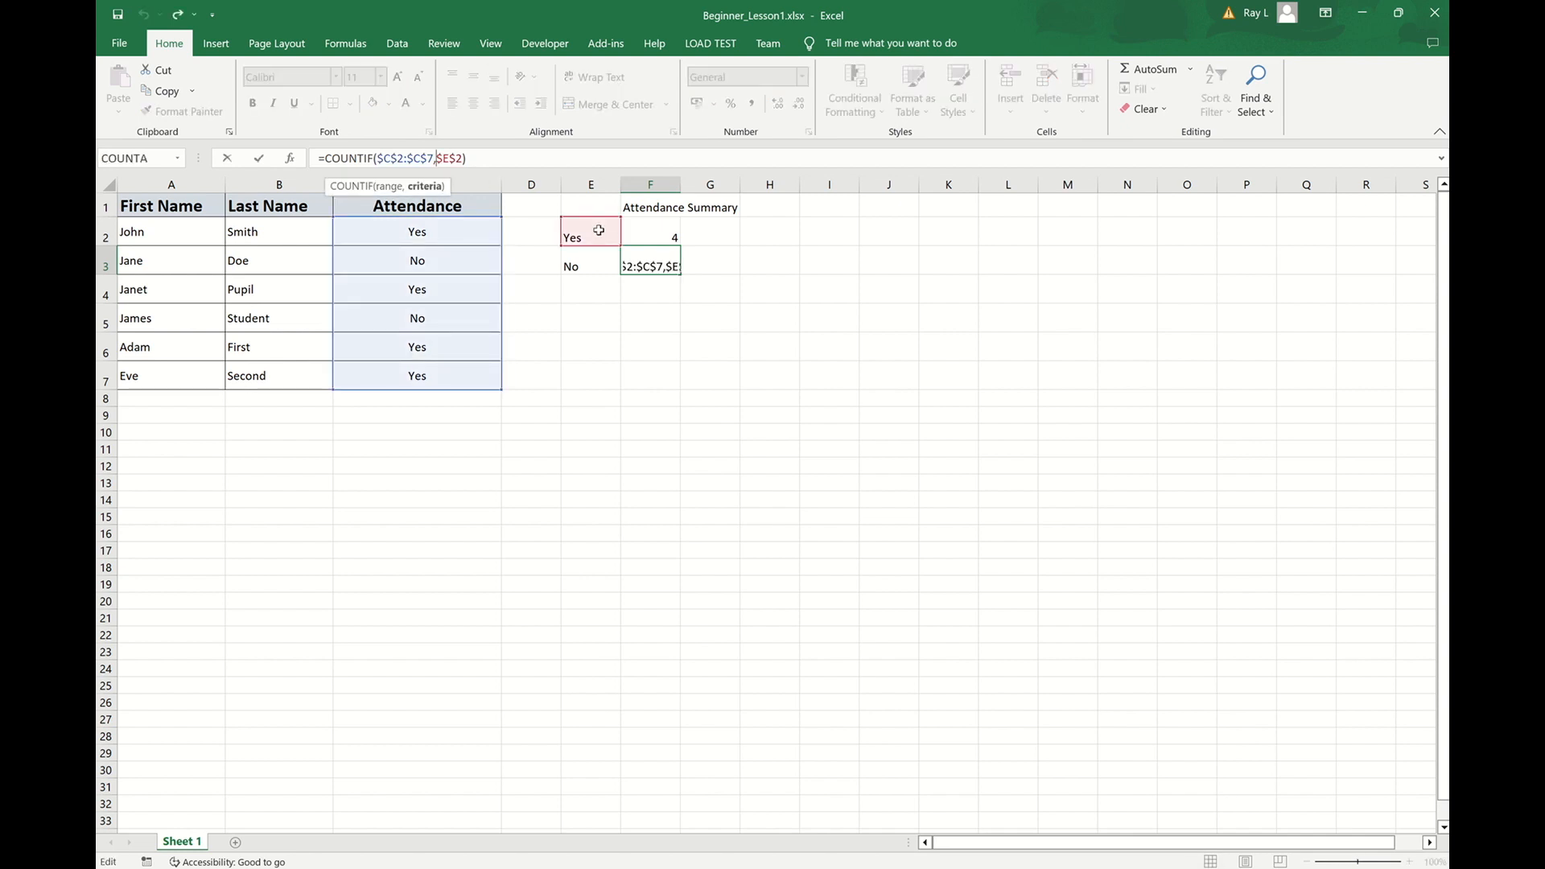
pyautogui.click(460, 159)
pyautogui.press('BackSpace')
pyautogui.write('3')
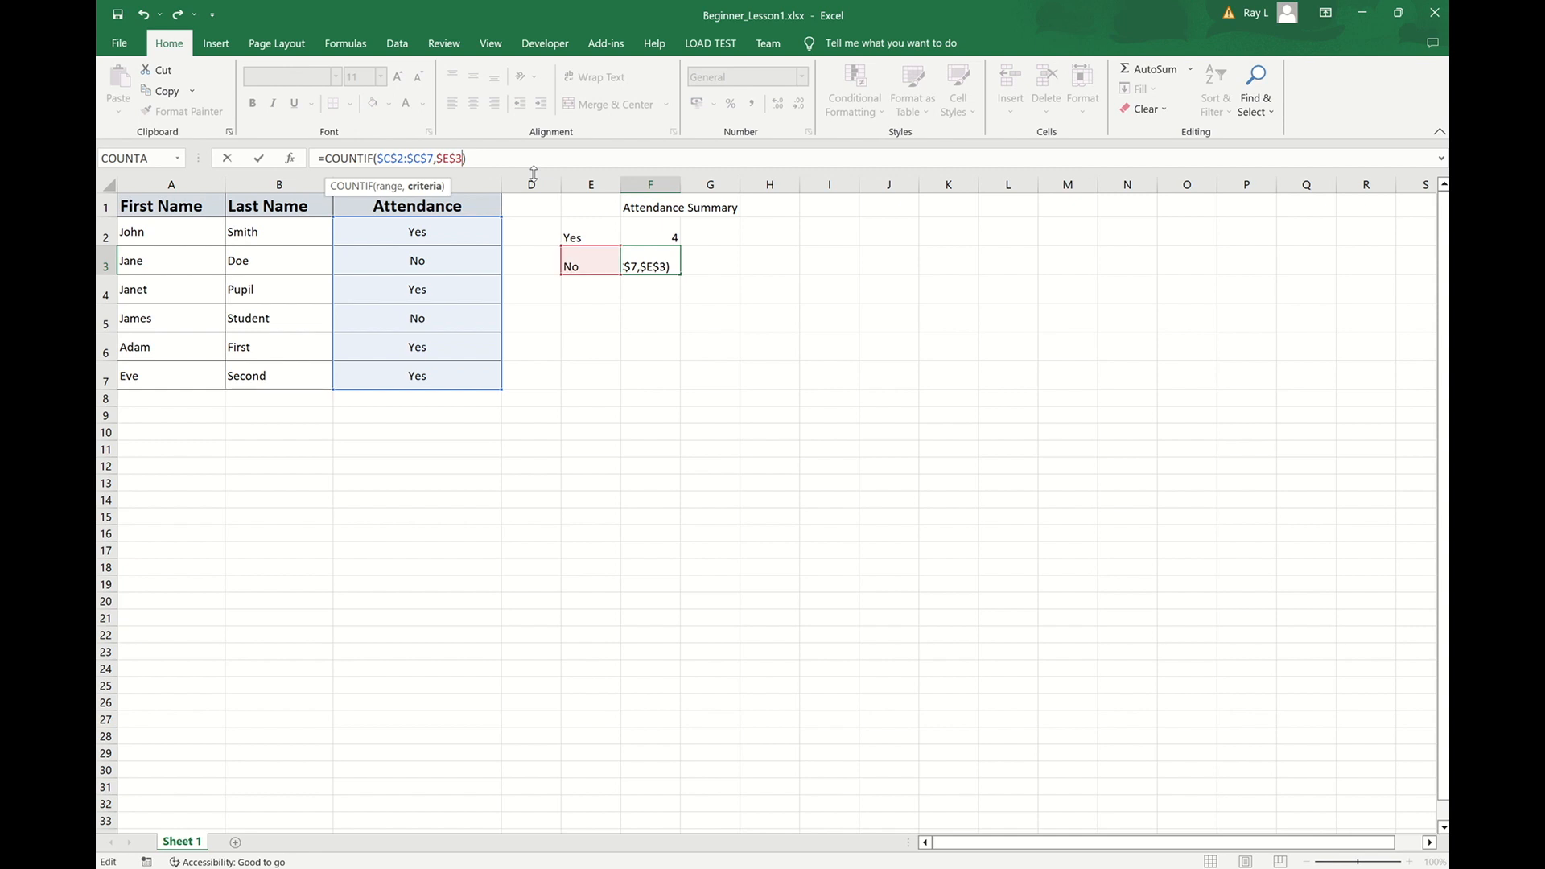
pyautogui.press('Return')
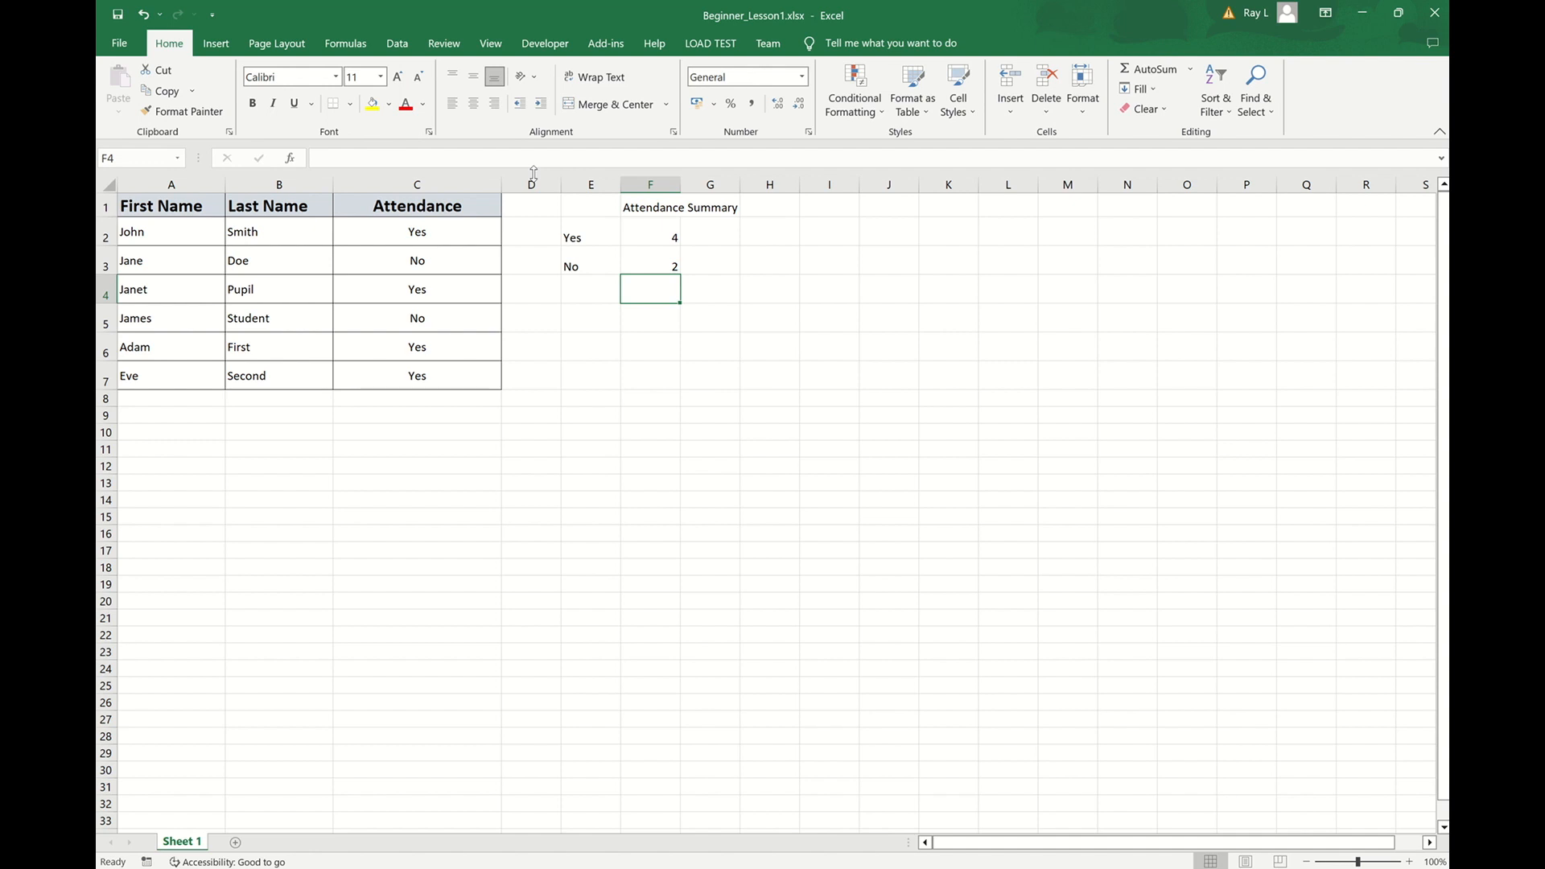
# Step: Add a "Total" label in E4 and sum the Yes and No counts in F4 with the SUM function over F2:F3
pyautogui.click(577, 290)
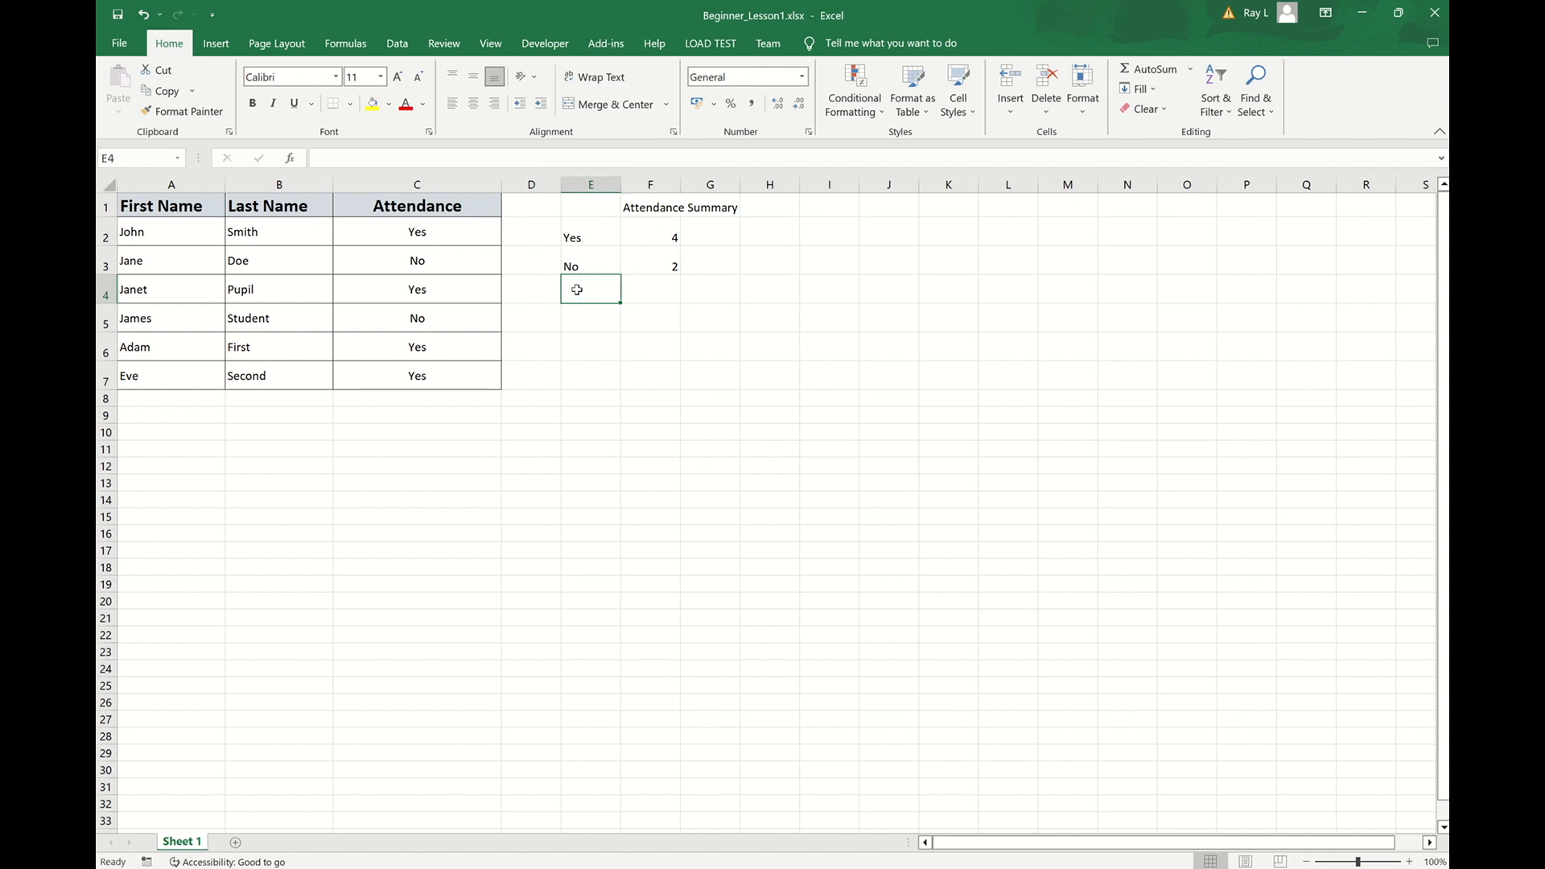
pyautogui.write('Total')
pyautogui.press('Return')
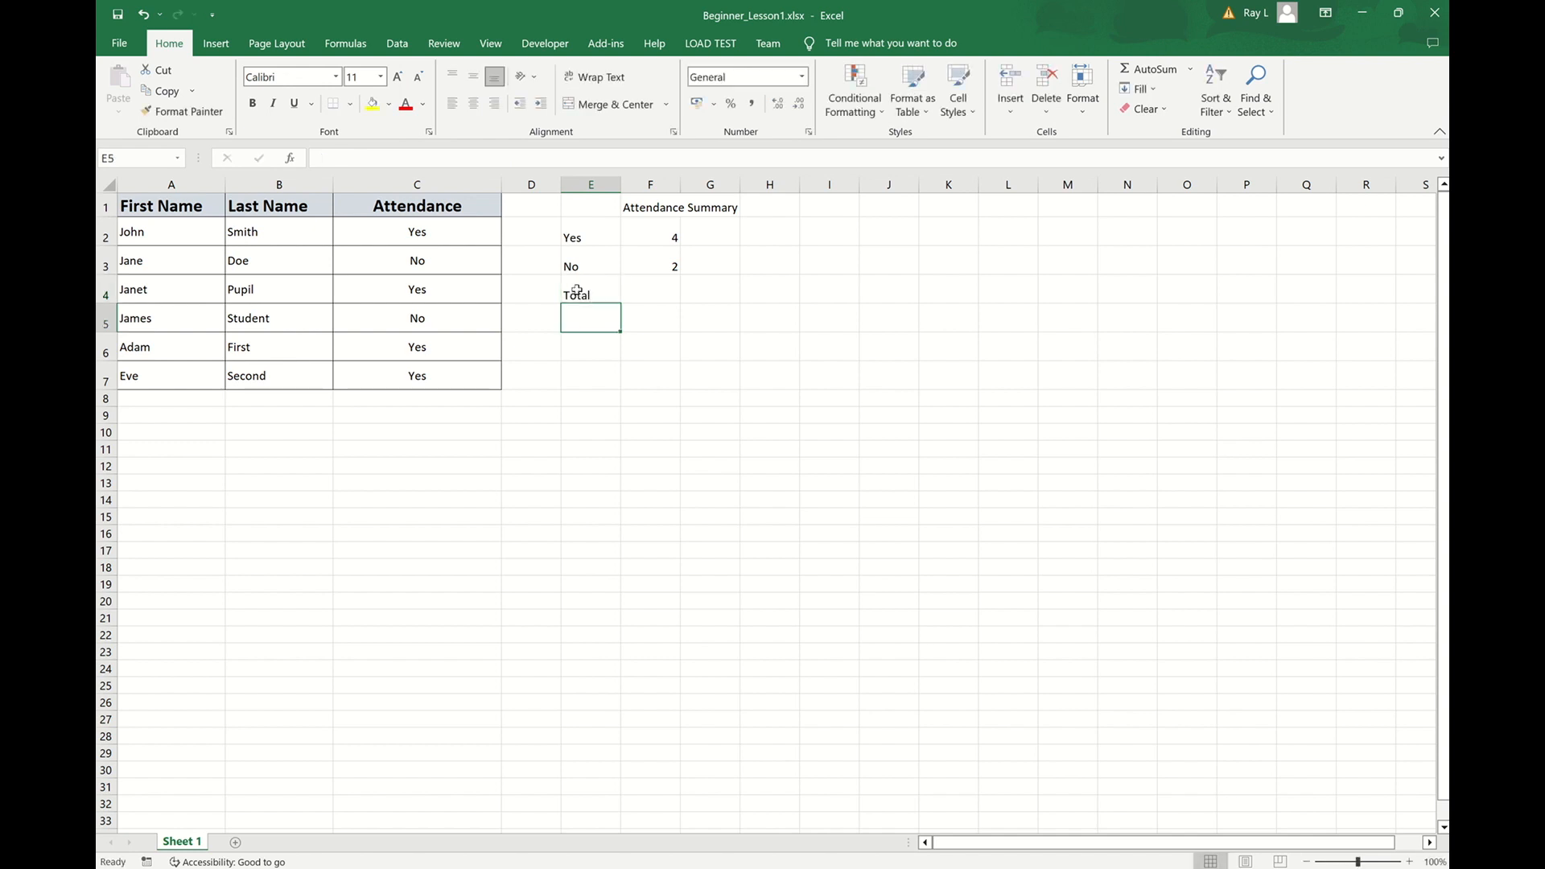
pyautogui.press('Up')
pyautogui.press('Right')
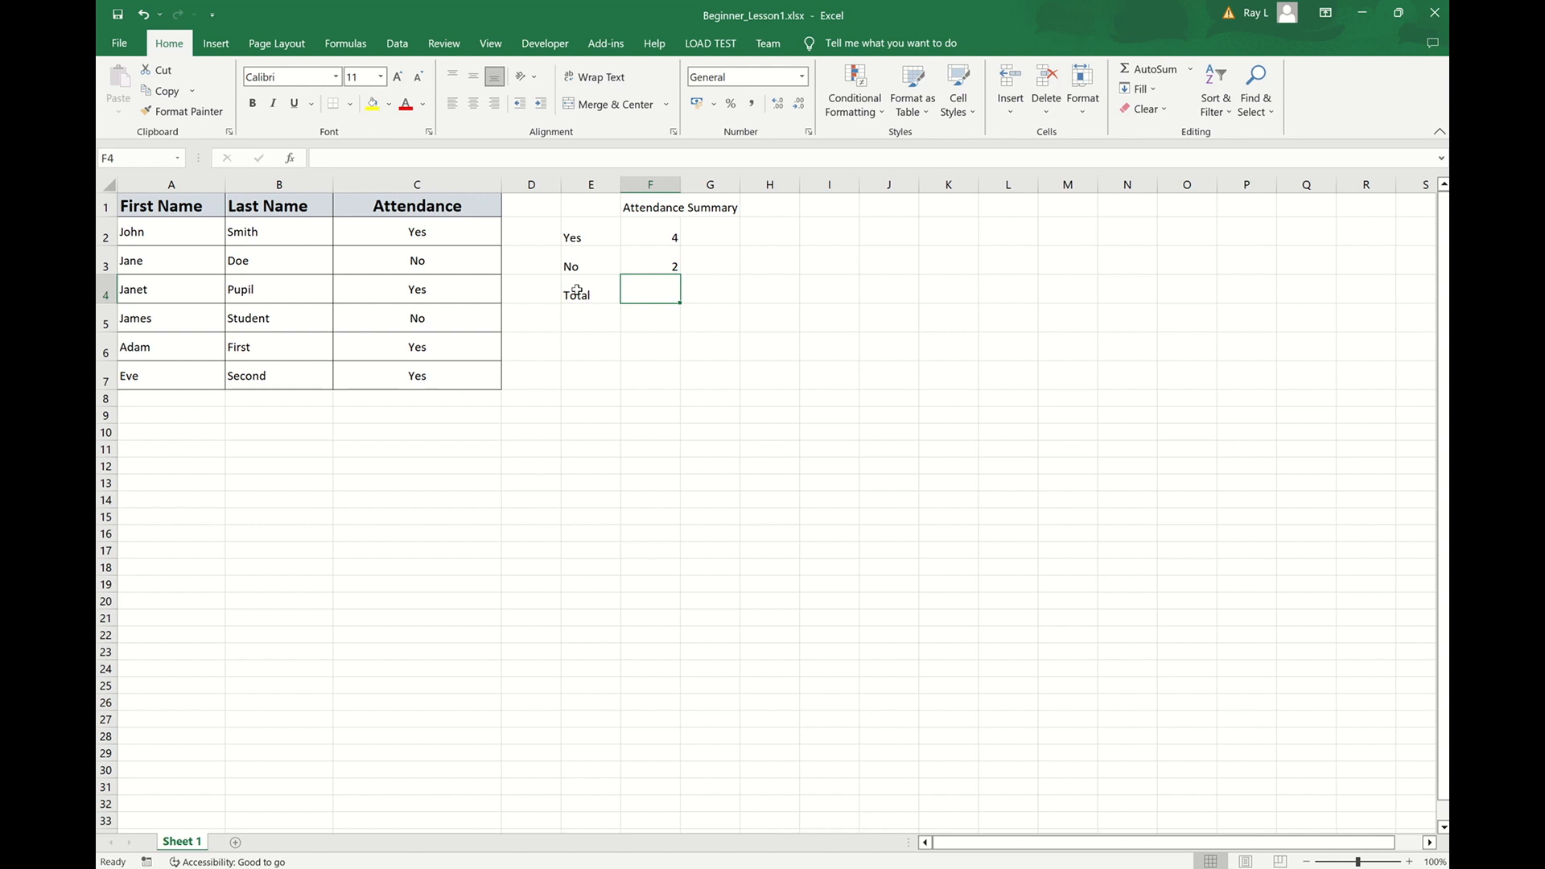
pyautogui.write('=')
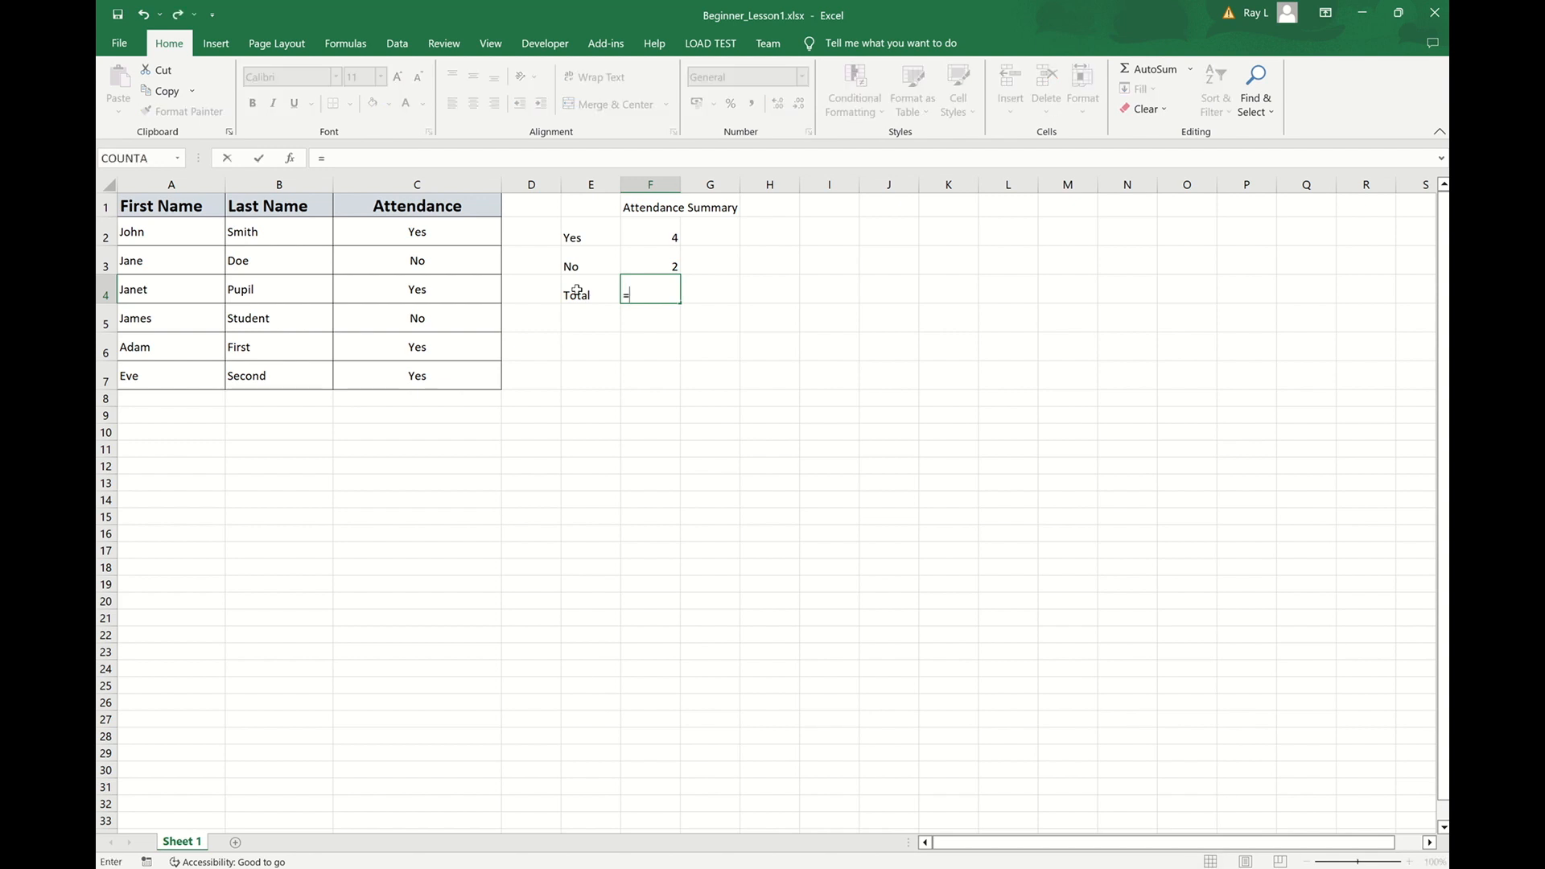
pyautogui.write('sum(')
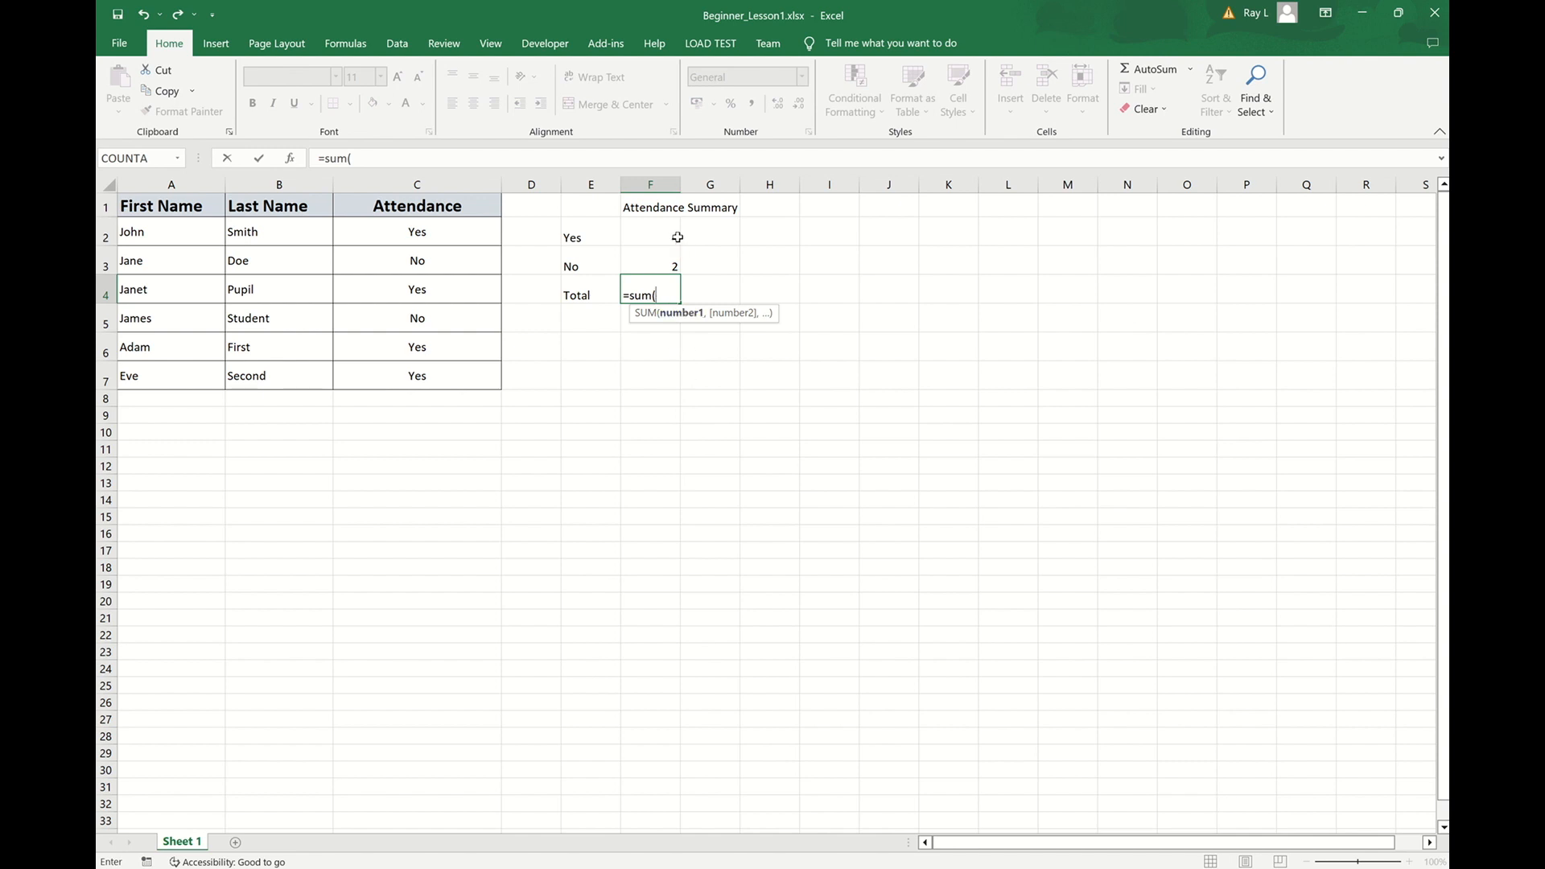
pyautogui.moveTo(651, 232); pyautogui.dragTo(660, 263)
pyautogui.write(')')
pyautogui.press('Return')
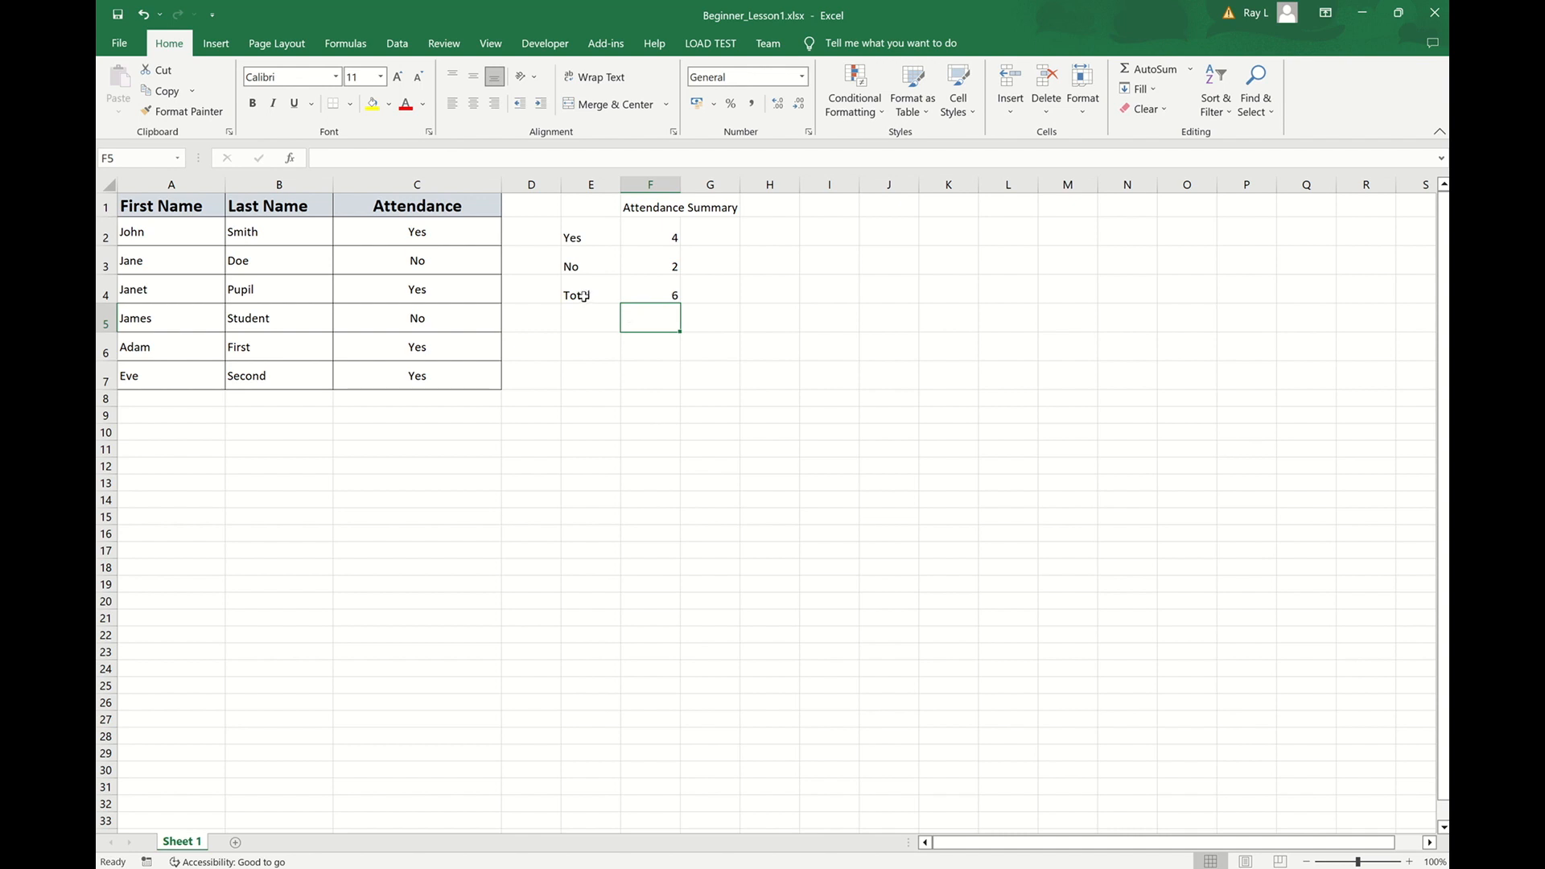
# Step: Clear the Total label and its sum from E4:F4
pyautogui.moveTo(584, 296); pyautogui.dragTo(657, 294)
pyautogui.press('Delete')
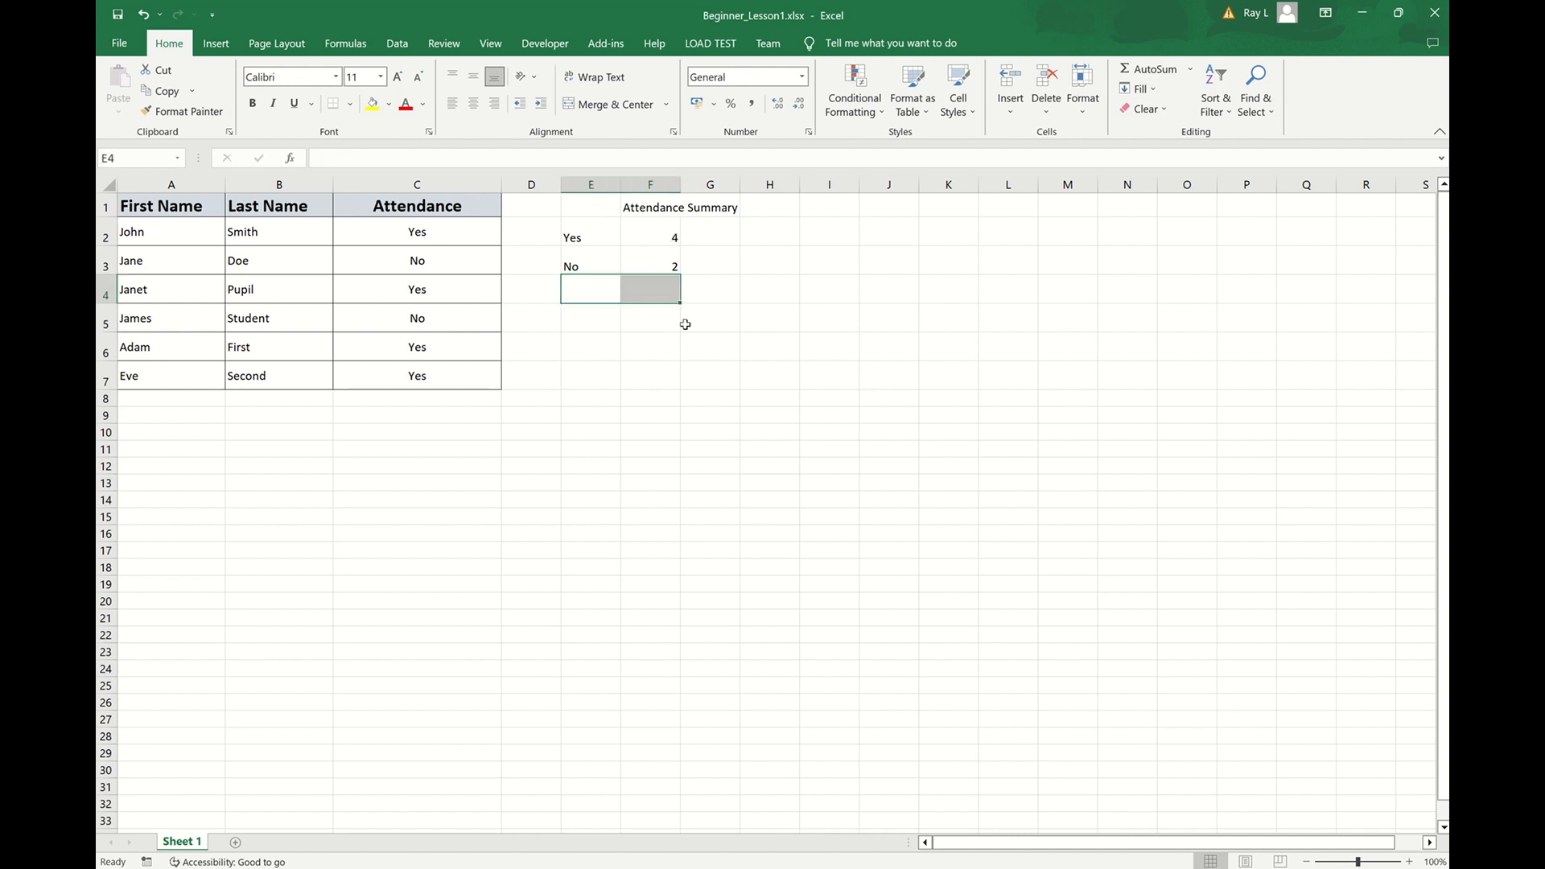
# Step: Insert a pie chart from the attendance summary in E1:F3 and move it directly below the summary
pyautogui.click(584, 200)
pyautogui.moveTo(583, 200); pyautogui.dragTo(658, 261)
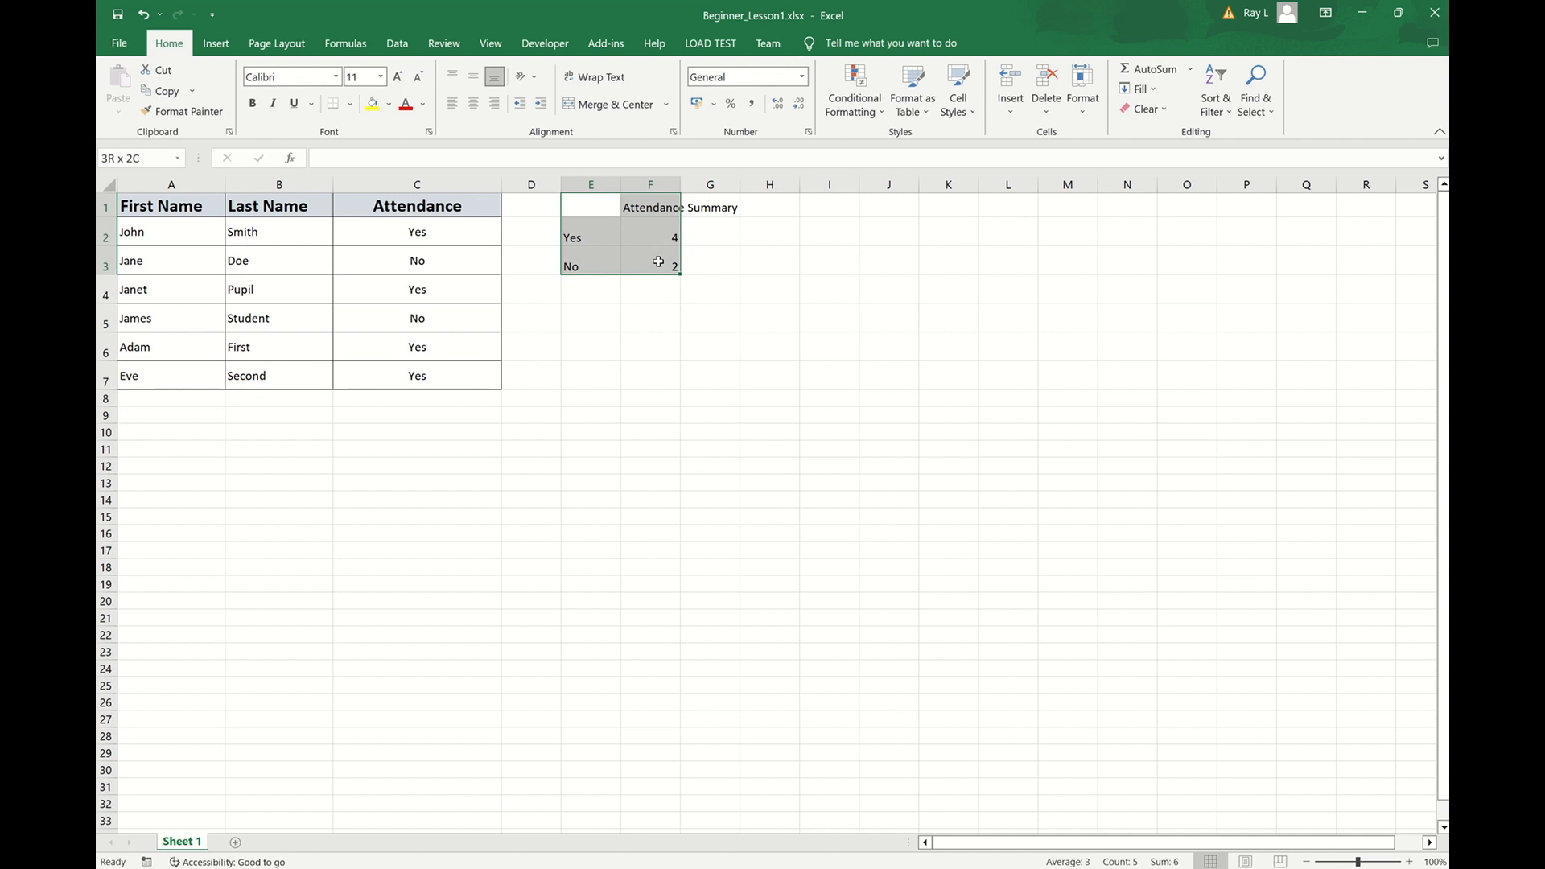
pyautogui.moveTo(658, 261); pyautogui.dragTo(658, 262)
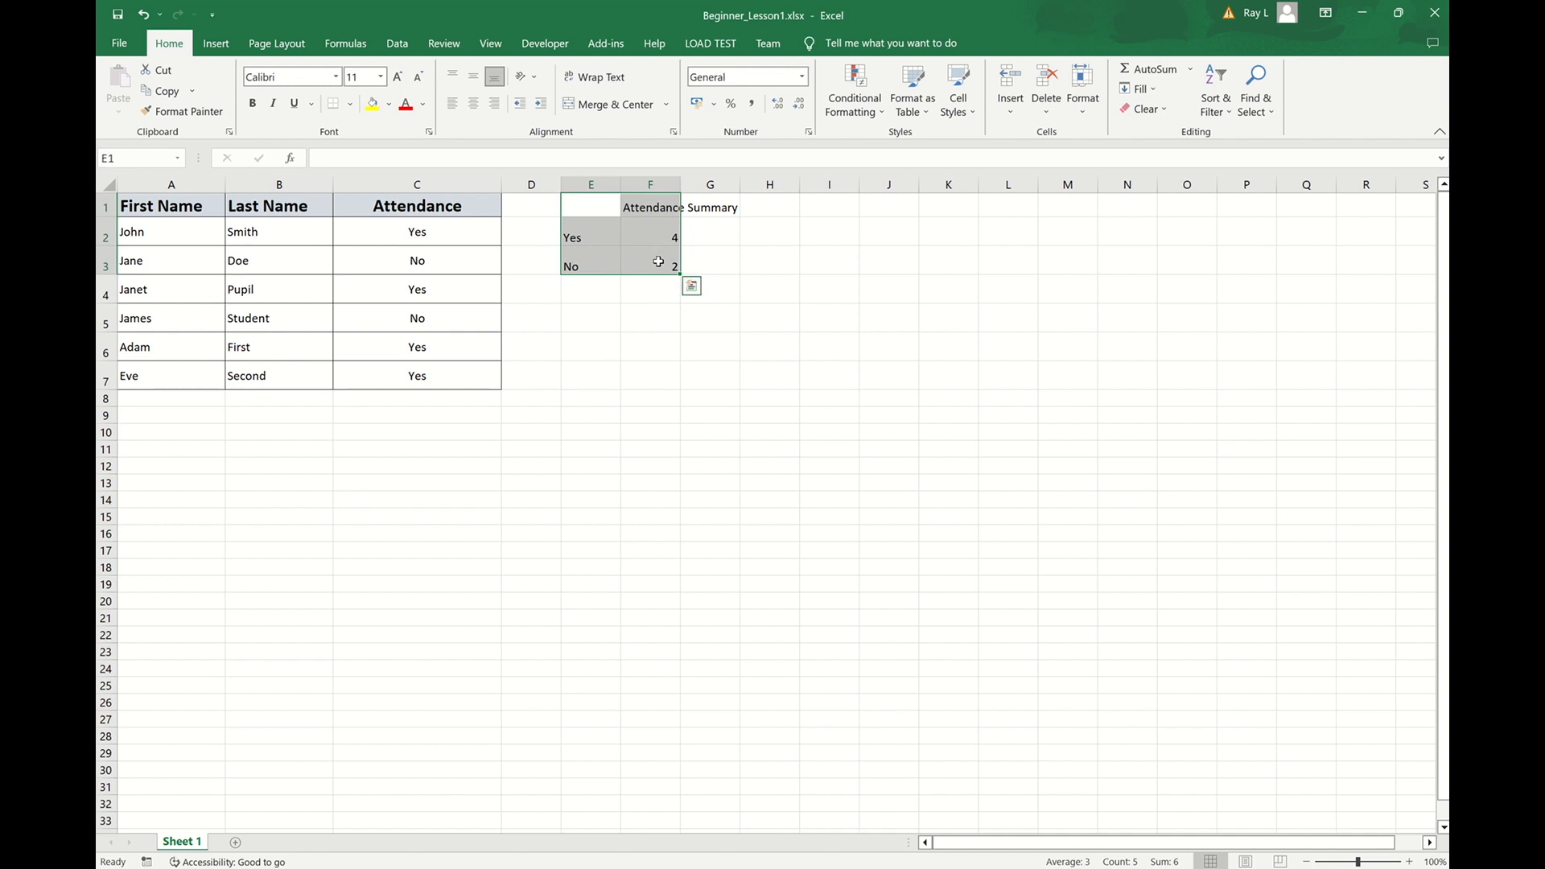
pyautogui.click(691, 288)
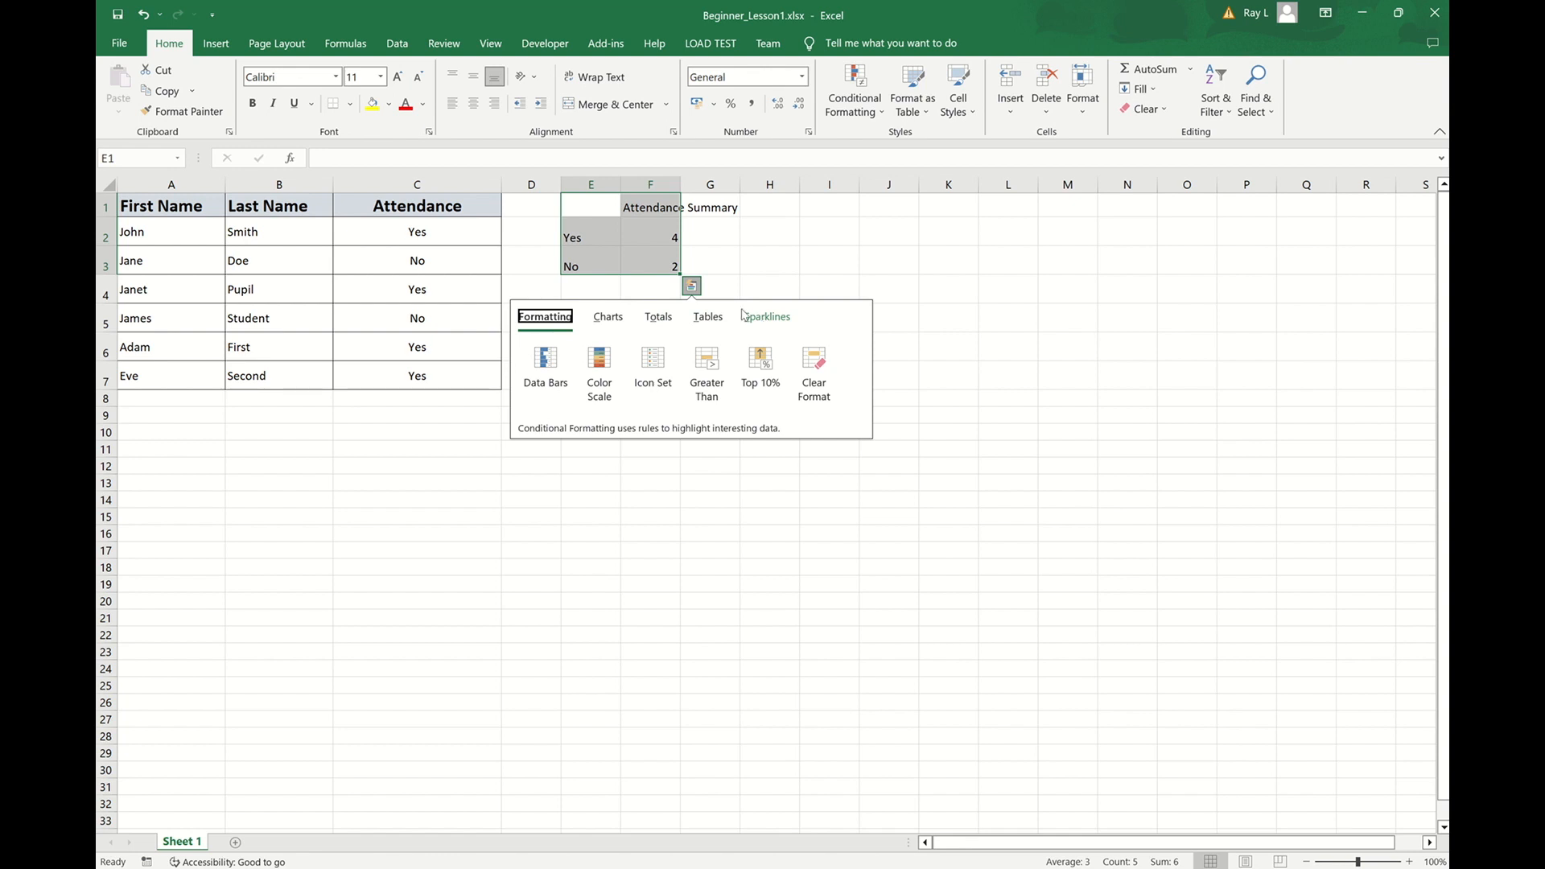
pyautogui.click(609, 317)
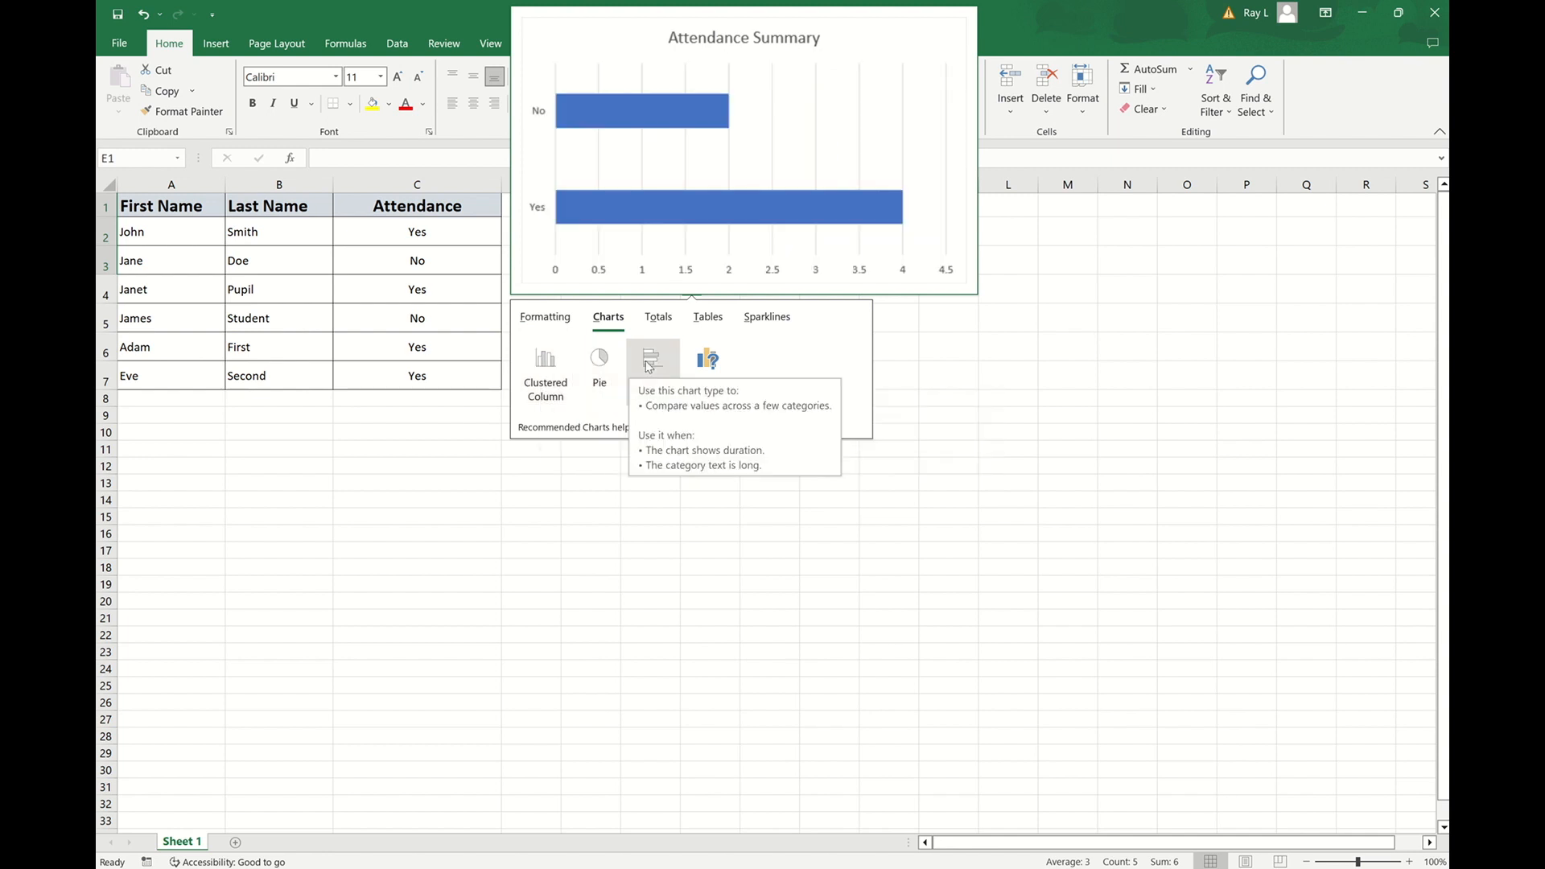
pyautogui.click(600, 363)
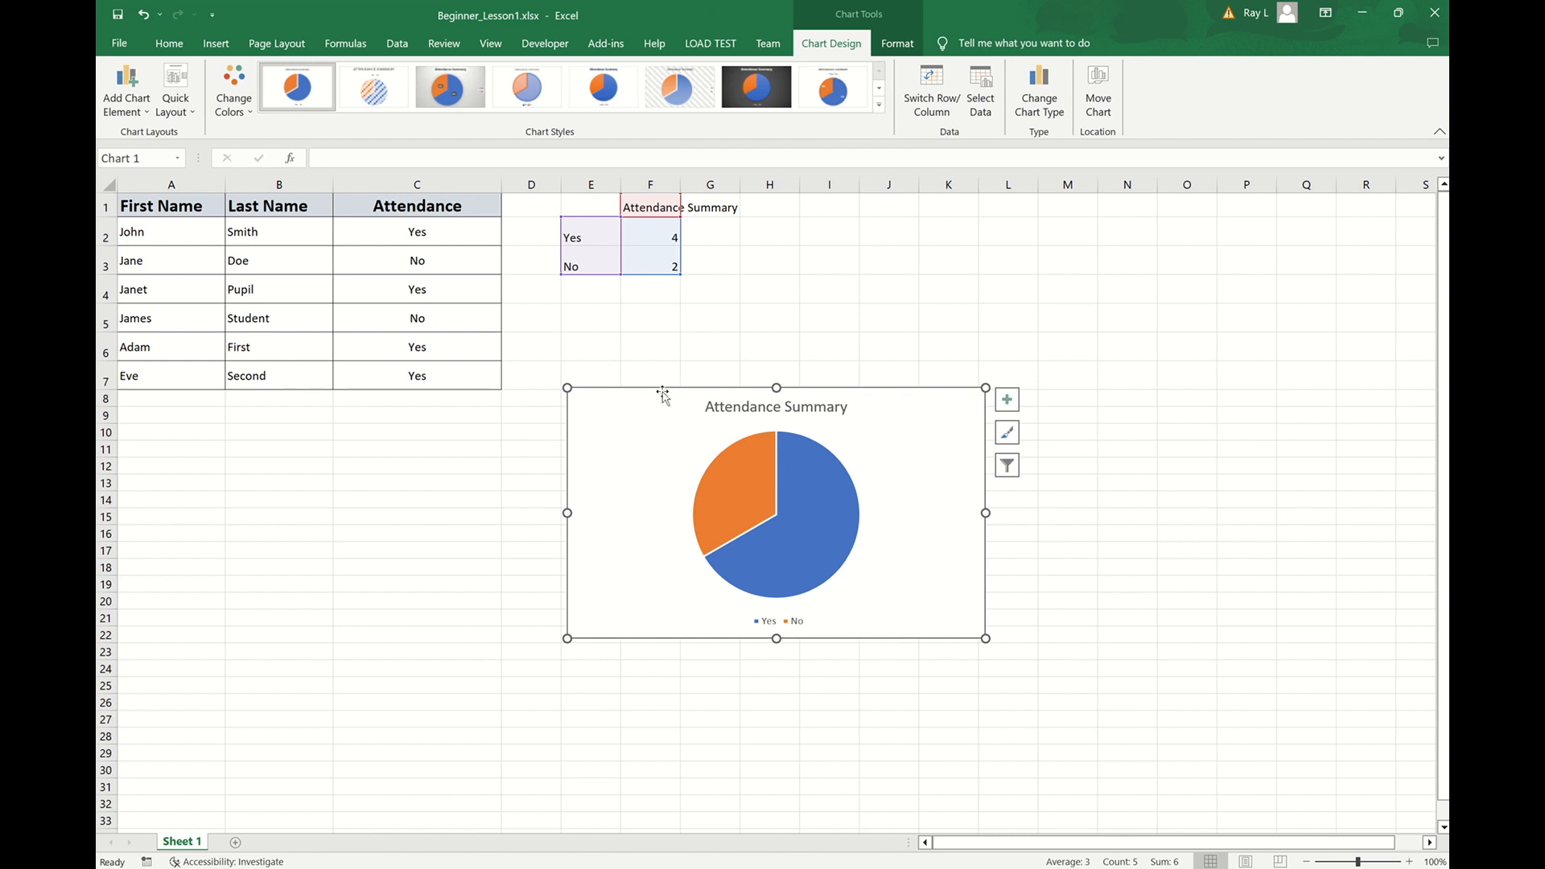
pyautogui.moveTo(663, 394); pyautogui.dragTo(645, 310)
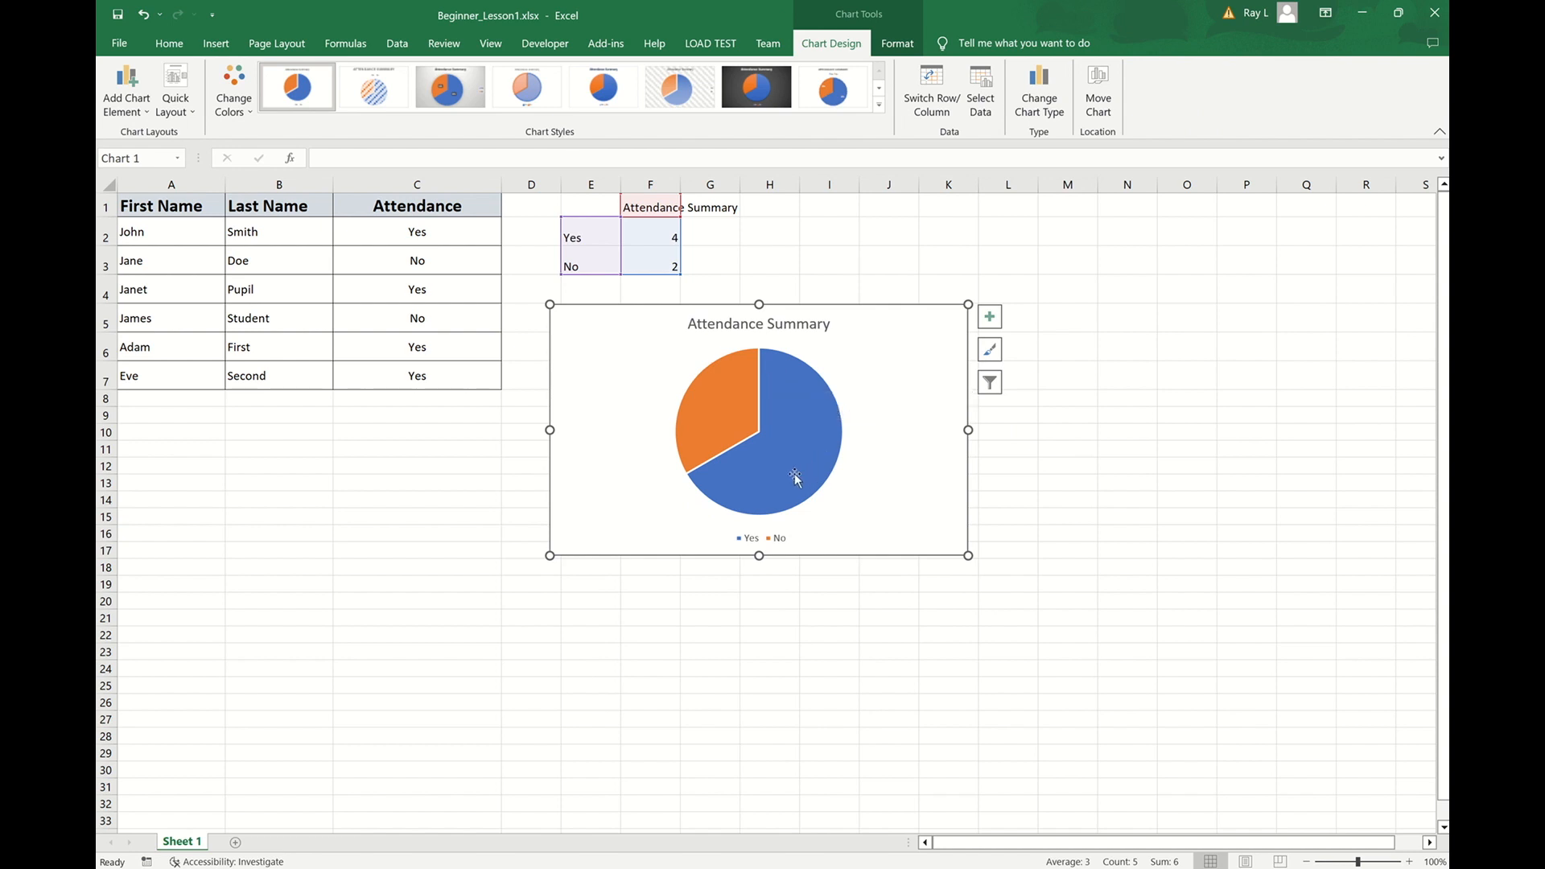
# Step: Hide and restore the pie chart's title and legend, and turn on data labels for its slices
pyautogui.moveTo(736, 382)
pyautogui.click(991, 319)
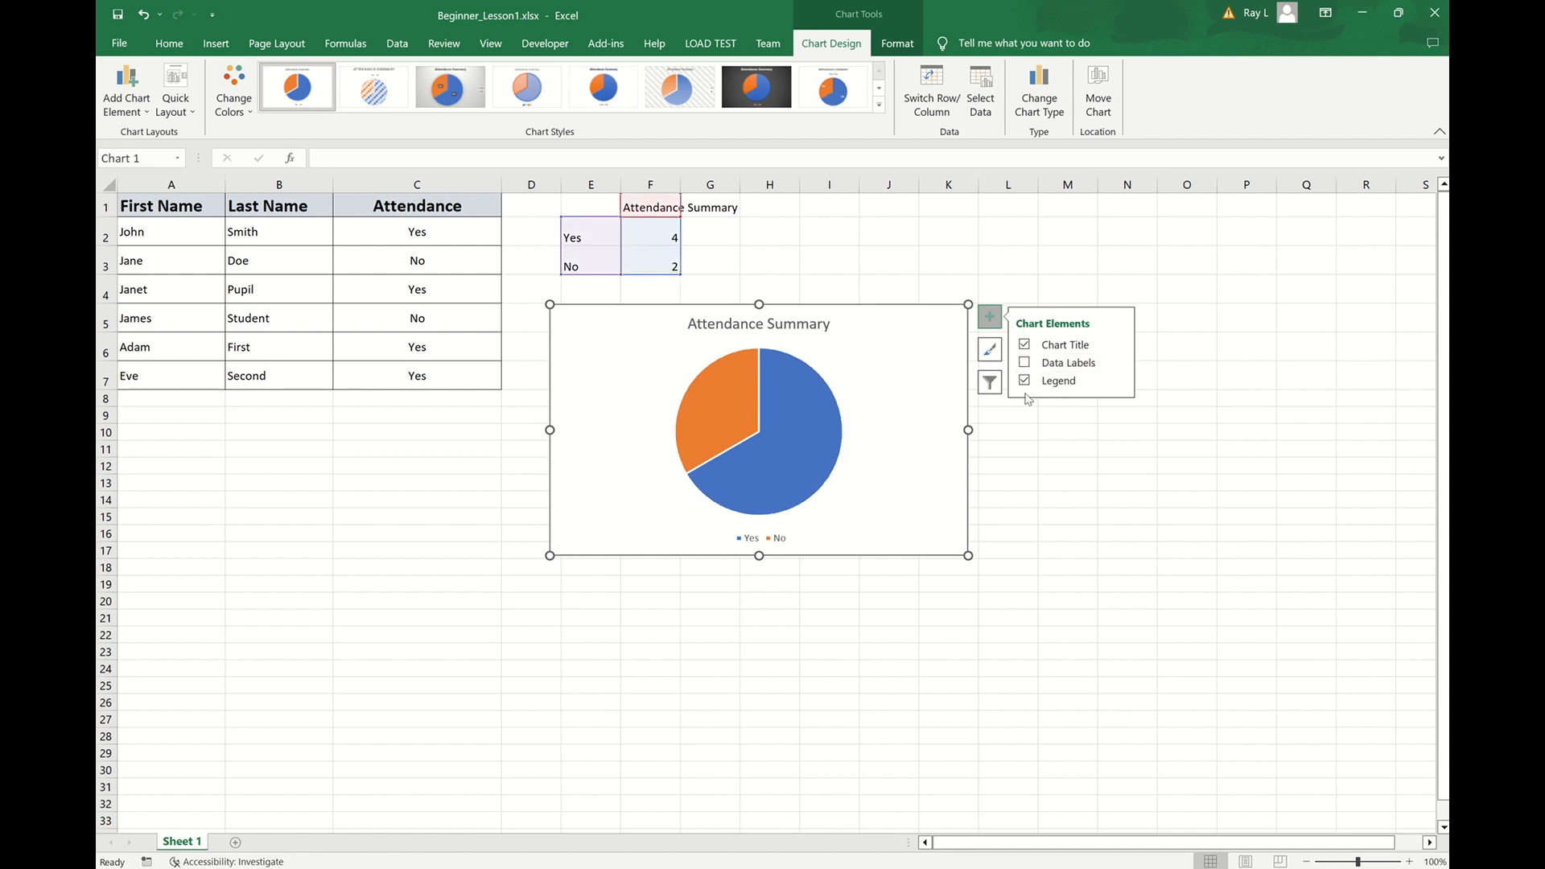
pyautogui.click(1028, 349)
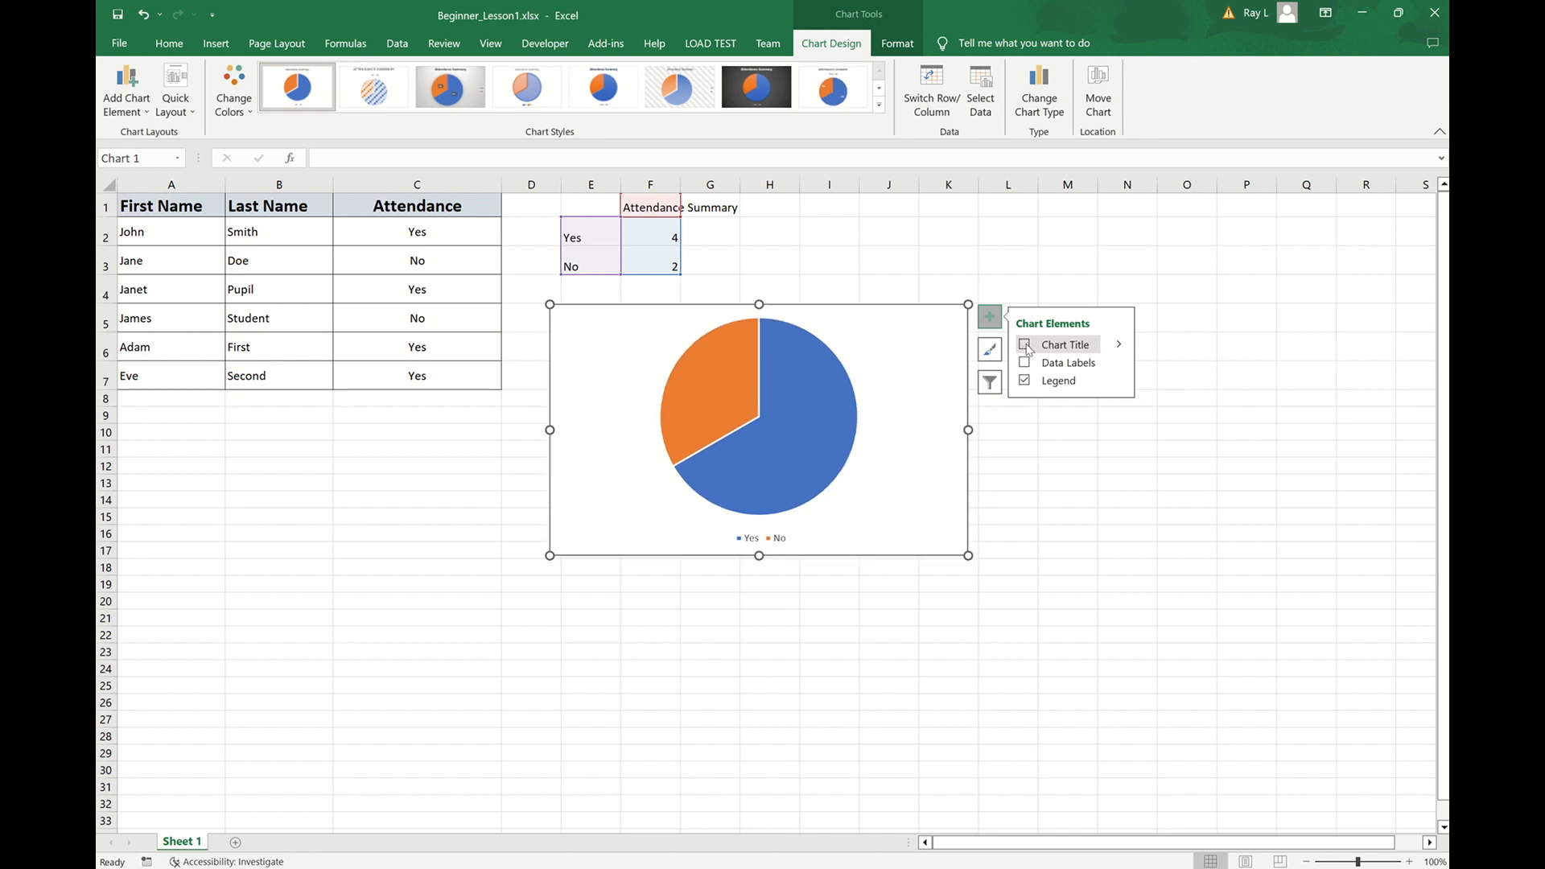
pyautogui.click(1028, 349)
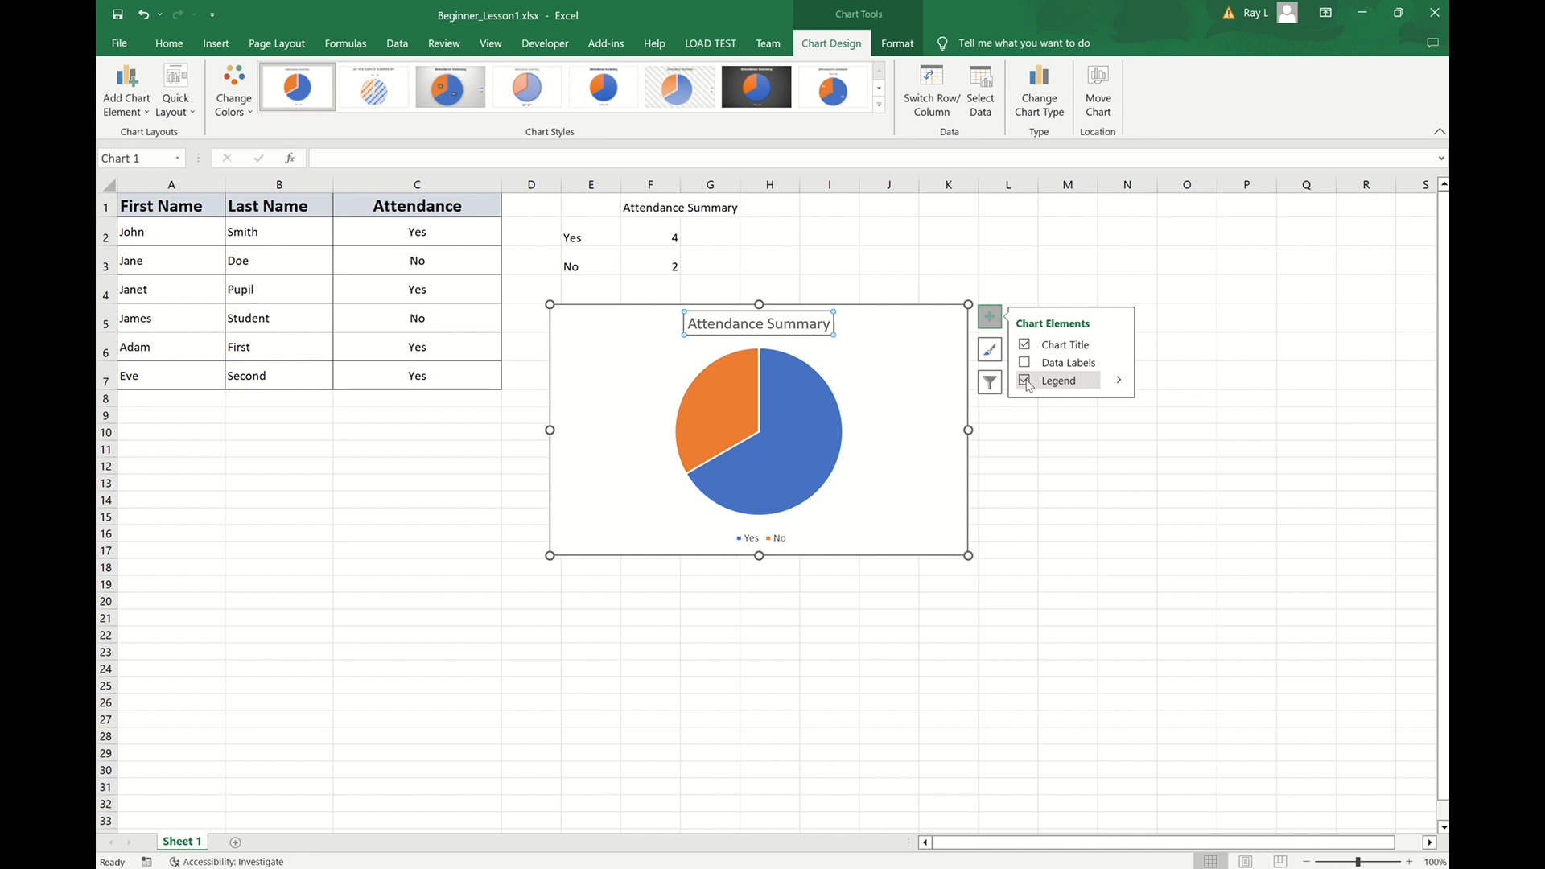
pyautogui.click(1028, 383)
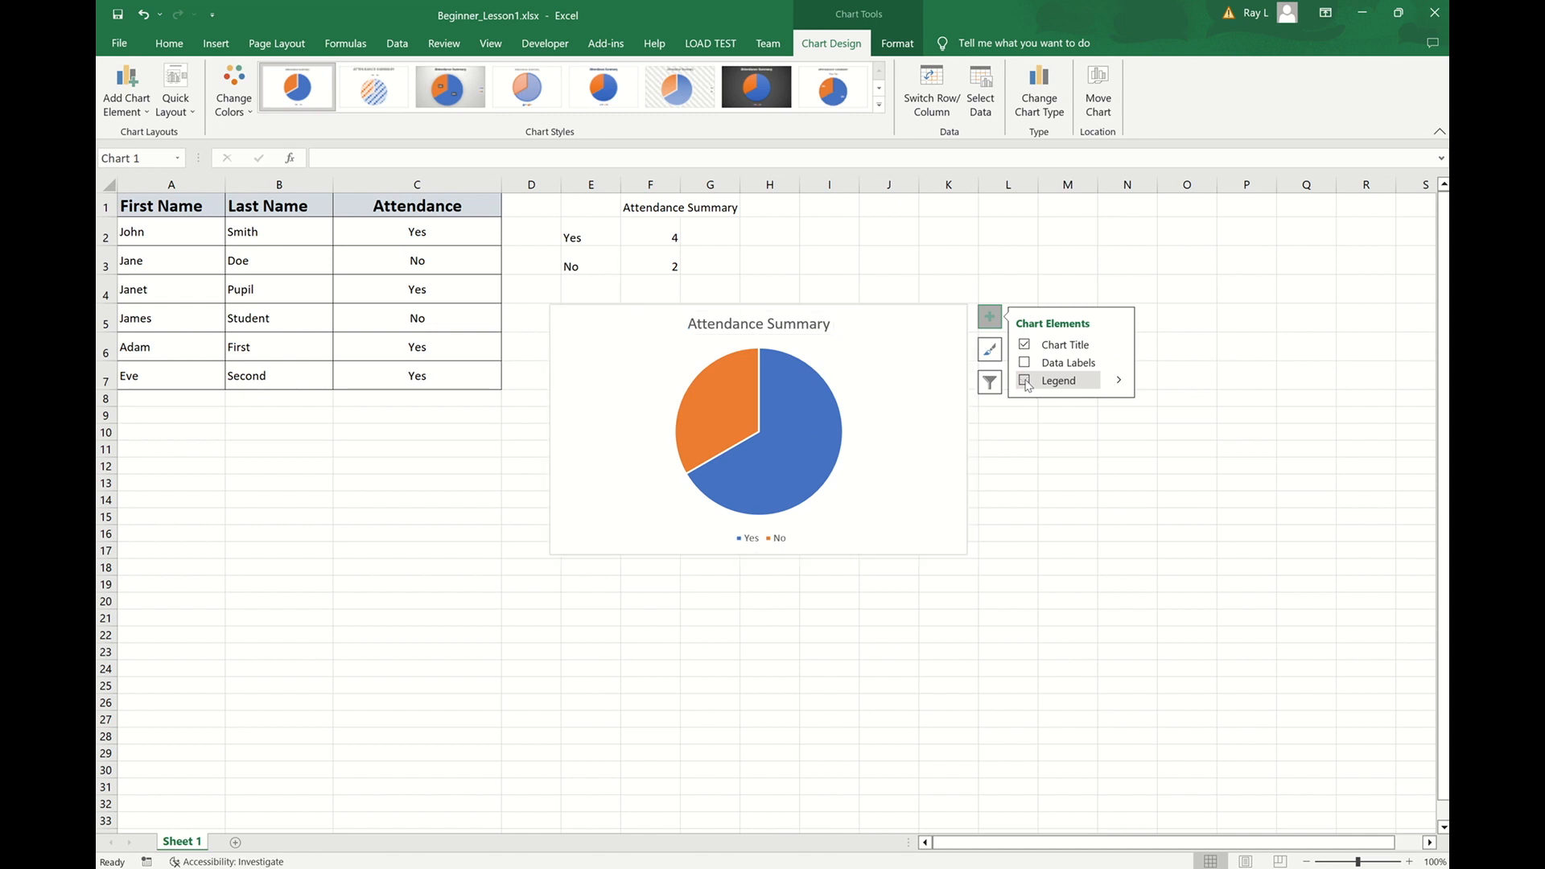
pyautogui.click(1027, 383)
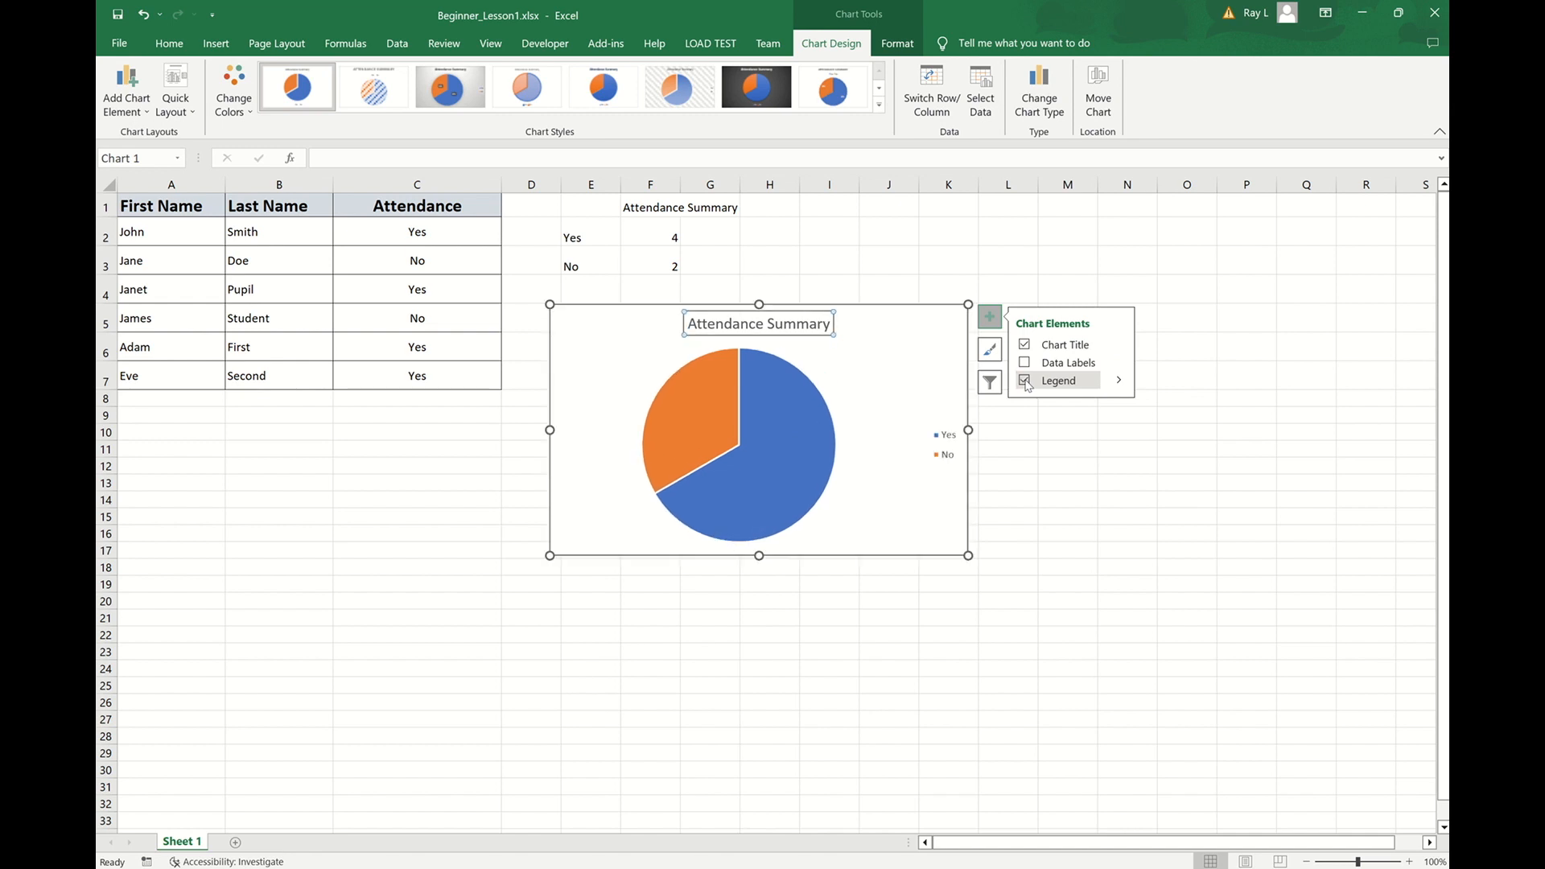
pyautogui.click(1026, 364)
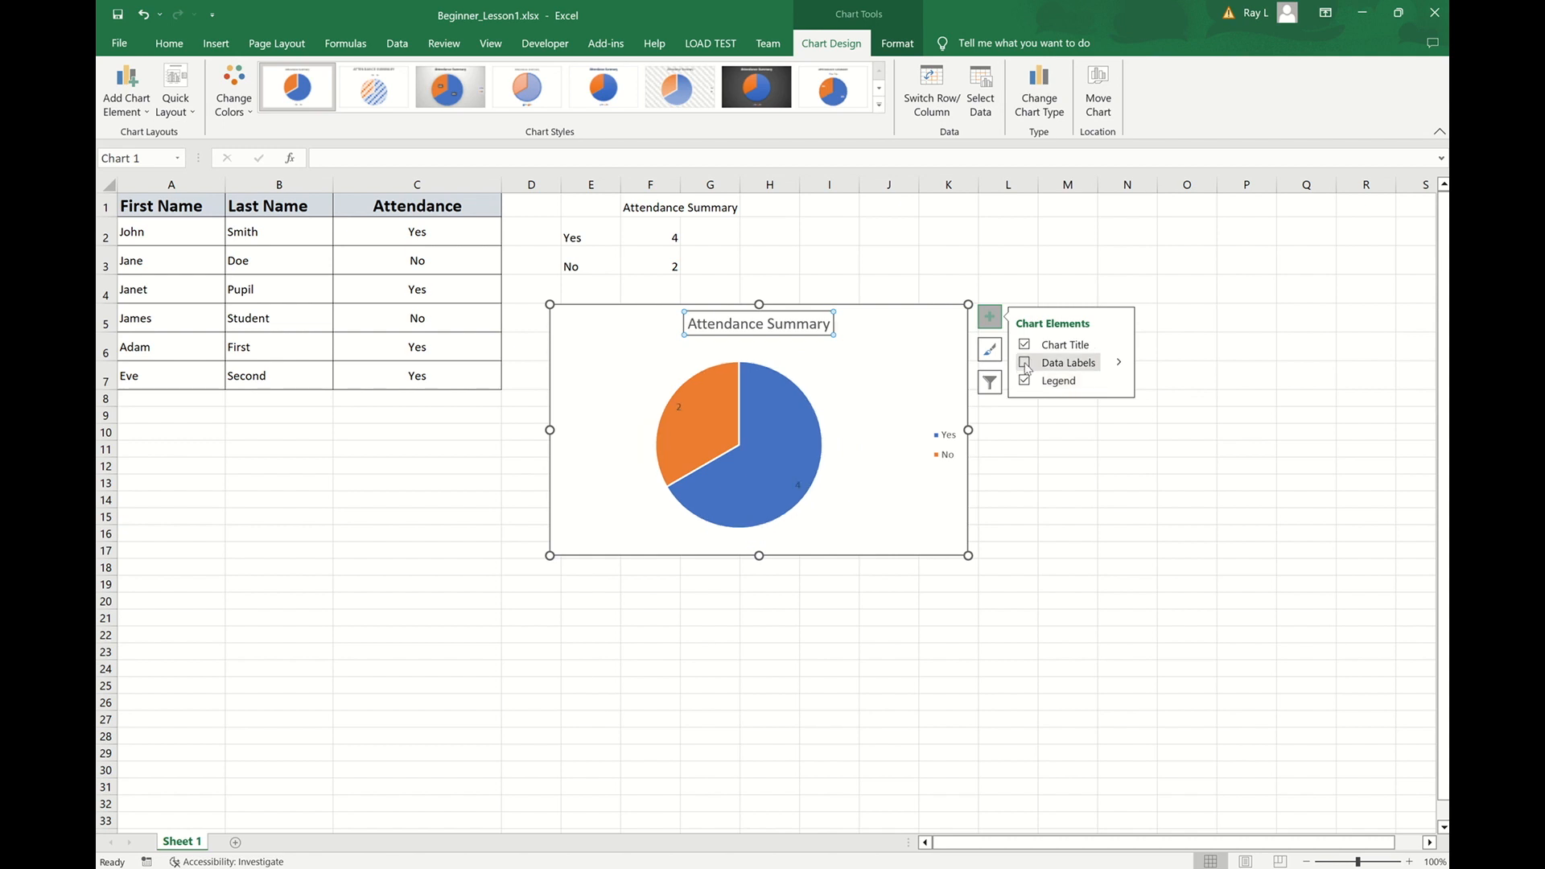
pyautogui.click(1026, 364)
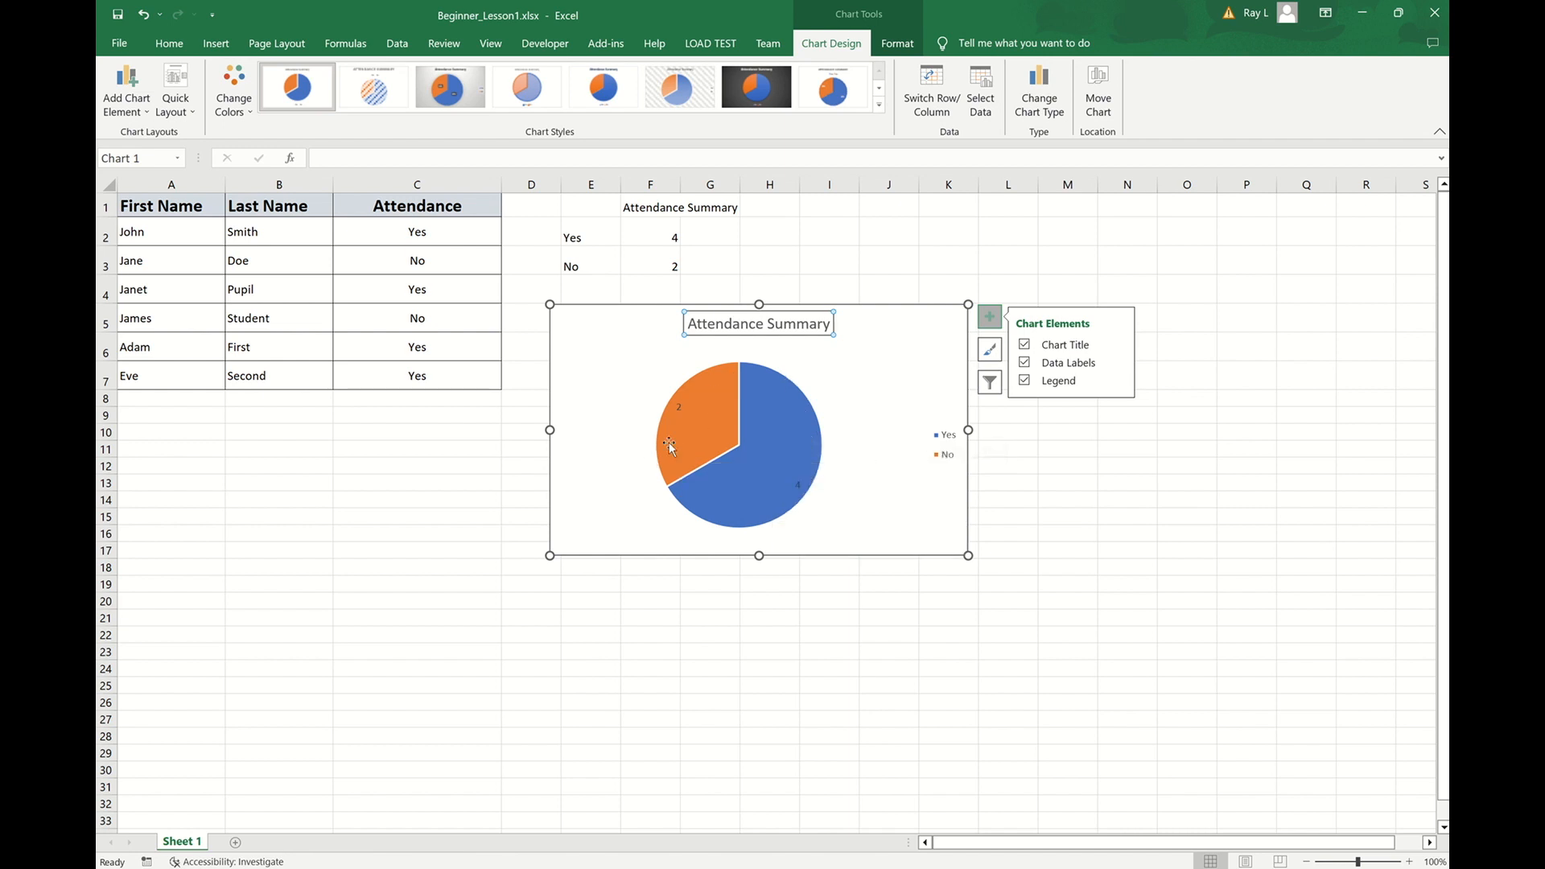
pyautogui.click(591, 584)
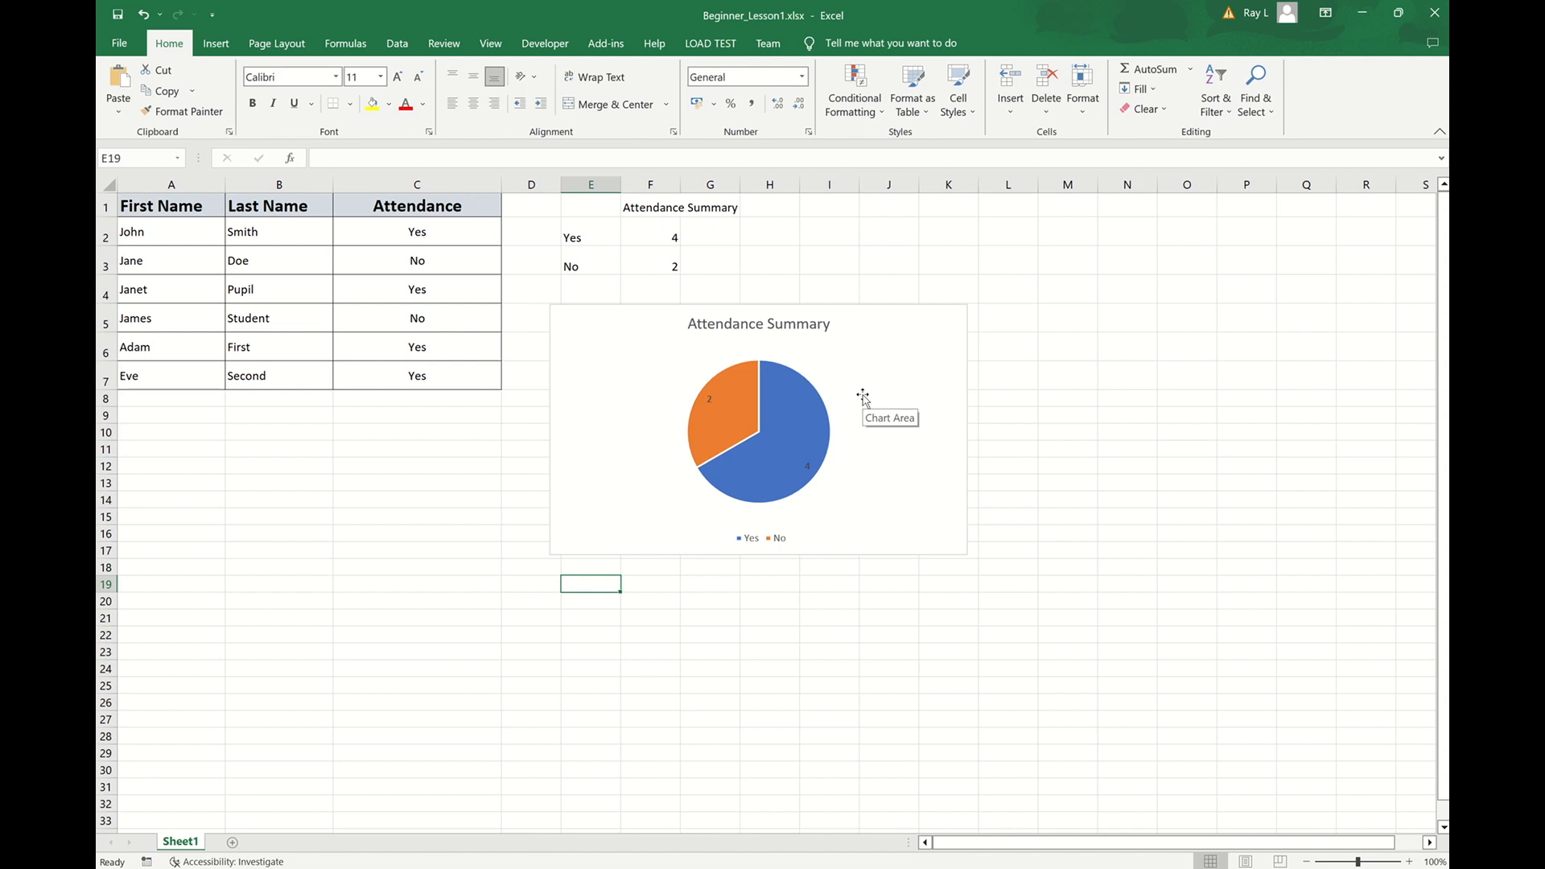
# Step: Change the pie chart to a clustered bar chart with separate Yes and No series, and enlarge it to about column O, row 26
pyautogui.click(895, 316)
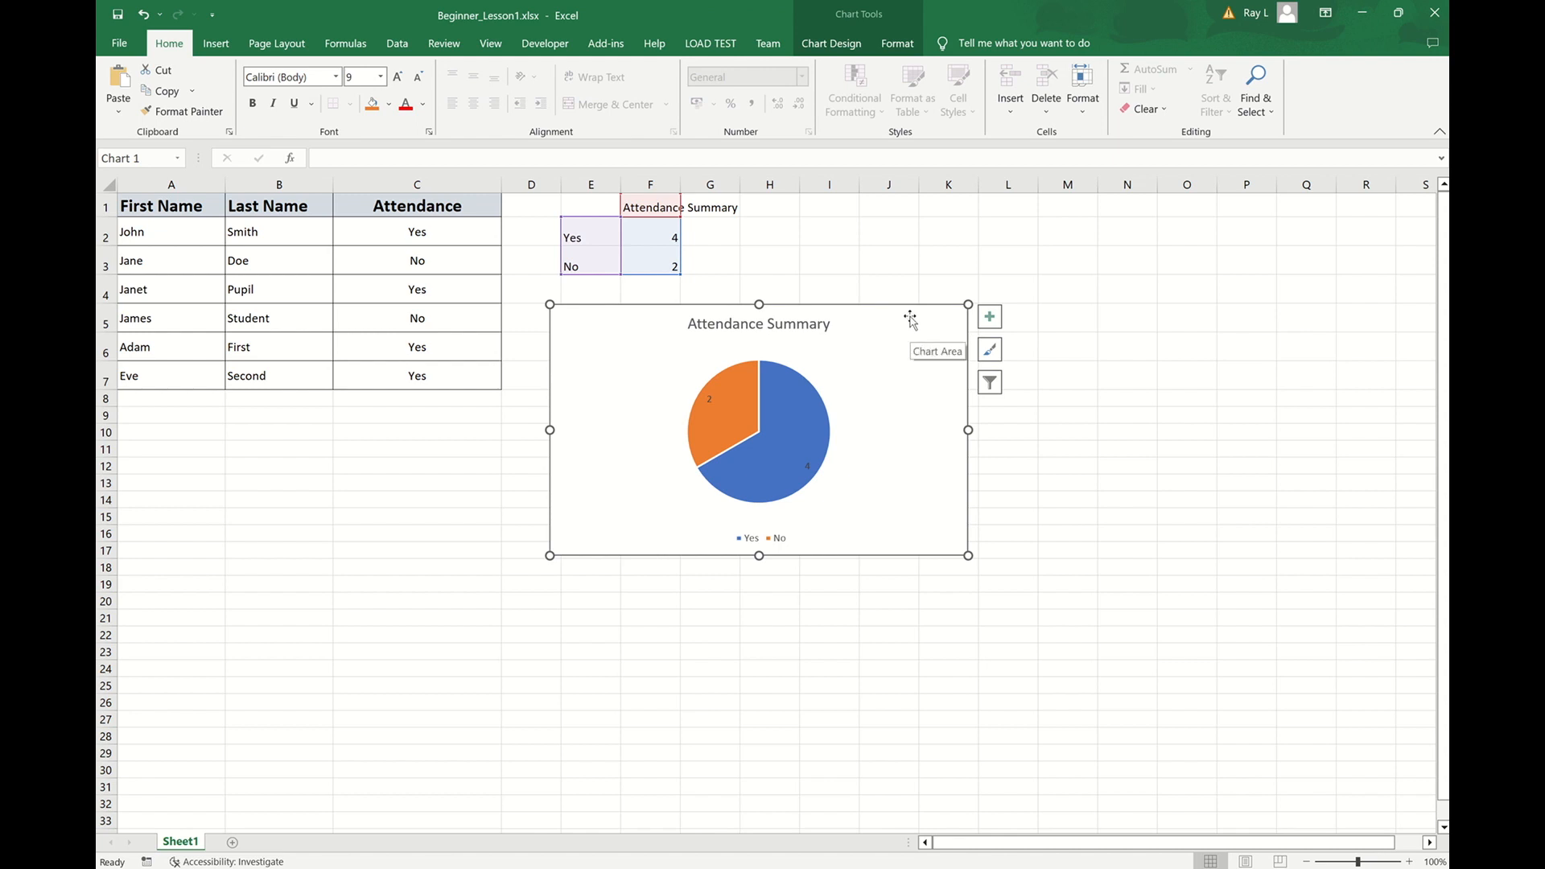
pyautogui.rightClick(910, 319)
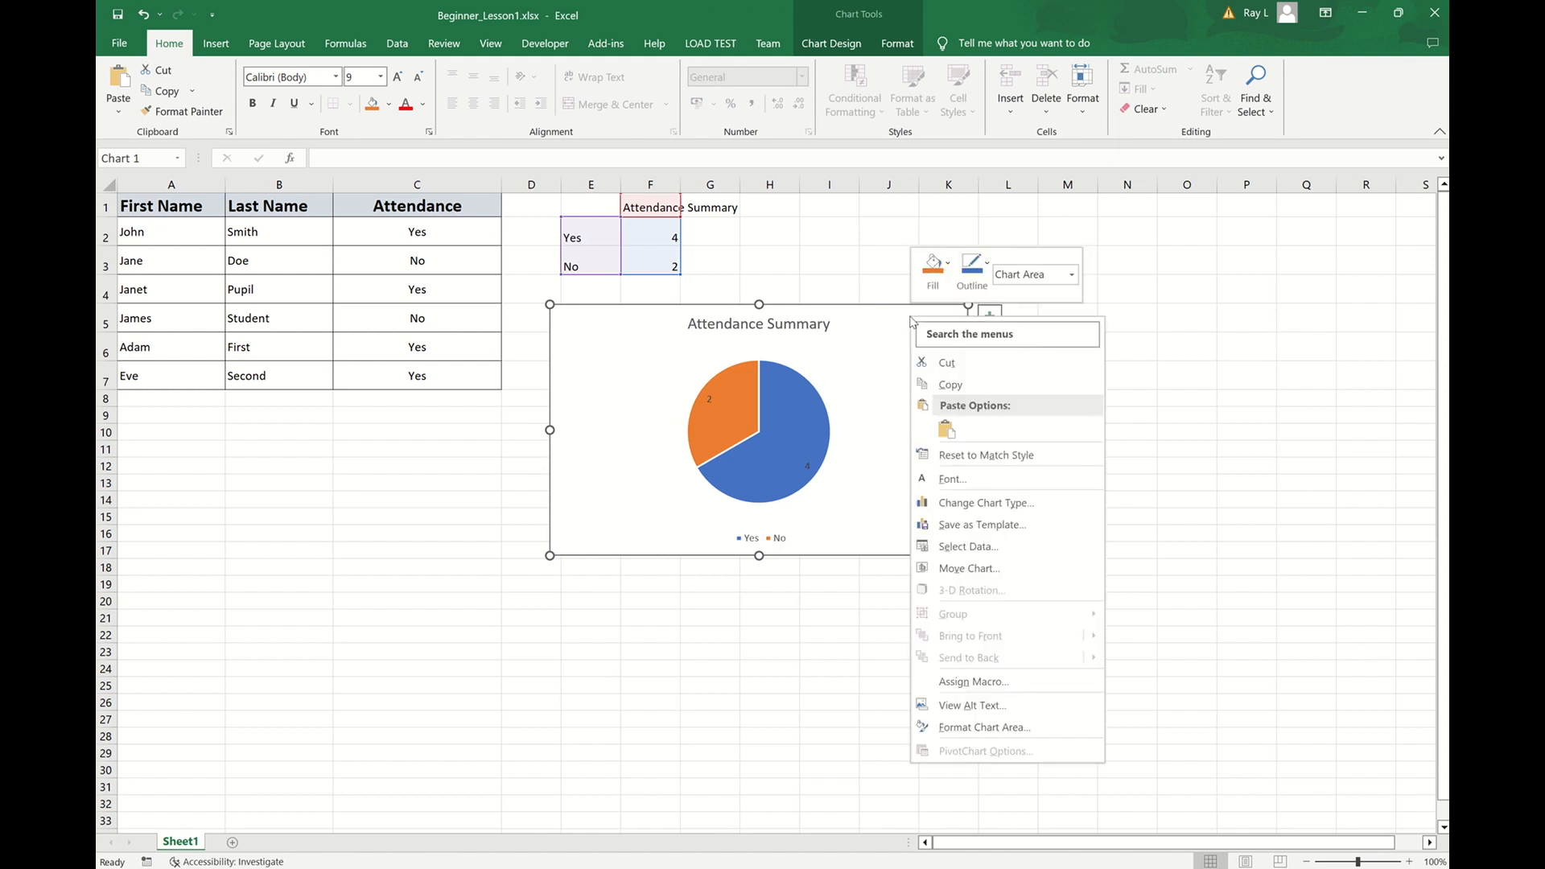
pyautogui.click(1012, 506)
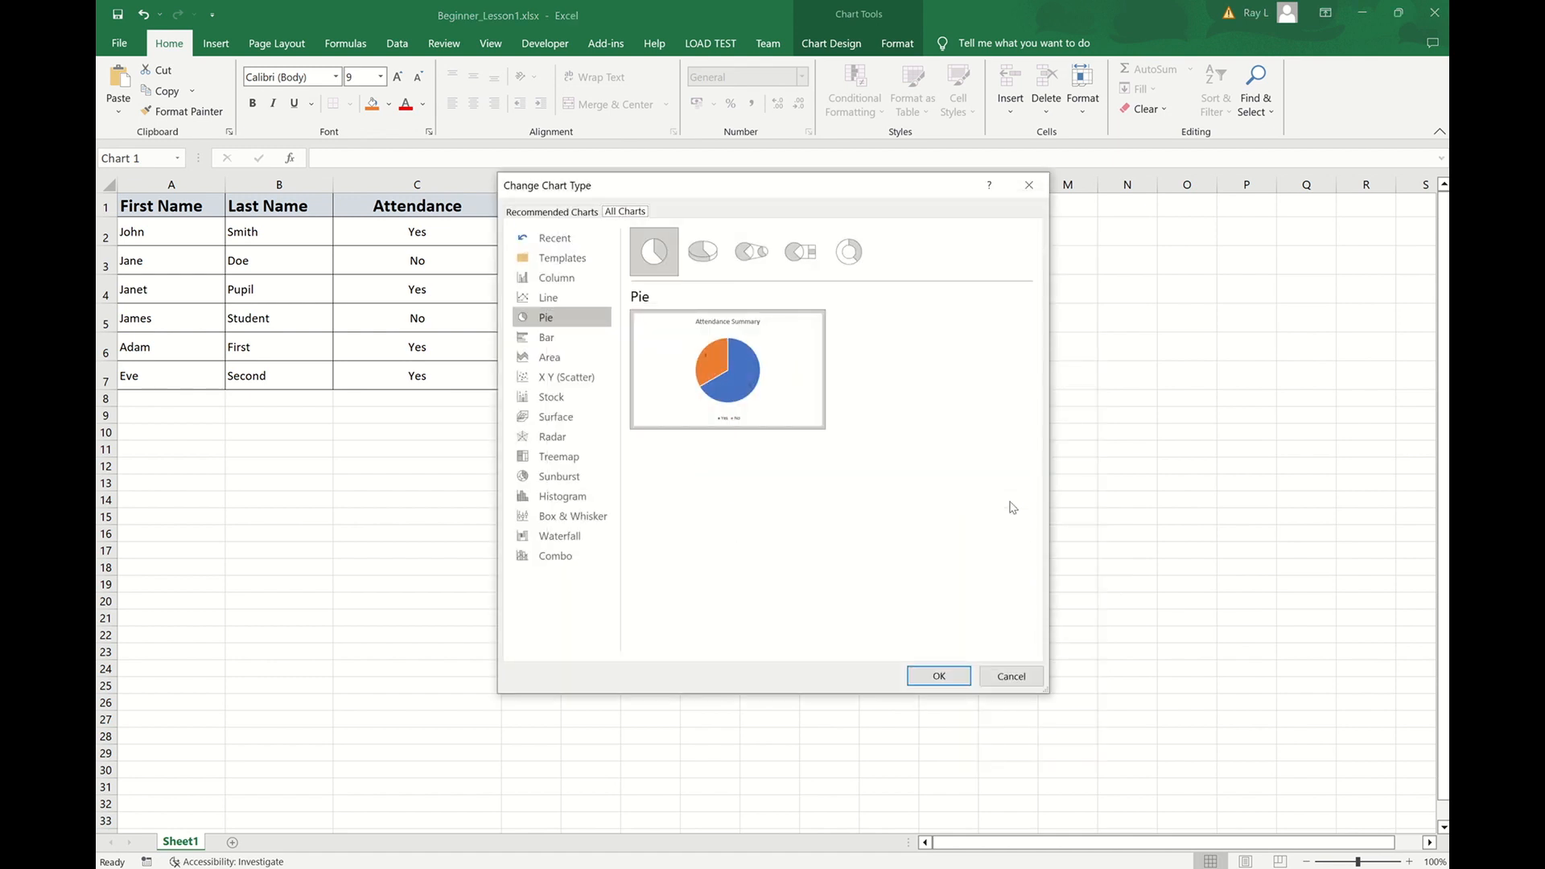
pyautogui.click(713, 253)
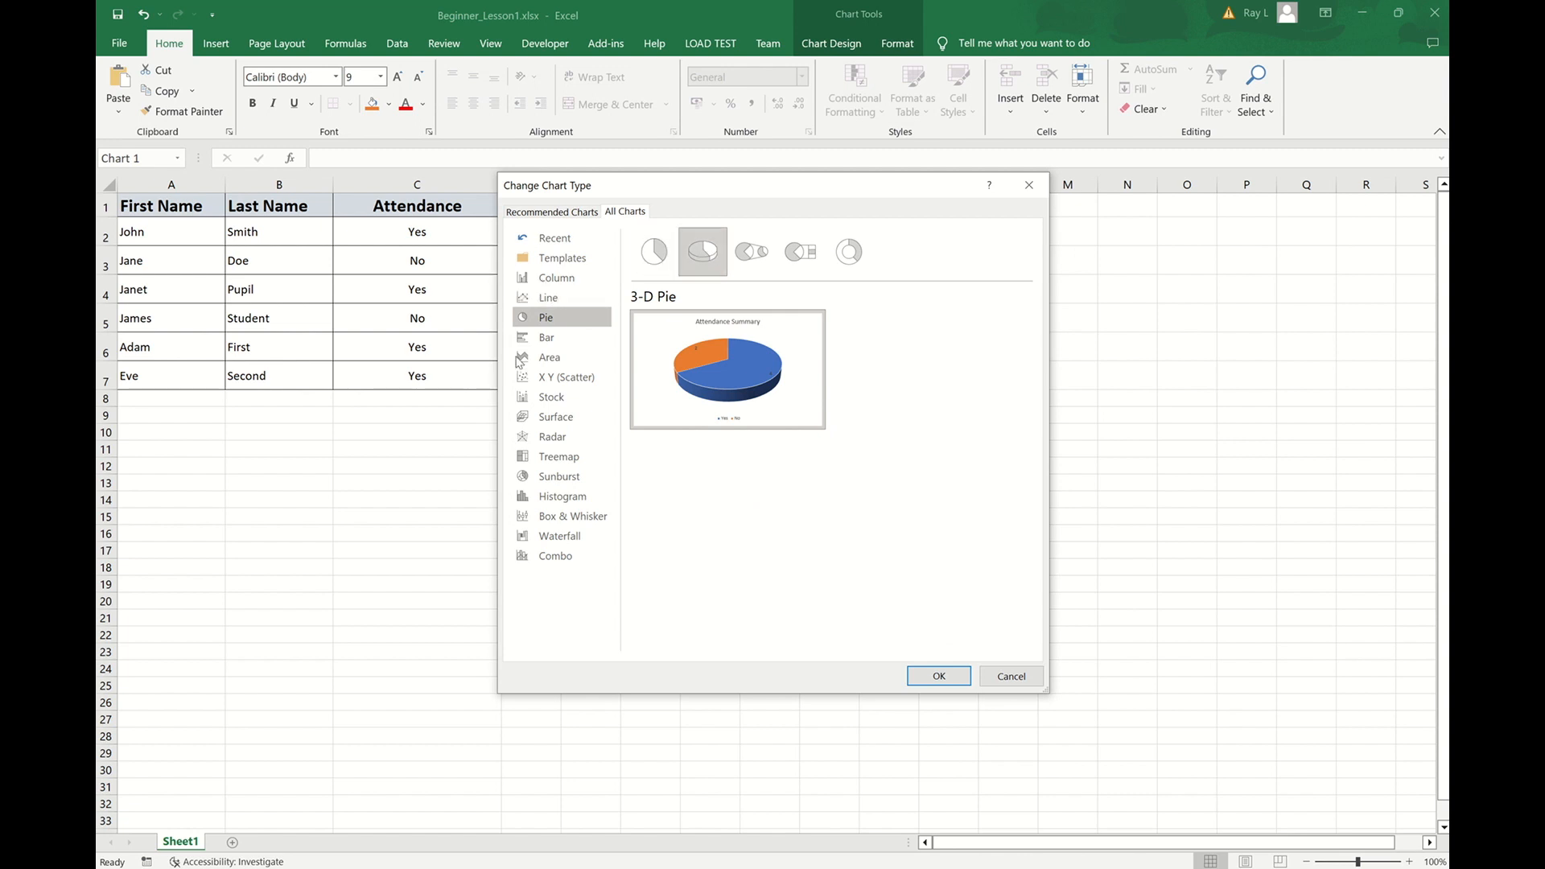
pyautogui.click(546, 339)
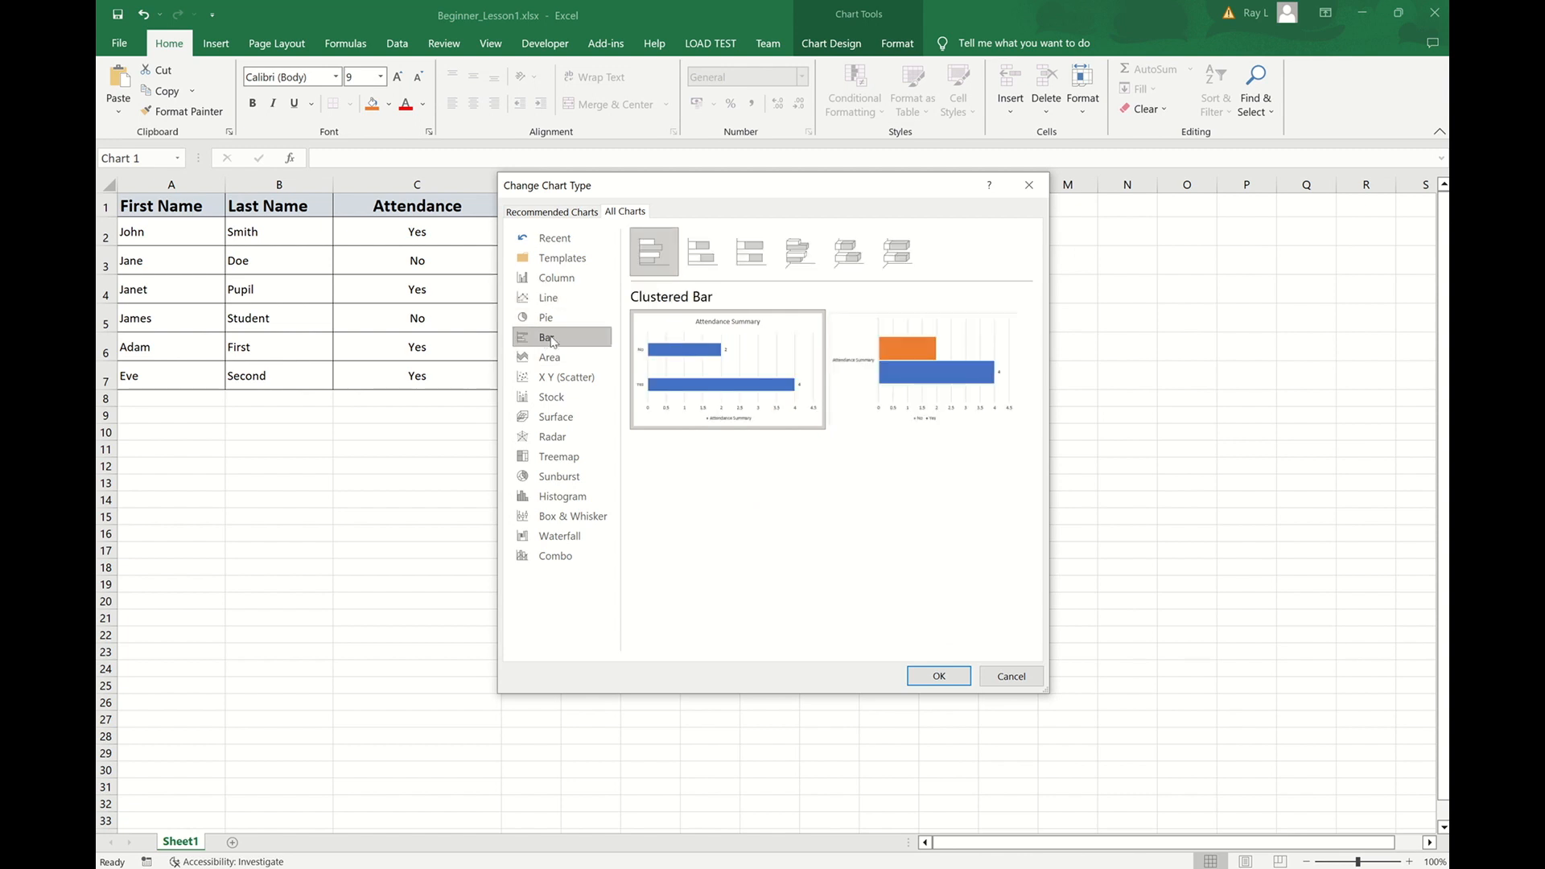
pyautogui.moveTo(941, 358)
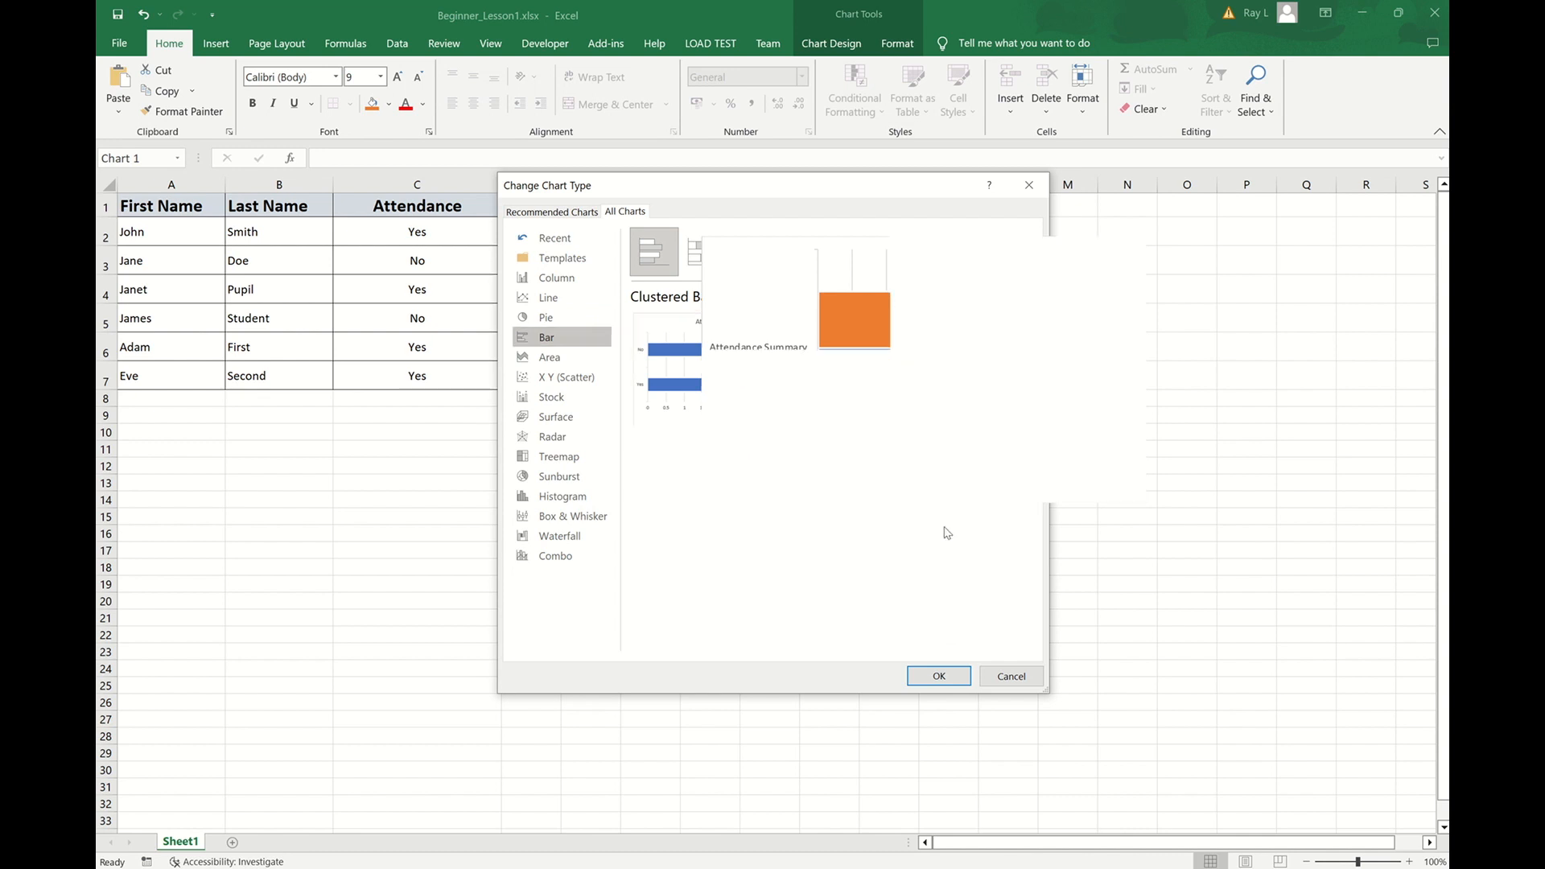
pyautogui.click(938, 674)
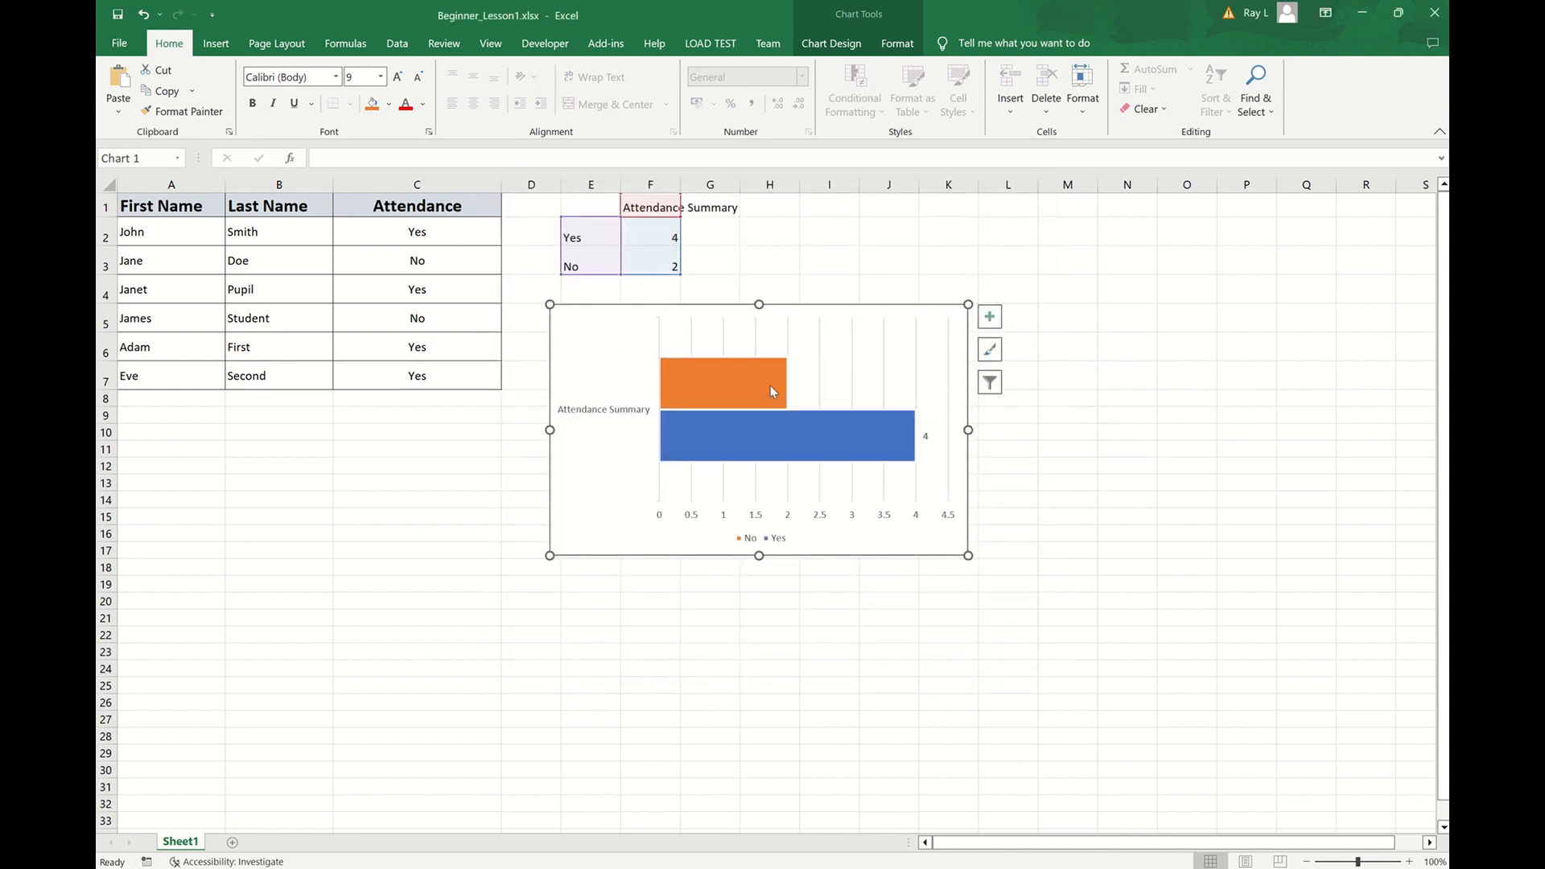
pyautogui.moveTo(970, 557); pyautogui.dragTo(1192, 717)
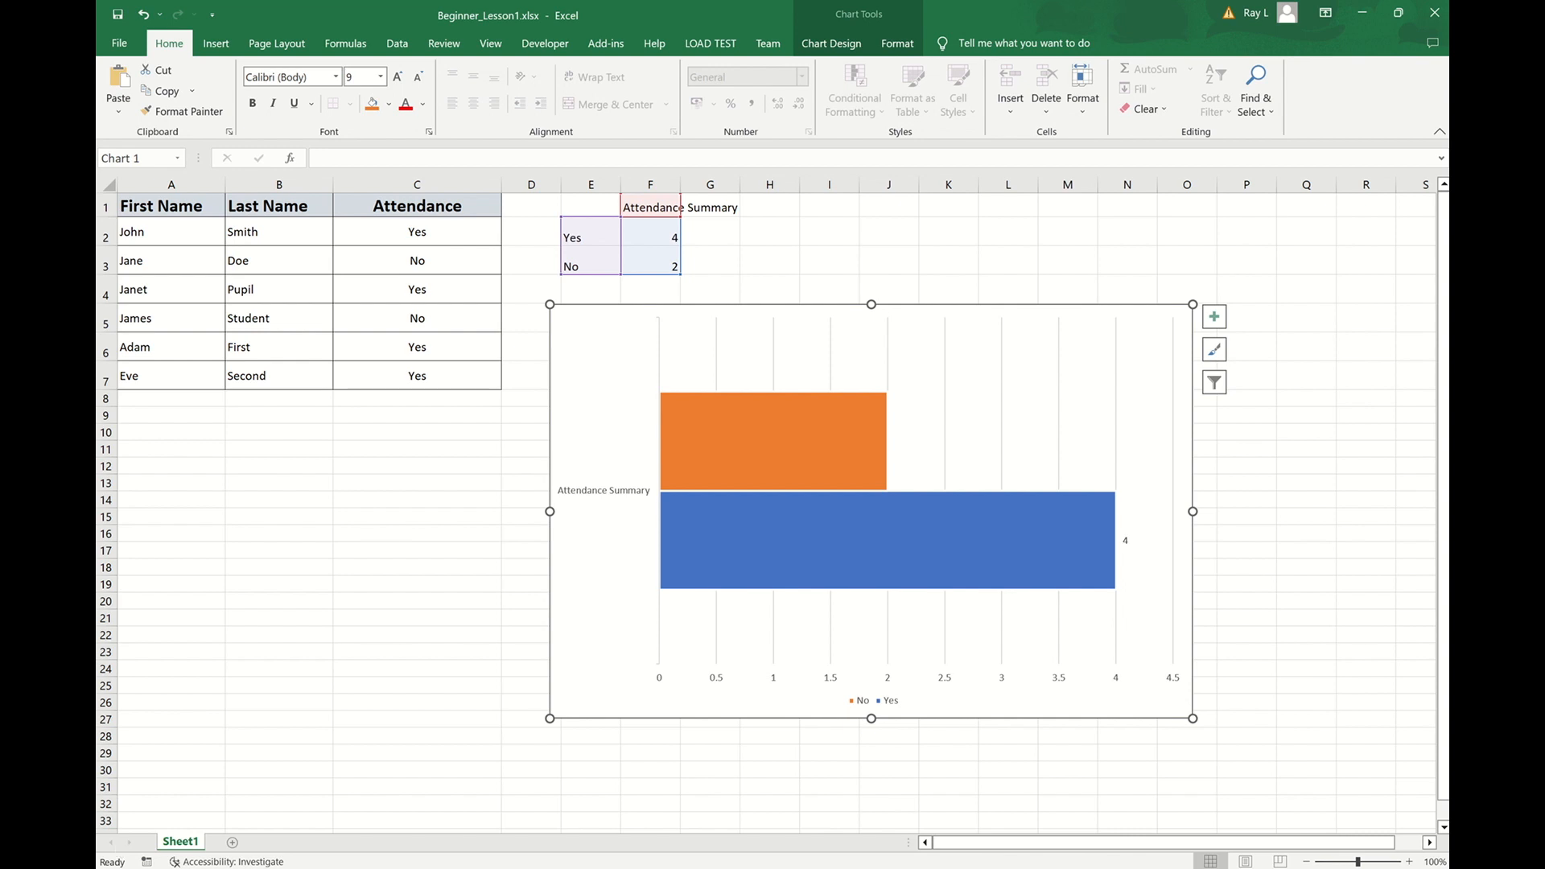
# Step: Rename the attendance worksheet as "Register"
pyautogui.rightClick(190, 851)
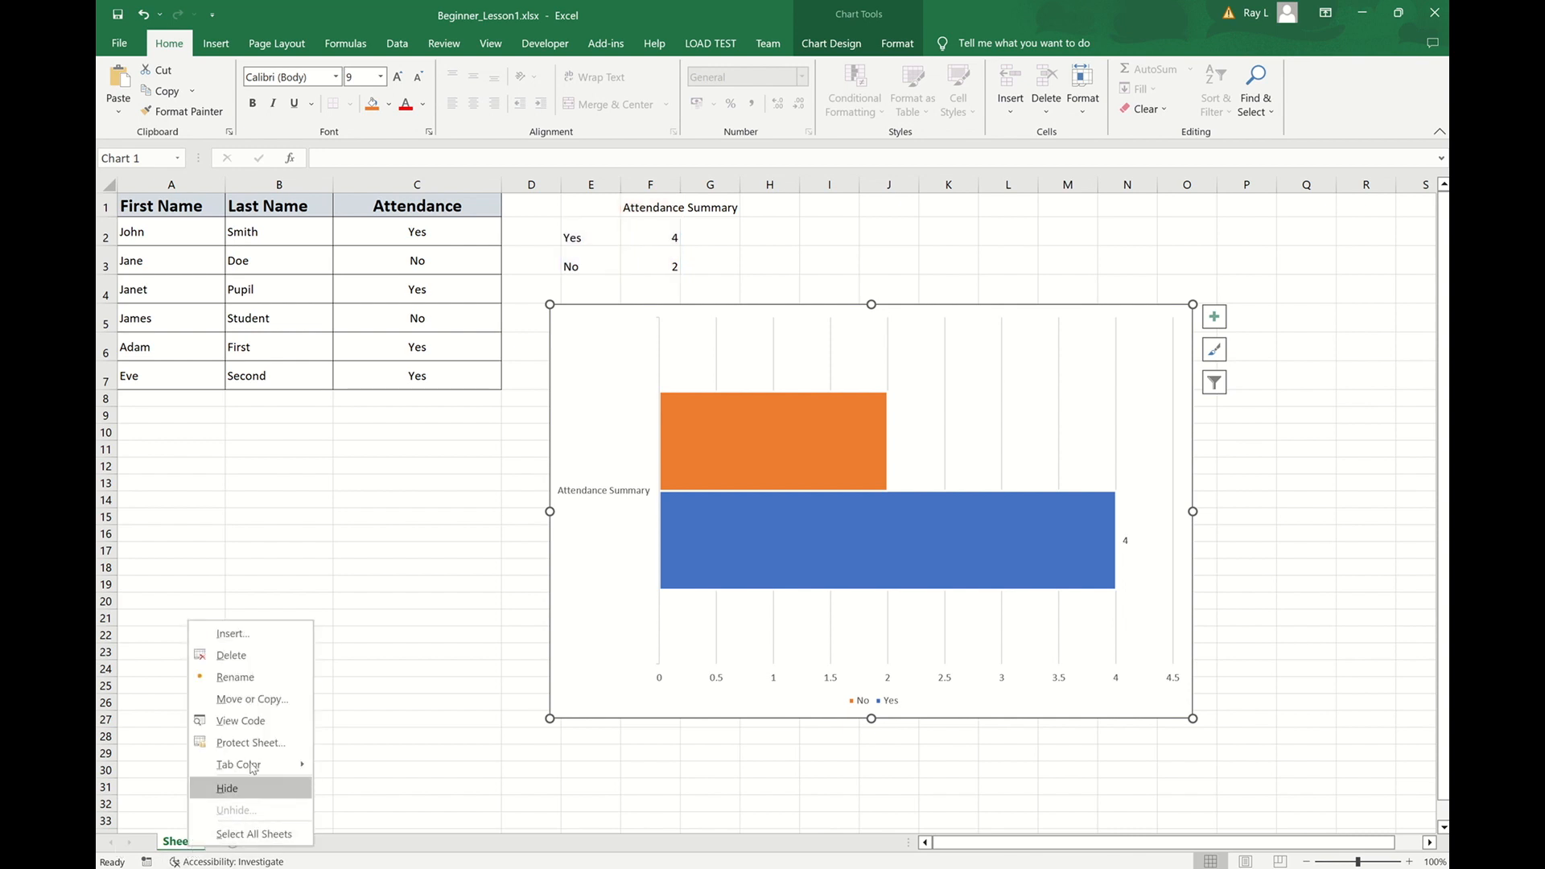
pyautogui.click(235, 677)
pyautogui.write('Register')
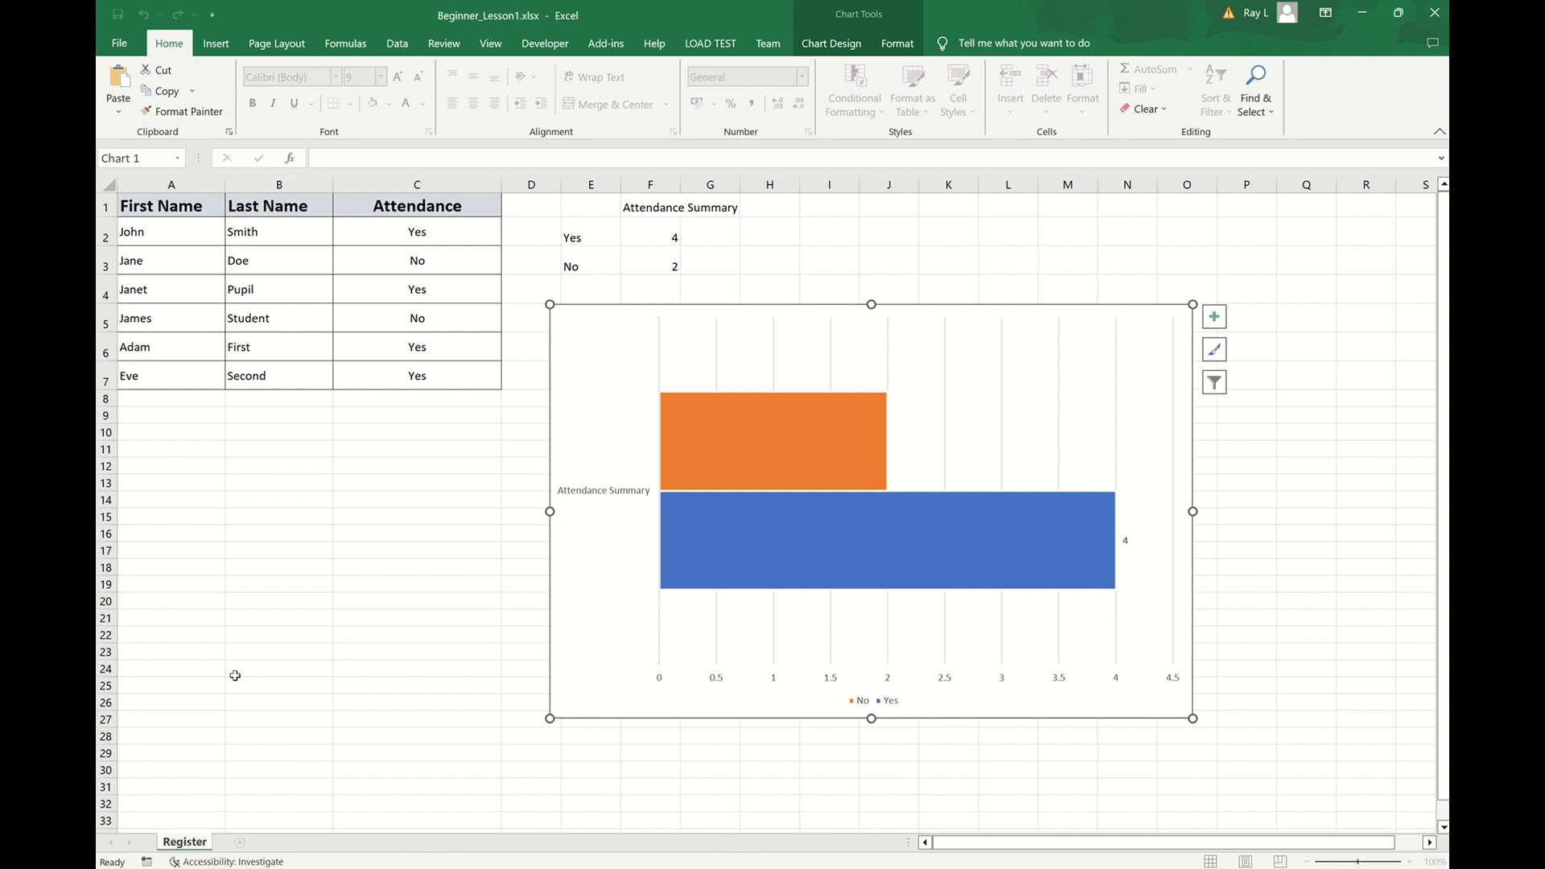
pyautogui.press('Return')
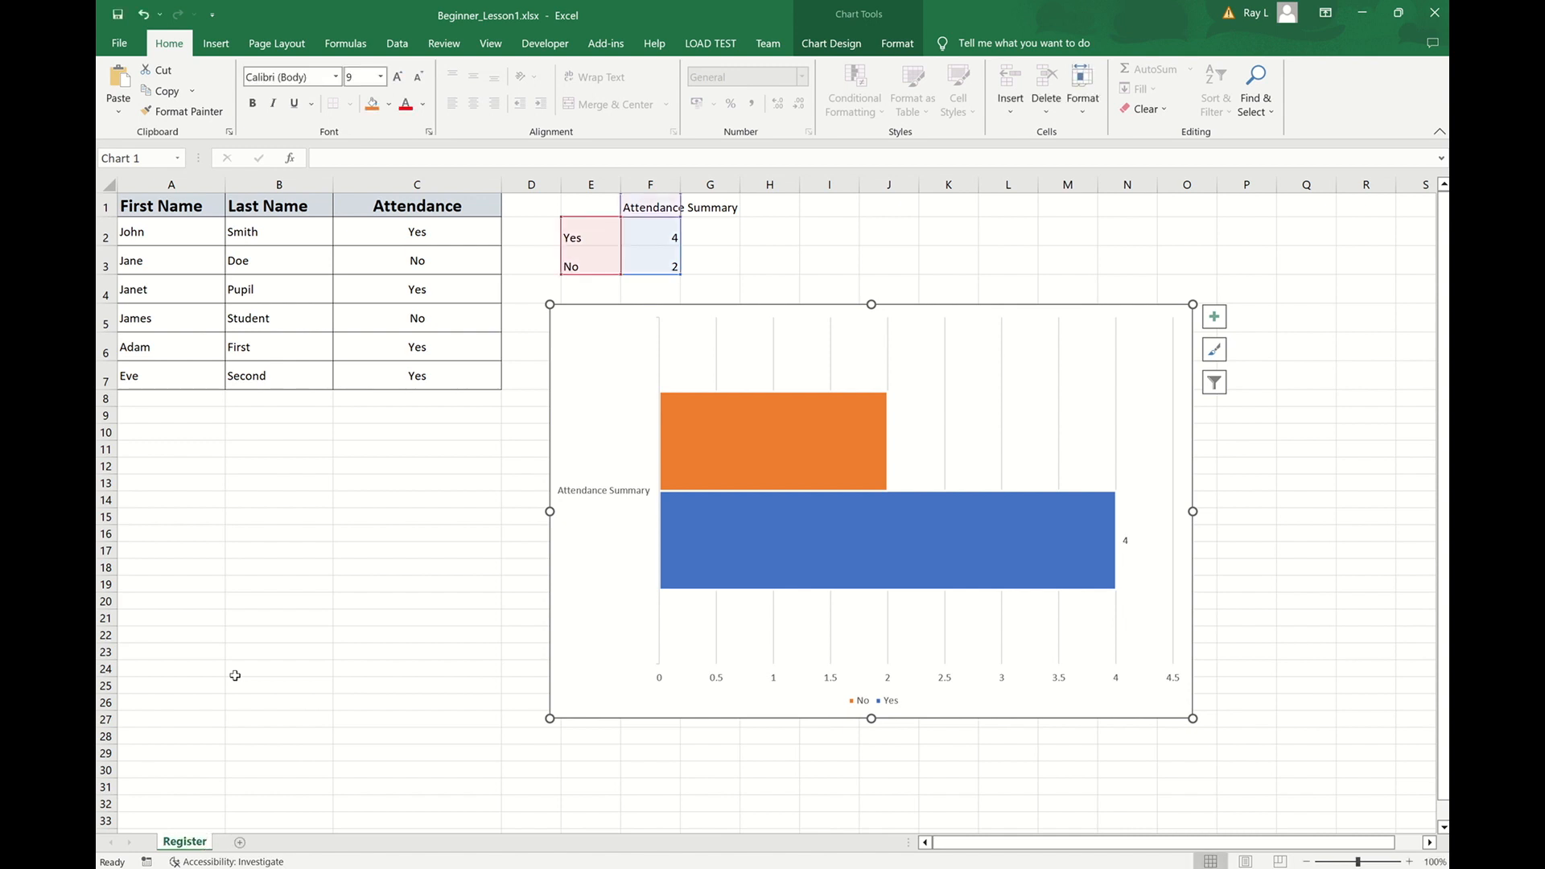
# Step: Add a new worksheet and name it "Chart"
pyautogui.click(241, 844)
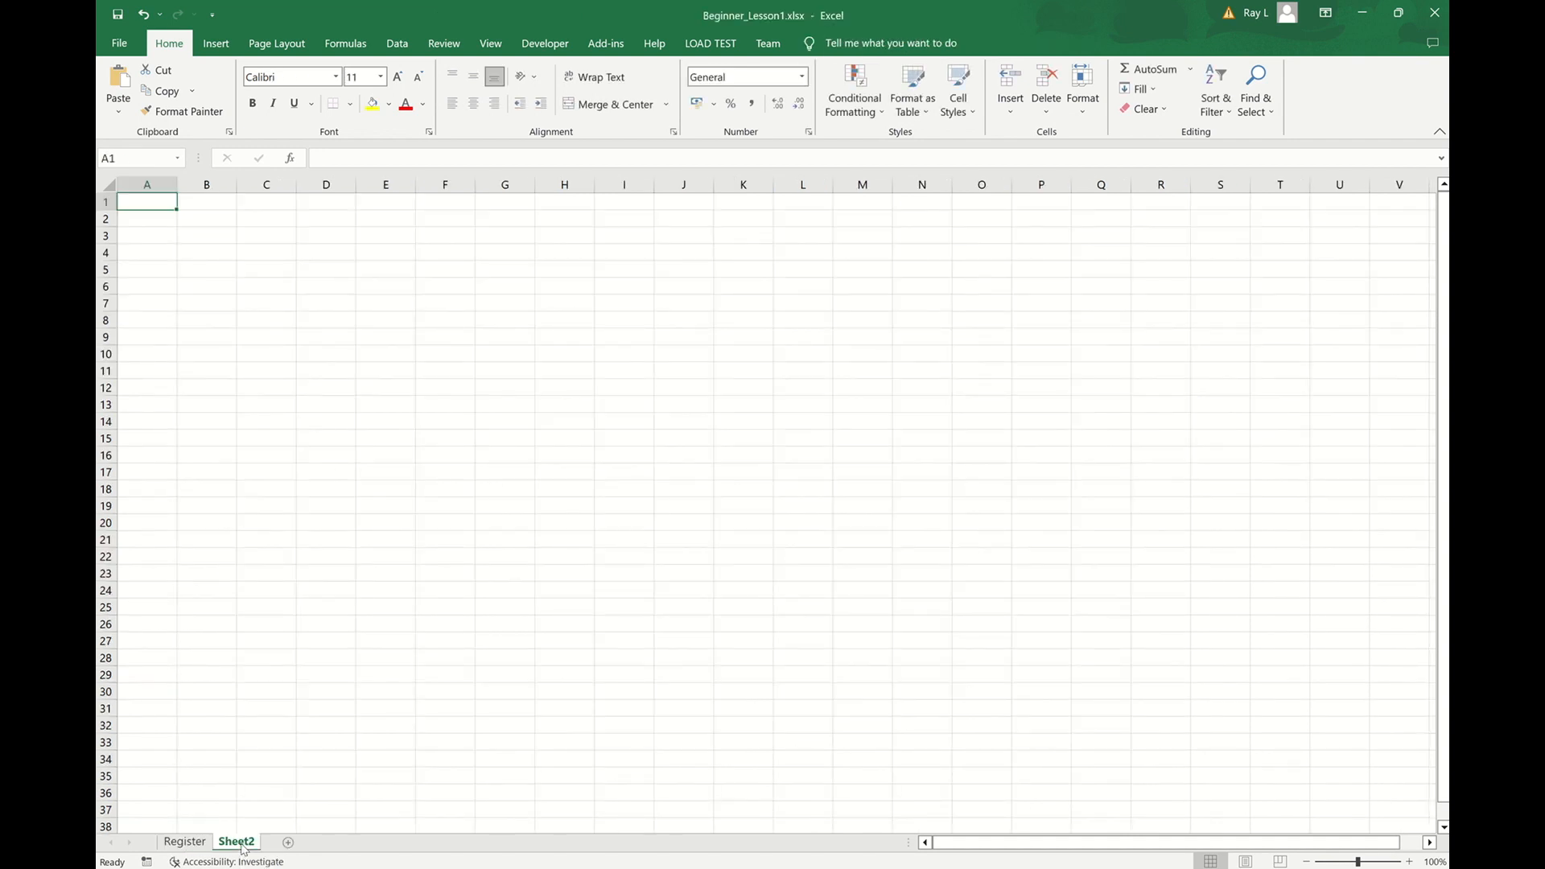
pyautogui.rightClick(243, 845)
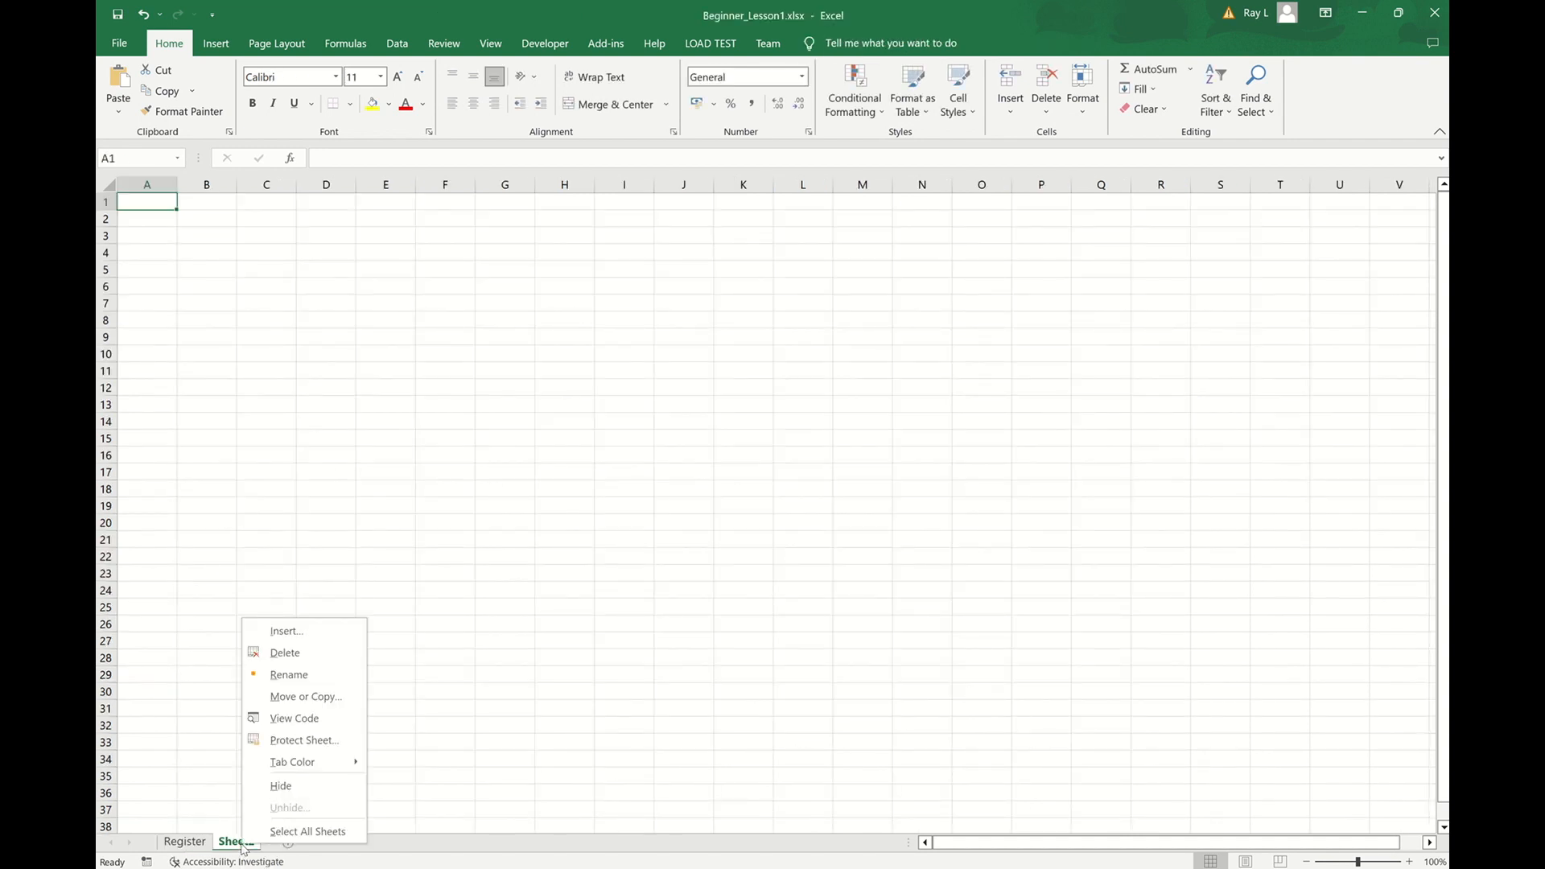
pyautogui.click(288, 674)
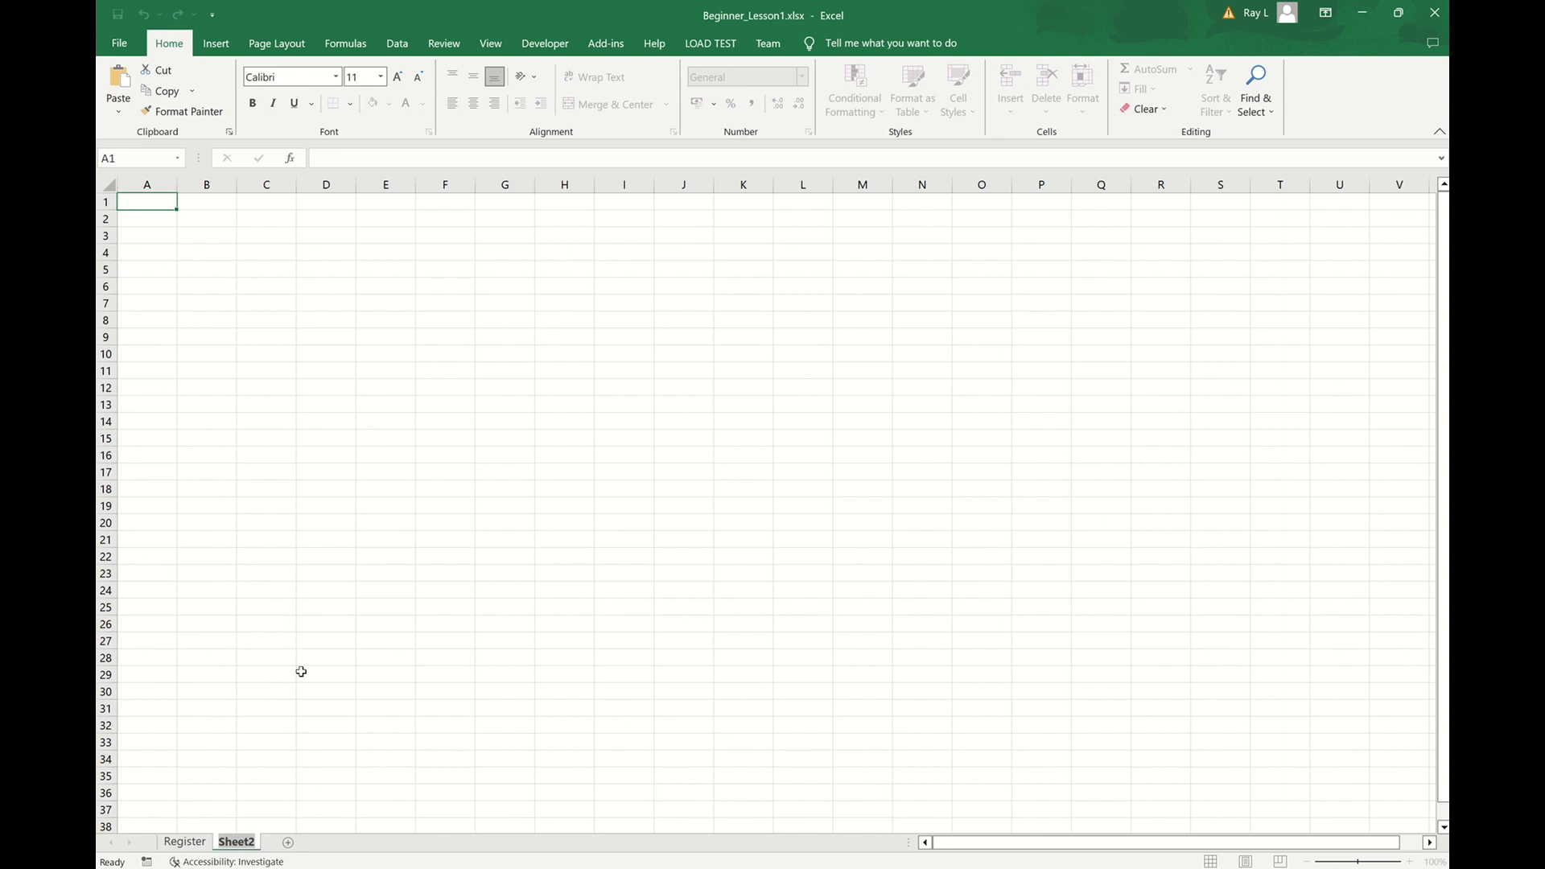
pyautogui.press('BackSpace')
pyautogui.write('Chart')
pyautogui.press('Return')
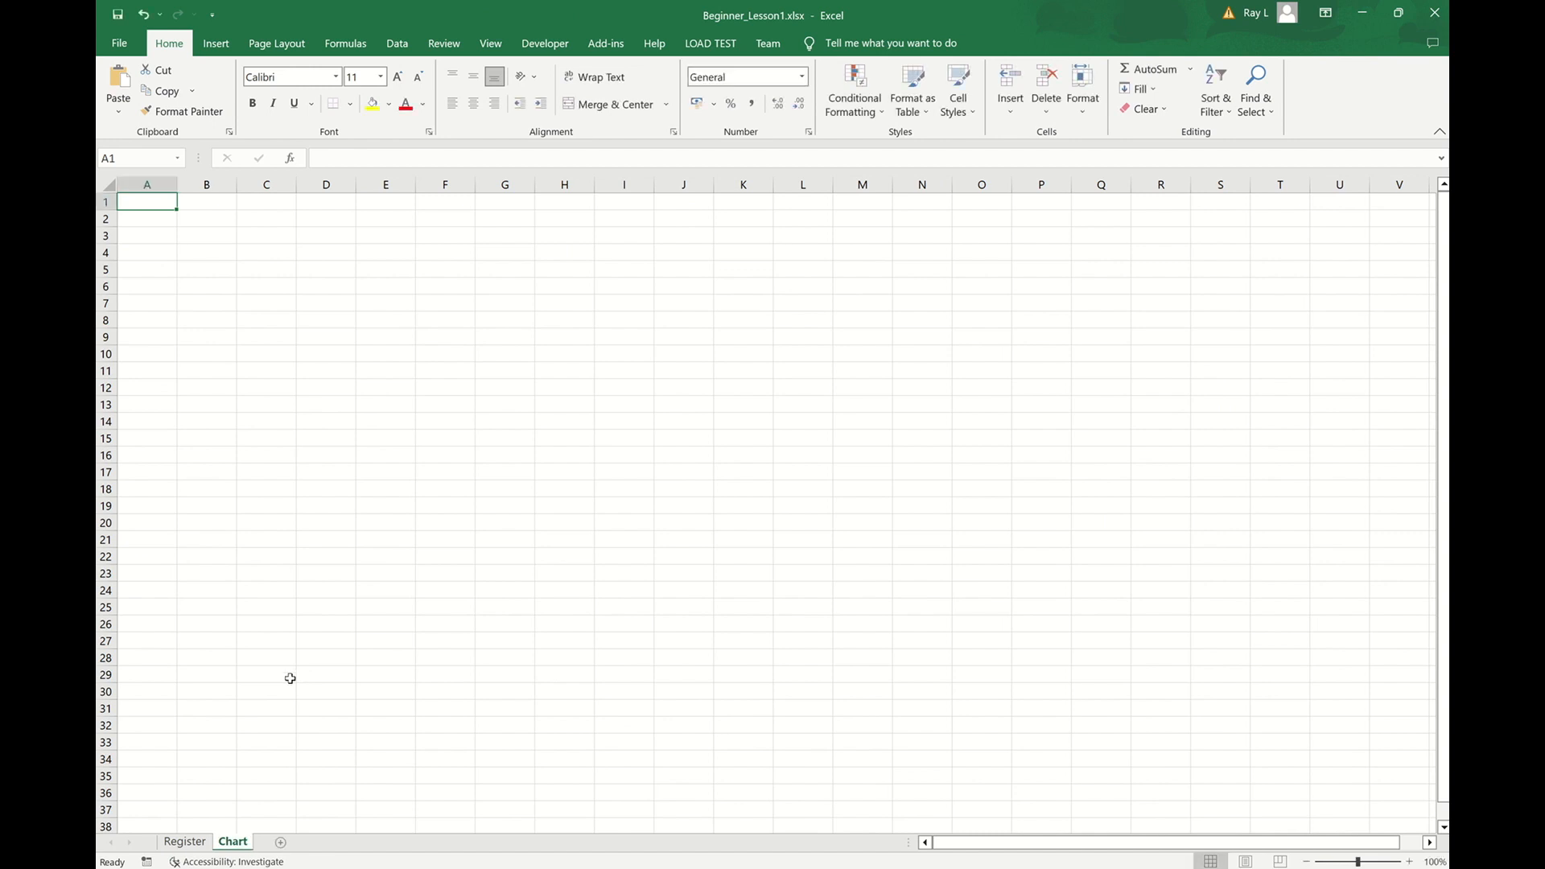
# Step: Move the bar chart from Register to cell B2 of the Chart sheet using the destination theme, and enlarge it to about row 32
pyautogui.click(185, 842)
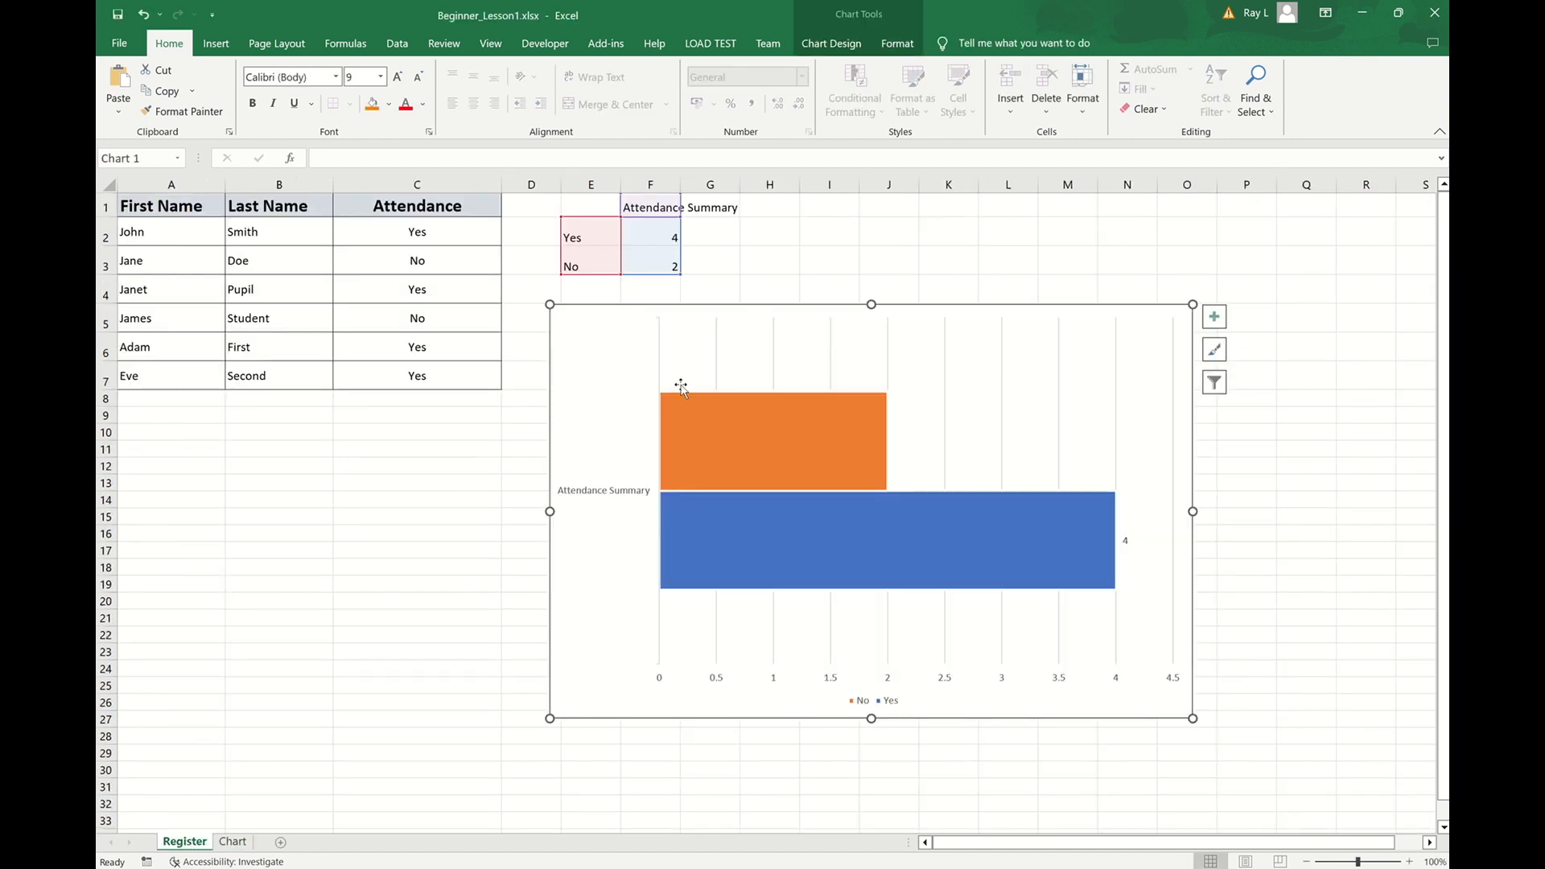
pyautogui.rightClick(577, 317)
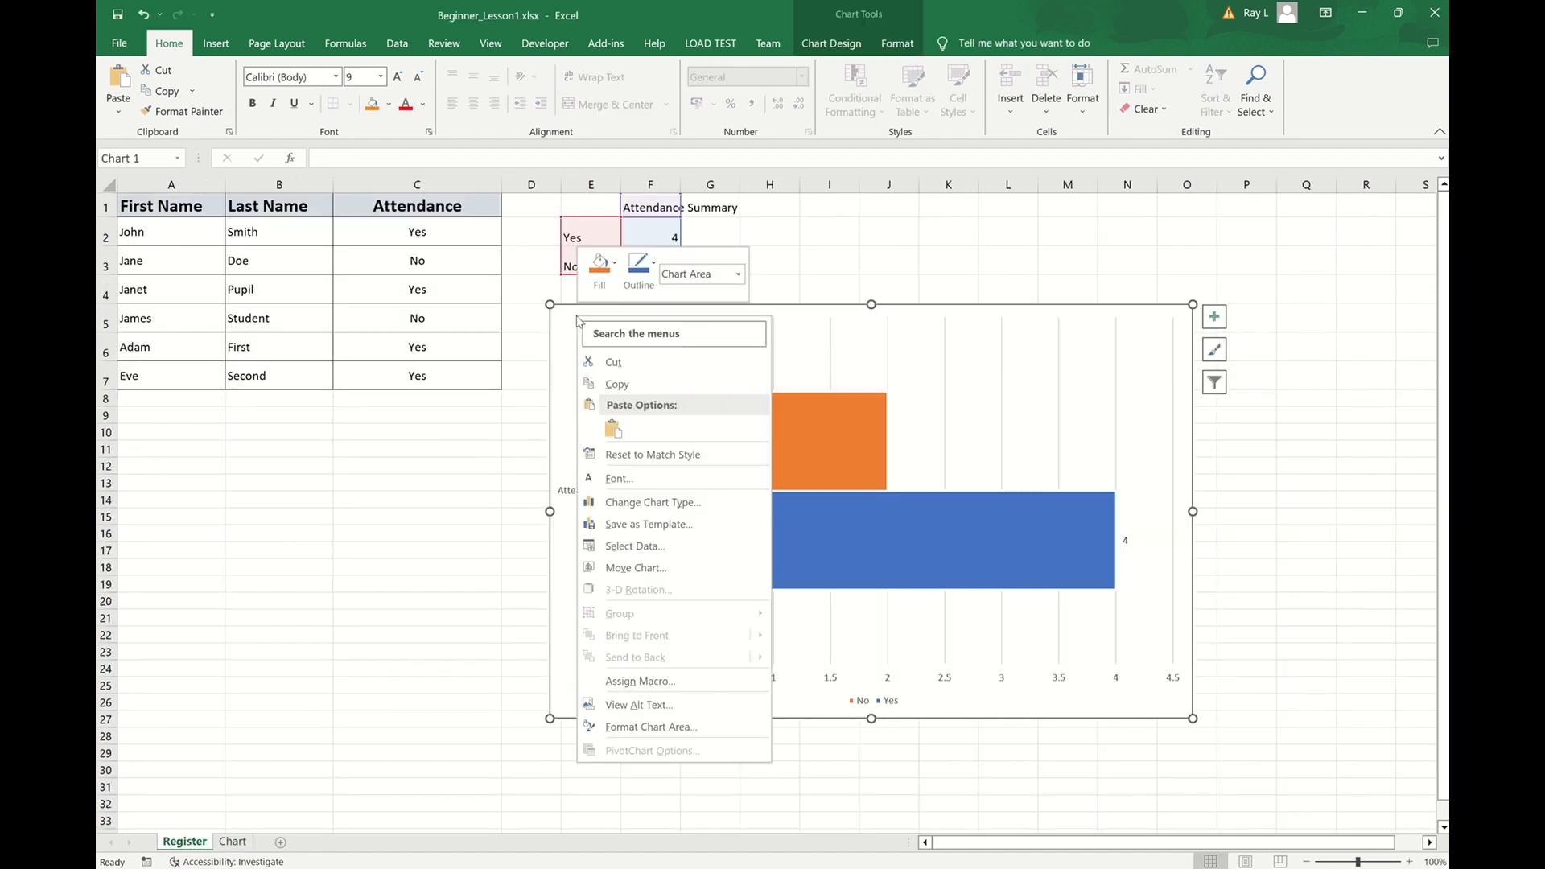
pyautogui.click(628, 362)
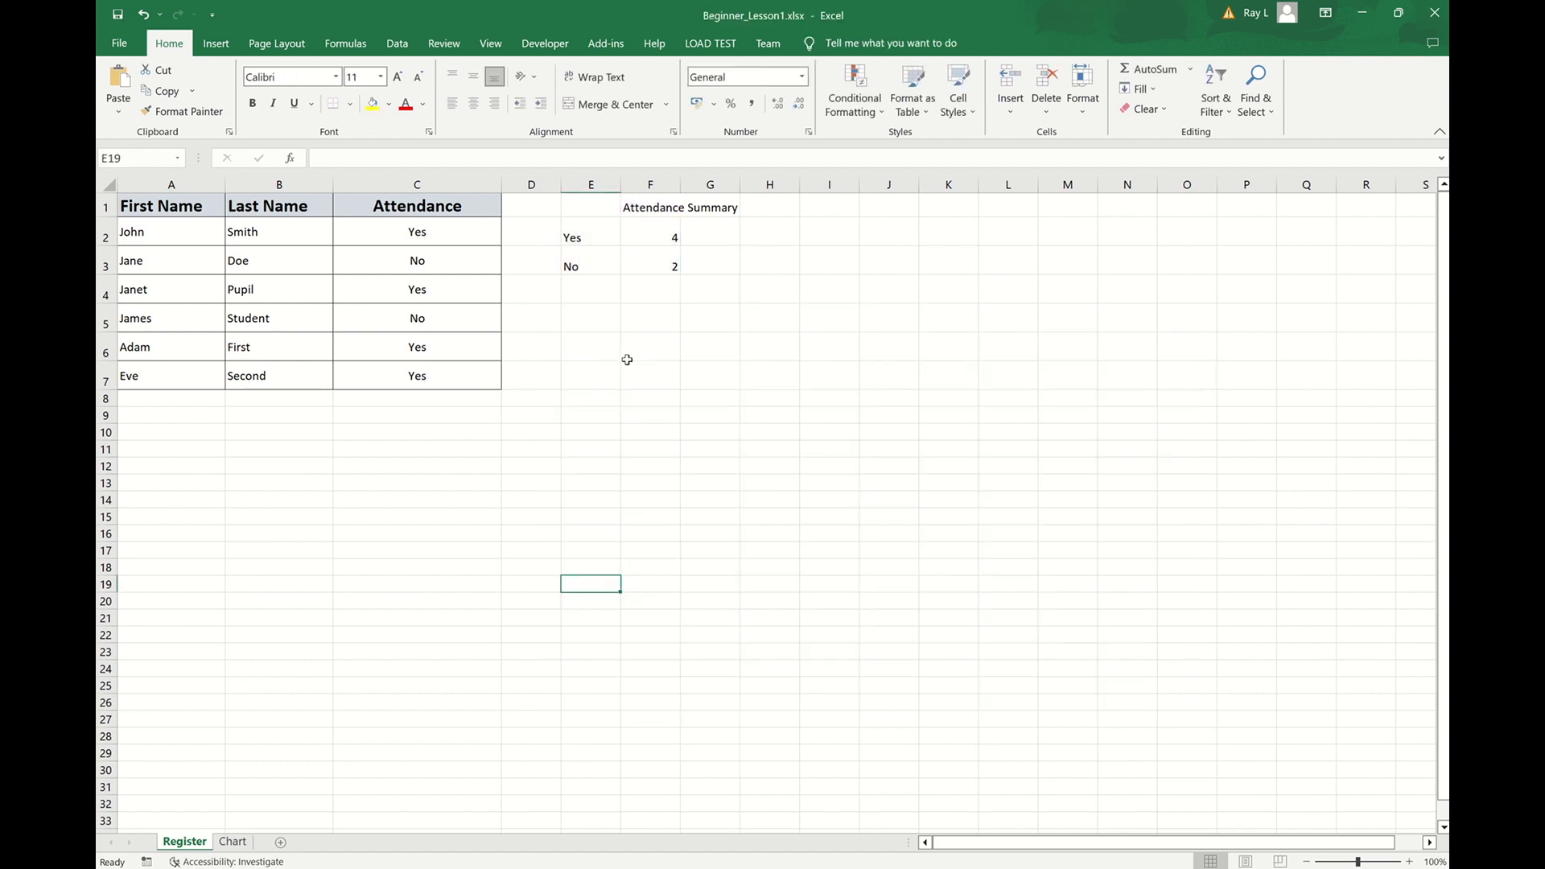
pyautogui.click(240, 845)
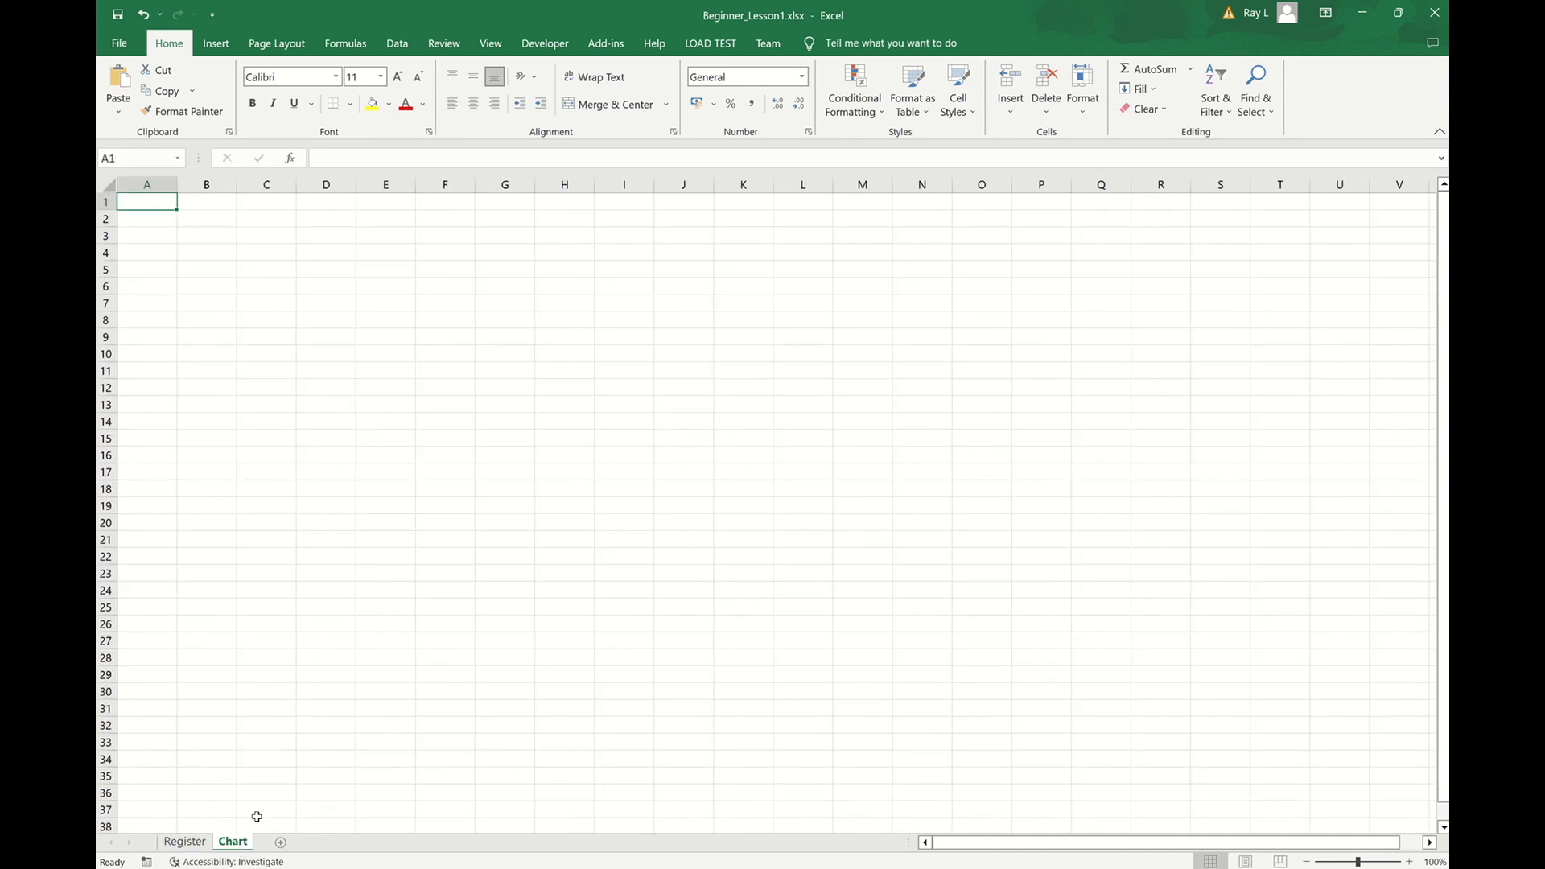
pyautogui.click(209, 217)
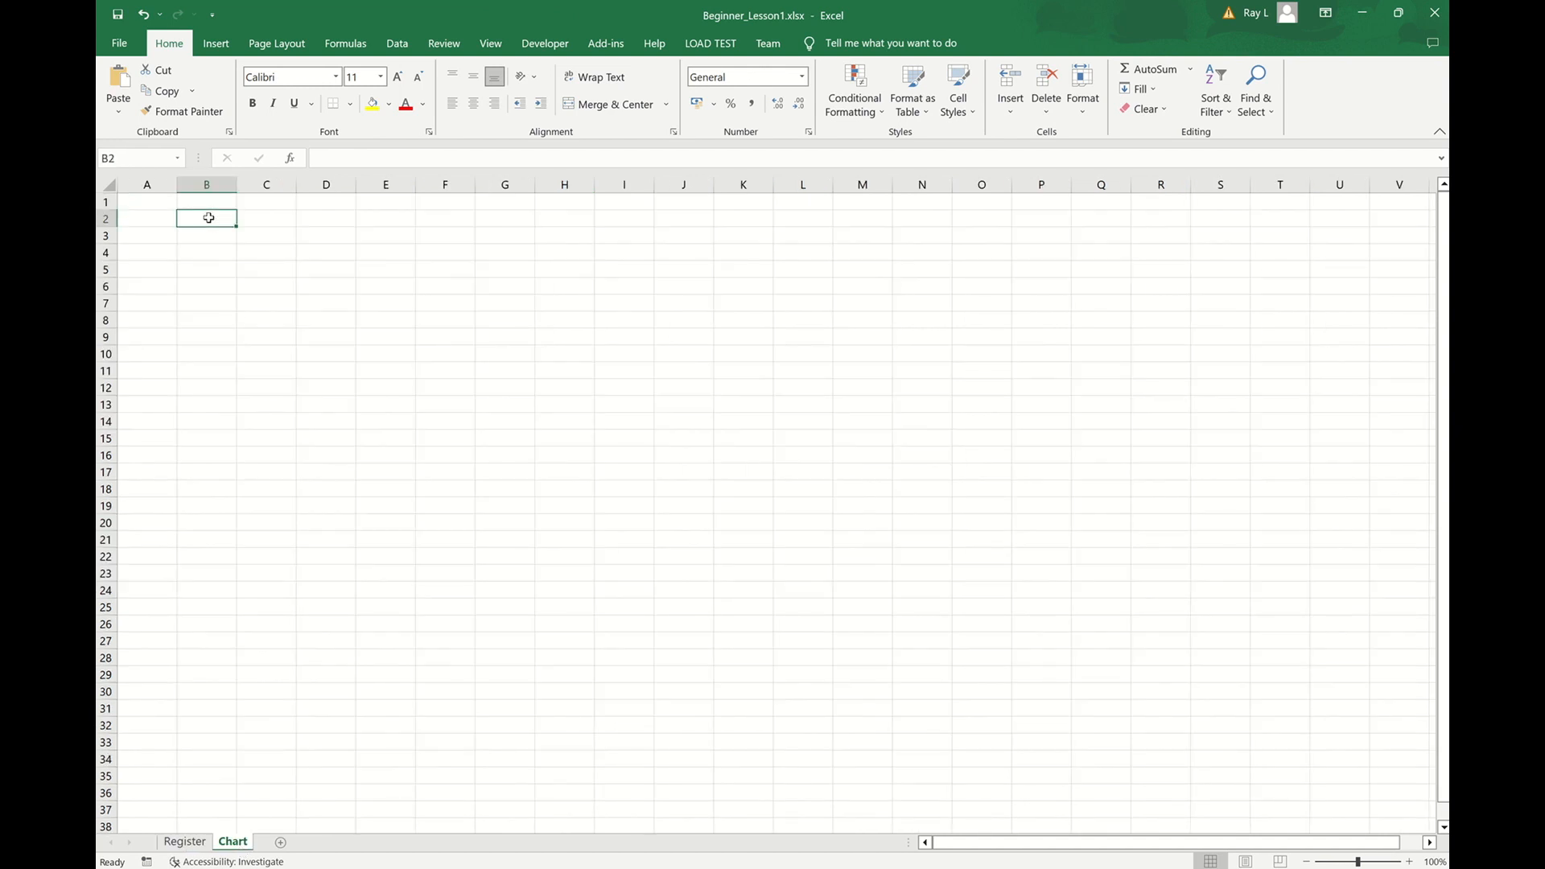
pyautogui.rightClick(209, 219)
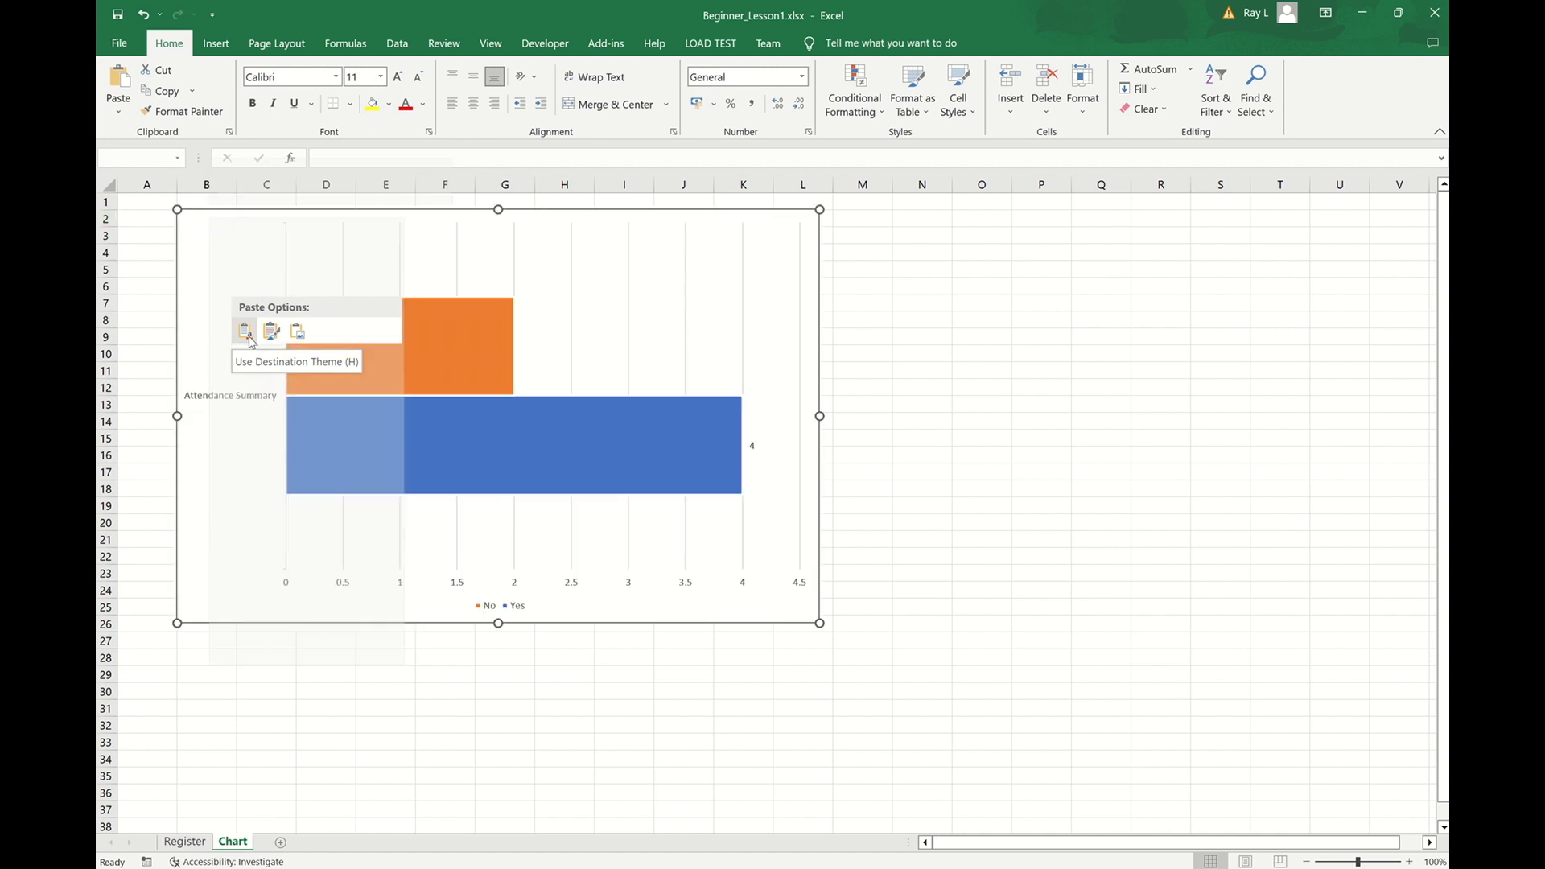
pyautogui.click(248, 335)
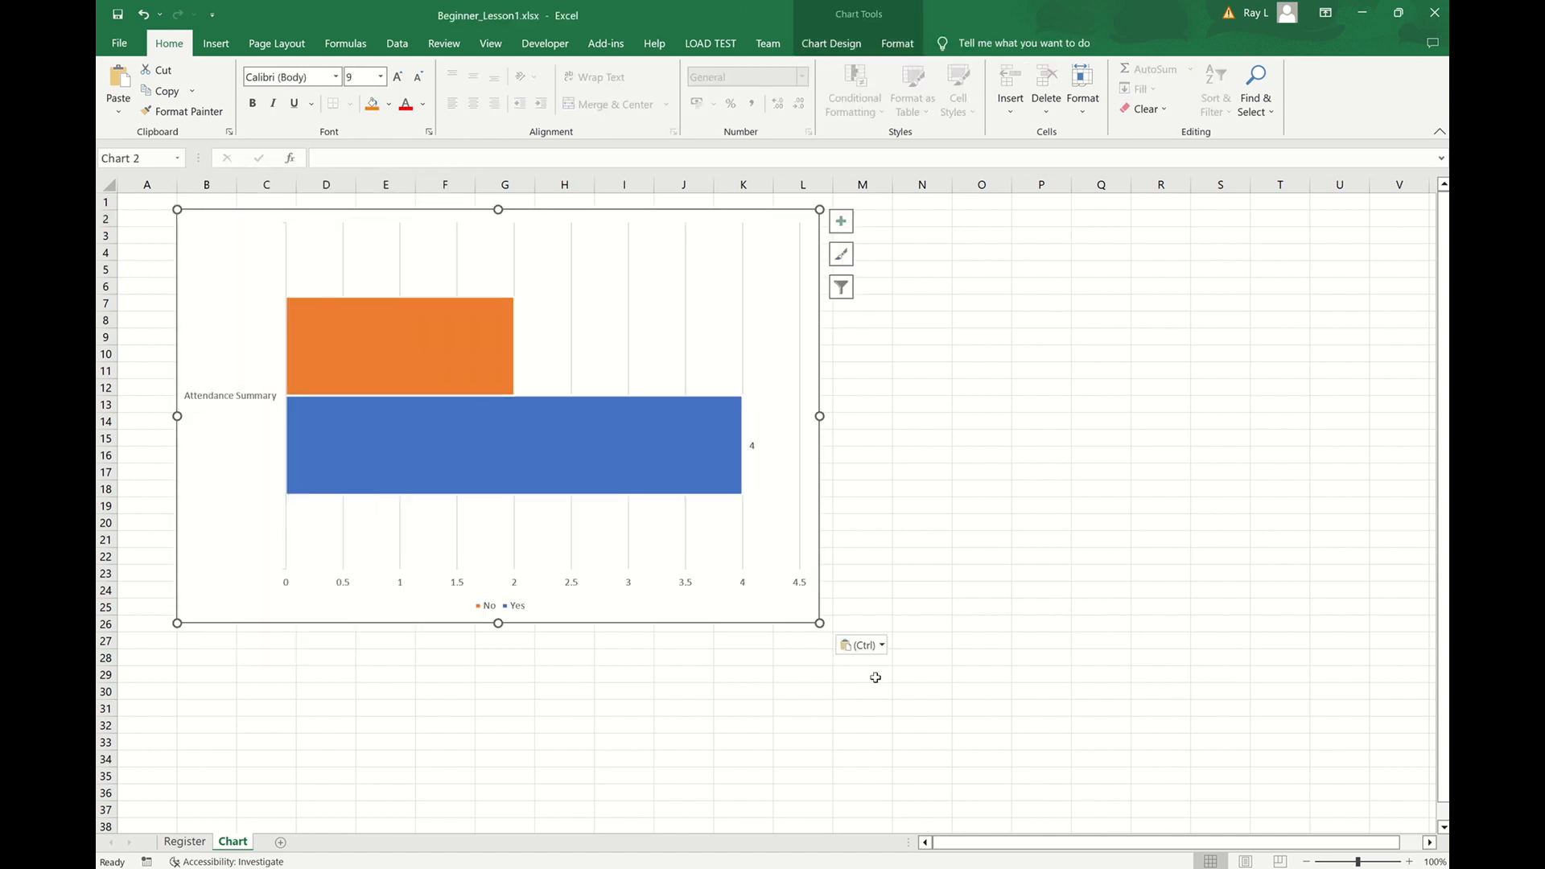
pyautogui.moveTo(819, 622); pyautogui.dragTo(1040, 734)
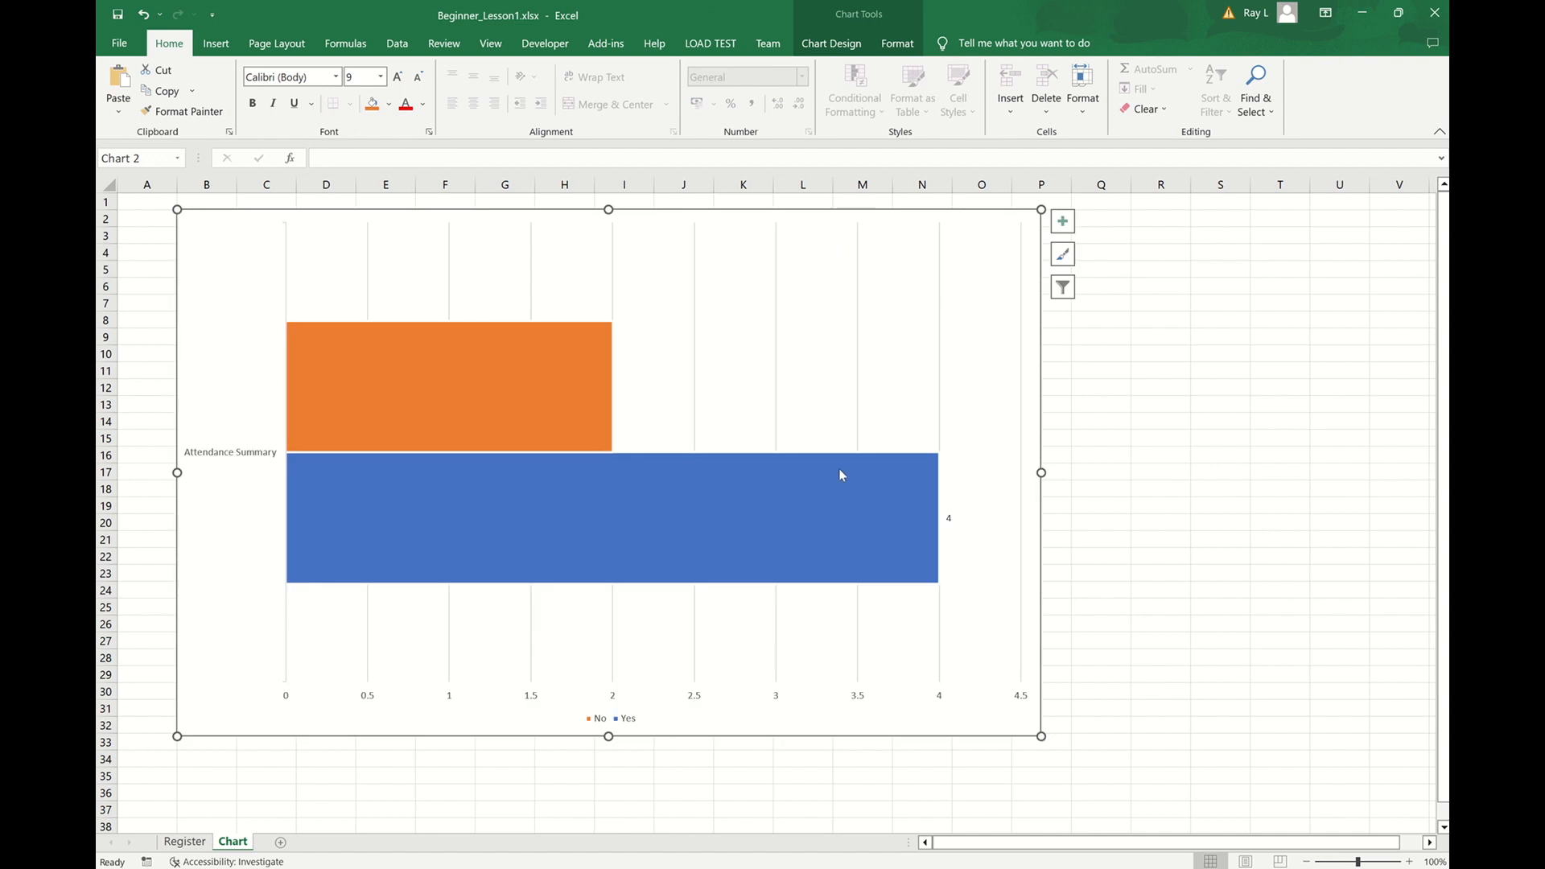
# Step: Set the attendance in C4 and C7 of the Register sheet to No, and check the bar chart on the Chart sheet
pyautogui.click(186, 842)
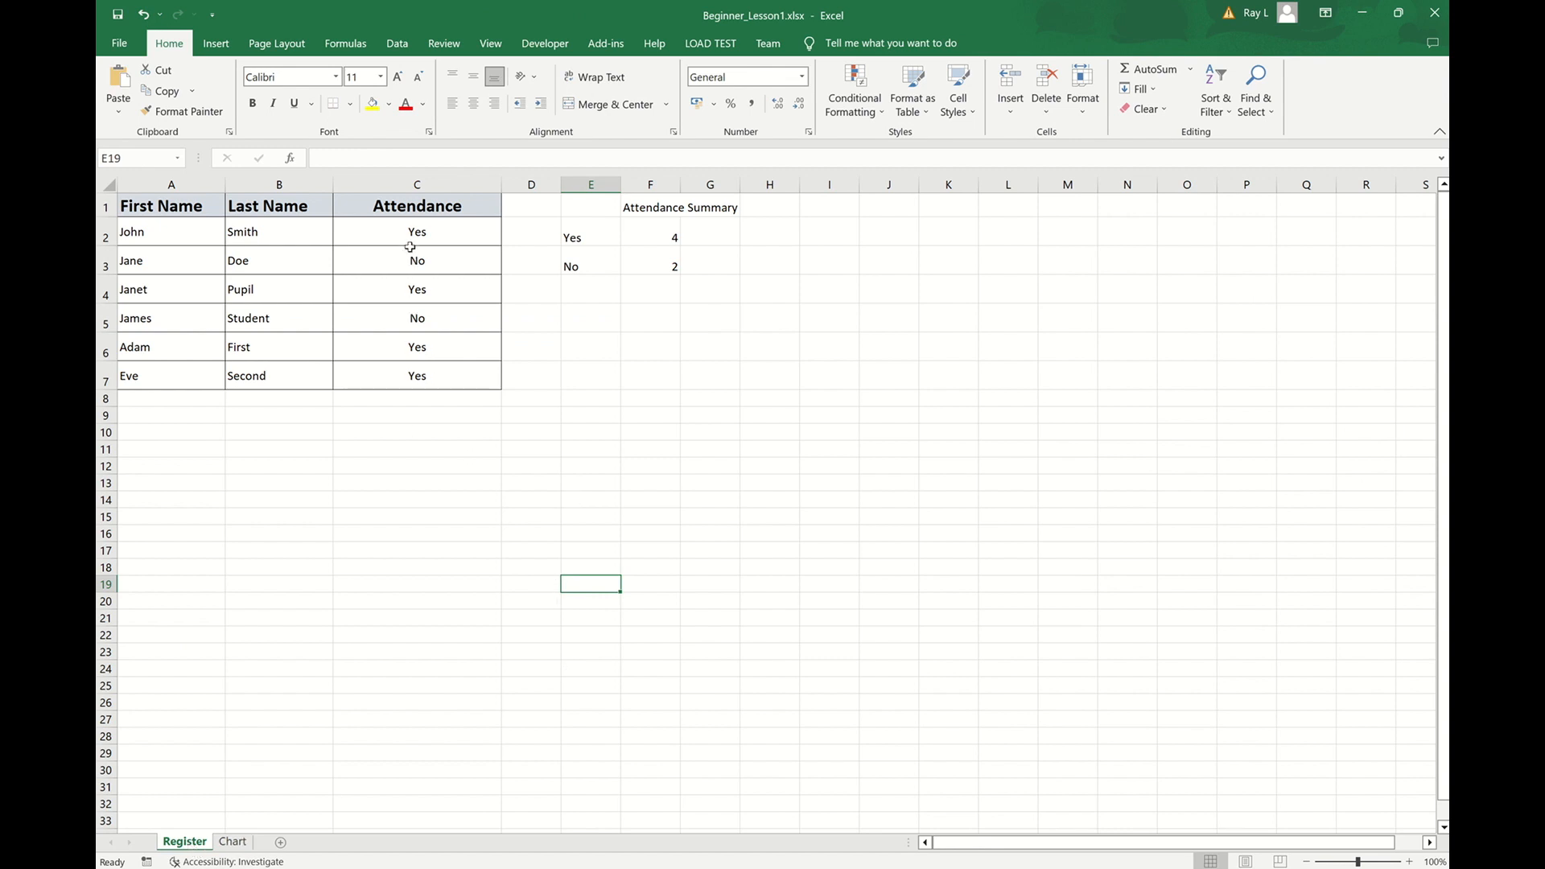
pyautogui.click(419, 288)
pyautogui.write('No')
pyautogui.press('Return')
pyautogui.press('Down')
pyautogui.press('Down')
pyautogui.write('No')
pyautogui.press('Return')
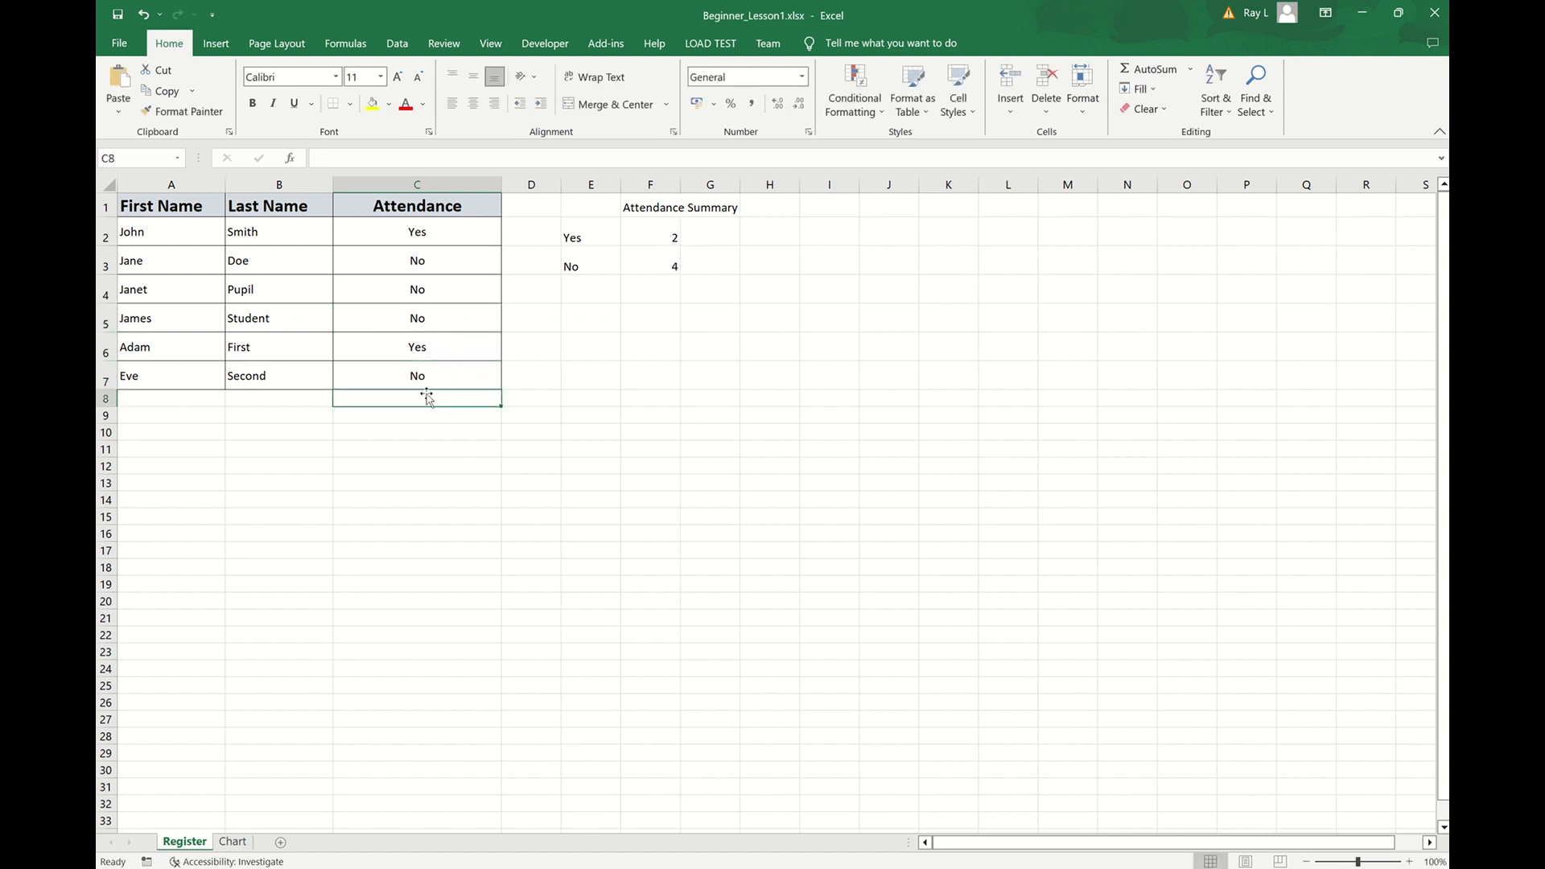
pyautogui.click(232, 844)
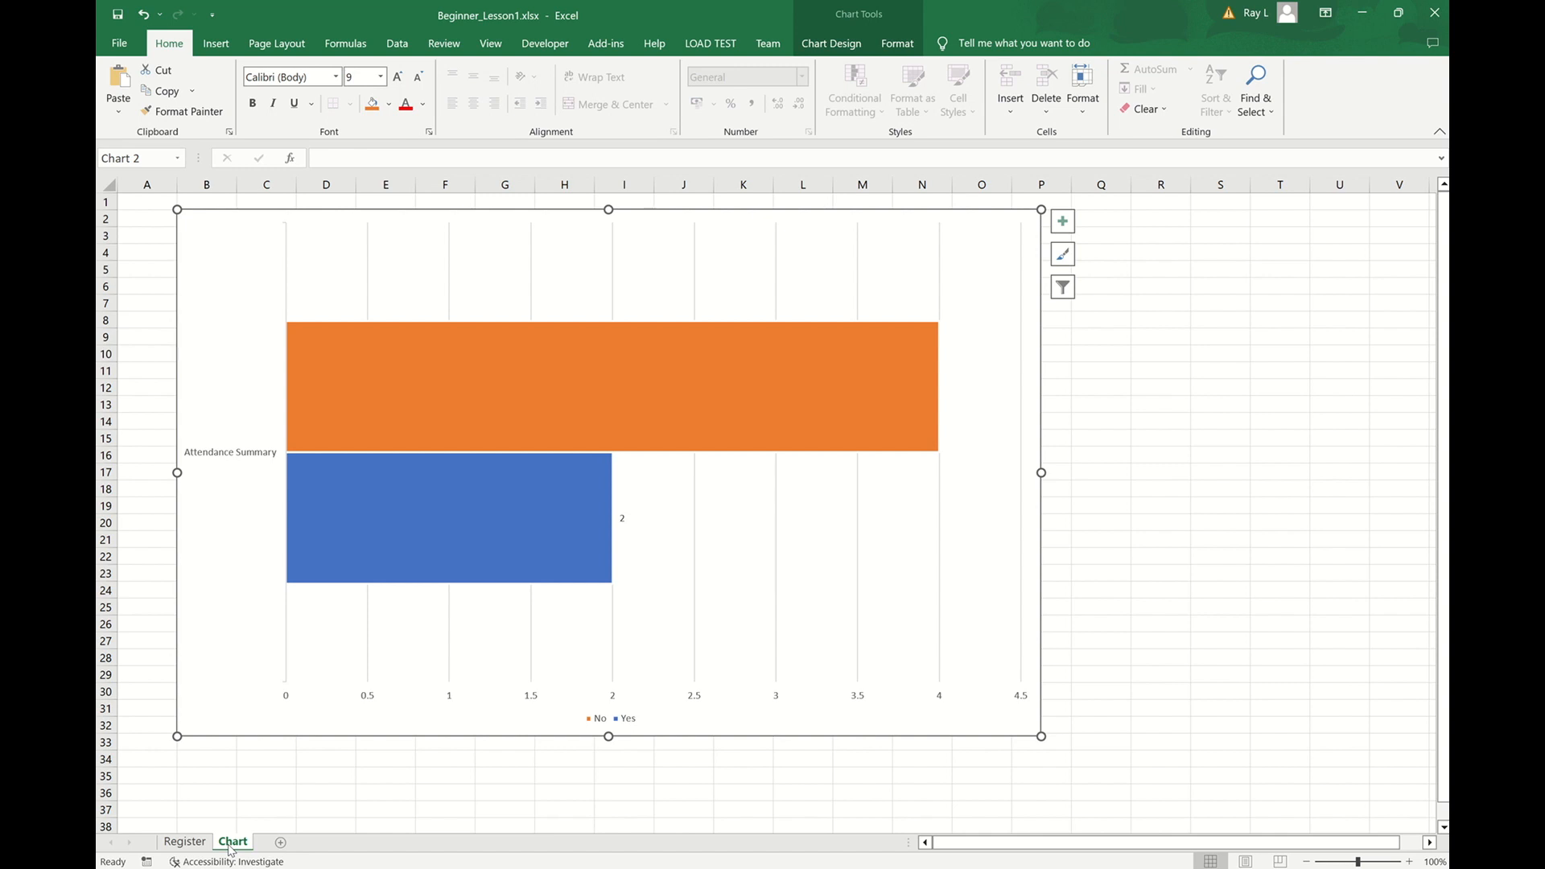
# Step: Fill the last two register entries, A6:C7, down to row 32 on the Register sheet
pyautogui.click(184, 841)
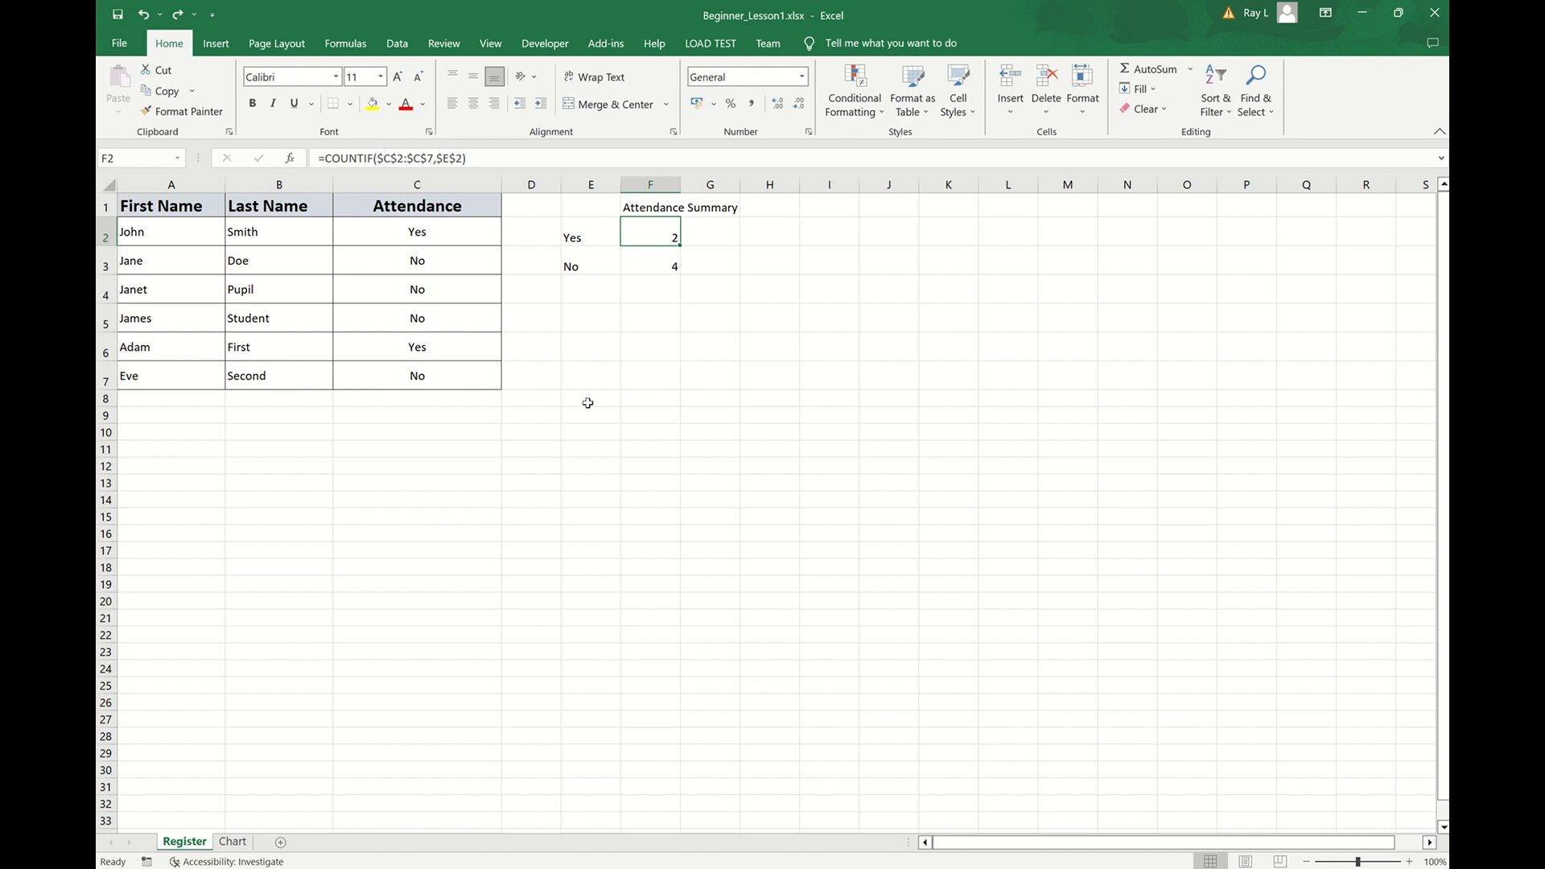
pyautogui.click(150, 345)
pyautogui.moveTo(150, 345); pyautogui.dragTo(507, 808)
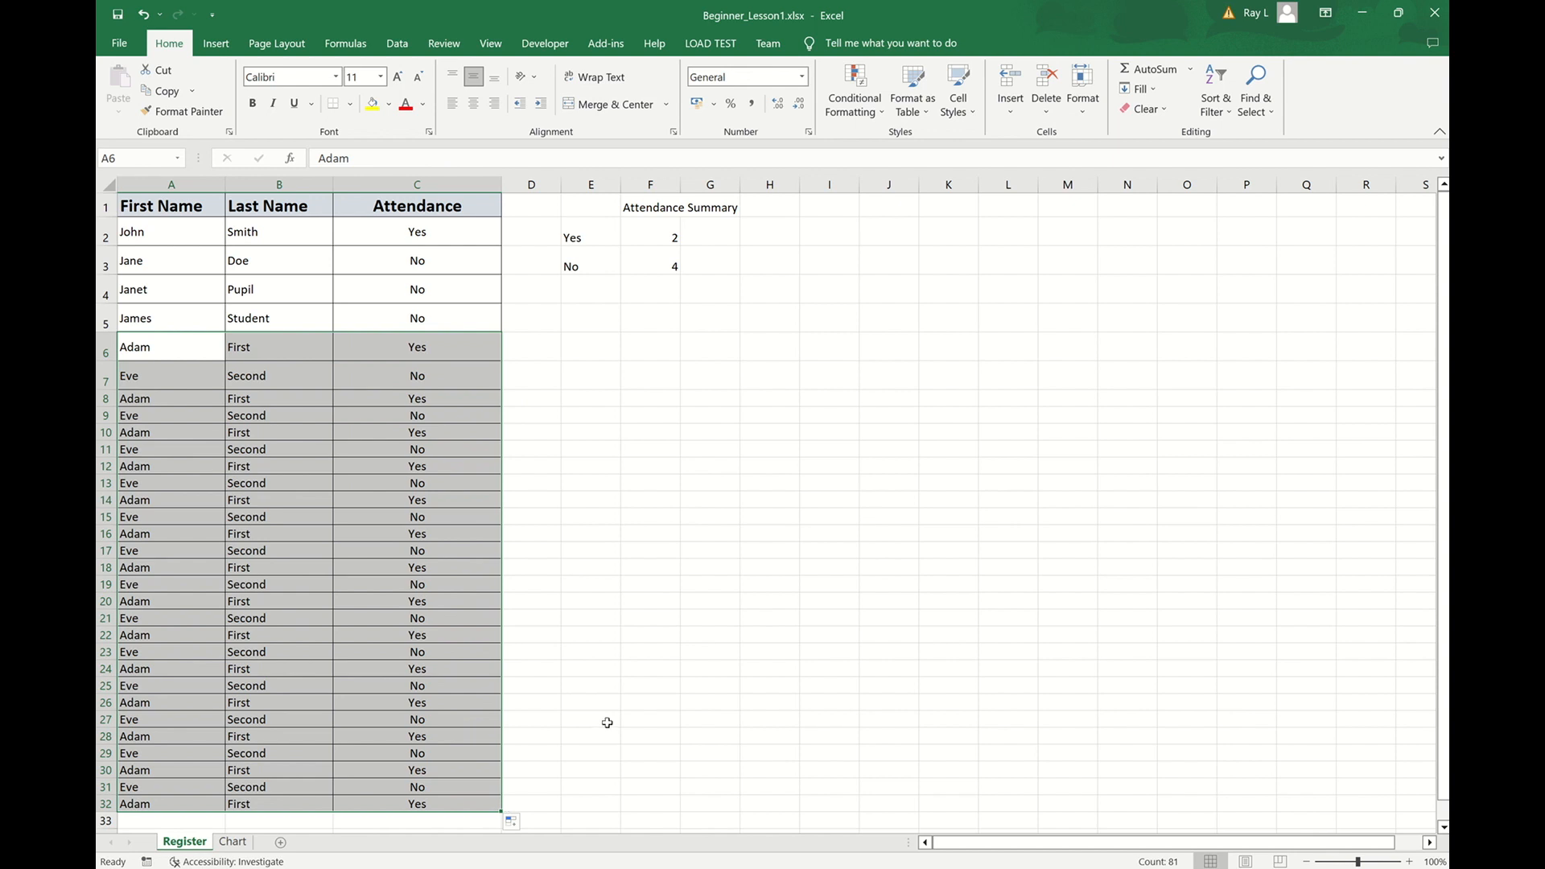
# Step: Try retyping the end row of the COUNTIF range in F2 as $C$32, and restore it to $C$7
pyautogui.click(668, 238)
pyautogui.click(668, 257)
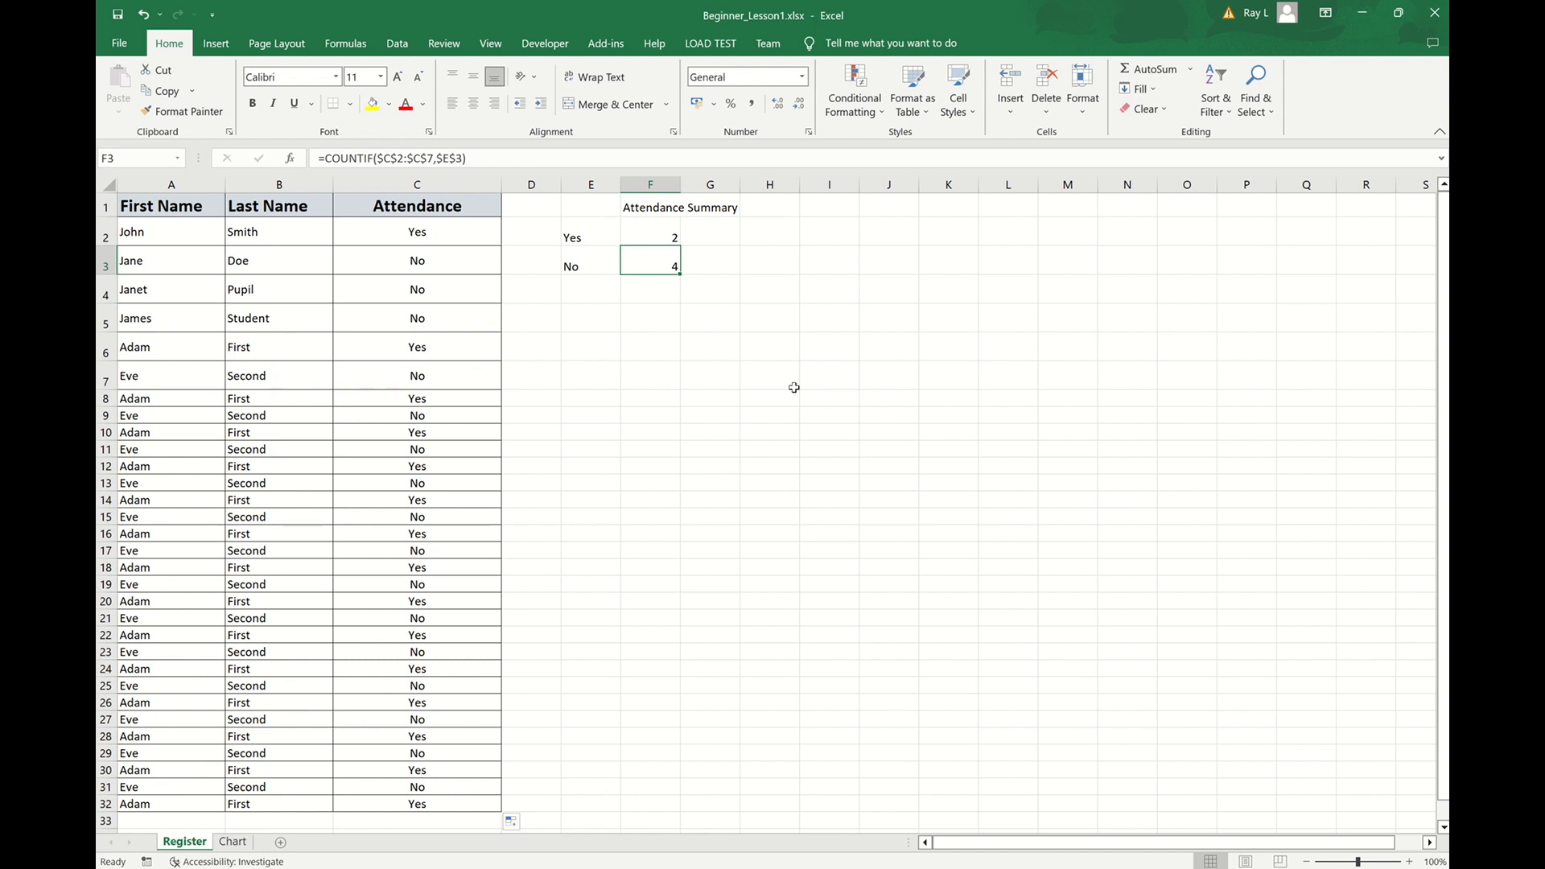
pyautogui.click(650, 235)
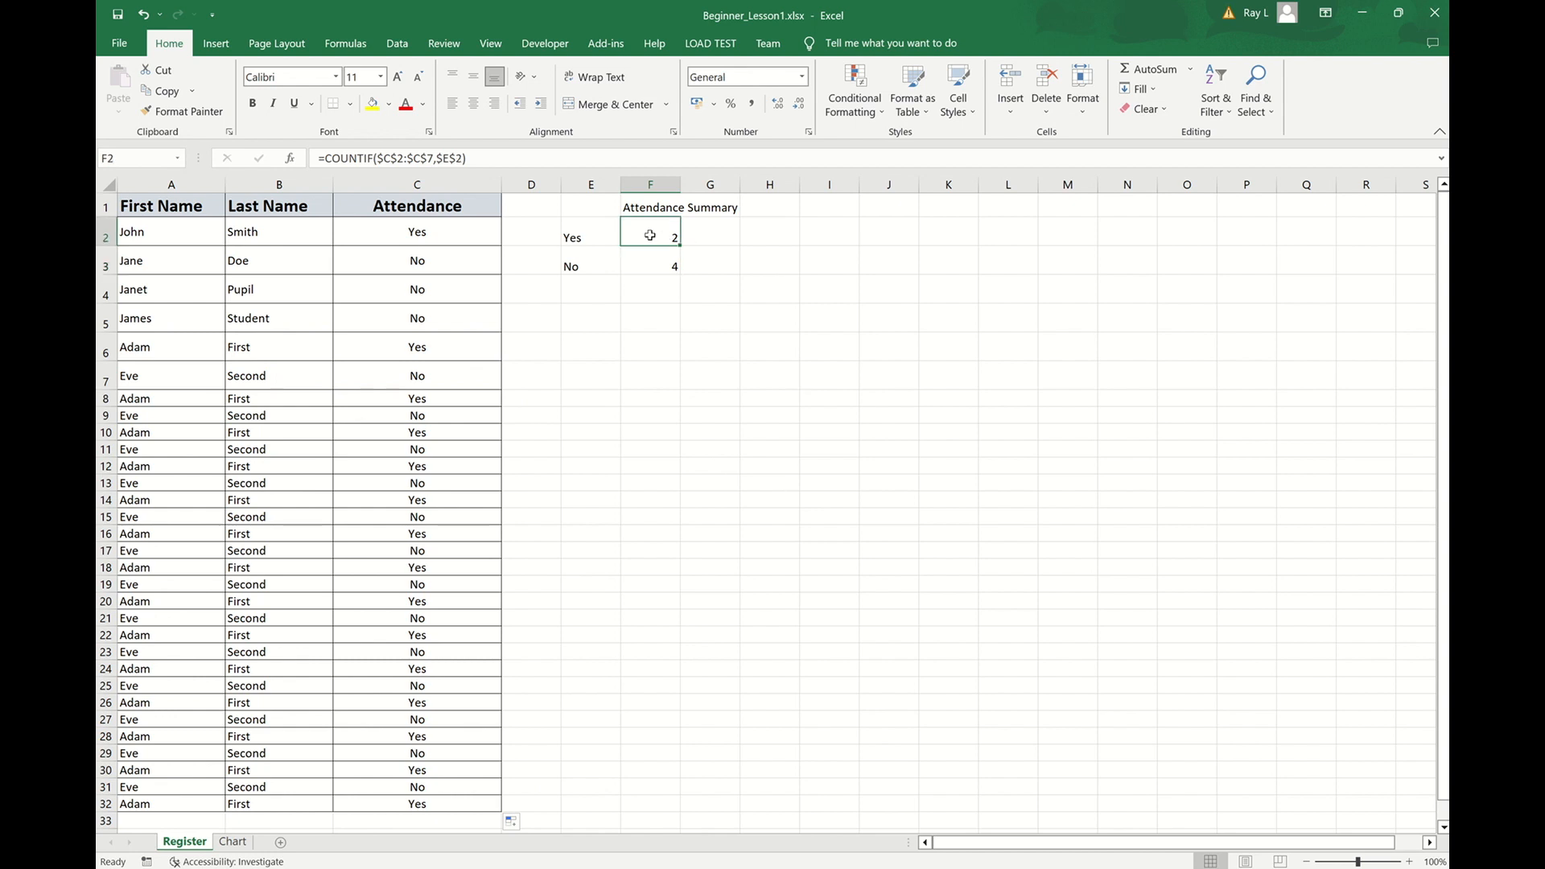
pyautogui.click(432, 158)
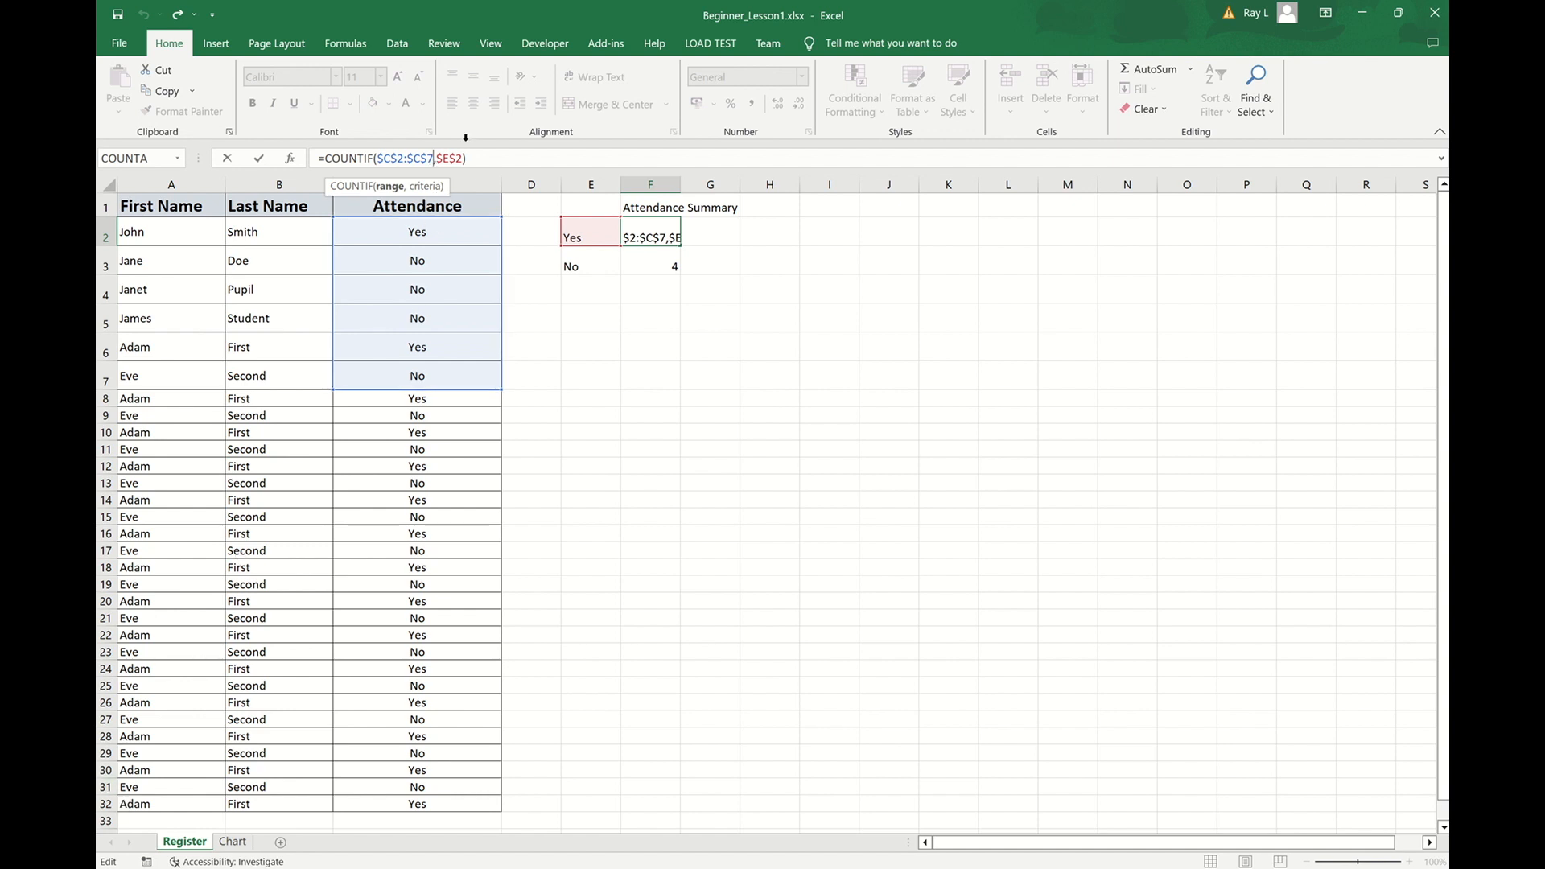
pyautogui.press('BackSpace')
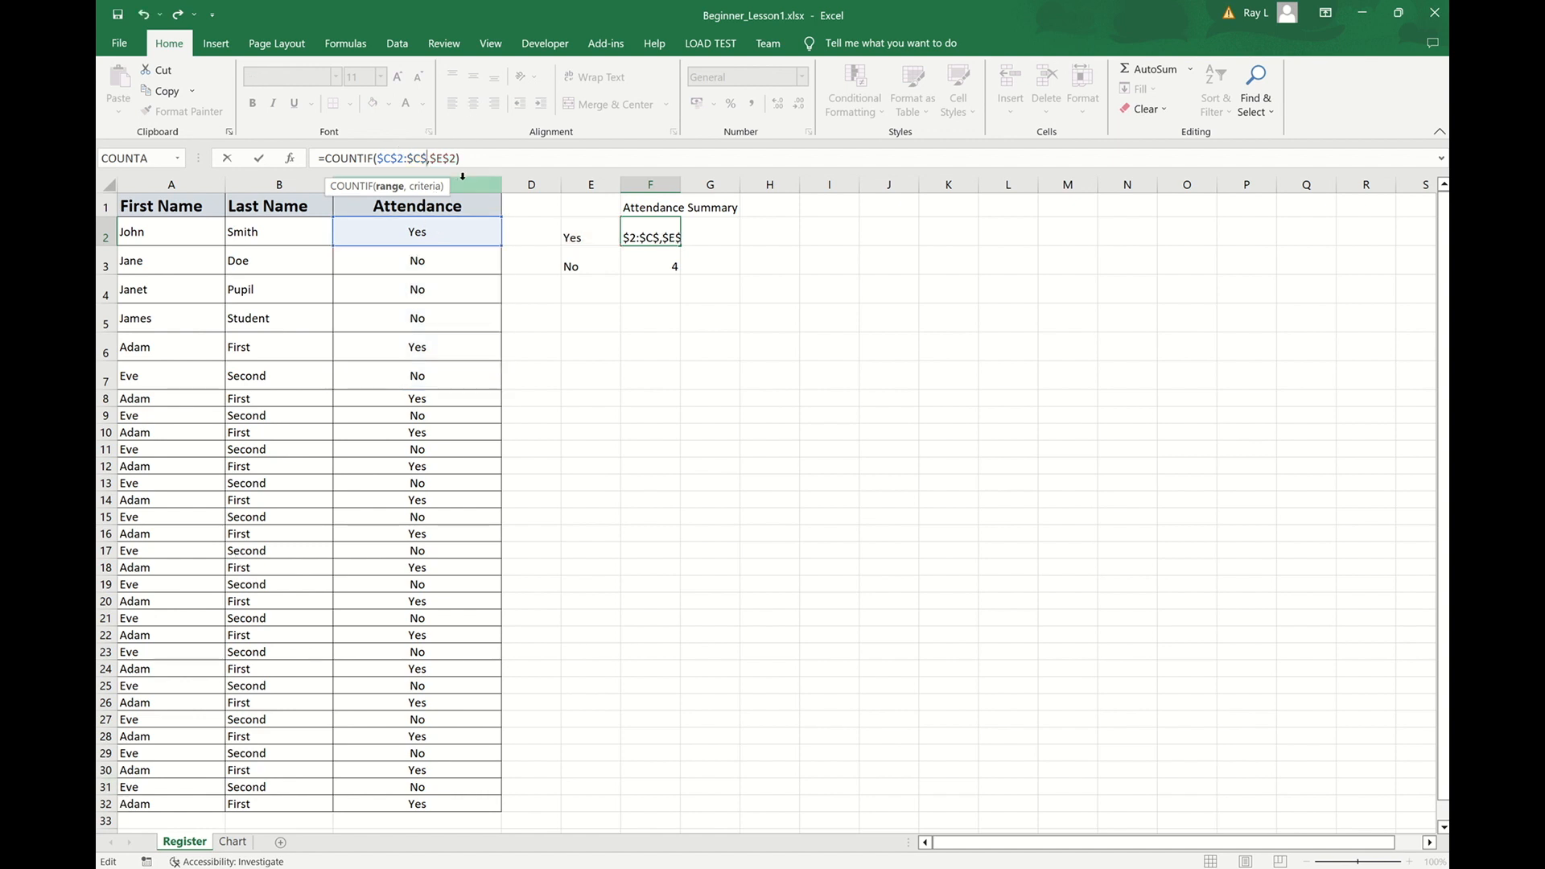
pyautogui.write('32')
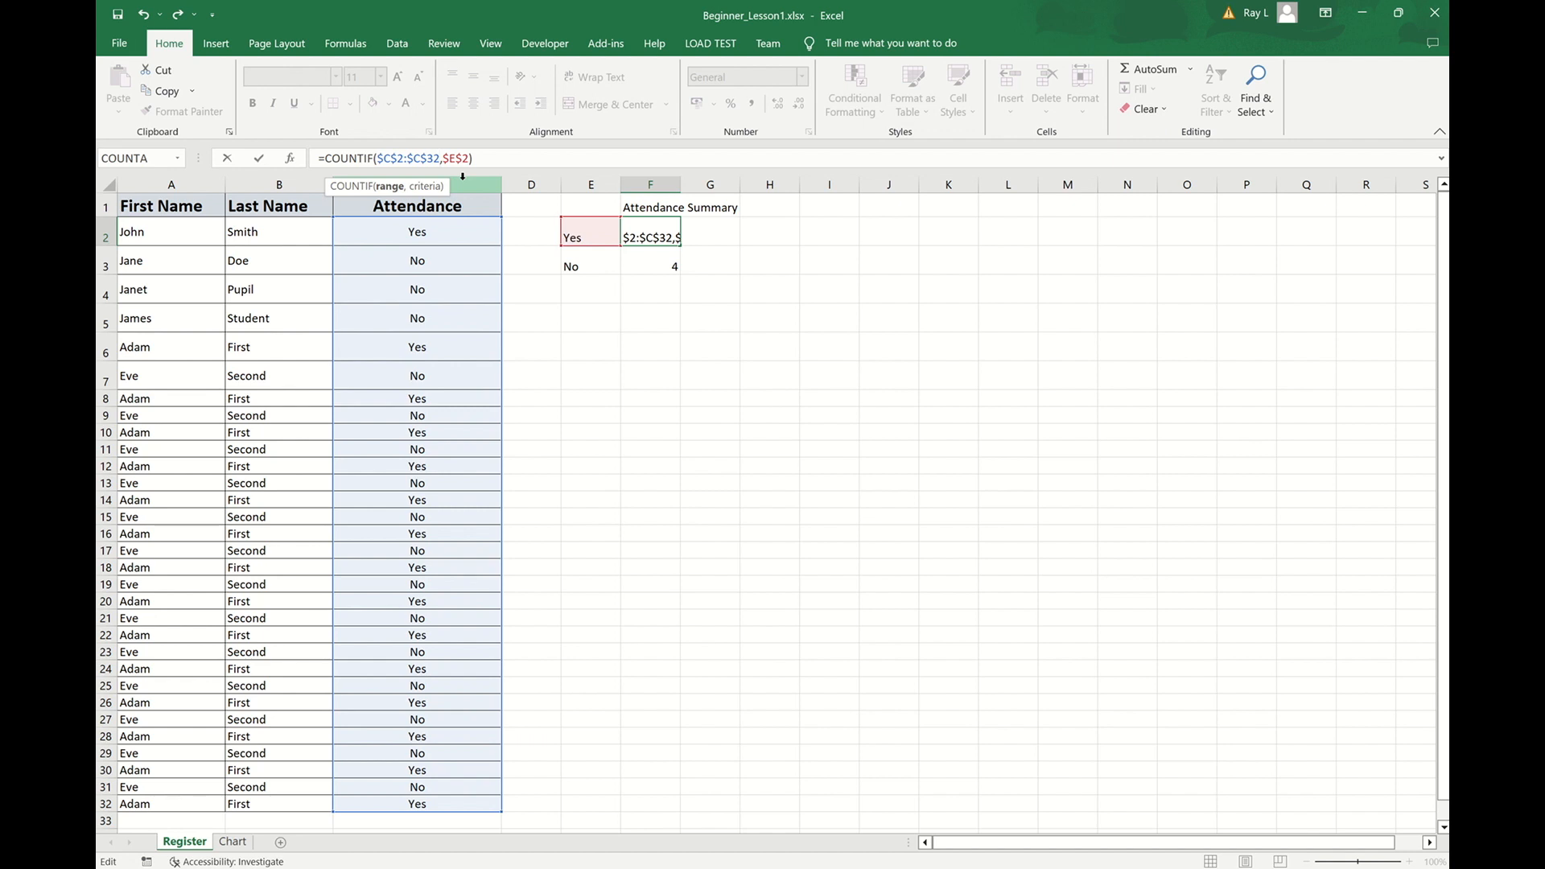
pyautogui.press('BackSpace')
pyautogui.press('BackSpace')
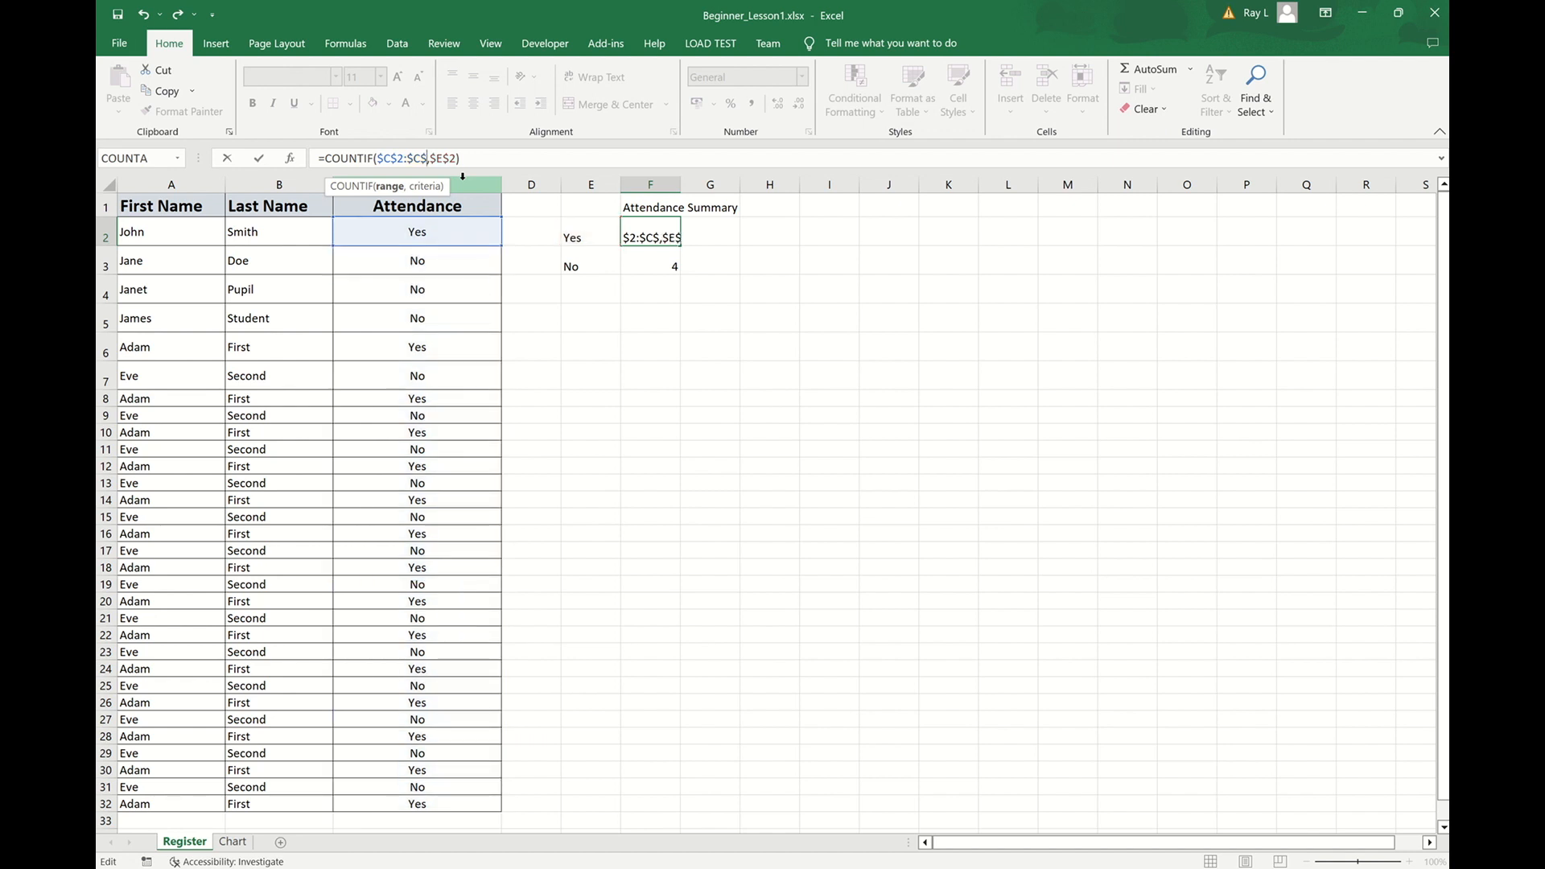
pyautogui.write('7')
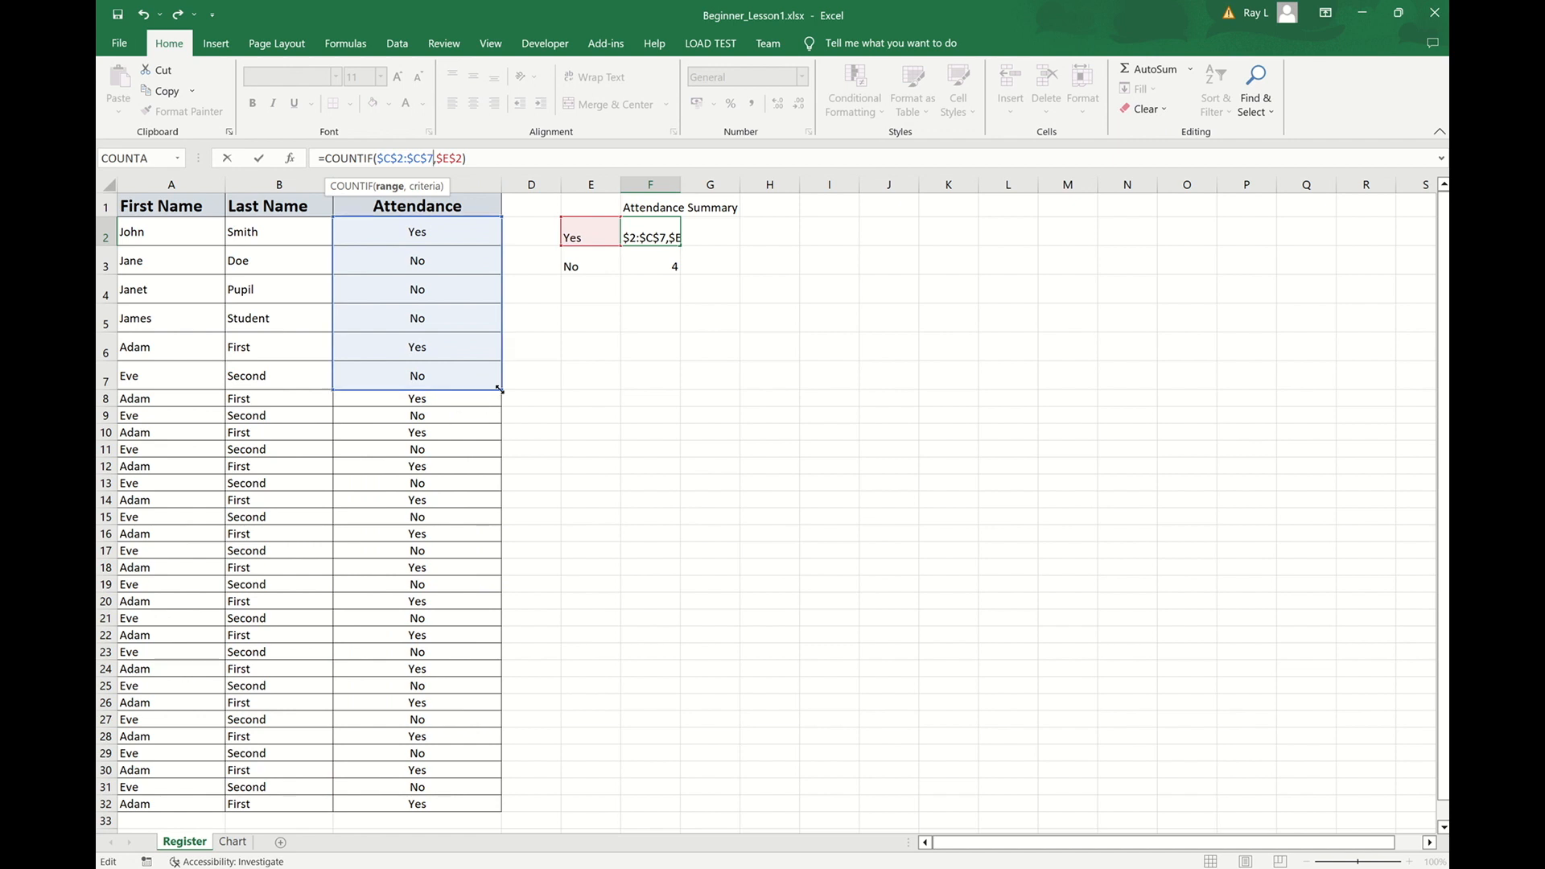
# Step: Try extending the COUNTIF range in F2 to row 32 with the range outline, and by clearing it and reselecting C2:C32
pyautogui.moveTo(499, 389); pyautogui.dragTo(486, 807)
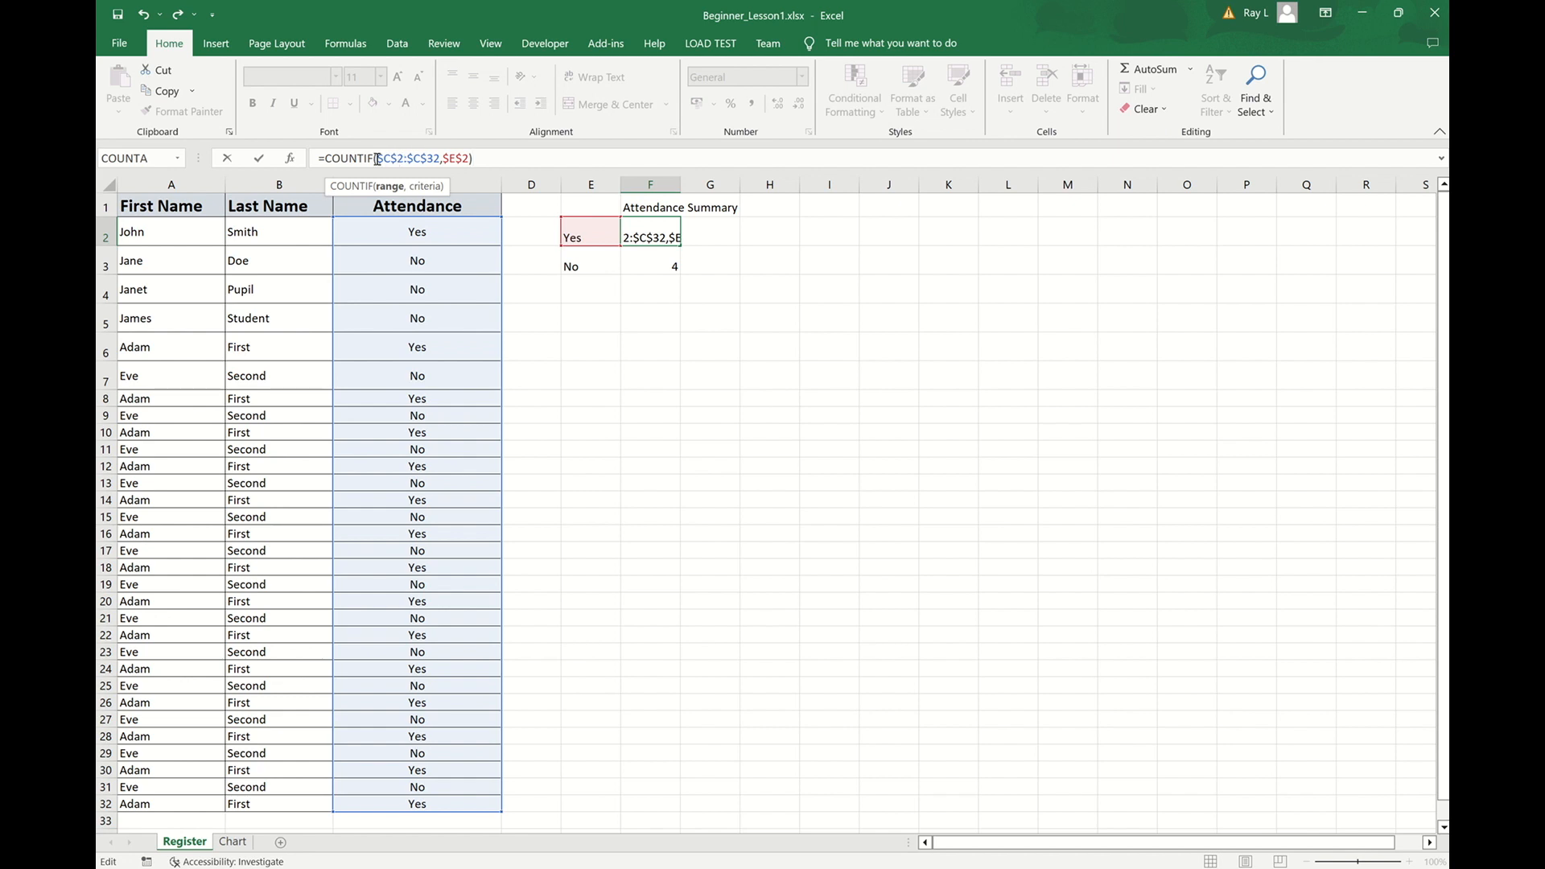
pyautogui.moveTo(376, 158); pyautogui.dragTo(440, 158)
pyautogui.press('BackSpace')
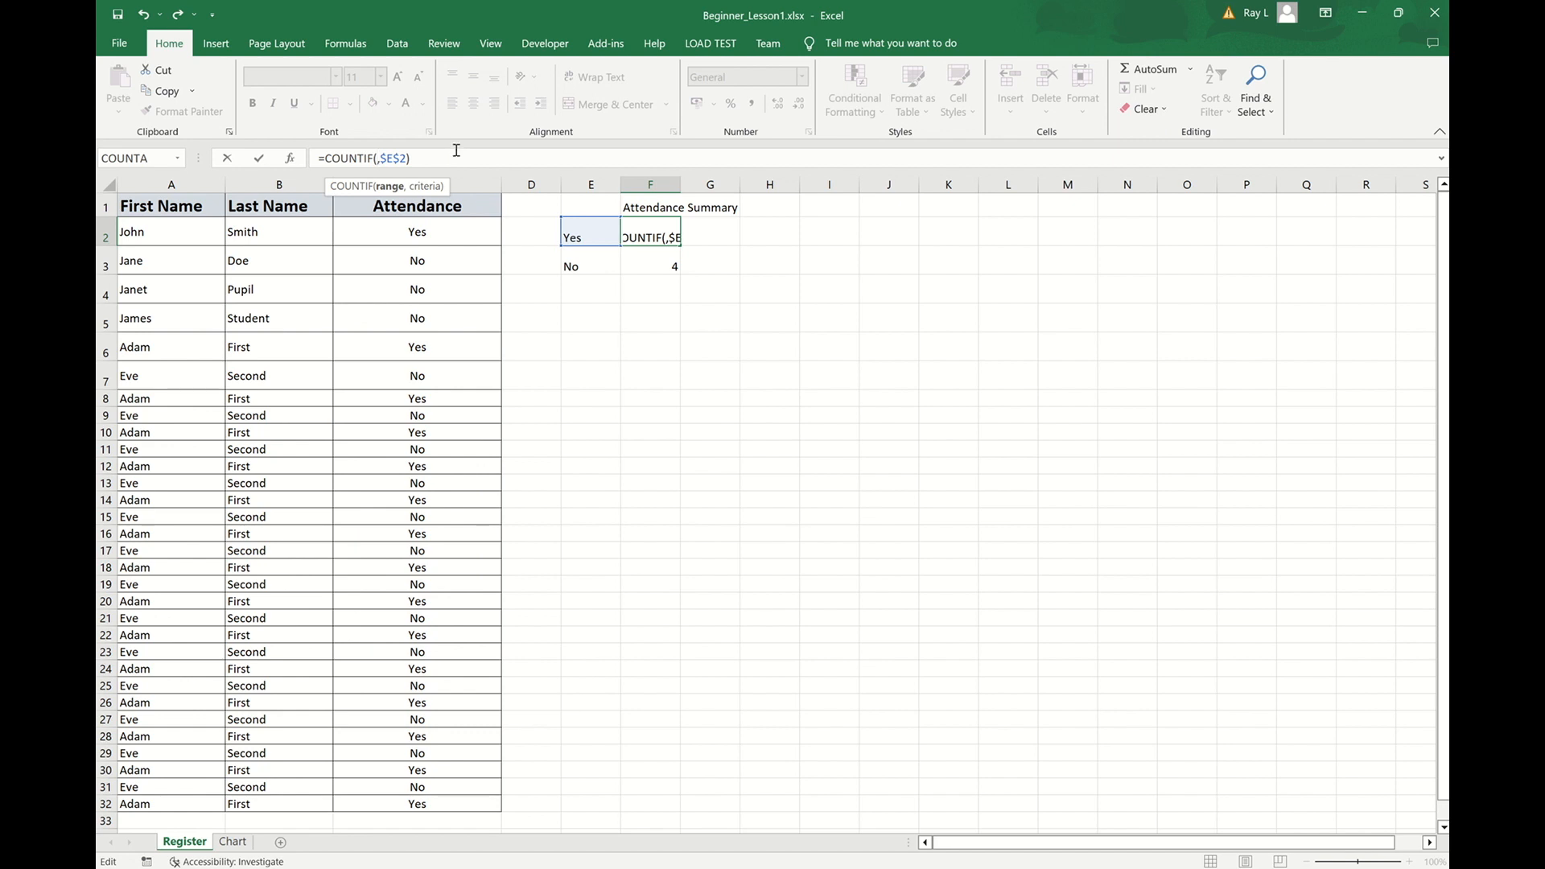
pyautogui.moveTo(418, 234); pyautogui.dragTo(418, 467)
pyautogui.moveTo(406, 821); pyautogui.dragTo(384, 298)
pyautogui.moveTo(1443, 571); pyautogui.dragTo(1443, 250)
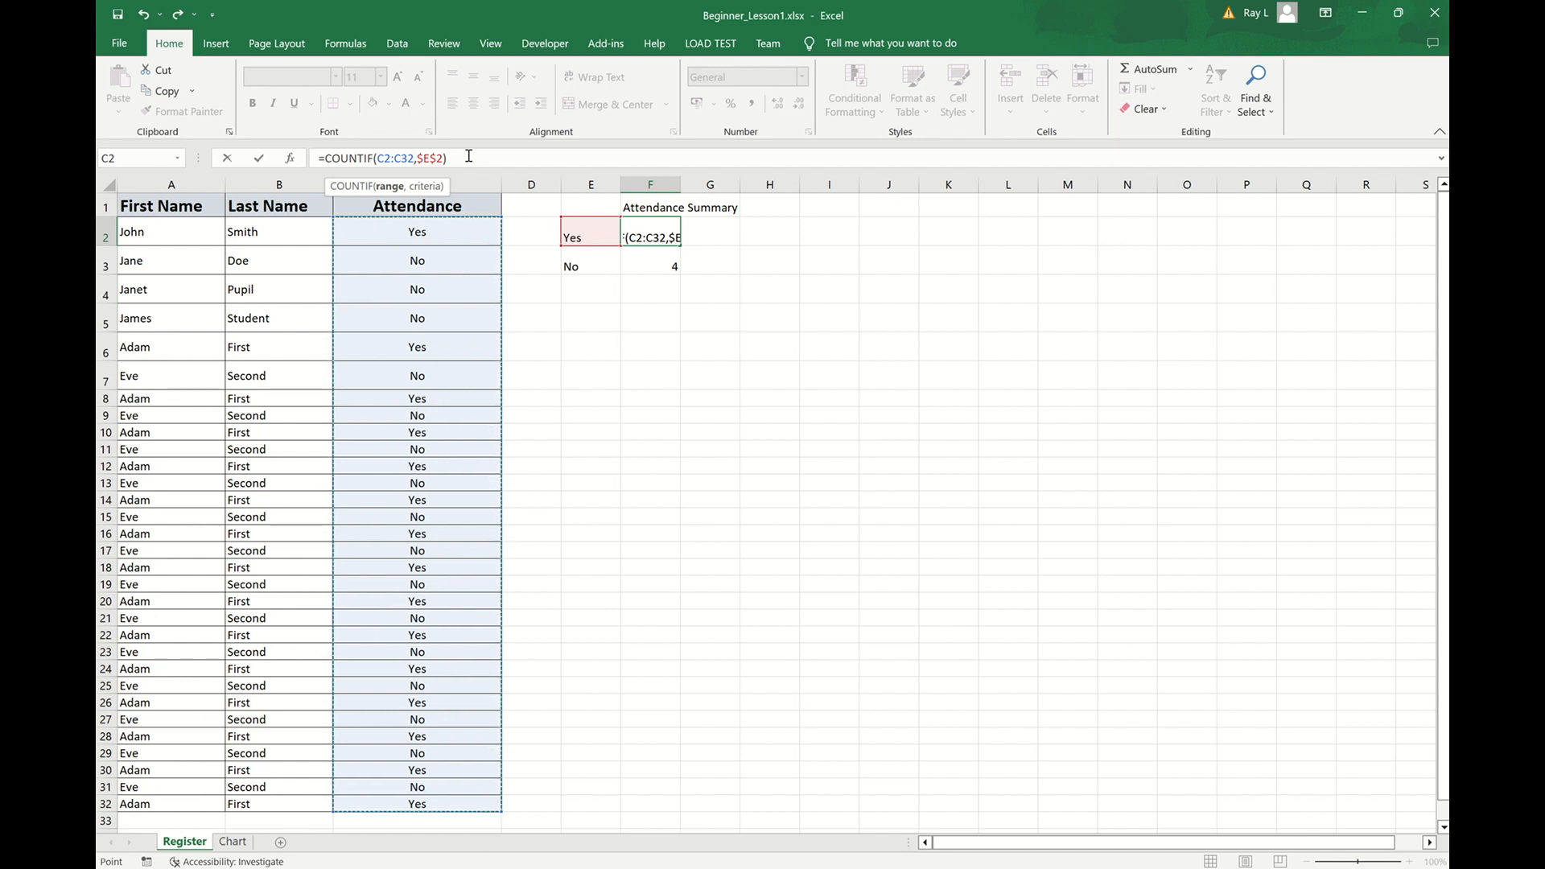
# Step: Replace the range in F2's COUNTIF formula with the whole-column absolute reference $C:$C, keeping $E$2 as the criterion
pyautogui.press('BackSpace')
pyautogui.press('BackSpace')
pyautogui.press('BackSpace')
pyautogui.press('BackSpace')
pyautogui.press('BackSpace')
pyautogui.press('BackSpace')
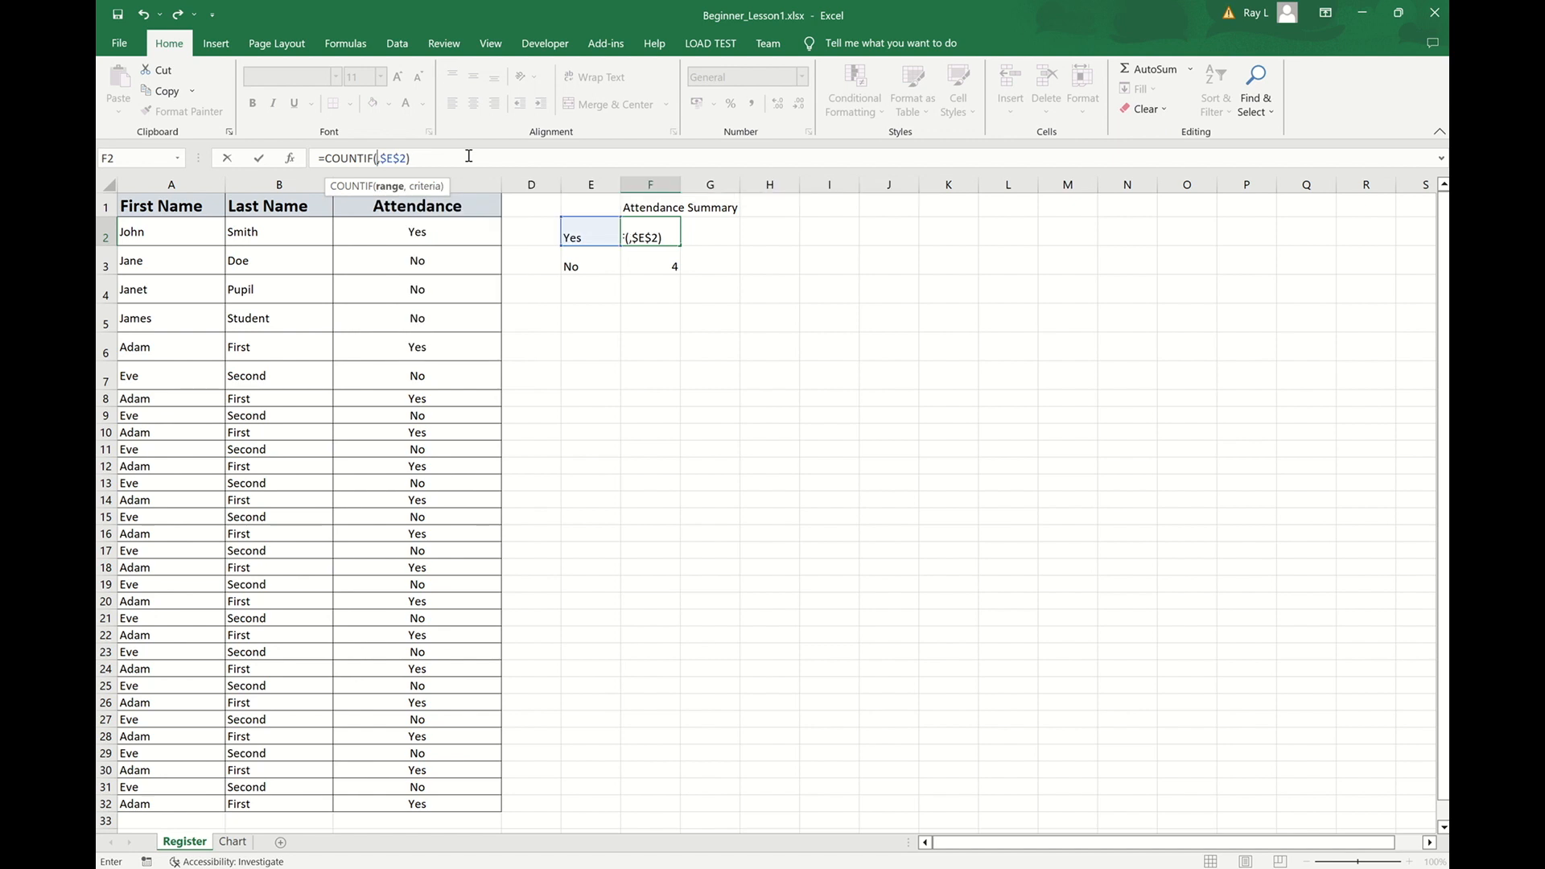
pyautogui.write('$C')
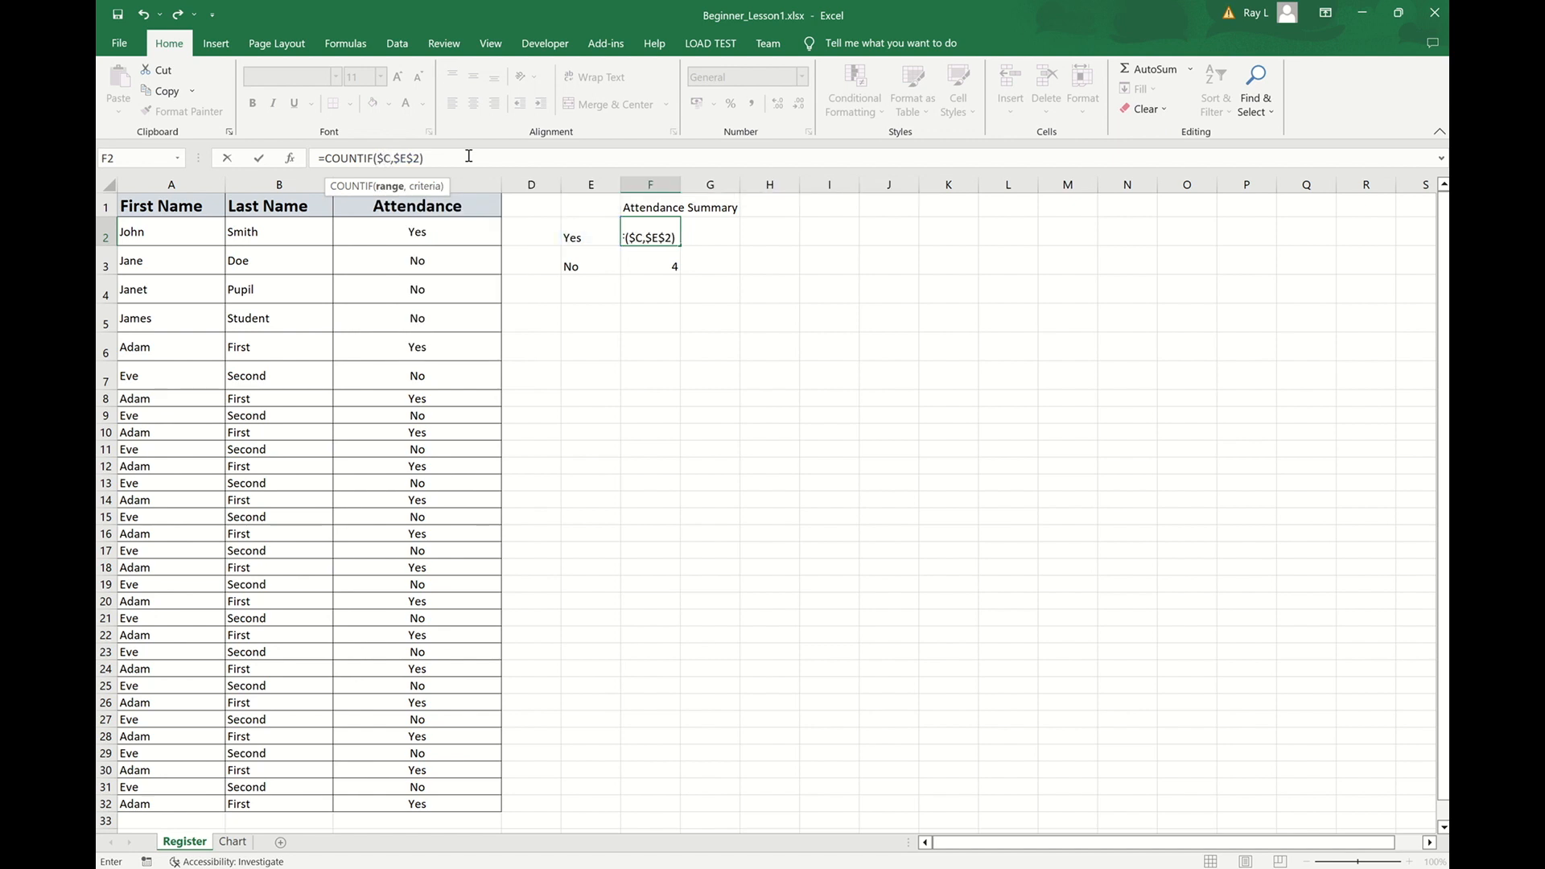
pyautogui.write(':$C')
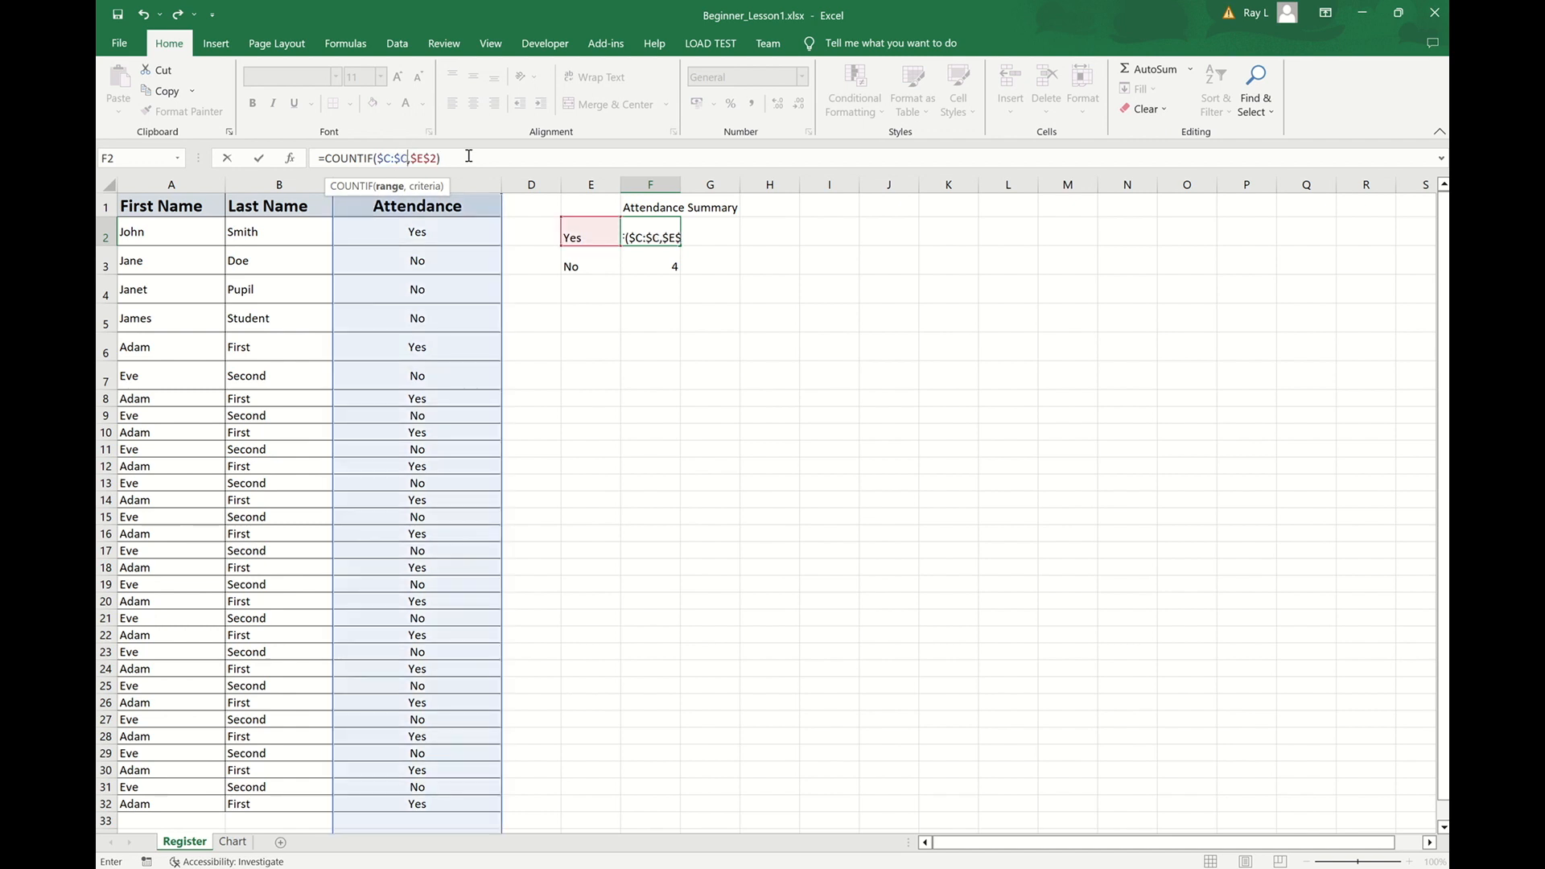
pyautogui.moveTo(1442, 280); pyautogui.dragTo(1445, 408)
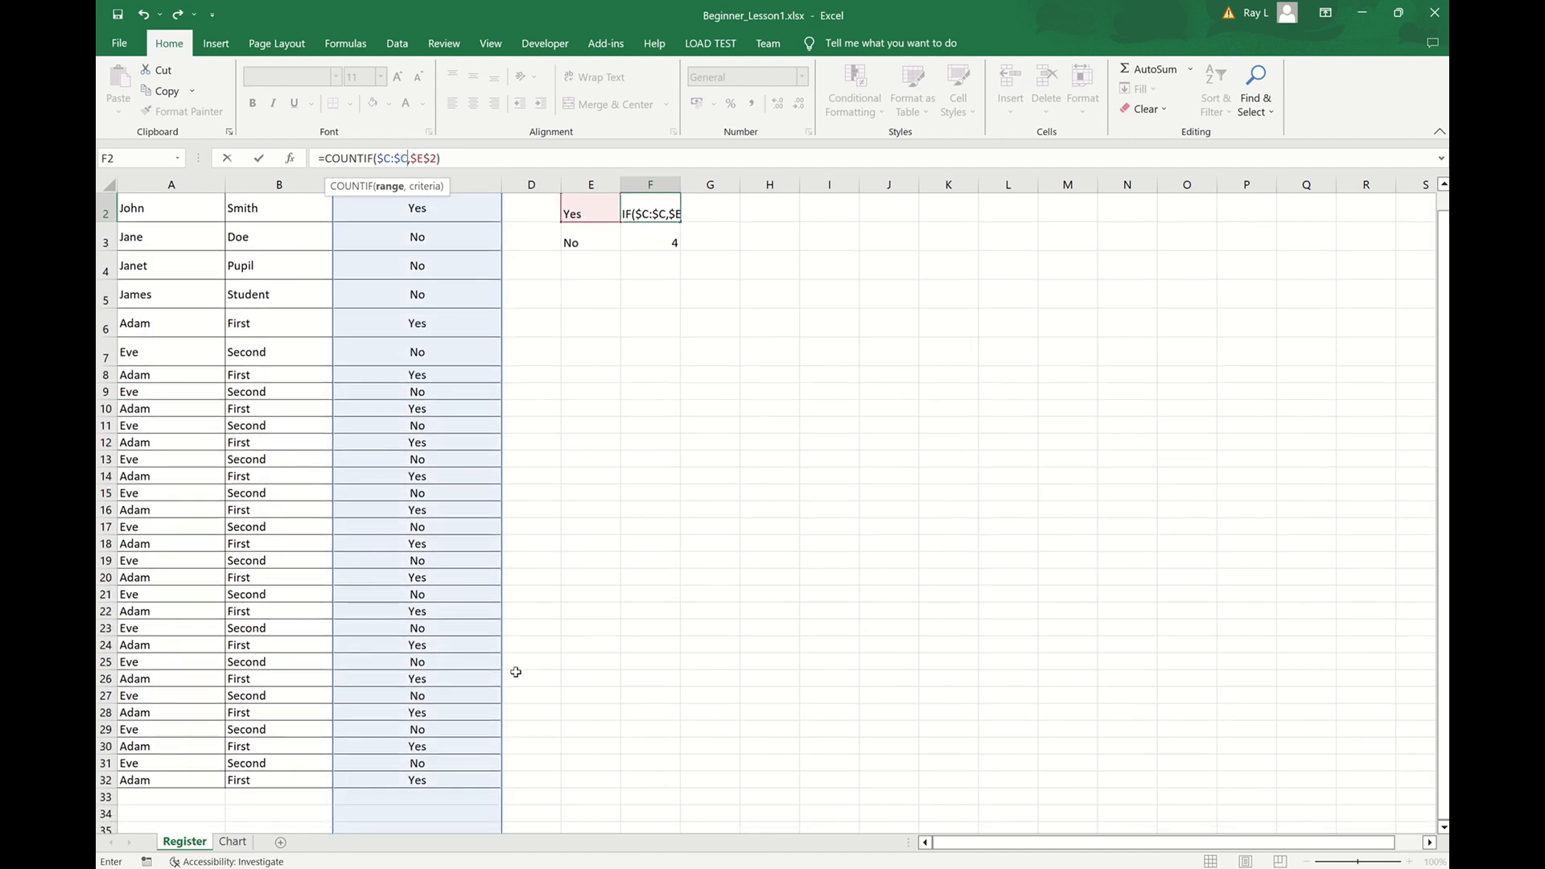
pyautogui.scroll(1, 420, 690)
pyautogui.scroll(-18, 420, 690)
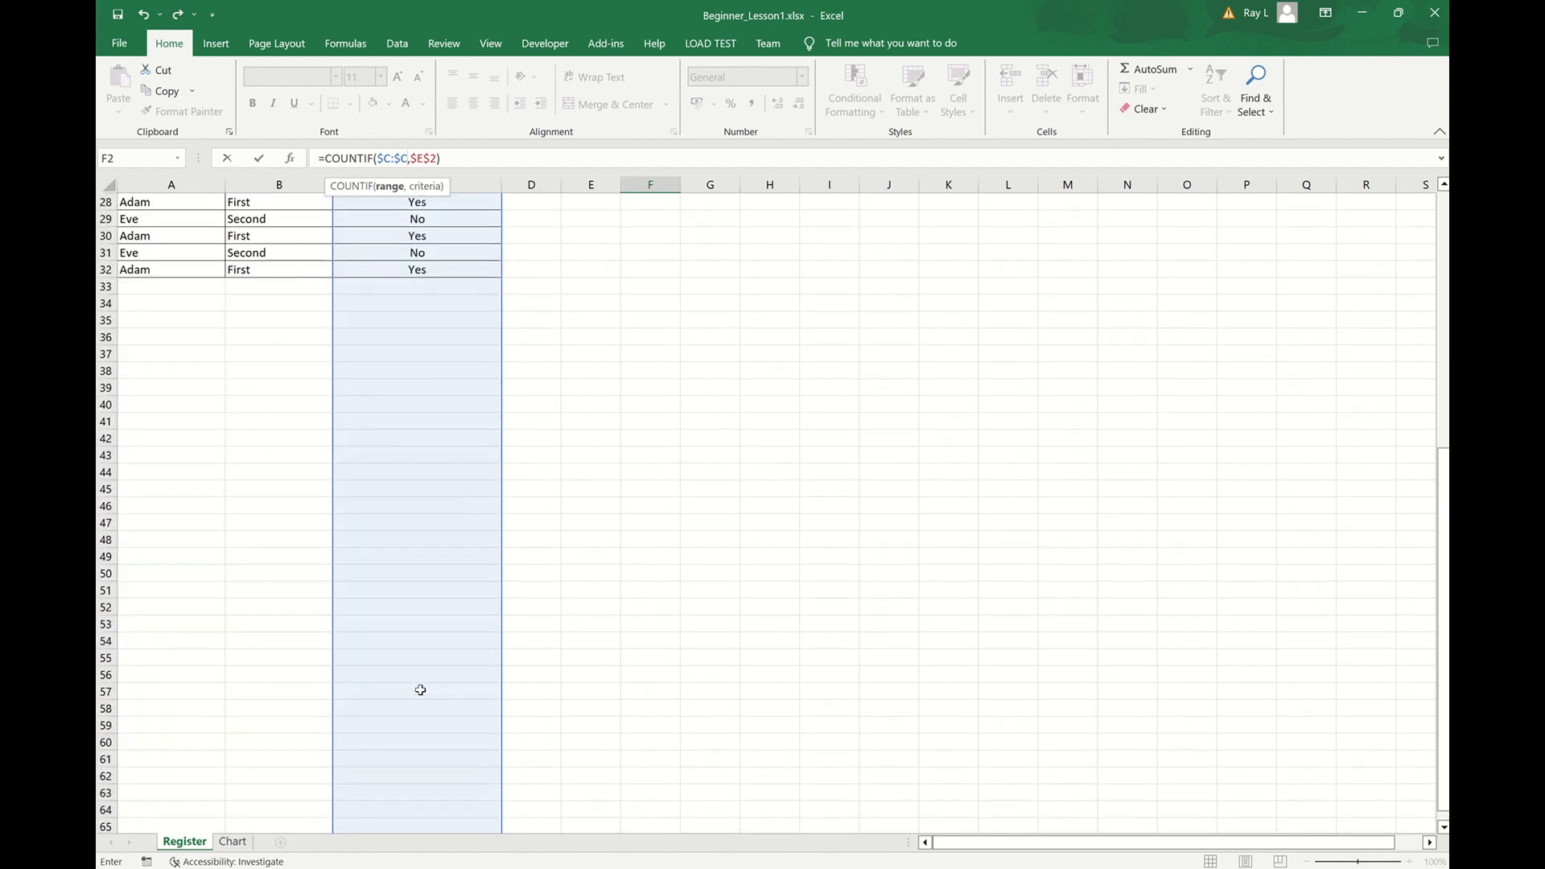
pyautogui.scroll(-3, 420, 690)
pyautogui.scroll(18, 420, 690)
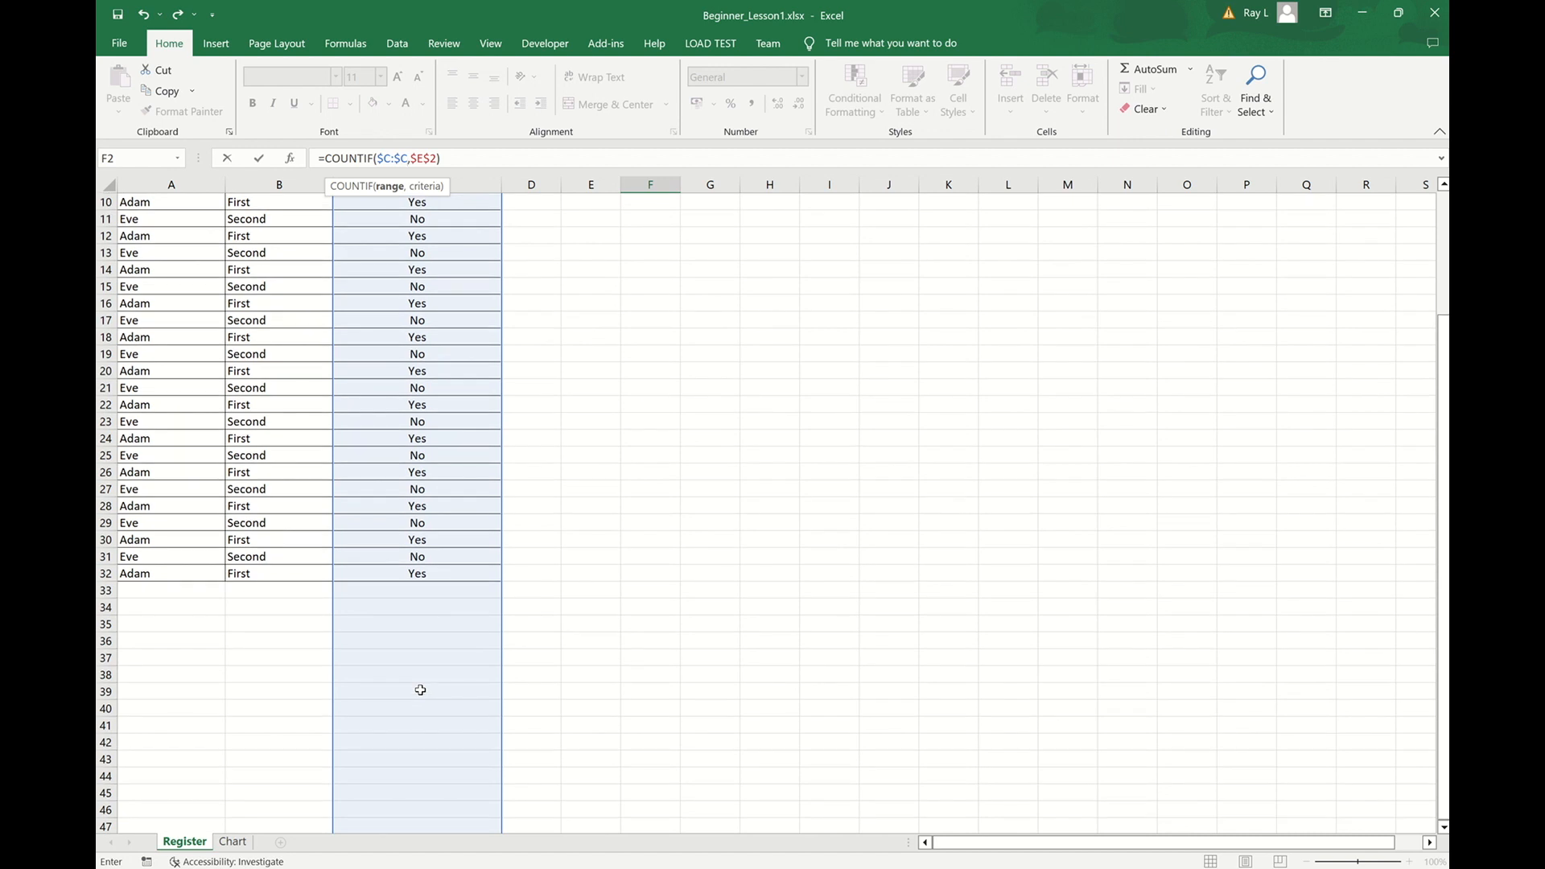
pyautogui.scroll(3, 421, 587)
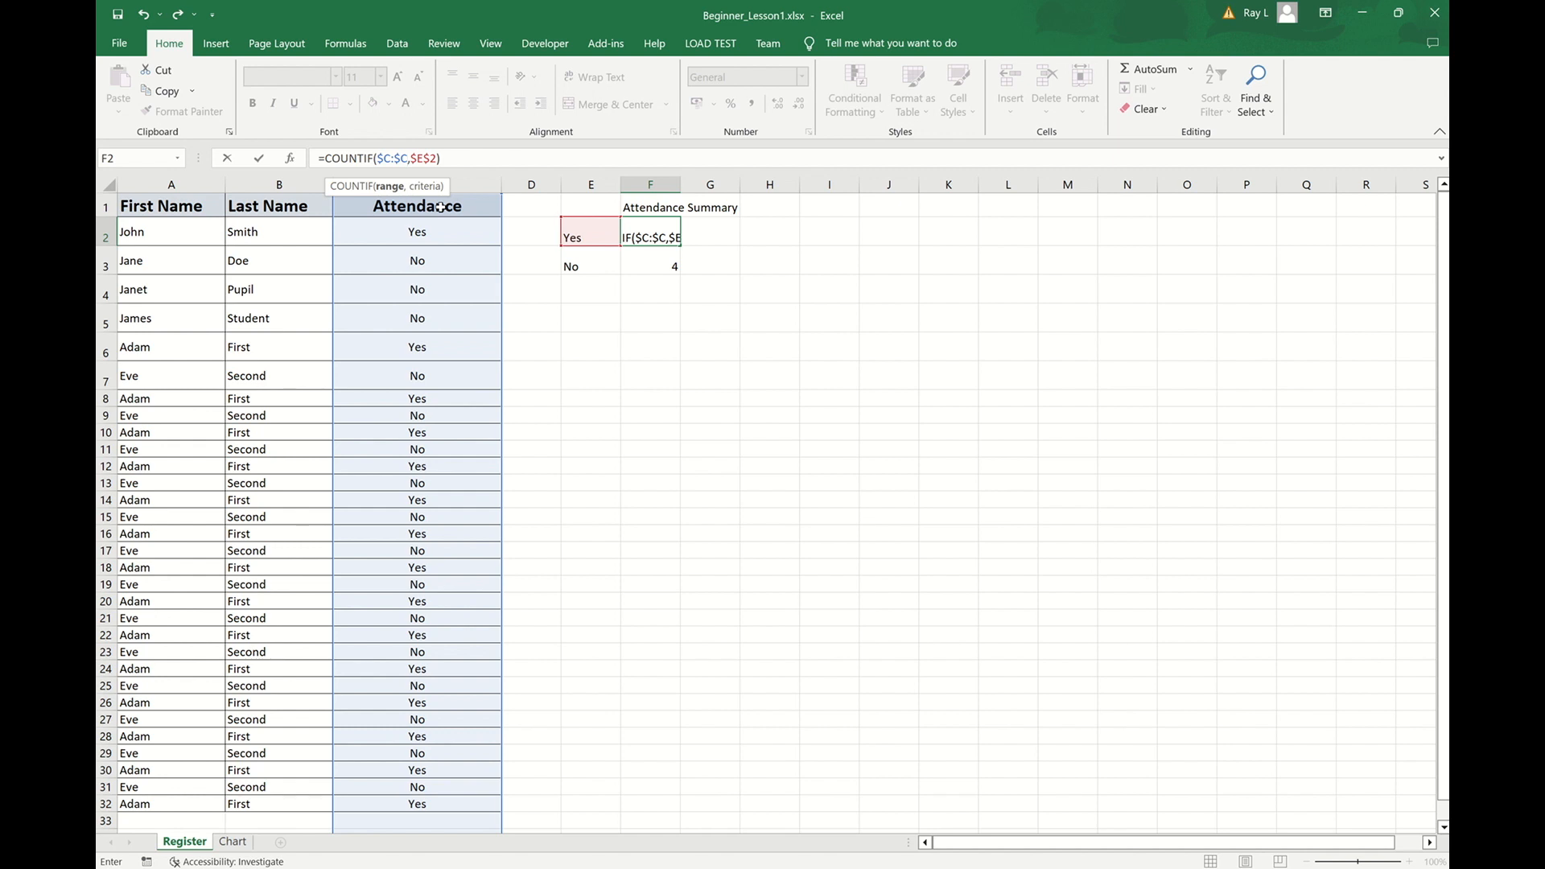
pyautogui.click(477, 158)
pyautogui.press('Return')
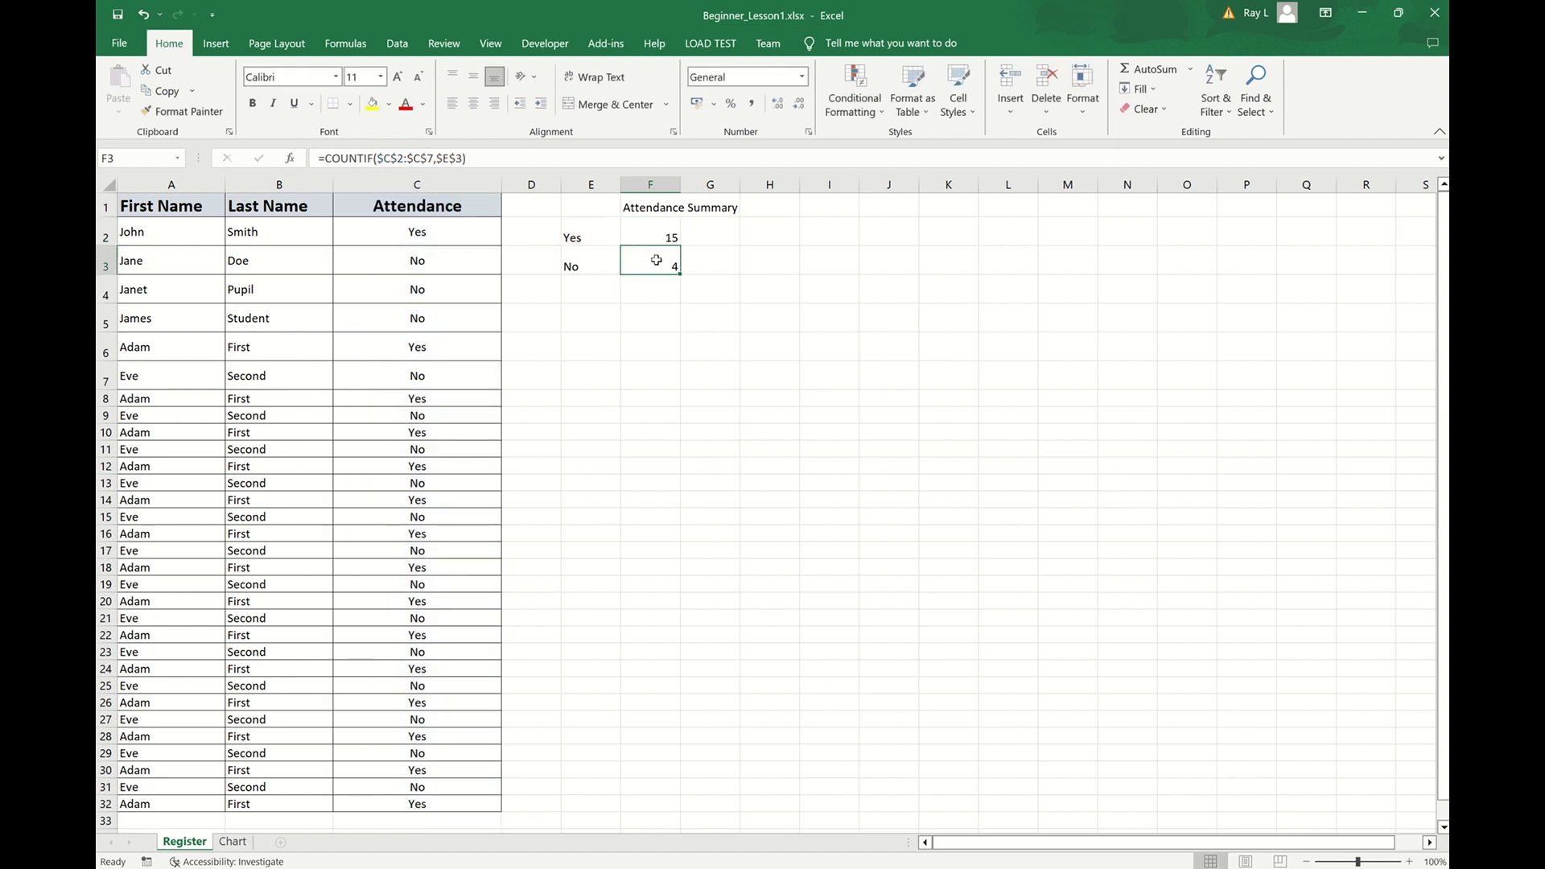
# Step: Remove the row references from the COUNTIF range in F3 so the formula counts the whole column $C:$C
pyautogui.click(403, 157)
pyautogui.press('BackSpace')
pyautogui.press('BackSpace')
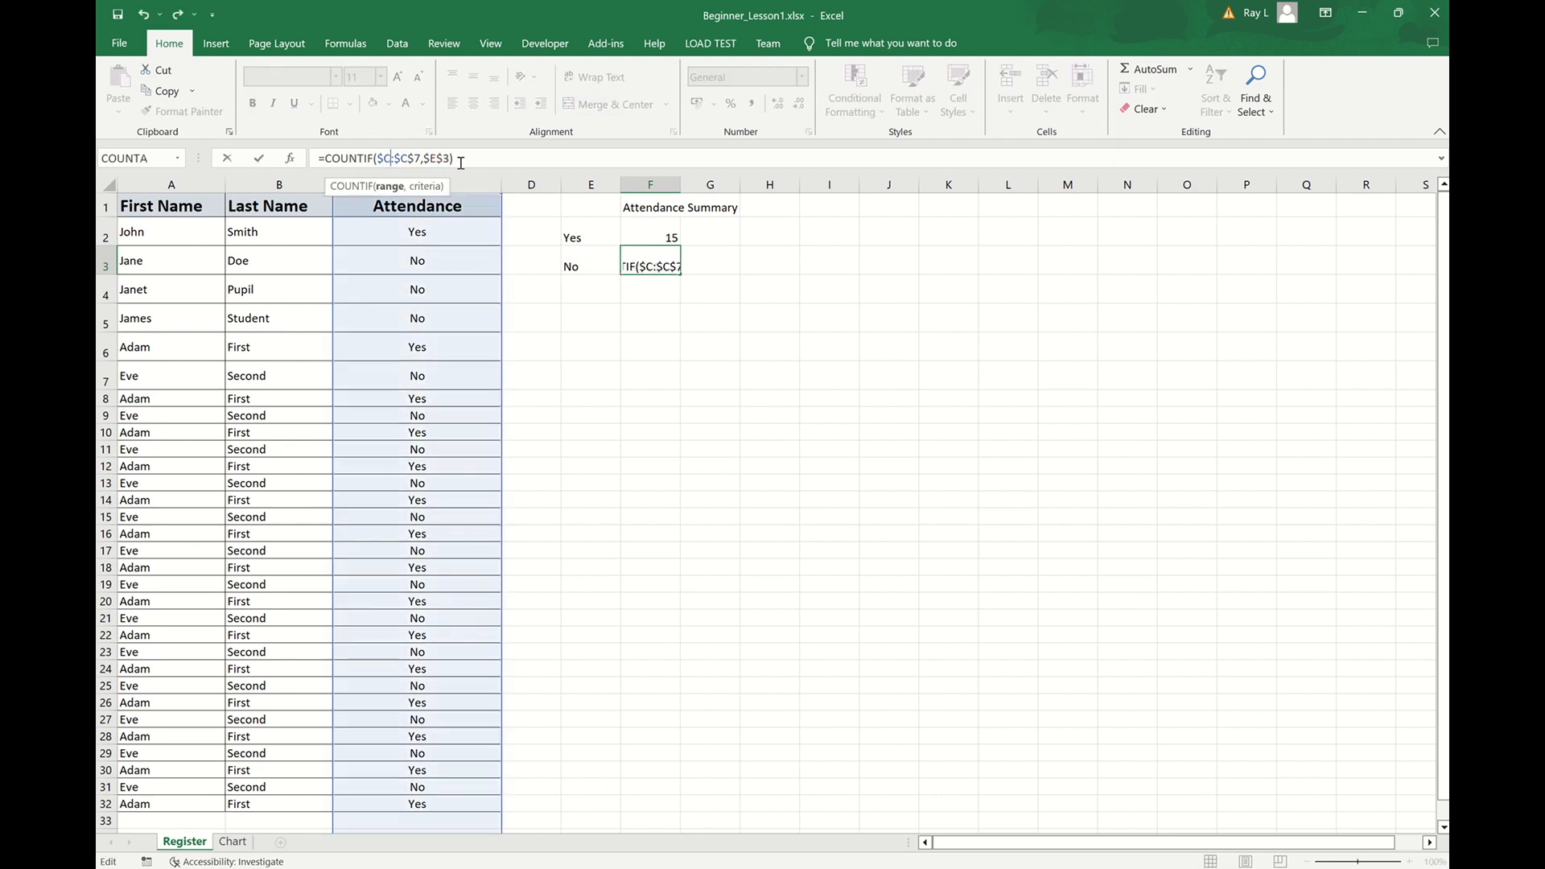
pyautogui.press('BackSpace')
pyautogui.press('BackSpace')
pyautogui.press('Return')
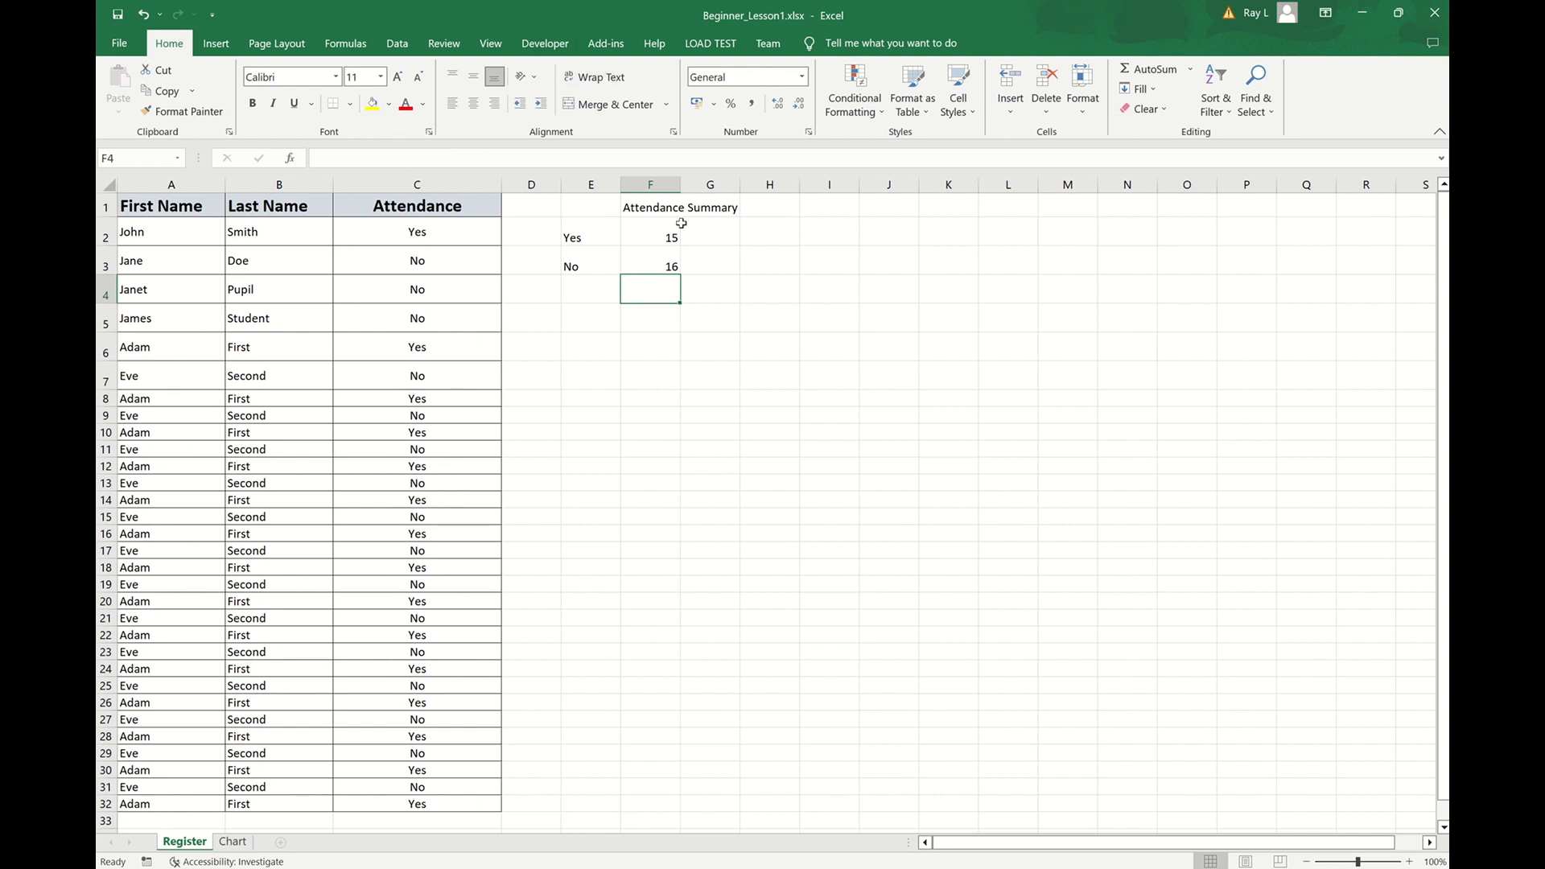
# Step: Check the bars and the Yes series value in the chart on the Chart sheet, and return to the Register sheet
pyautogui.click(230, 842)
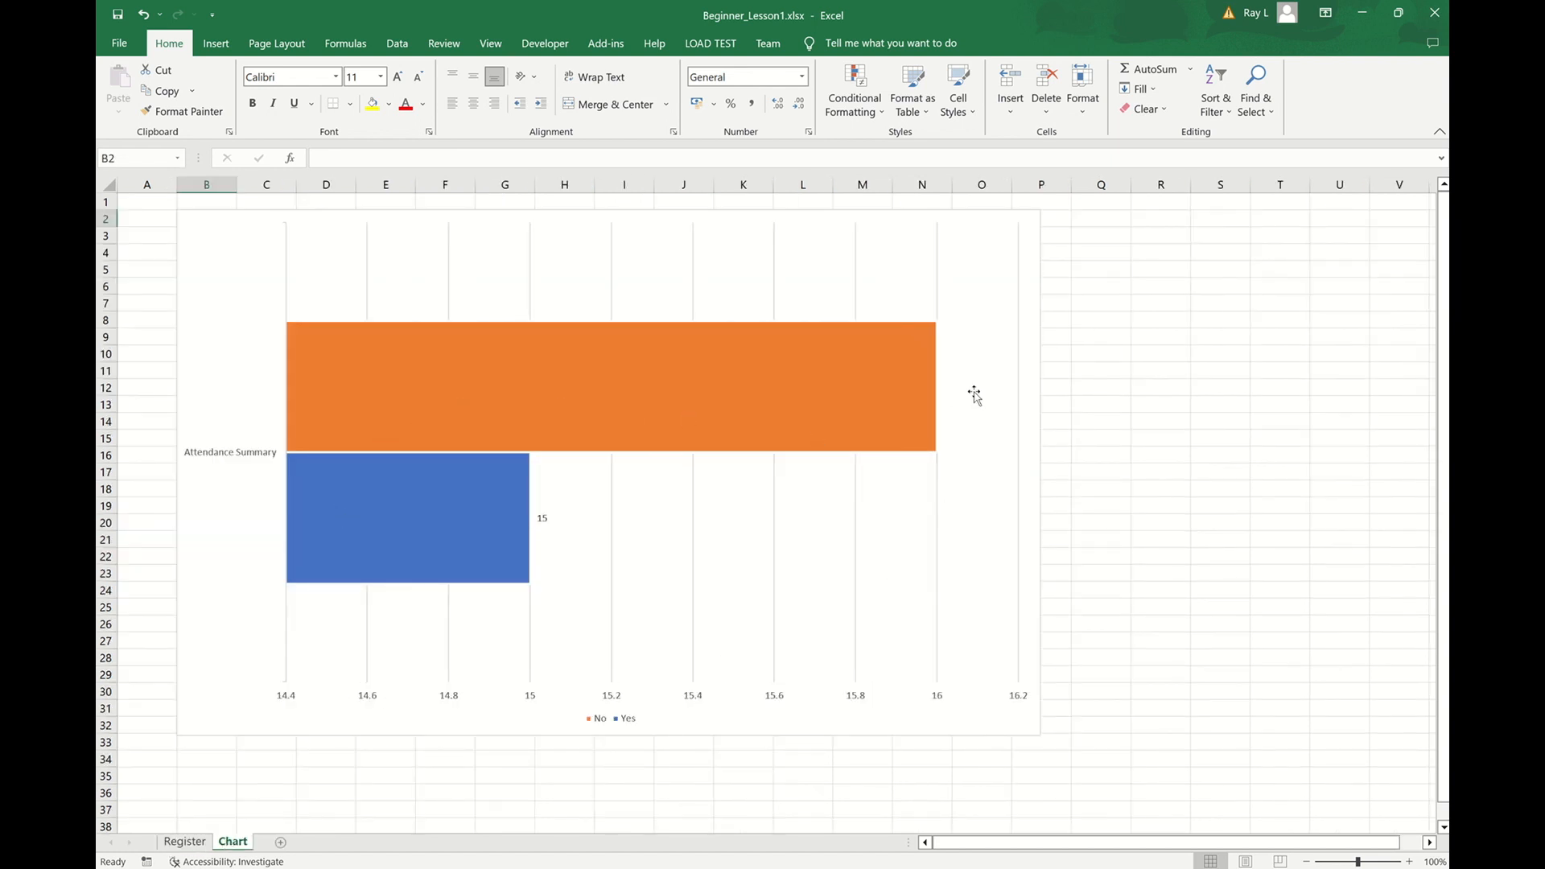
pyautogui.moveTo(502, 548)
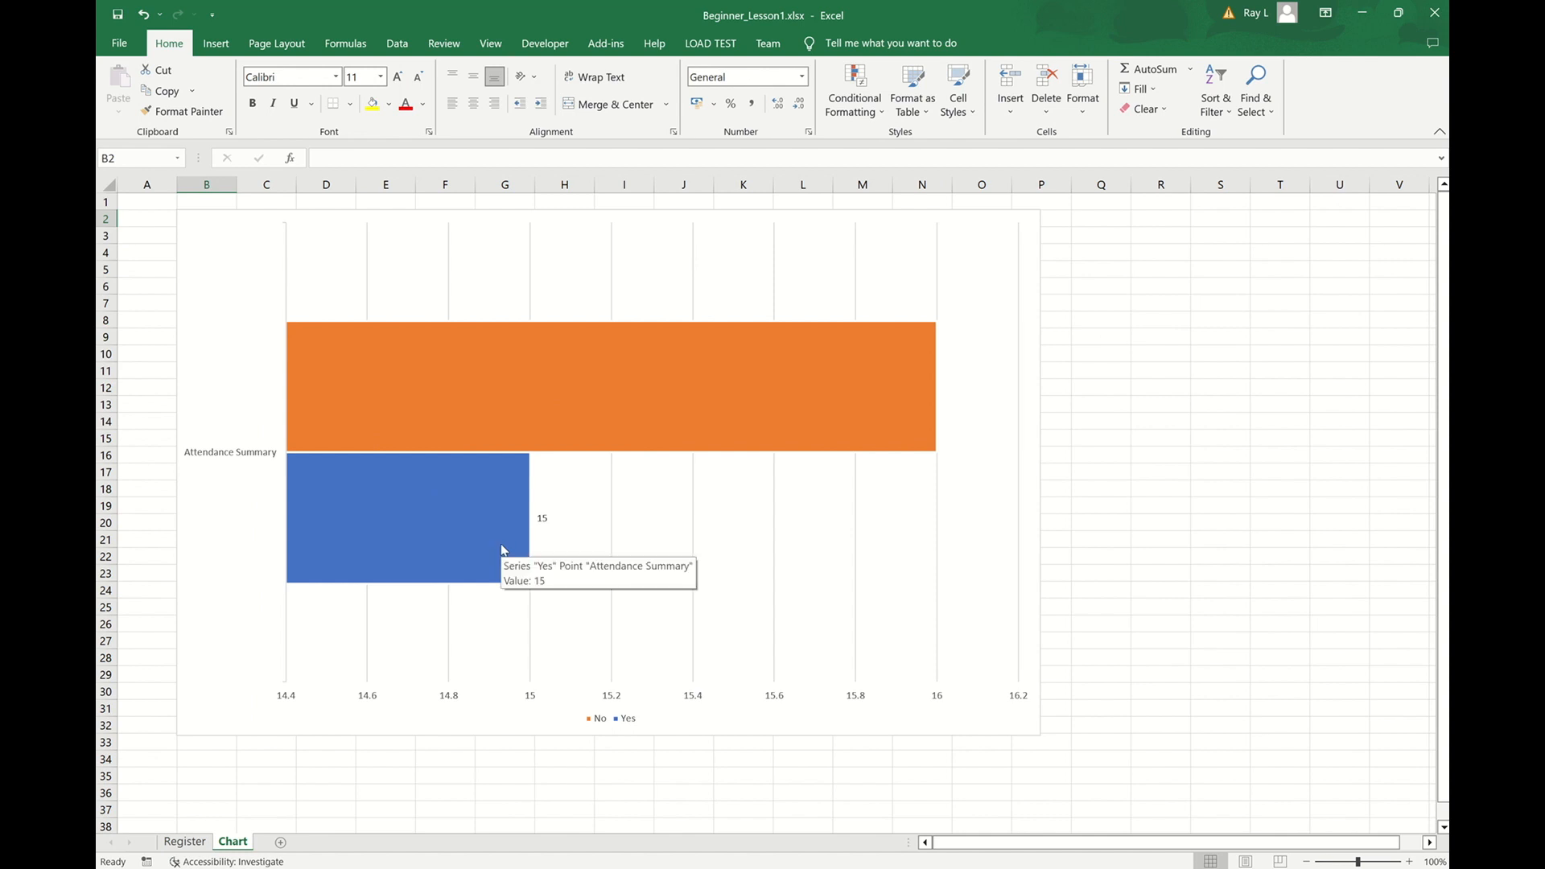
pyautogui.click(193, 843)
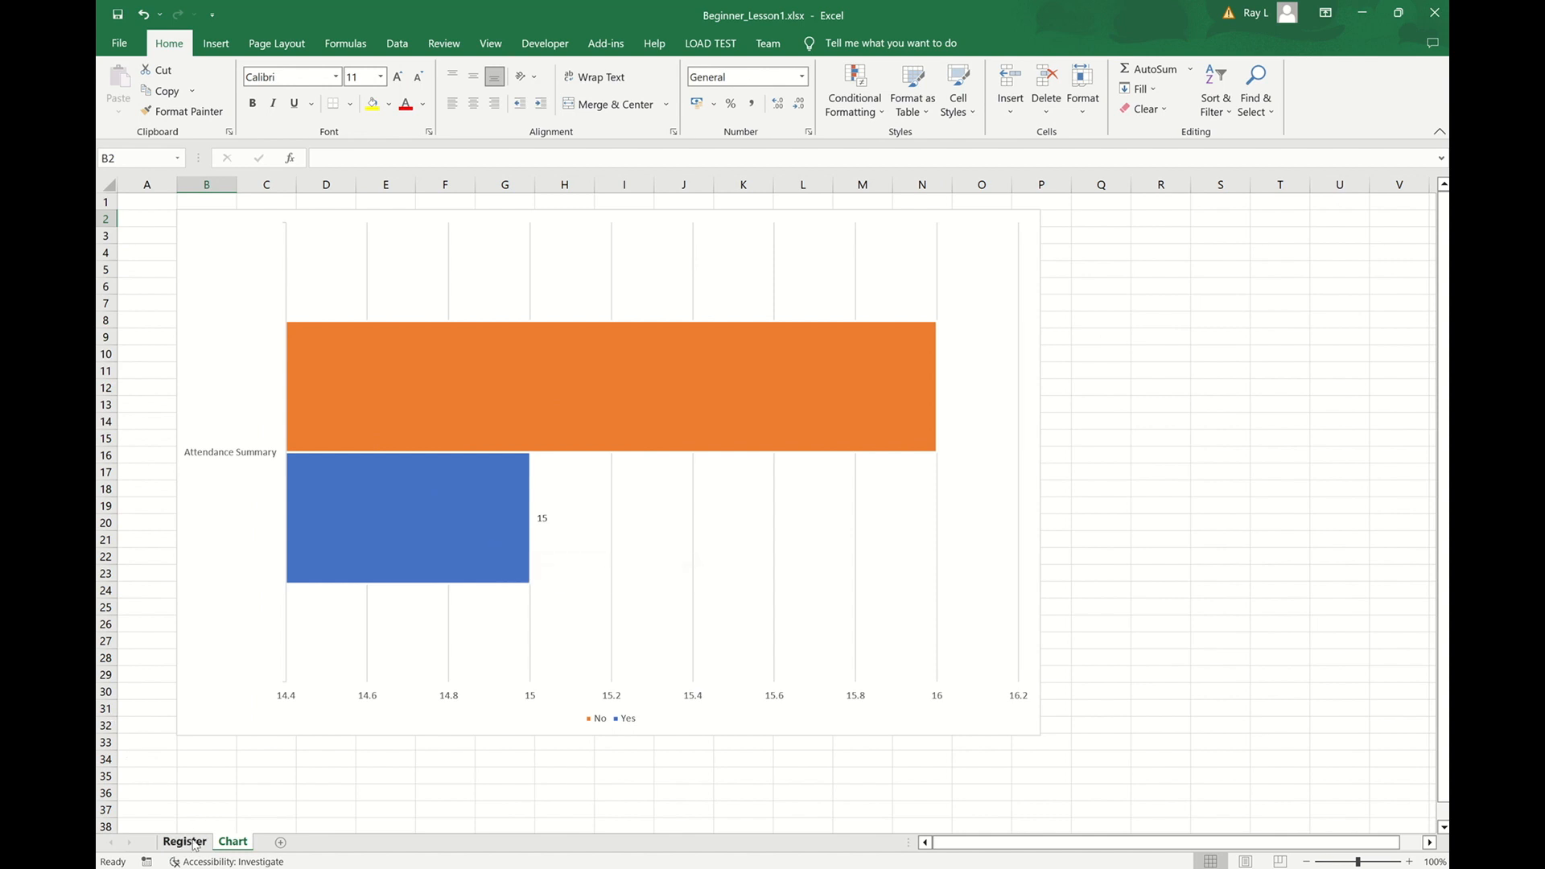